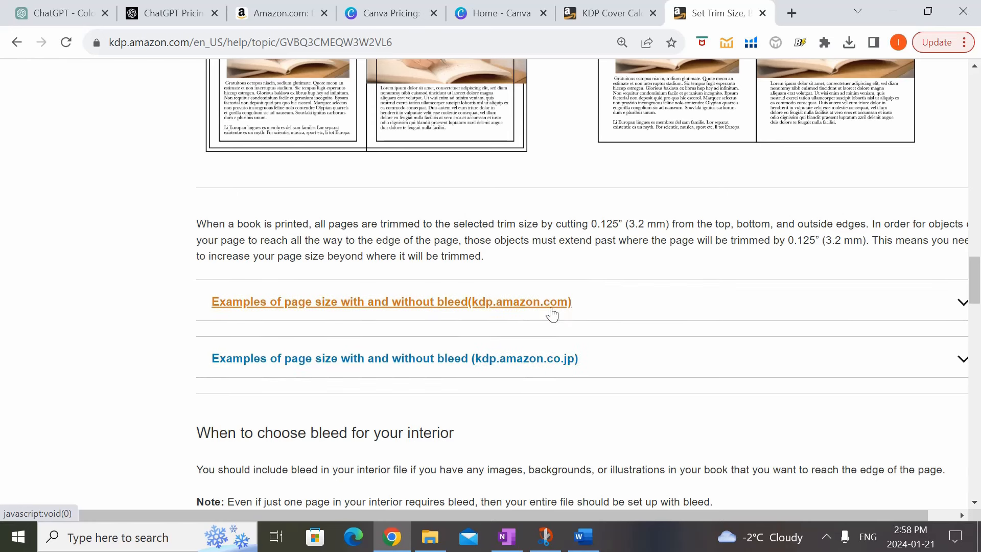
Step: Look up the page size with bleed for an 8.5" x 8.5" book in the kdp.amazon.com page size examples
left_click(709, 298)
scroll(713, 299, "down", 7)
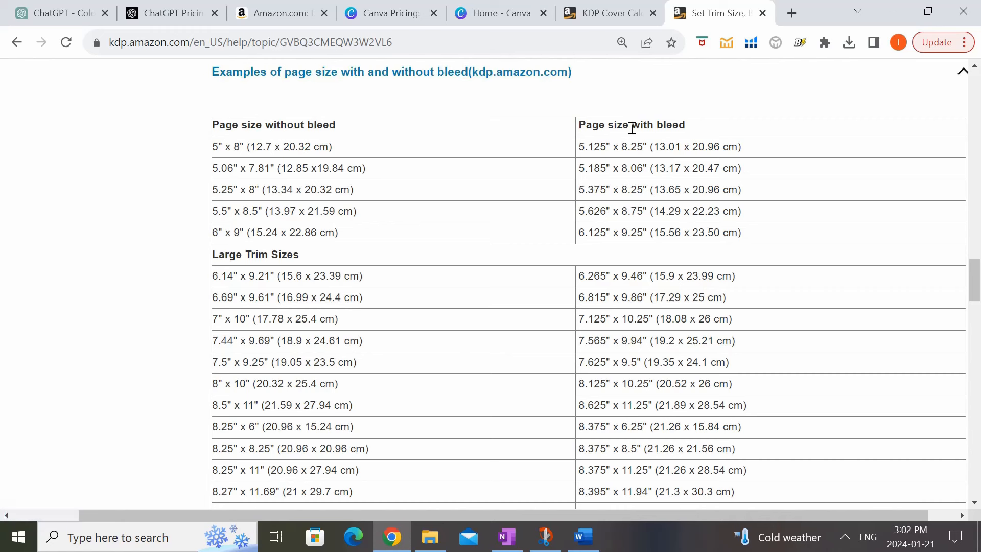
left_click_drag(578, 125, 687, 126)
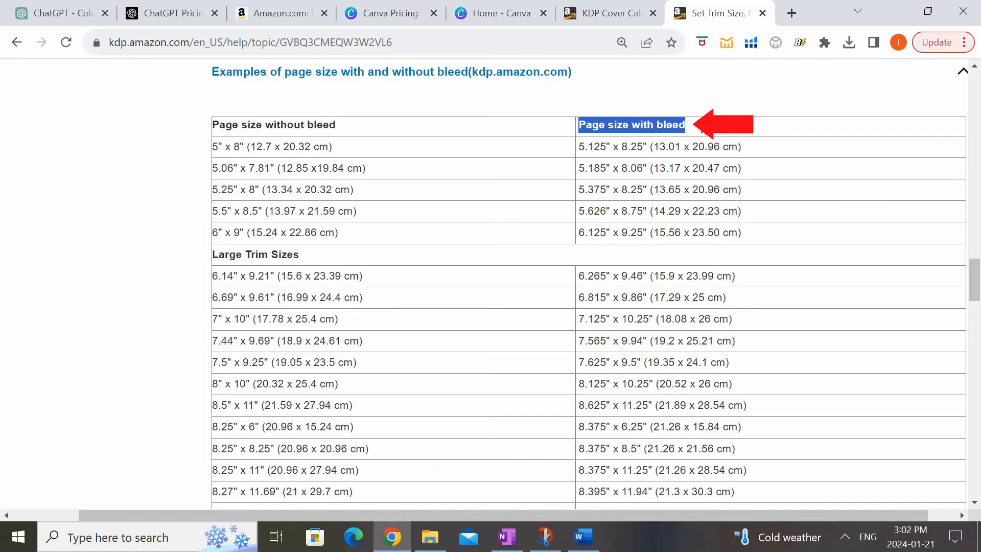
scroll(704, 131, "down", 2)
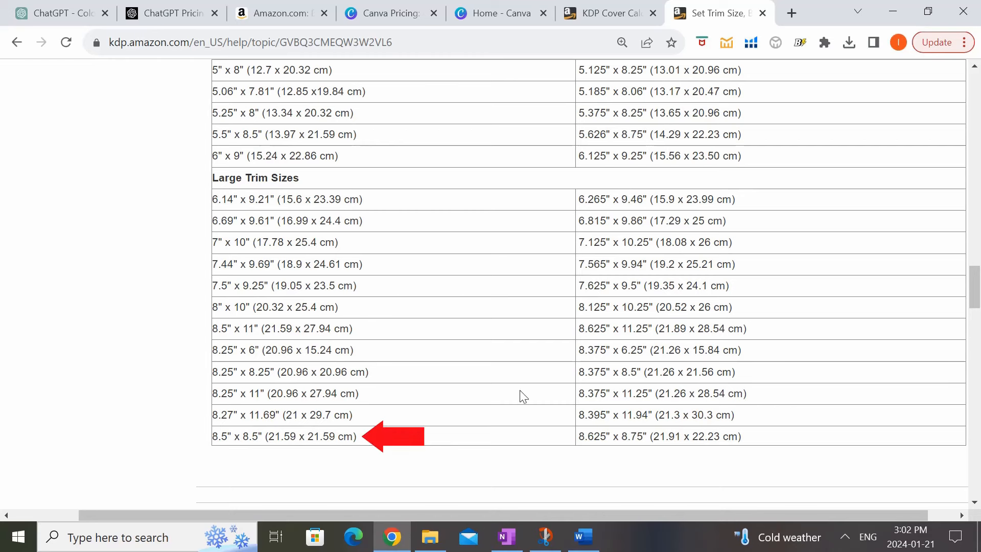
left_click_drag(227, 438, 267, 438)
scroll(268, 438, "up", 1)
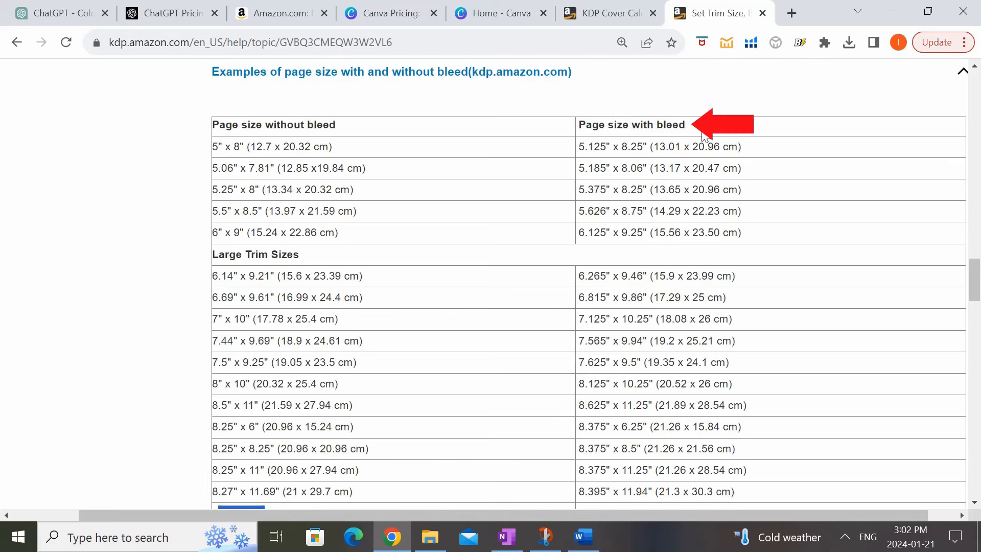
scroll(679, 306, "down", 1)
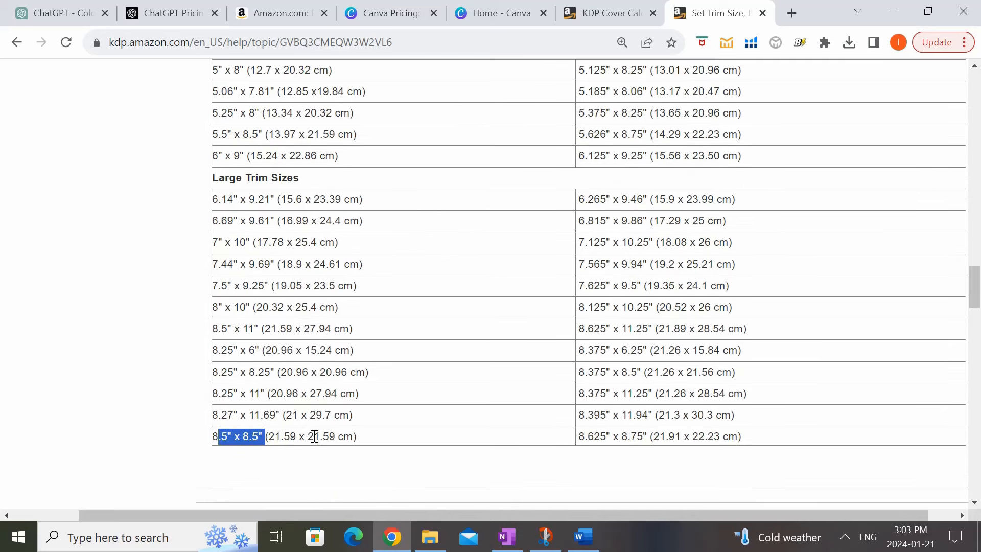
left_click_drag(578, 437, 747, 446)
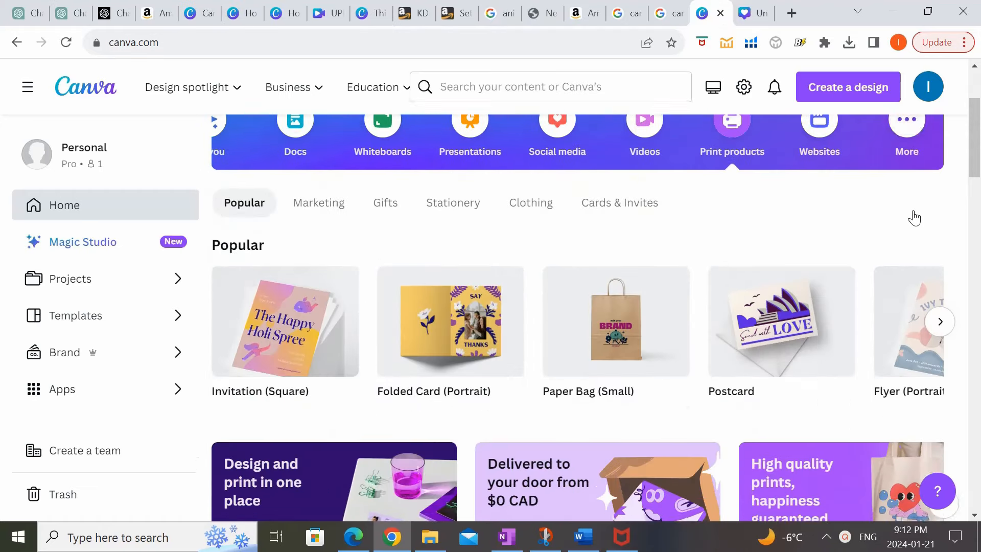
Step: Browse Canva's print products and story book templates, and review the Canva pricing plans for individuals and teams
scroll(912, 210, "down", 2)
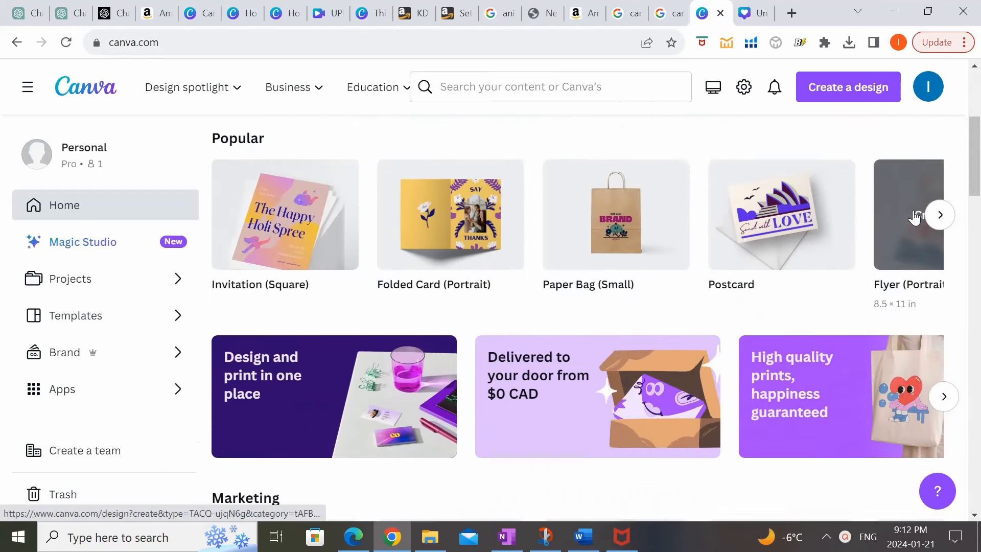
scroll(914, 217, "down", 5)
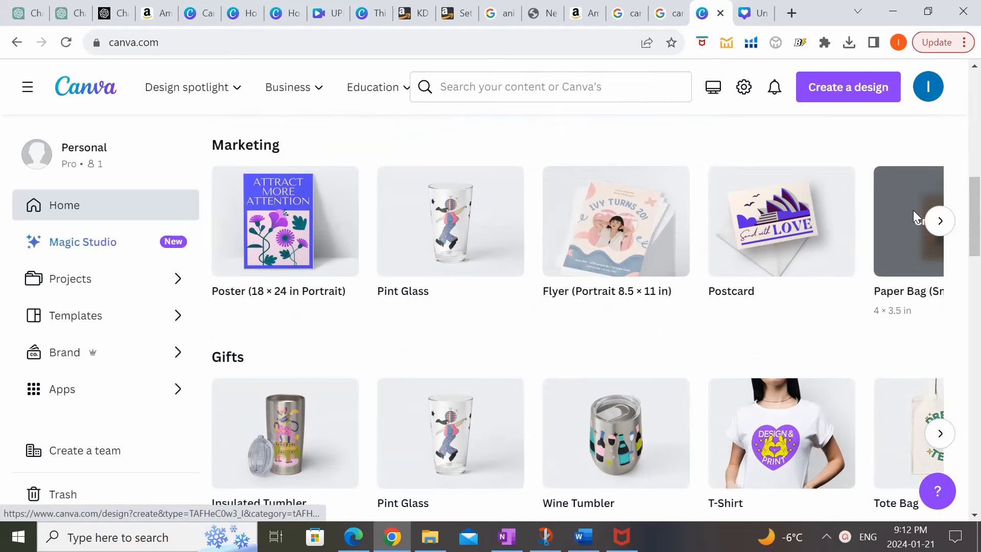
scroll(913, 212, "down", 5)
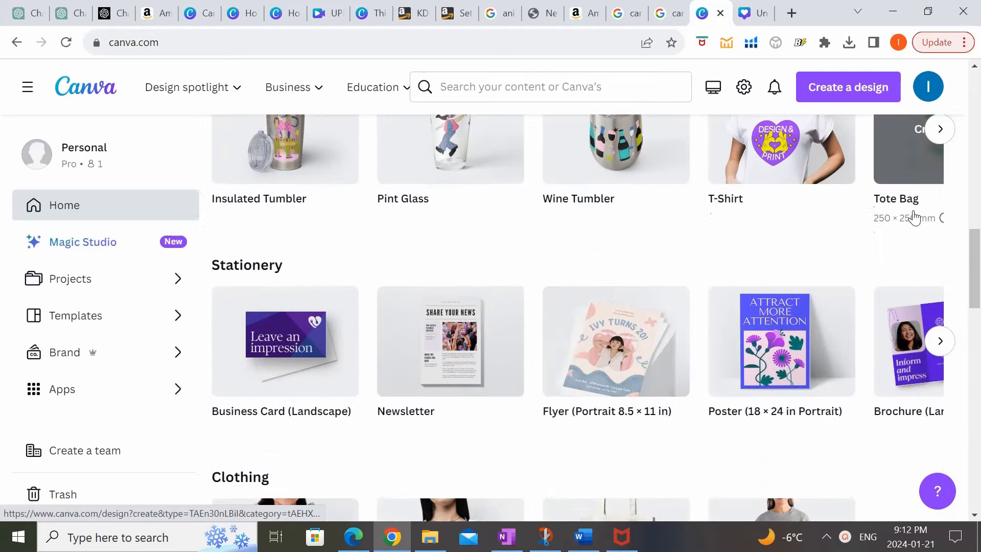
scroll(913, 217, "down", 6)
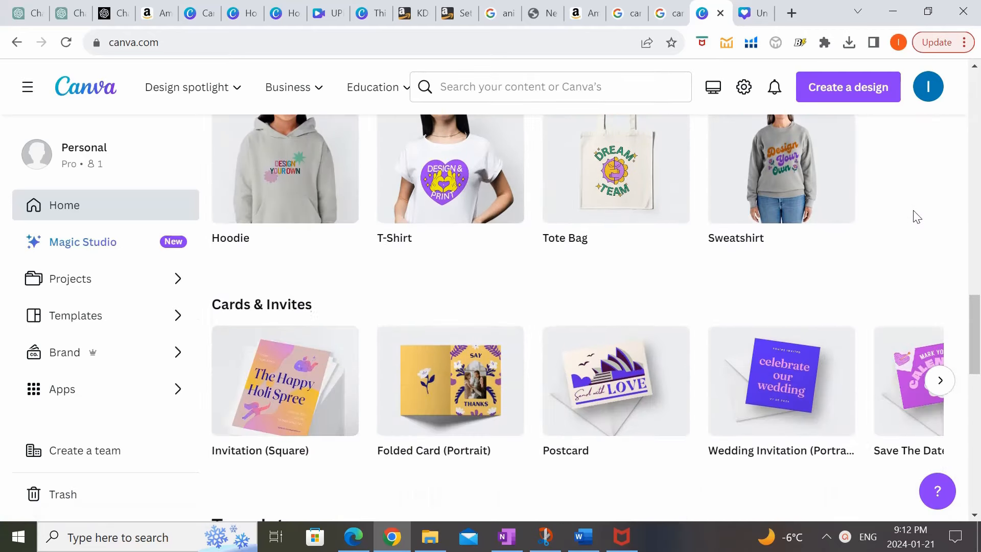
scroll(916, 217, "down", 6)
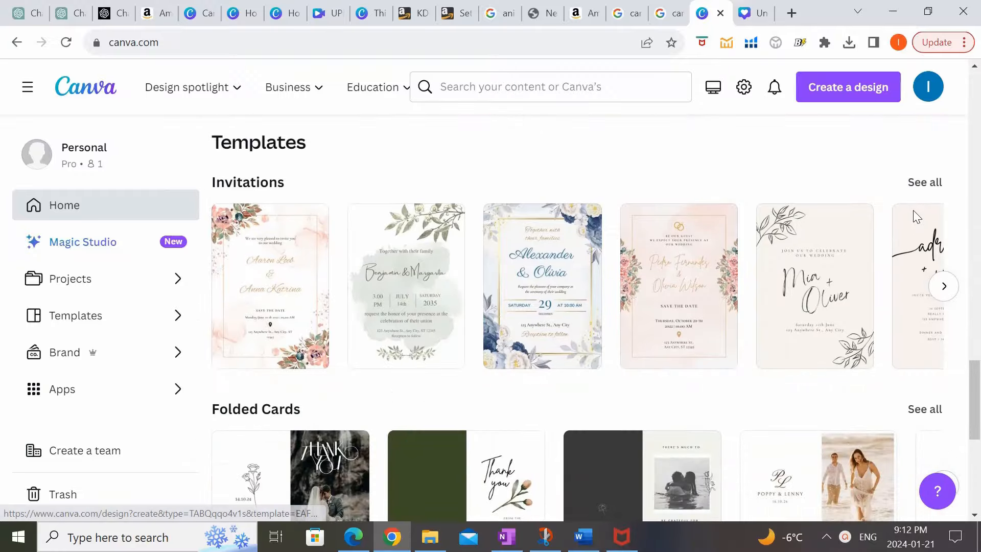
scroll(912, 212, "down", 3)
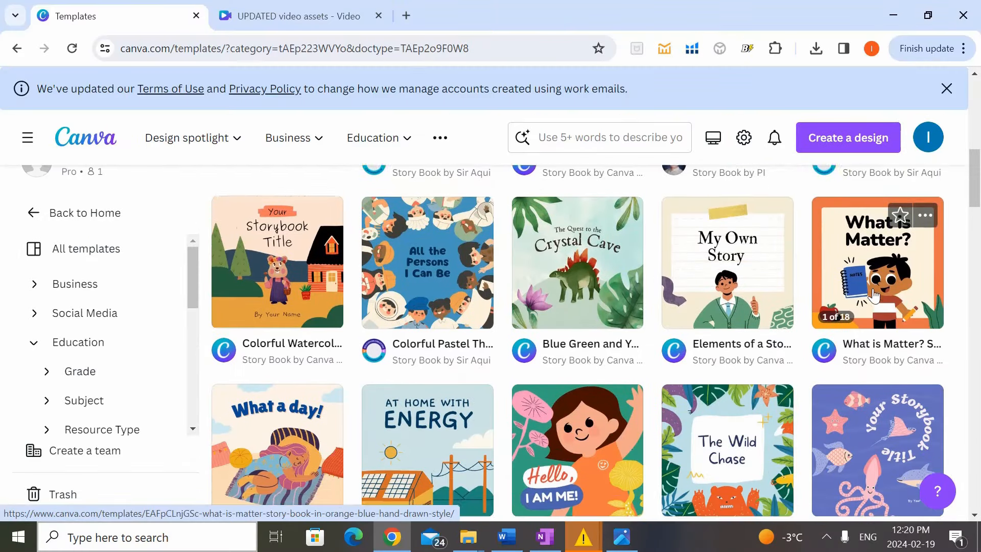
scroll(874, 295, "down", 3)
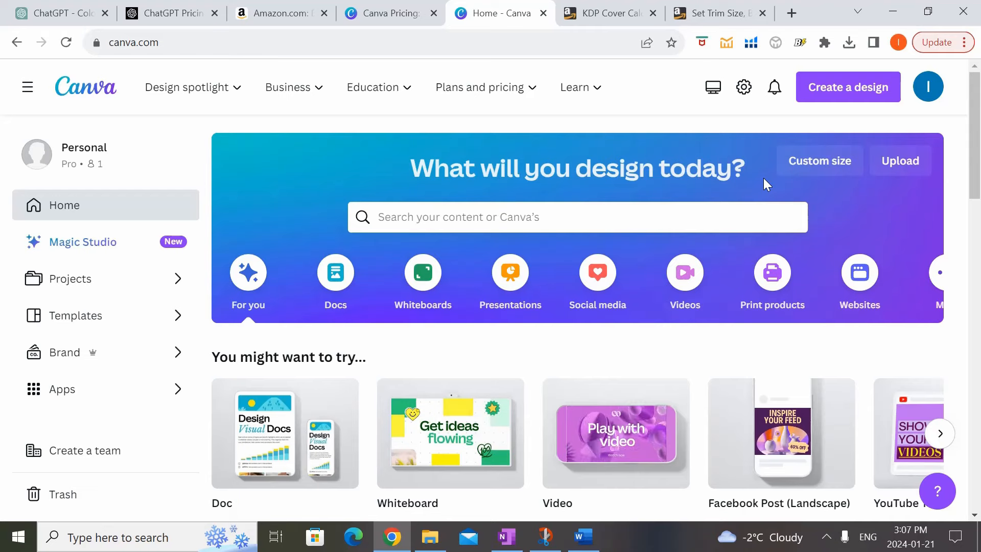
left_click(393, 7)
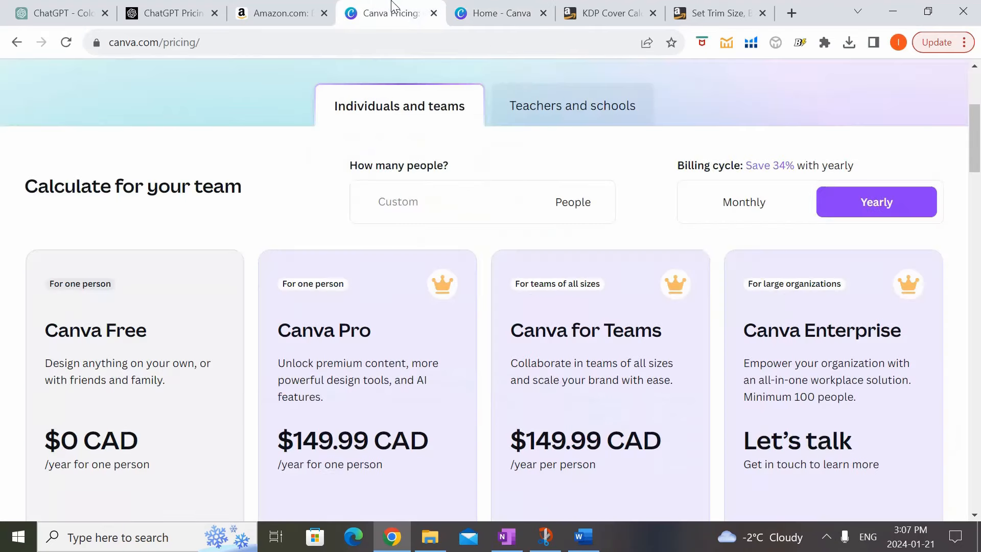
scroll(700, 250, "down", 1)
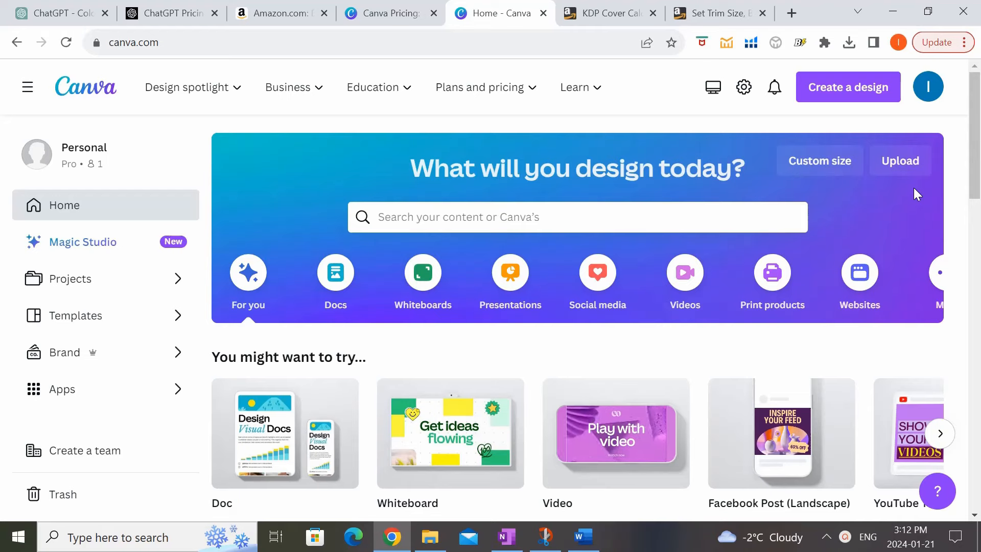
Step: Recheck the KDP page size with bleed and start a custom-size design in Canva with inches as the unit
left_click(726, 15)
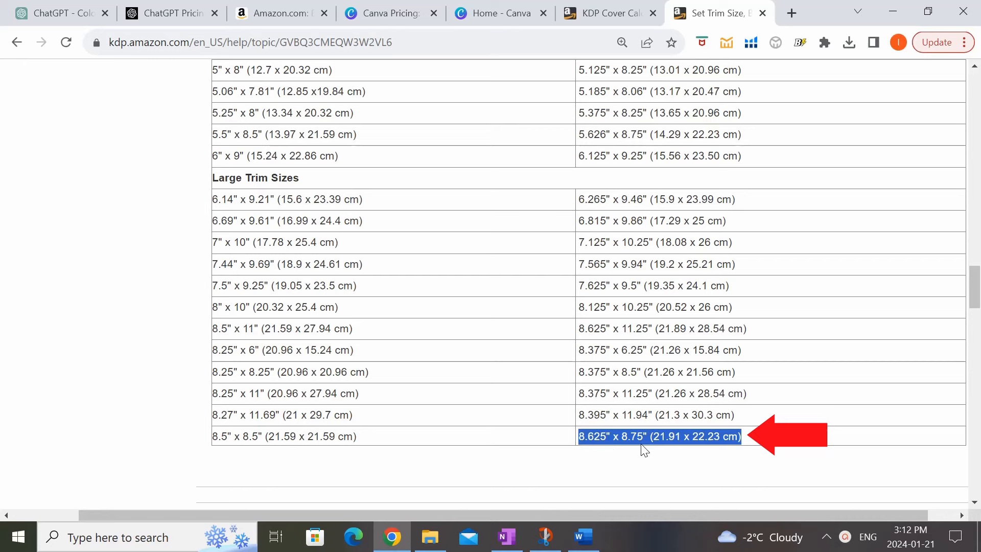
left_click(498, 13)
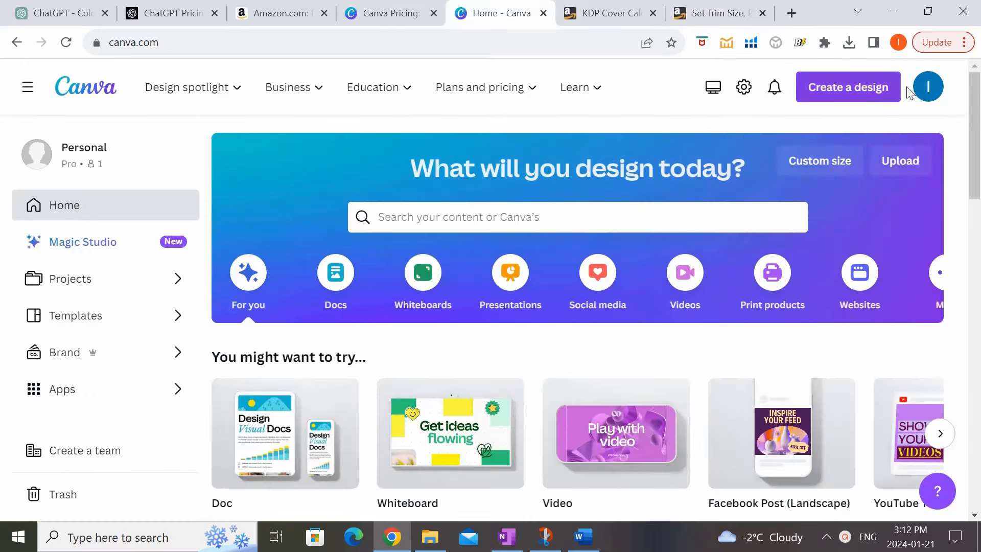
left_click(842, 96)
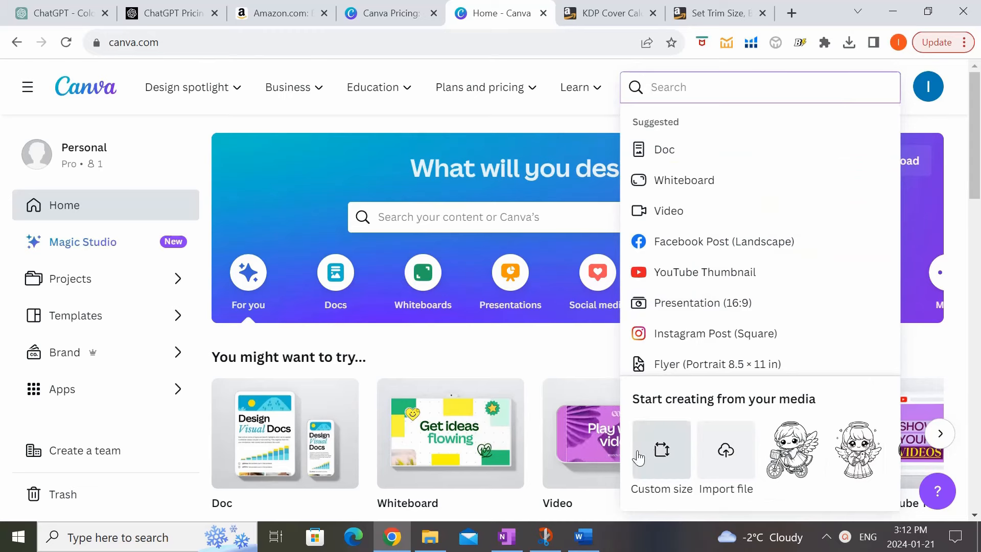
left_click(657, 451)
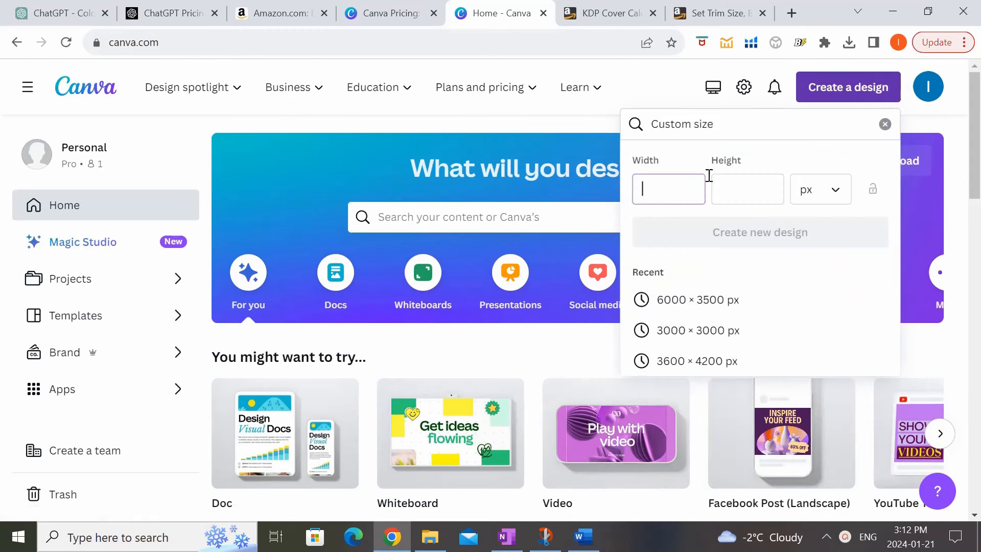
left_click(818, 193)
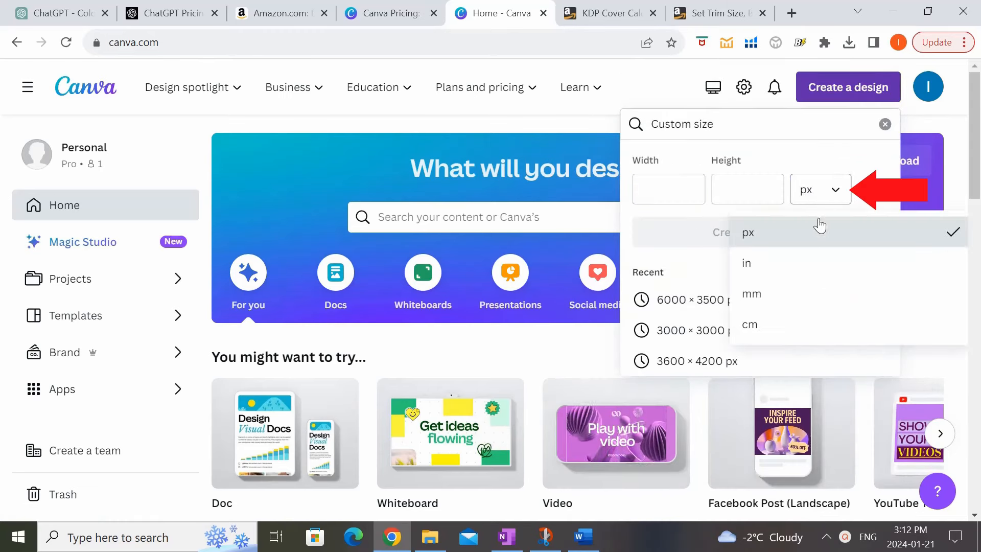
left_click(799, 266)
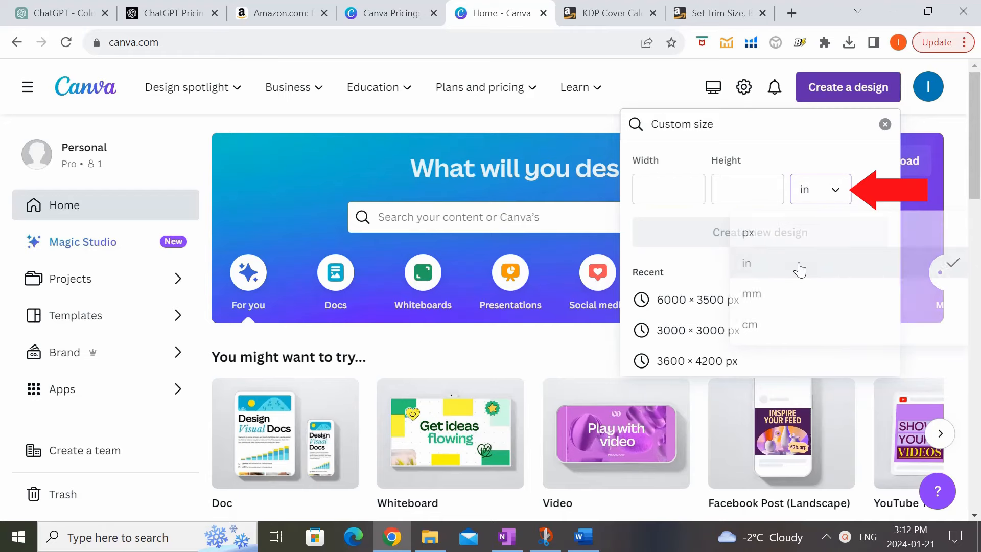
Step: Set the custom design size to 8.625 in wide and 8.75 in high and create the new design
left_click(700, 14)
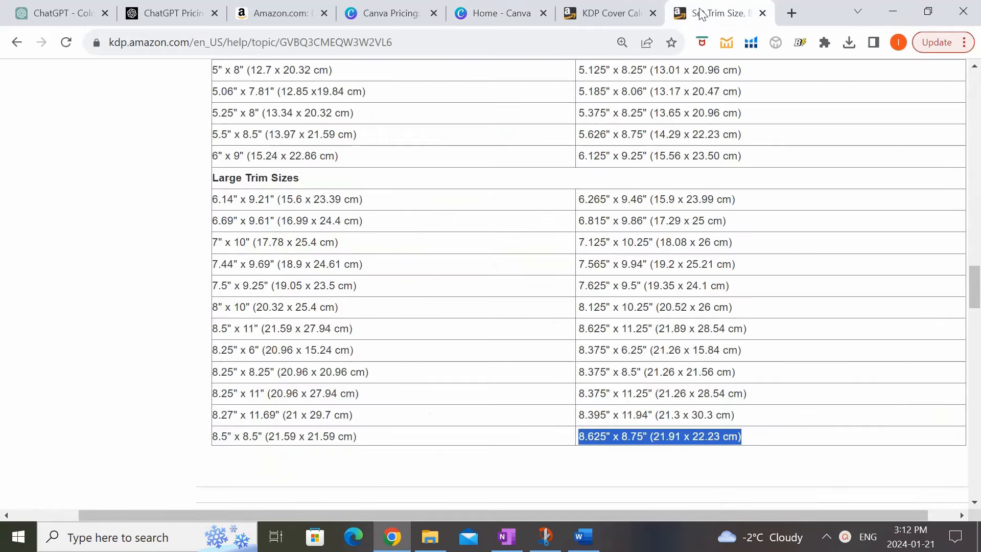
left_click(516, 11)
left_click(660, 180)
type("8.")
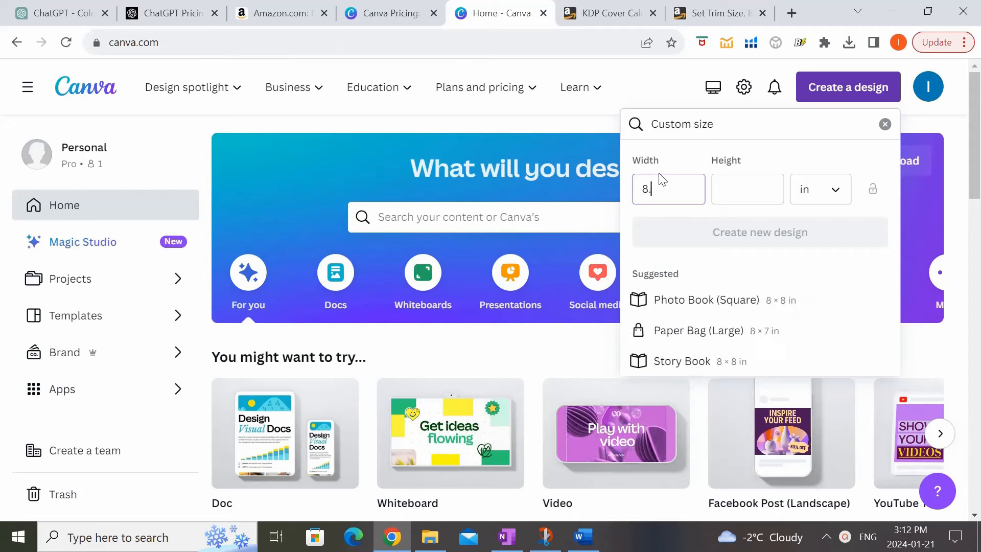
type("625")
key("Tab")
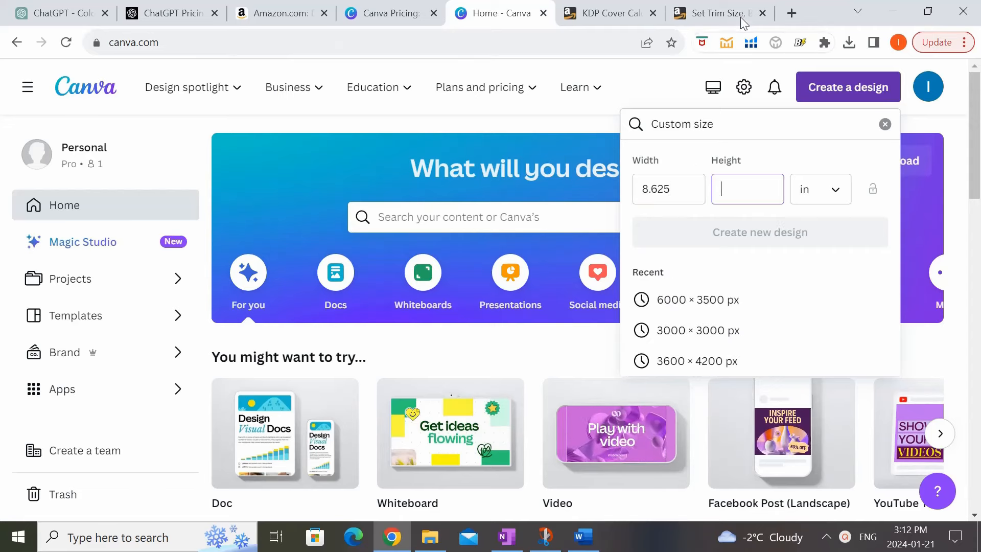
left_click(741, 15)
left_click(506, 13)
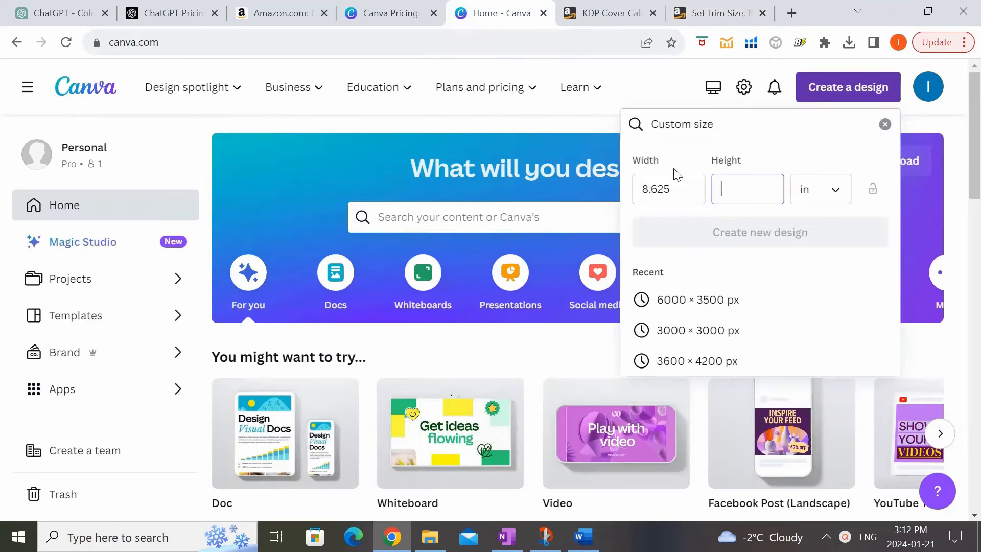
type("8.75")
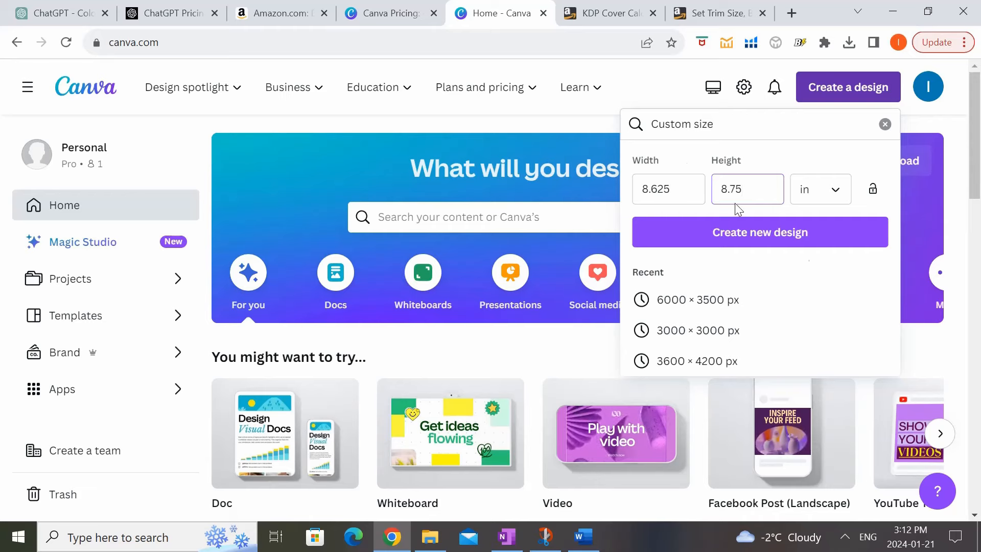
left_click(844, 244)
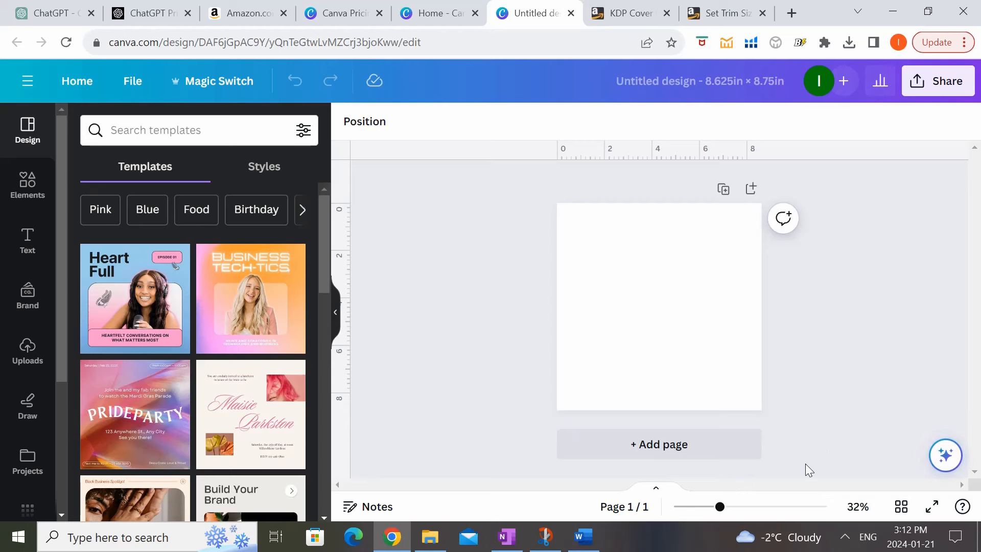
left_click_drag(720, 507, 728, 509)
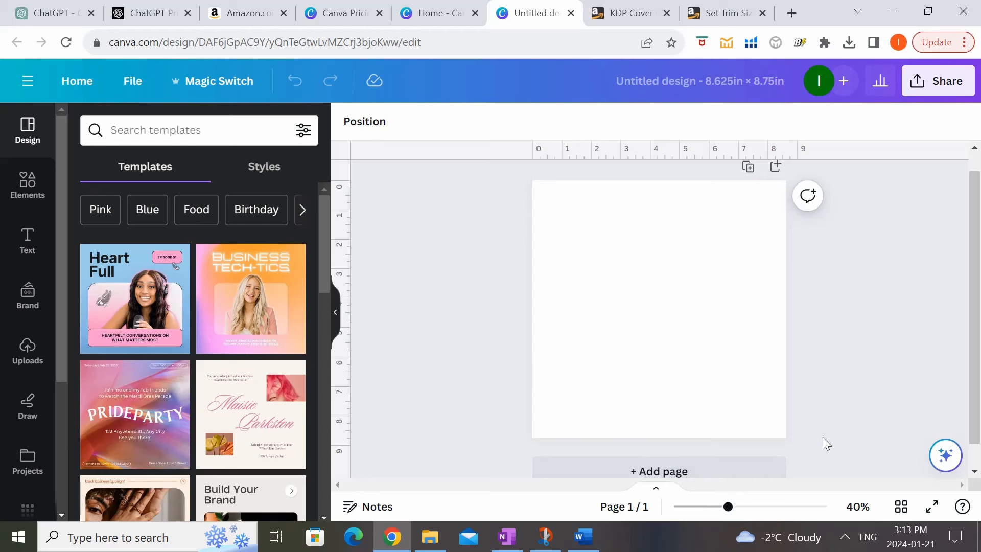
Step: Look up the minimum margin sizes by page count in the Margins section of the KDP help page
left_click(746, 10)
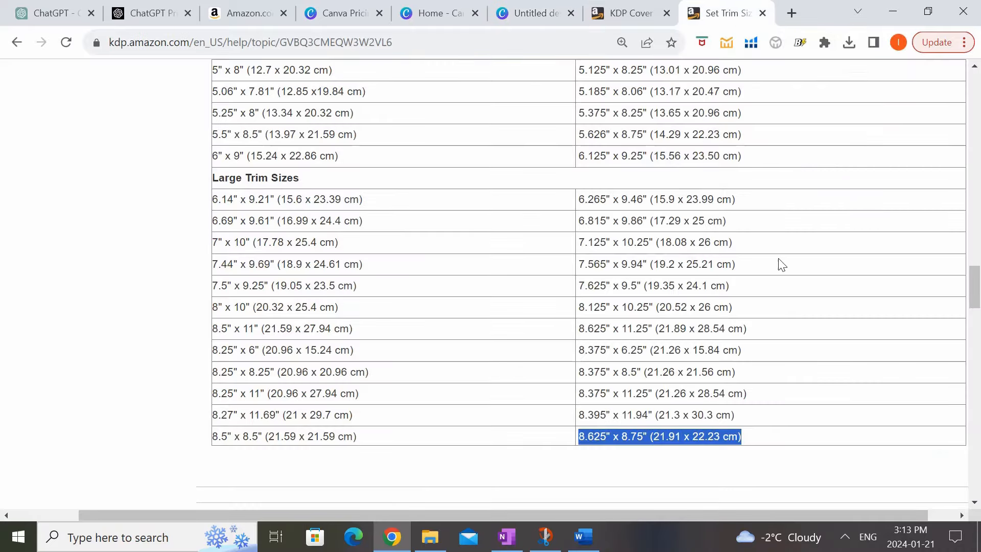
scroll(781, 264, "up", 15)
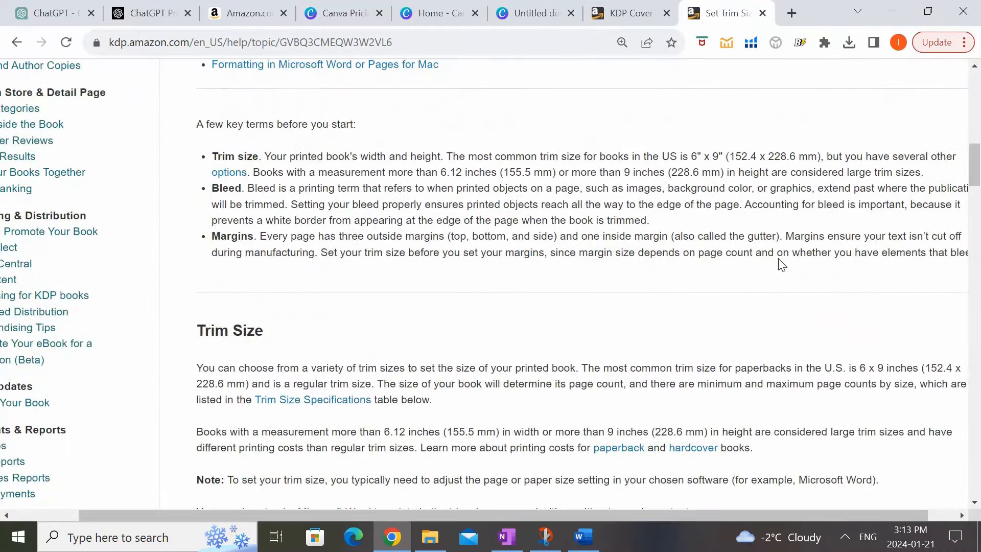
scroll(782, 264, "up", 15)
scroll(778, 260, "down", 20)
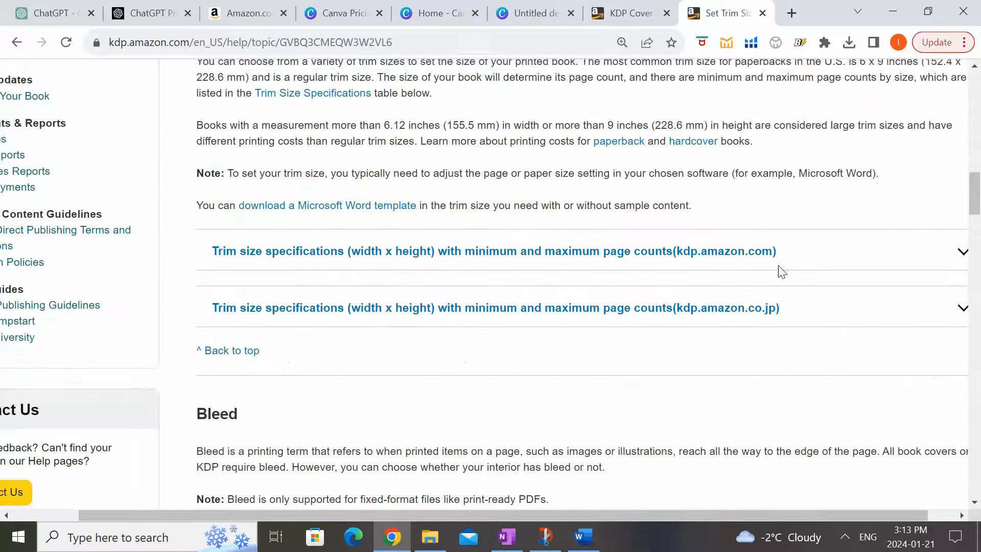
scroll(781, 271, "down", 20)
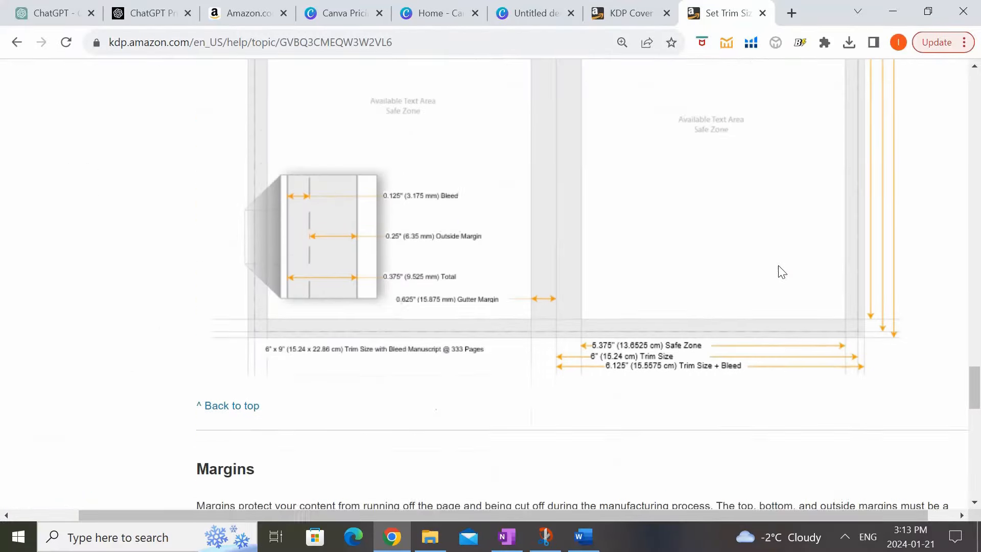
scroll(779, 268, "down", 8)
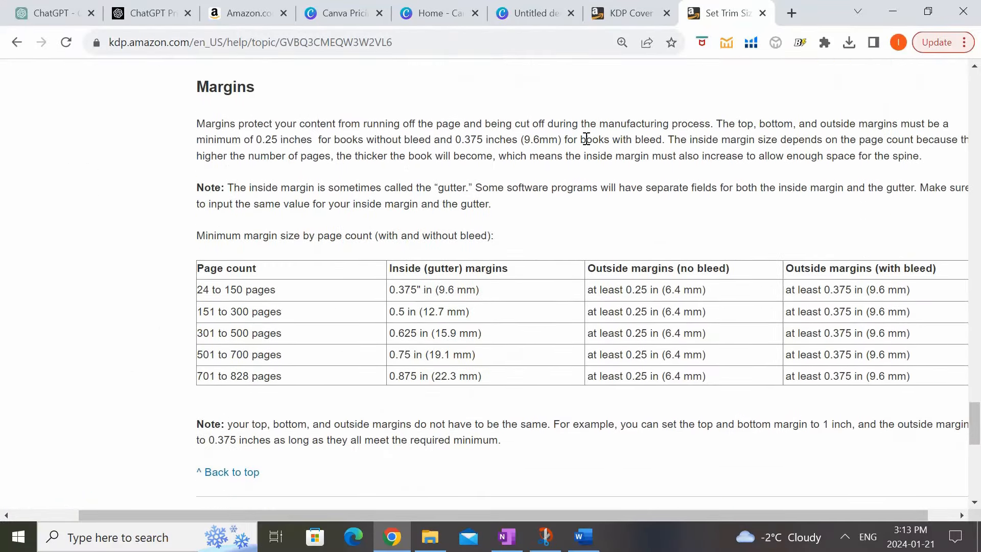
double_click(235, 86)
scroll(235, 87, "right", 1)
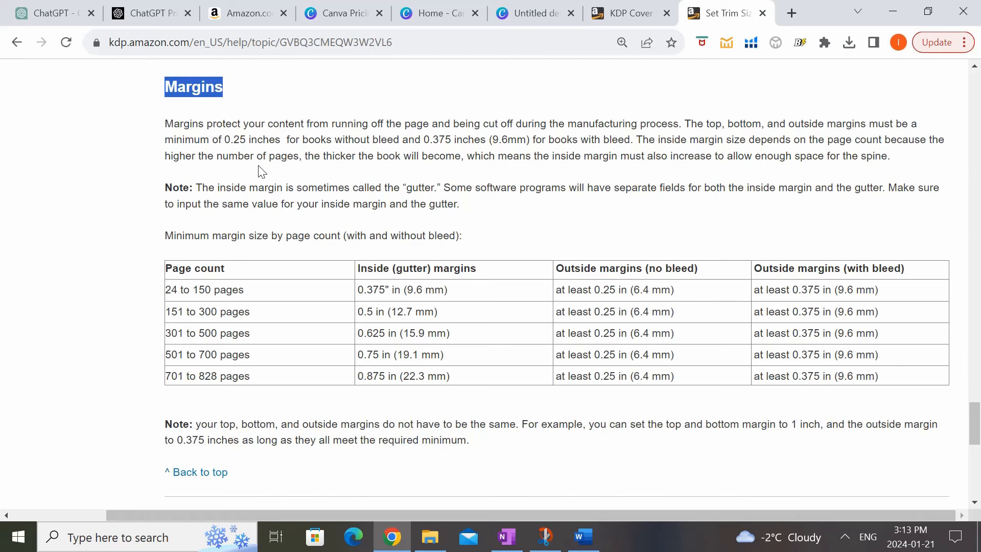
left_click(350, 331)
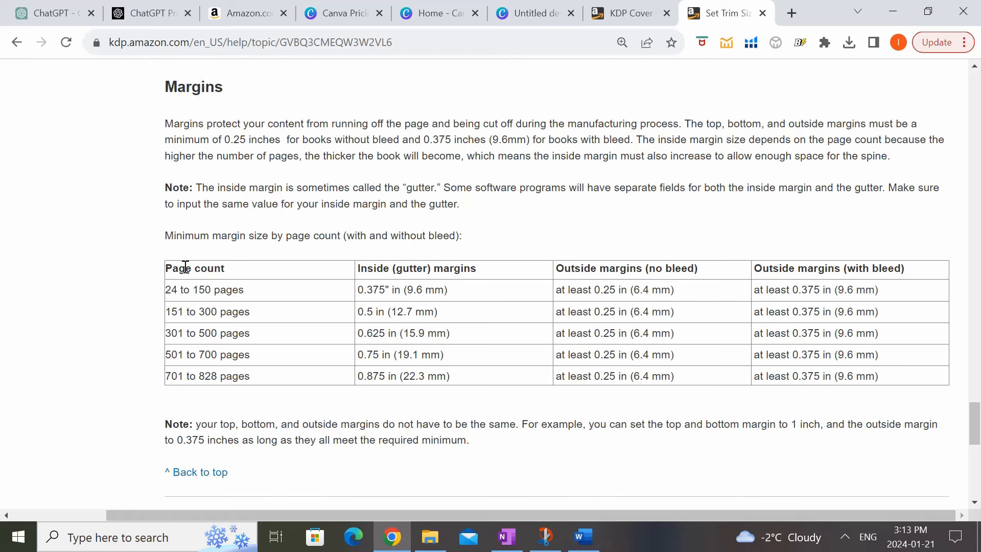
Step: Examine the margin requirements in the 24 to 150 pages row of the KDP margins table
left_click_drag(185, 266, 249, 274)
left_click(248, 274)
left_click_drag(177, 265, 249, 273)
left_click_drag(167, 291, 251, 295)
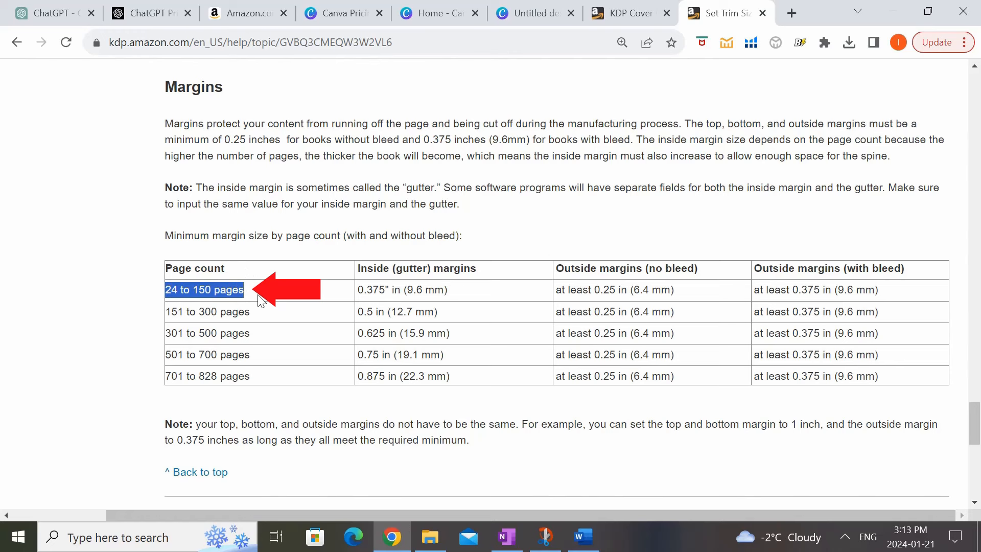
left_click(382, 284)
left_click_drag(359, 289, 750, 291)
left_click(808, 292)
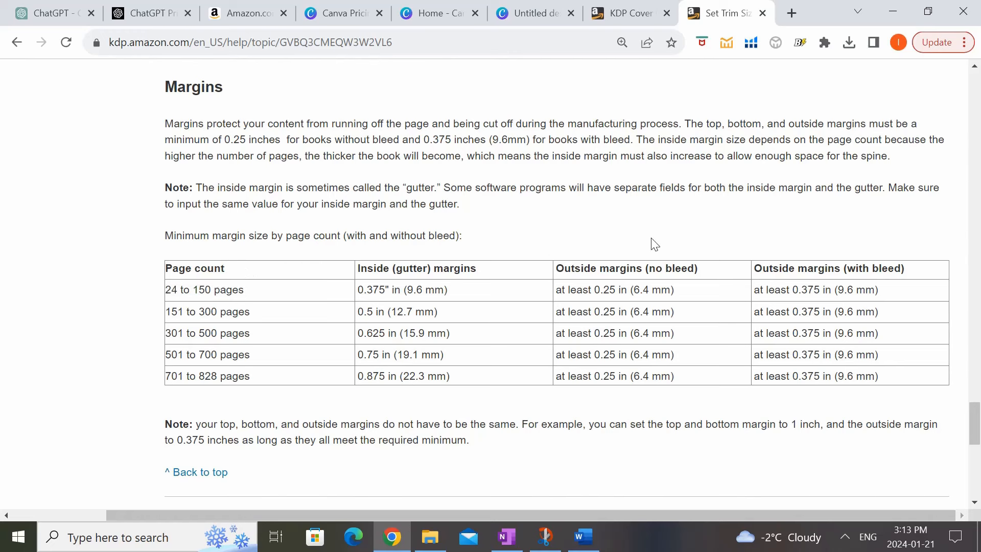
Step: Compare the inside (gutter) margin with the outside margin with bleed for a book of 24 to 150 pages
left_click_drag(758, 270, 911, 276)
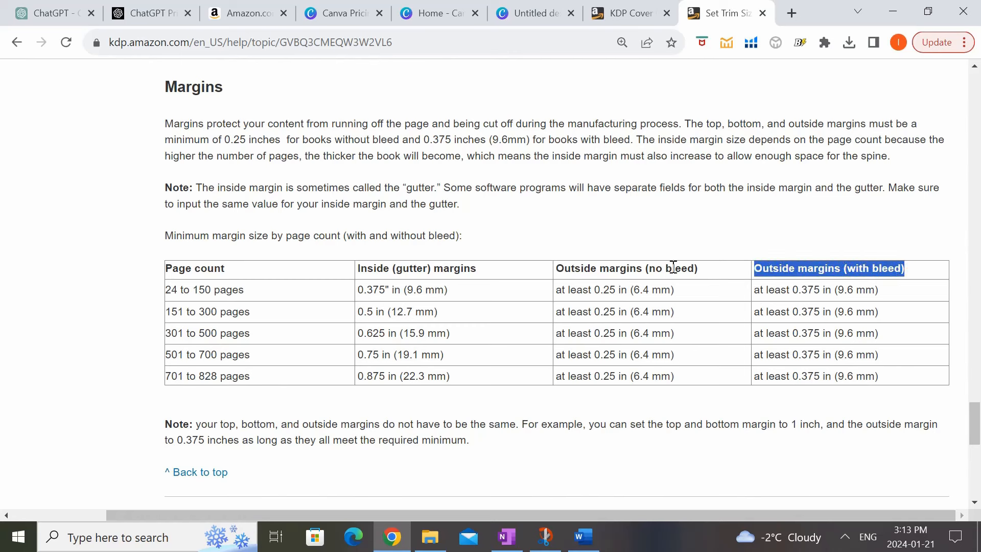
left_click_drag(360, 269, 478, 269)
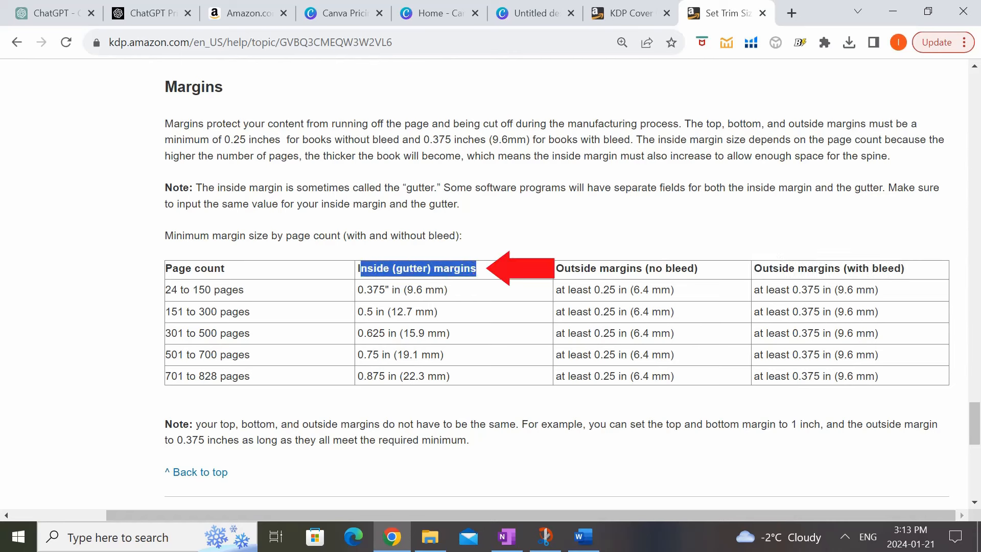
left_click(391, 279)
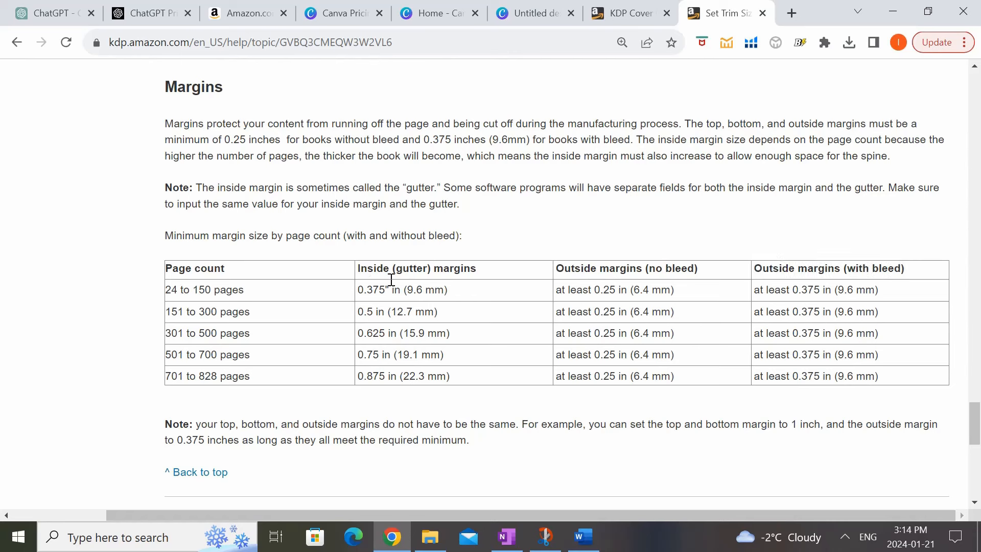
left_click_drag(359, 290, 387, 290)
left_click_drag(754, 290, 821, 288)
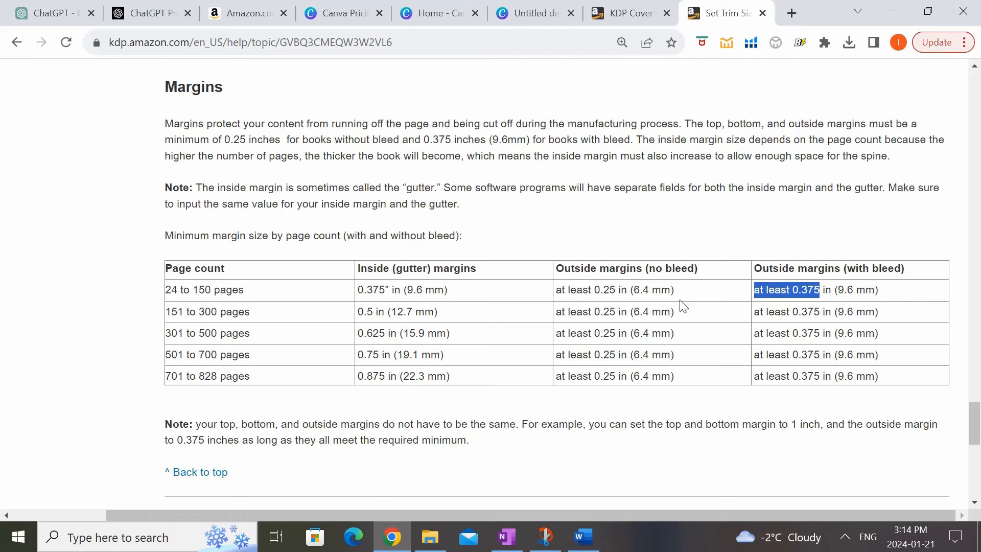
Step: Switch to the untitled Canva design and place a vertical guide about 0.376 in from the page's left edge
left_click(542, 13)
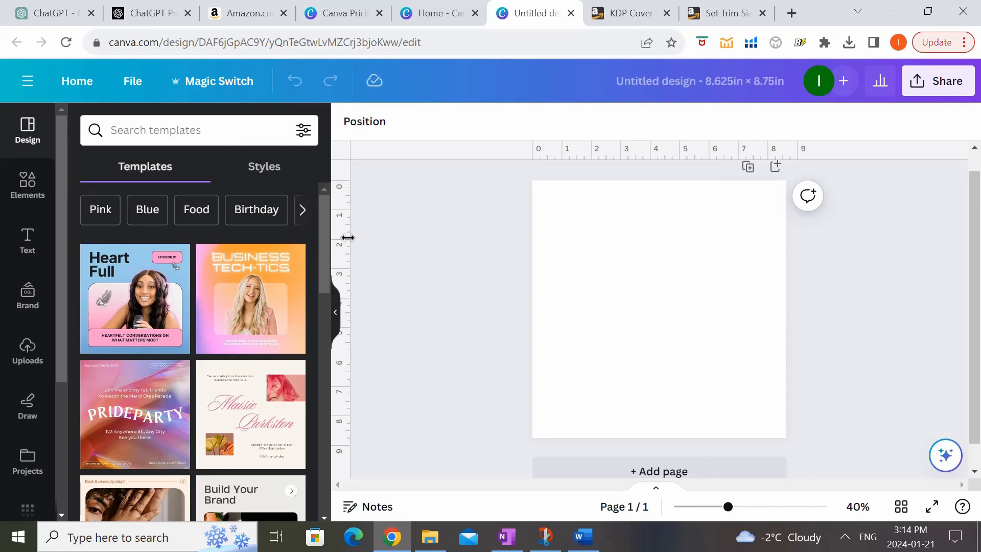
left_click_drag(345, 236, 544, 243)
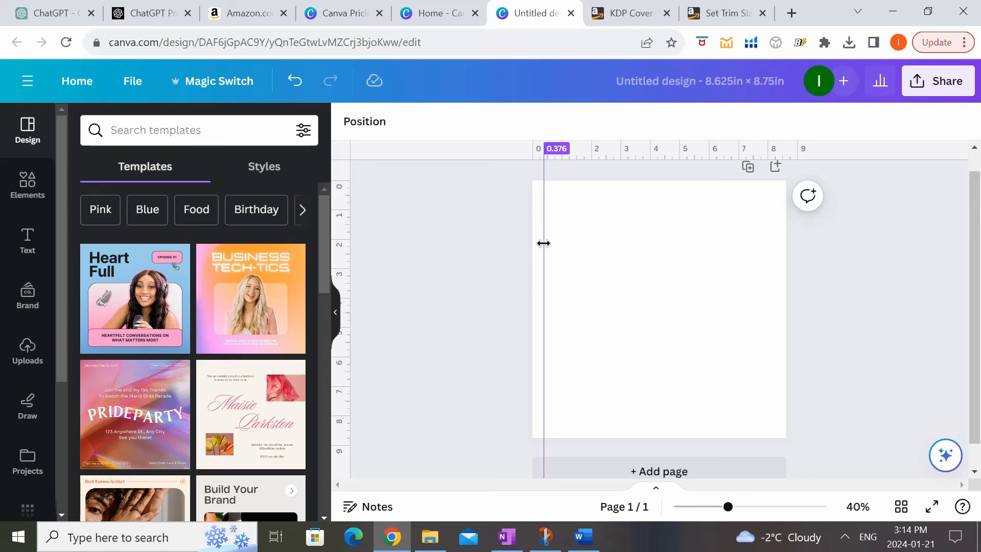
left_click_drag(544, 243, 543, 243)
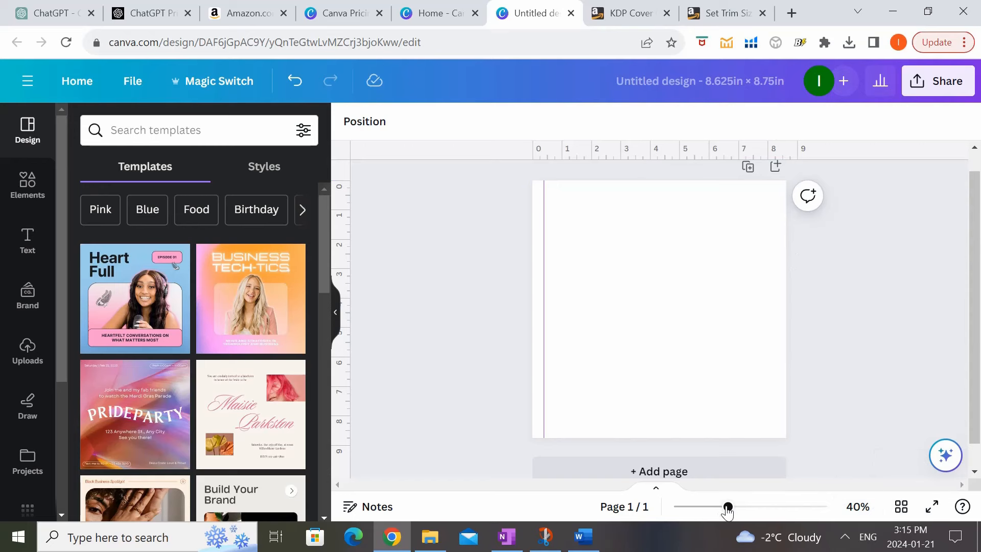
Step: Add a square shape and shrink it to fit exactly between the page's left edge and the vertical guide as a margin gauge
left_click_drag(728, 507, 734, 507)
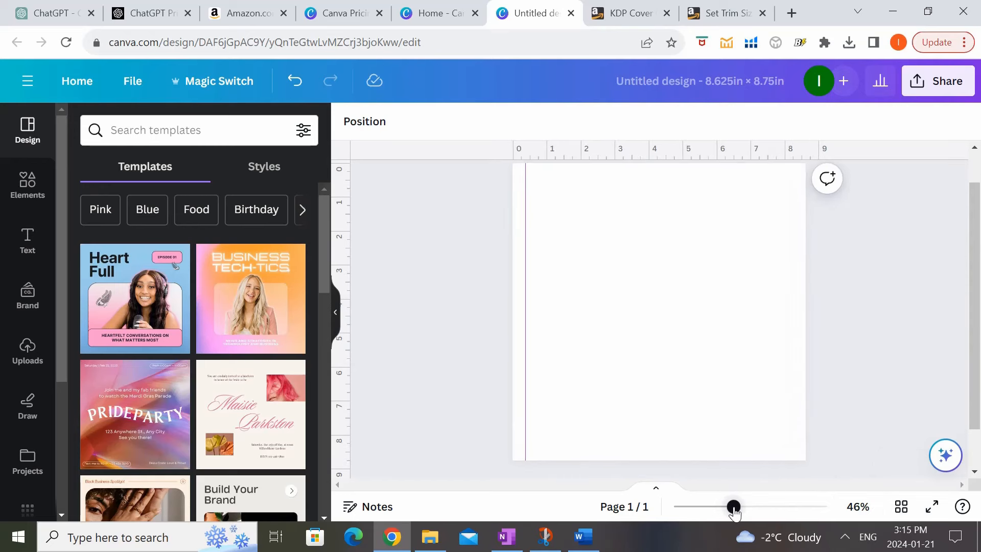
left_click(28, 189)
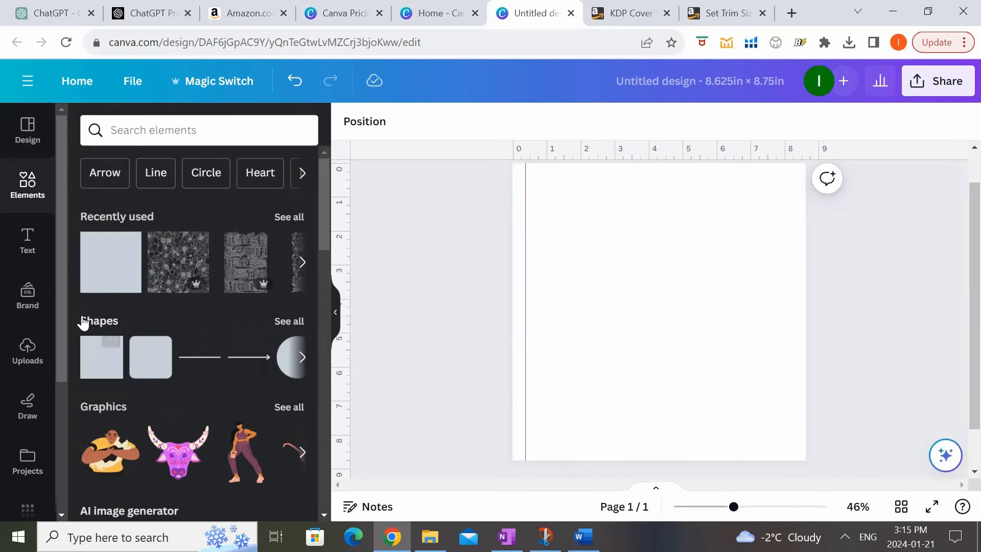
left_click(103, 352)
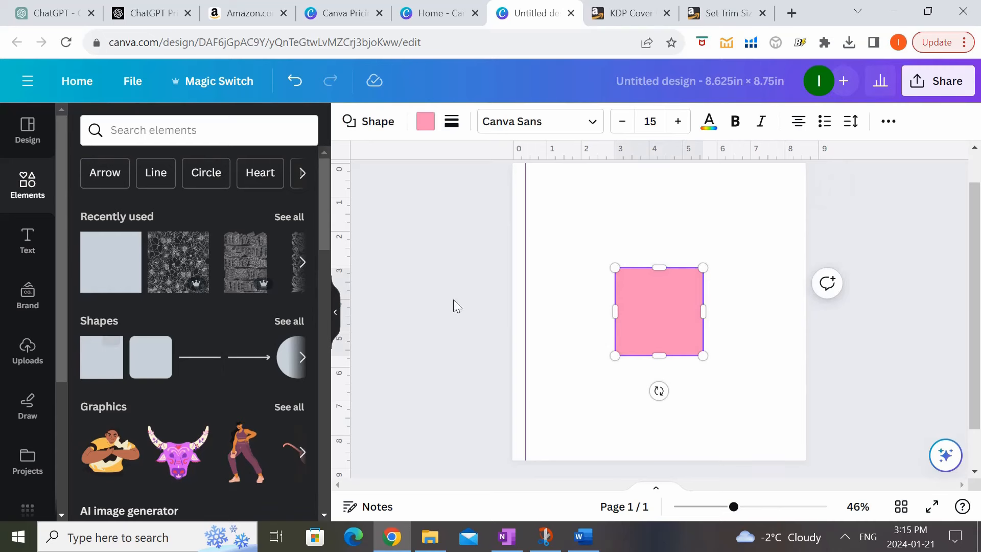
left_click_drag(701, 268, 658, 317)
key("ctrl+z")
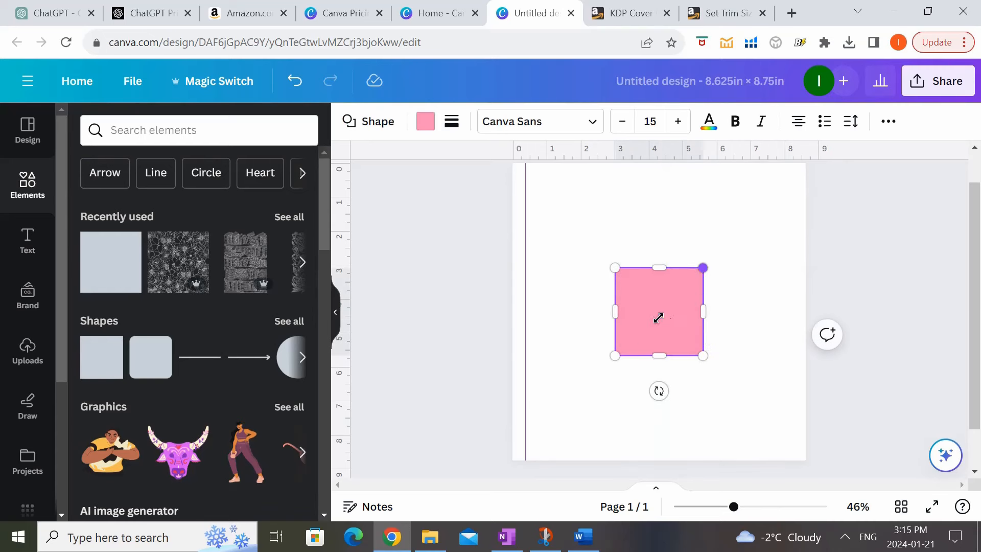
left_click_drag(701, 266, 526, 355)
left_click(519, 347)
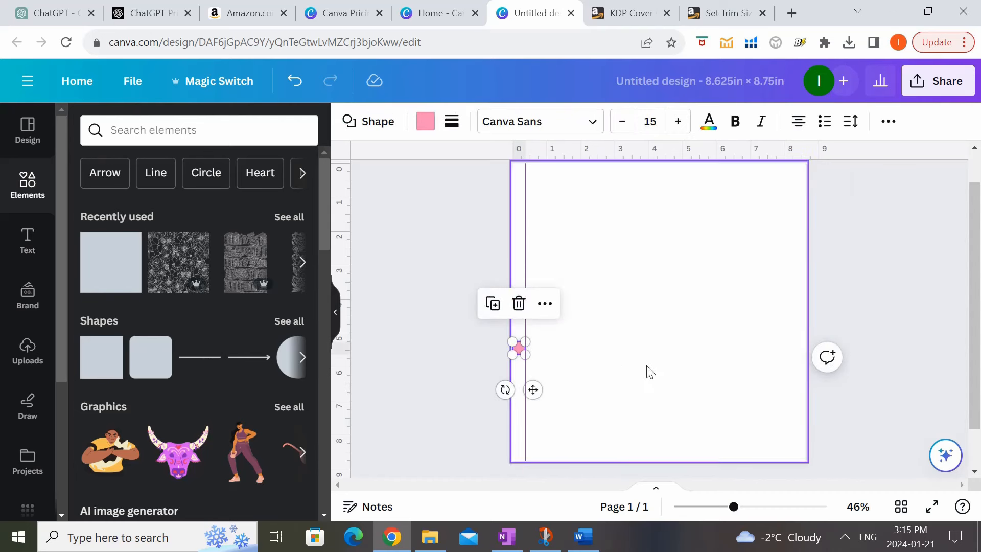
Step: Duplicate the small square, place the copy against the page's top edge, and add a horizontal guide along the copy's lower side
key("ctrl+d")
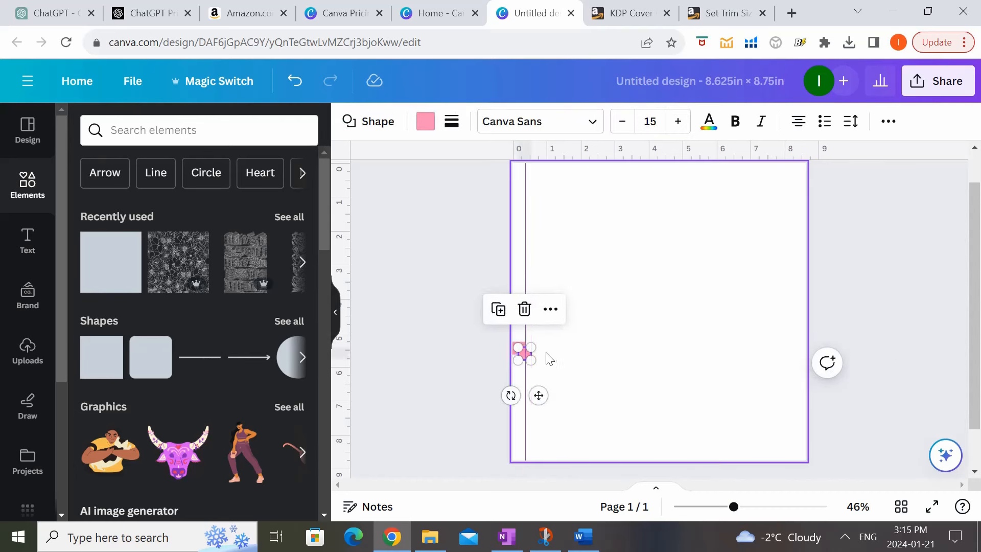
left_click_drag(524, 354, 615, 169)
left_click(688, 165)
left_click_drag(684, 158, 682, 176)
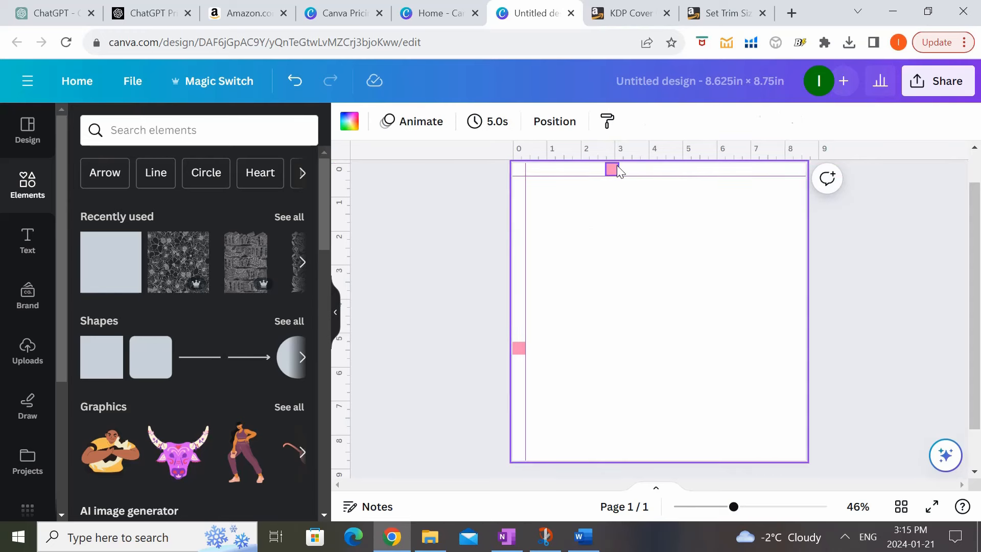
Step: Move the copied square to the page's right edge and place a vertical guide along its inner side at about 8.249 in
left_click_drag(617, 164, 799, 263)
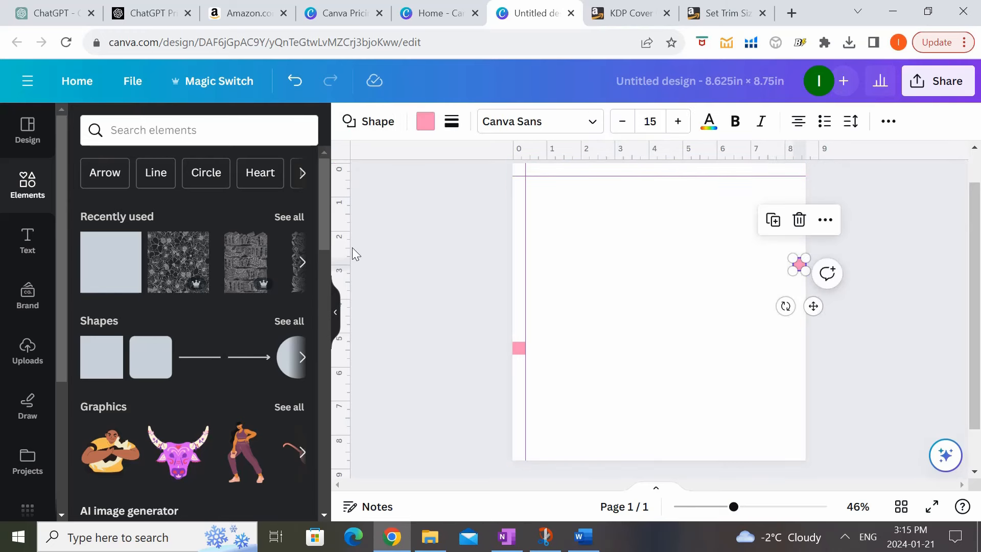
left_click_drag(348, 249, 793, 291)
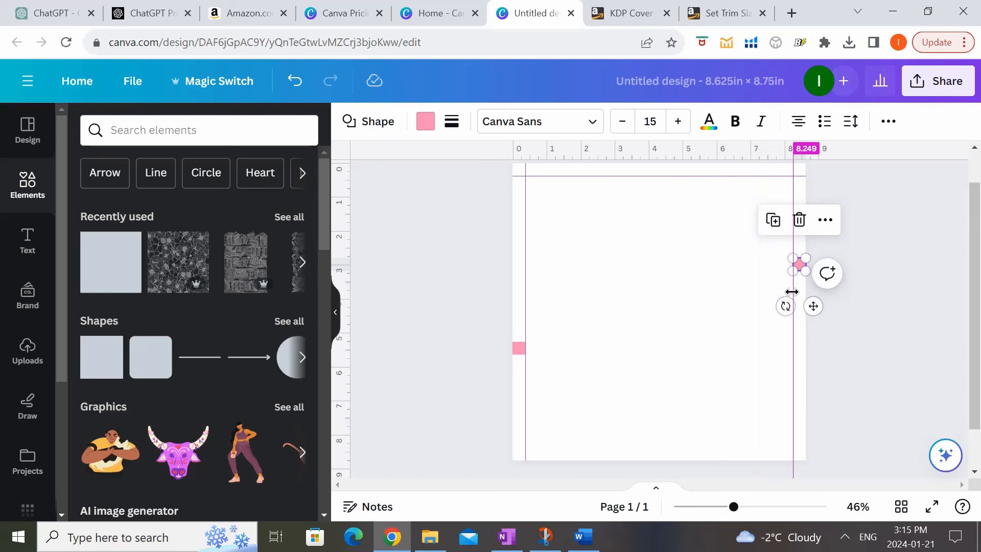
left_click(751, 317)
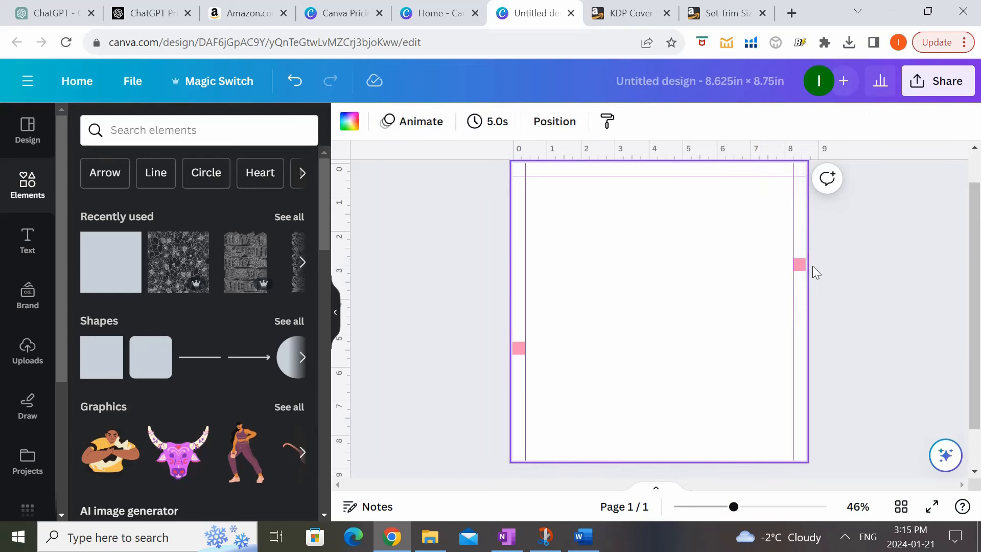
Step: Move the copied square to the page's bottom edge and place a horizontal guide along its upper side
left_click_drag(801, 263, 653, 454)
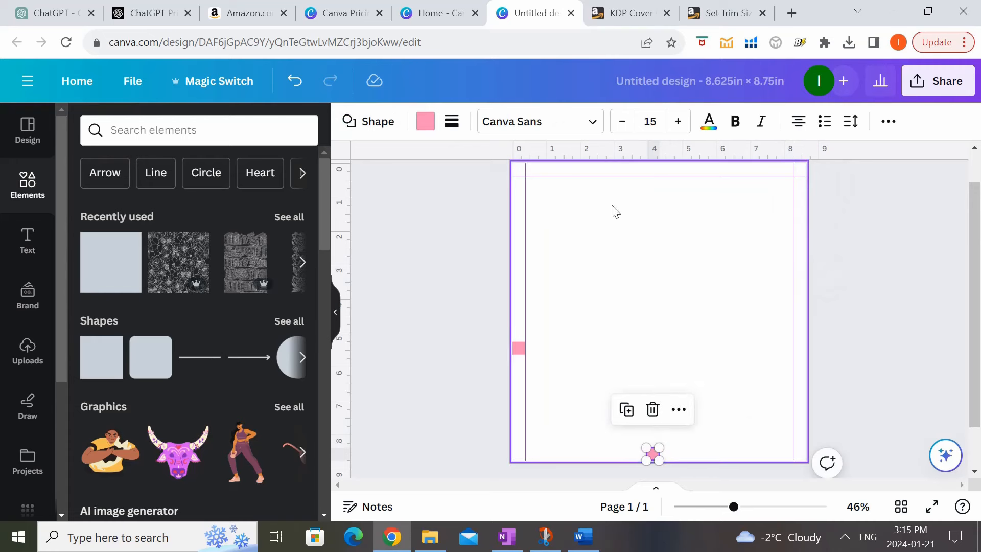
left_click_drag(618, 179, 635, 446)
left_click(650, 325)
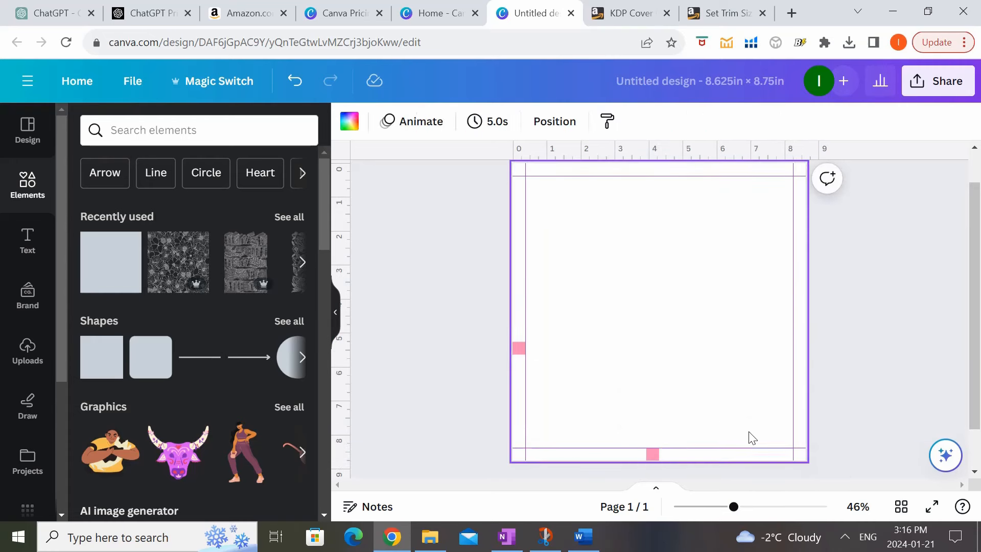
left_click(817, 445)
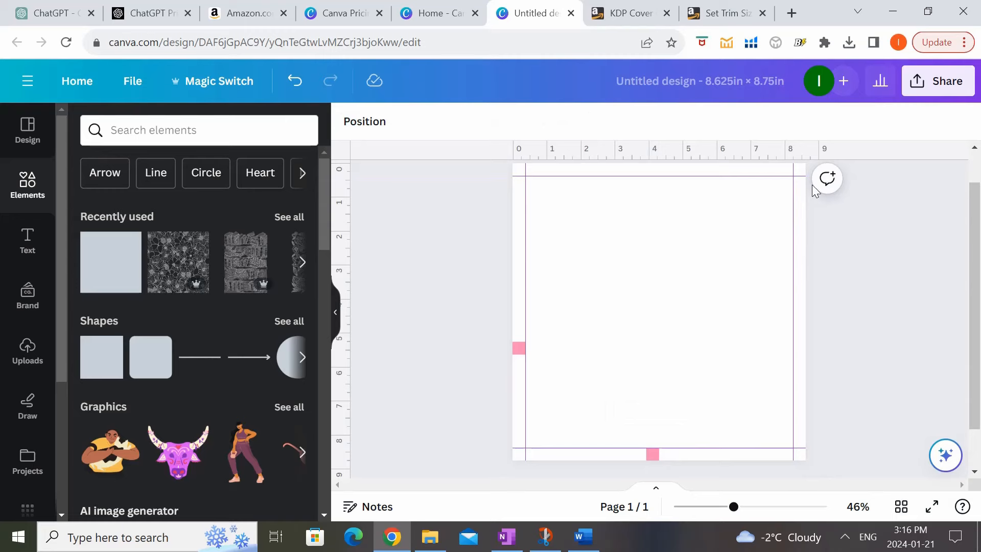
Step: Delete the gauge square in the bottom margin and select the one in the left margin
left_click(649, 453)
key("Delete")
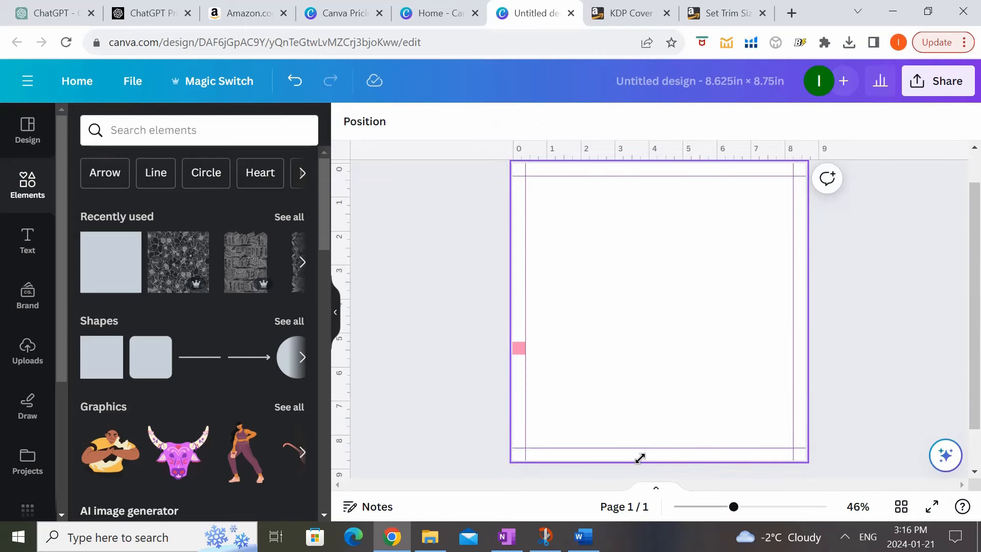
left_click(514, 348)
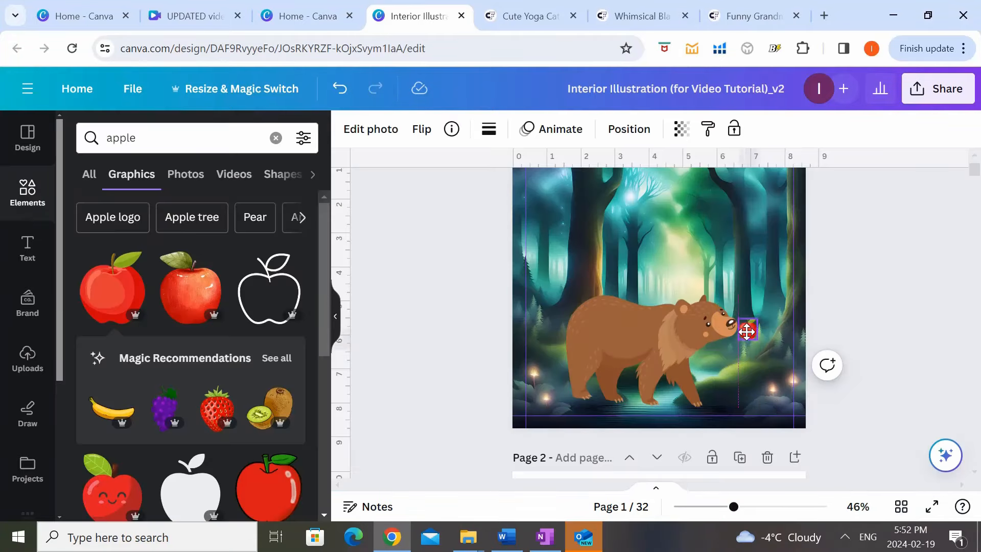
Step: Reposition the apple graphic near the bear's head in the forest illustration on page 1
left_click_drag(744, 328, 703, 295)
left_click(456, 292)
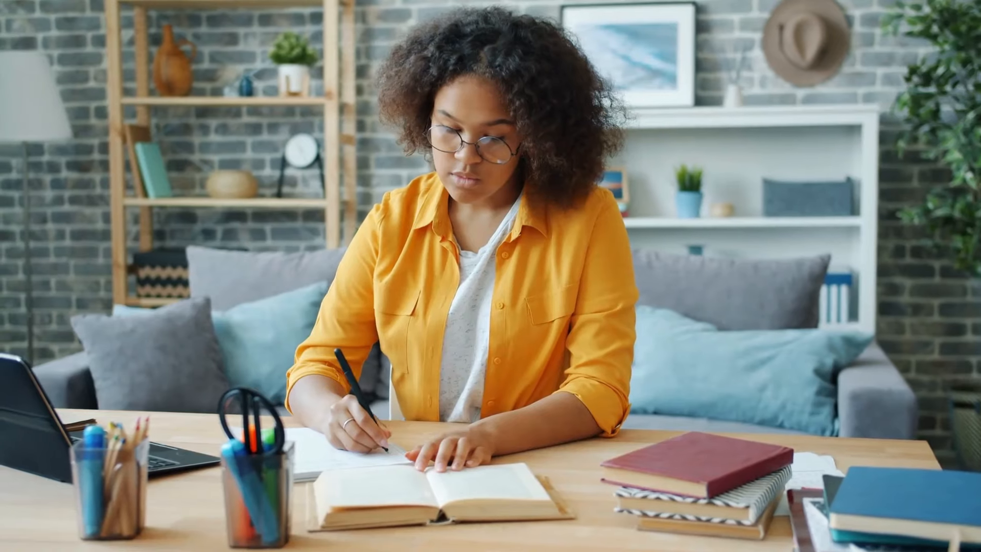
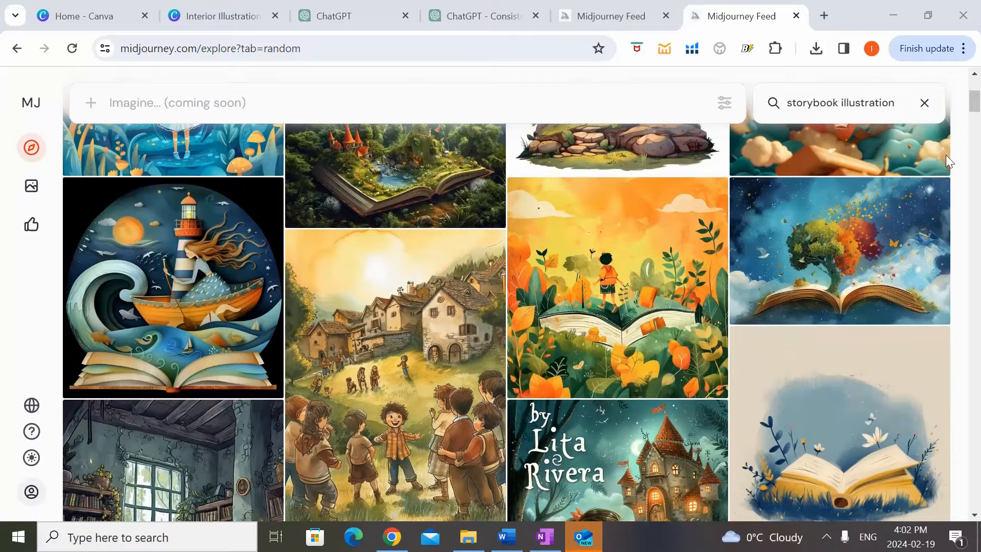
Step: Browse AI illustration examples: Midjourney storybook illustrations, Leonardo.Ai astronaut images, and a Consistent Character GPT conversation in ChatGPT
scroll(946, 154, "down", 2)
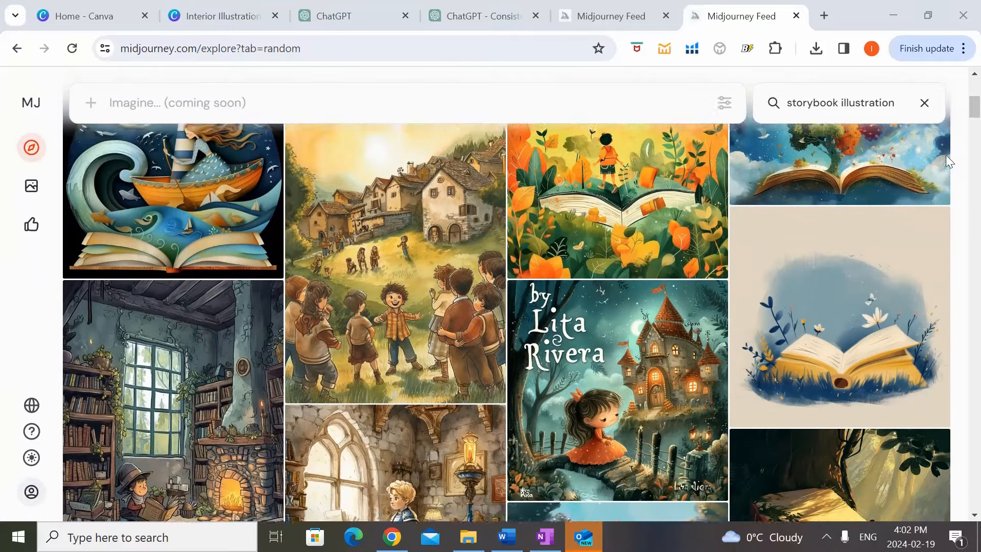
scroll(945, 154, "down", 6)
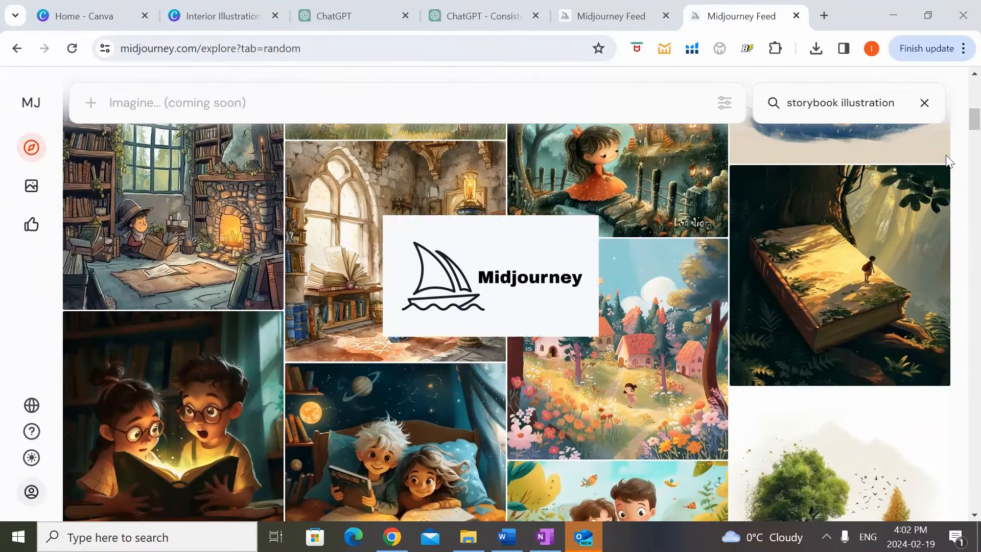
scroll(946, 156, "down", 4)
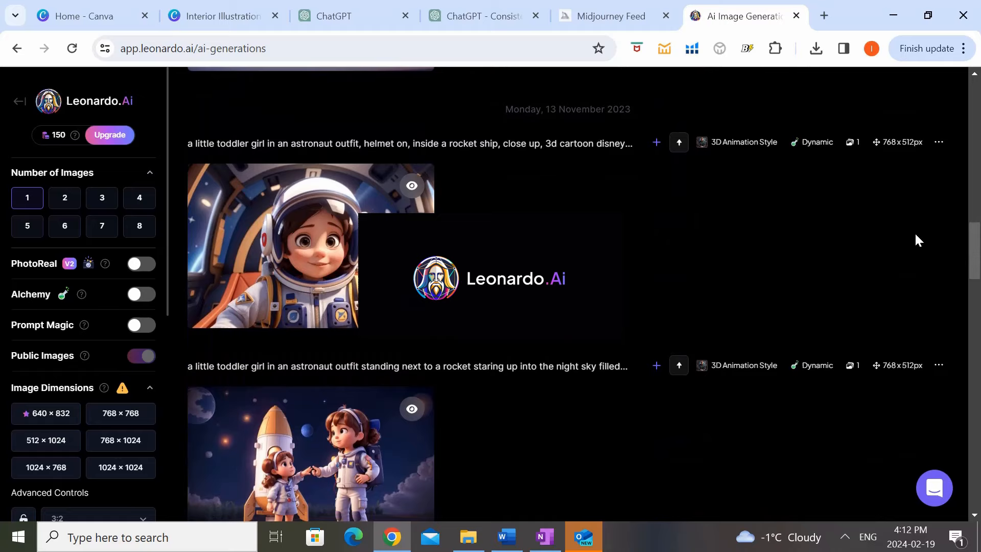
scroll(917, 239, "down", 4)
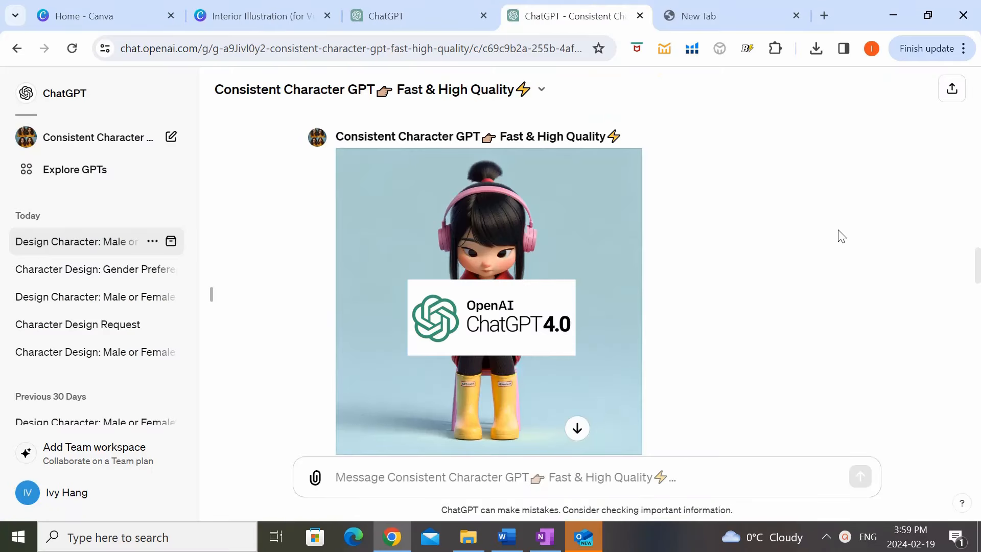
scroll(838, 235, "down", 8)
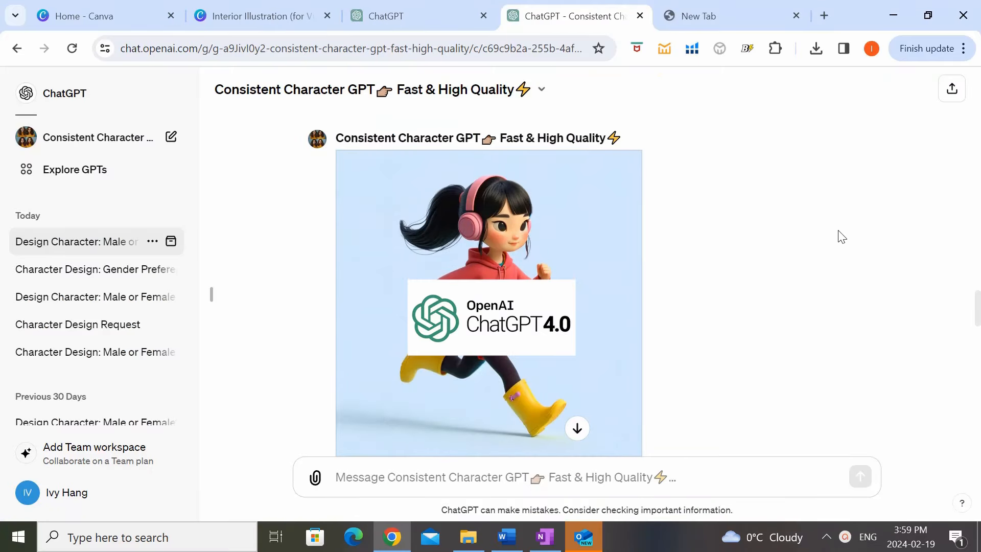
scroll(842, 236, "down", 12)
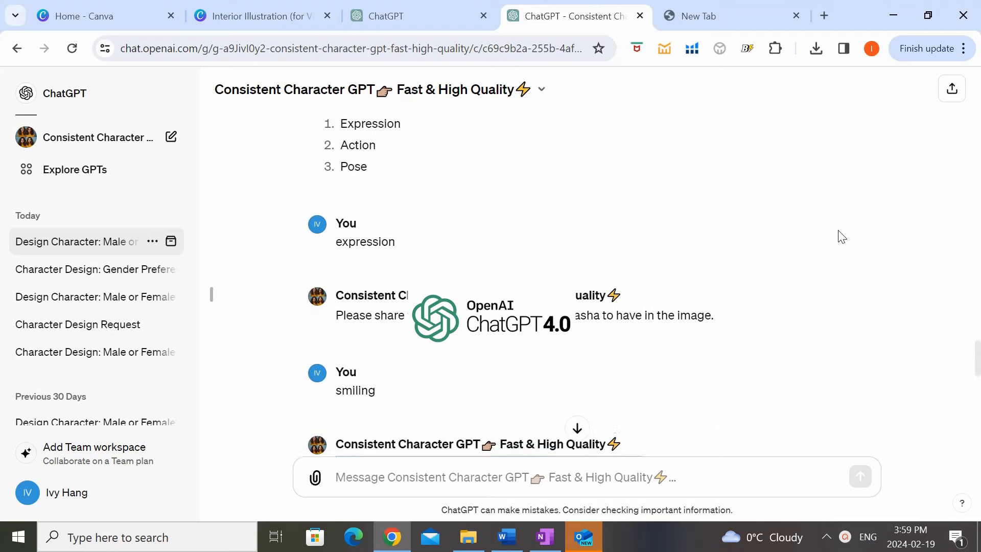
scroll(842, 237, "down", 3)
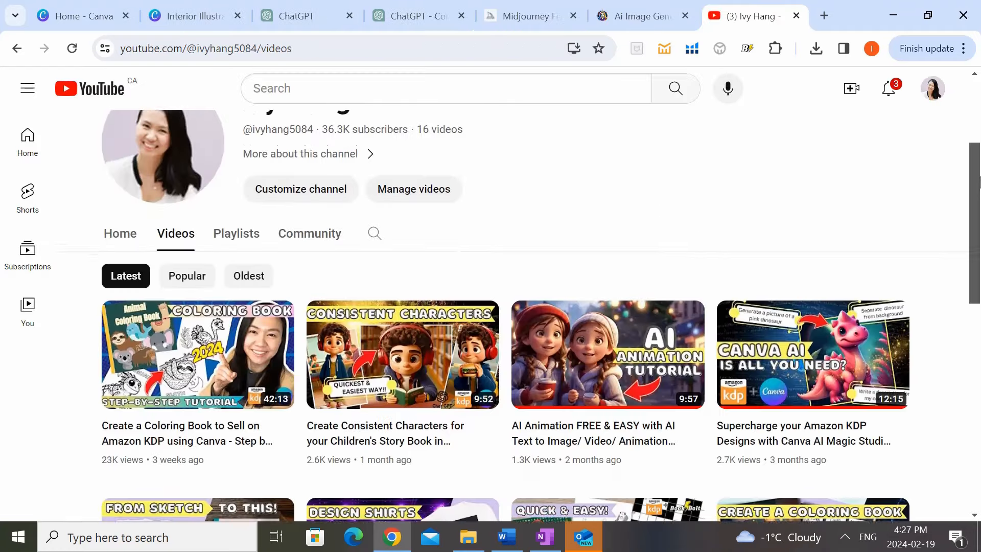
Step: Browse the video list of the YouTube channel and the Creative Fabrica home page
scroll(978, 190, "down", 2)
left_click_drag(978, 190, 978, 319)
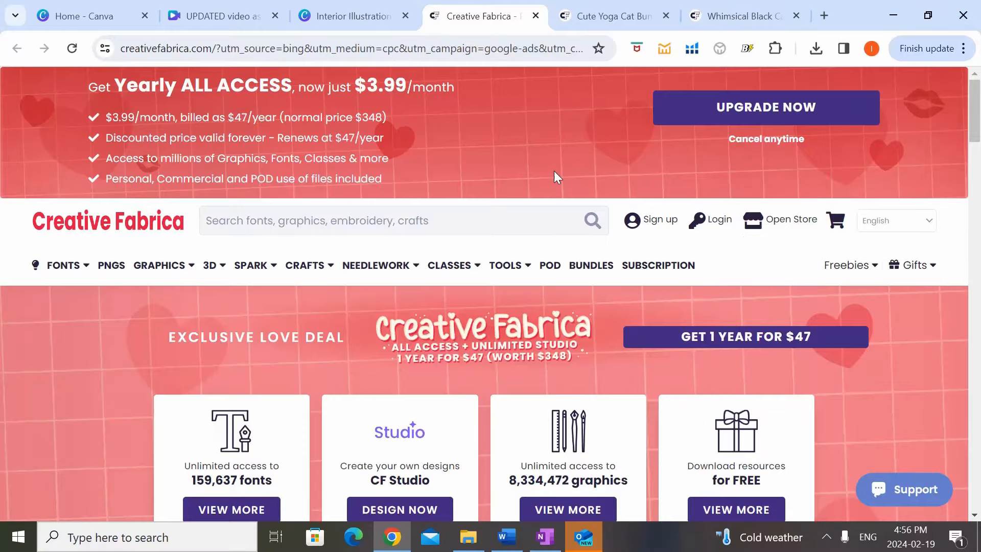
scroll(554, 175, "down", 2)
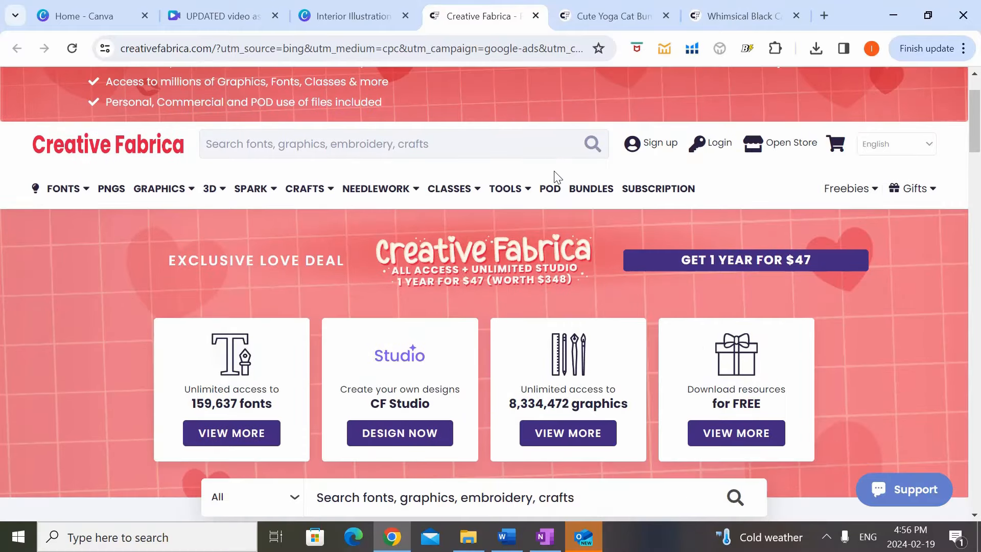
Step: Browse Creative Fabrica's trending products, the Cute Yoga Cat Bundle page and the Whimsical Black Cat Sublimation Bundle page
scroll(555, 176, "down", 2)
scroll(556, 176, "down", 9)
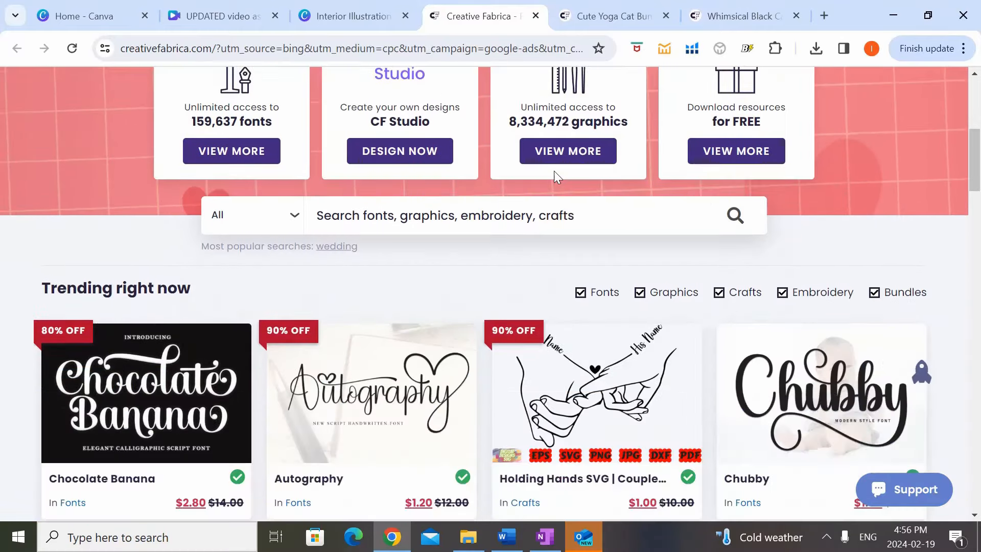
scroll(555, 176, "down", 5)
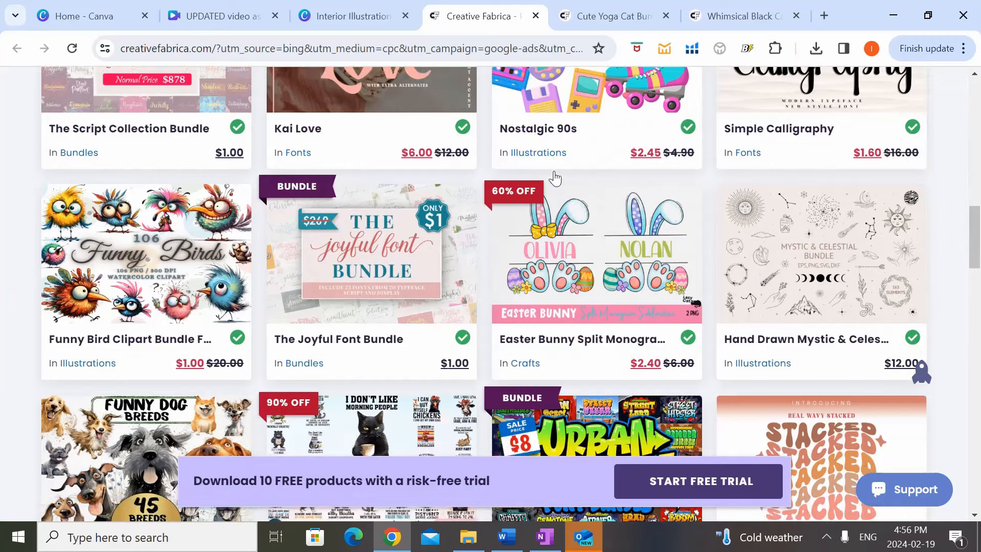
left_click(578, 11)
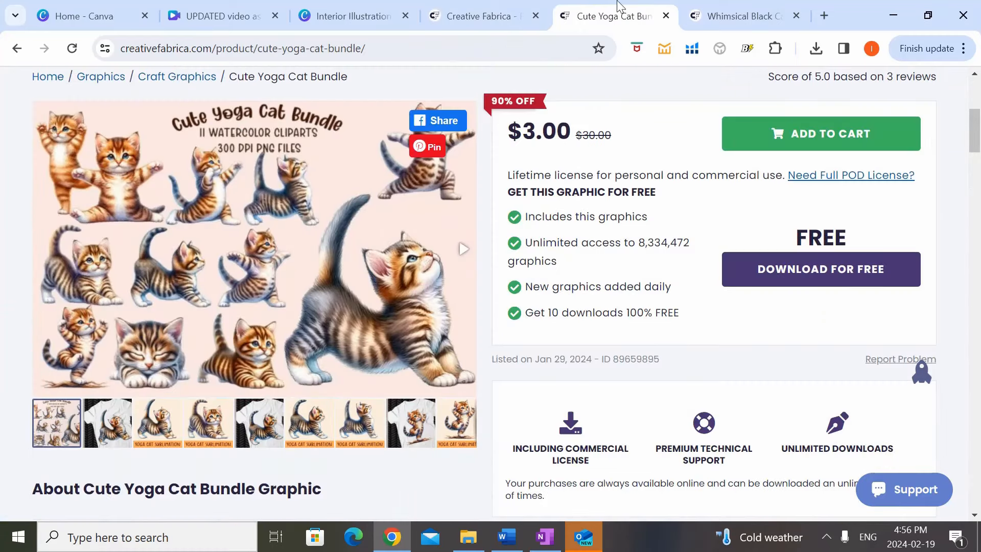
left_click(760, 10)
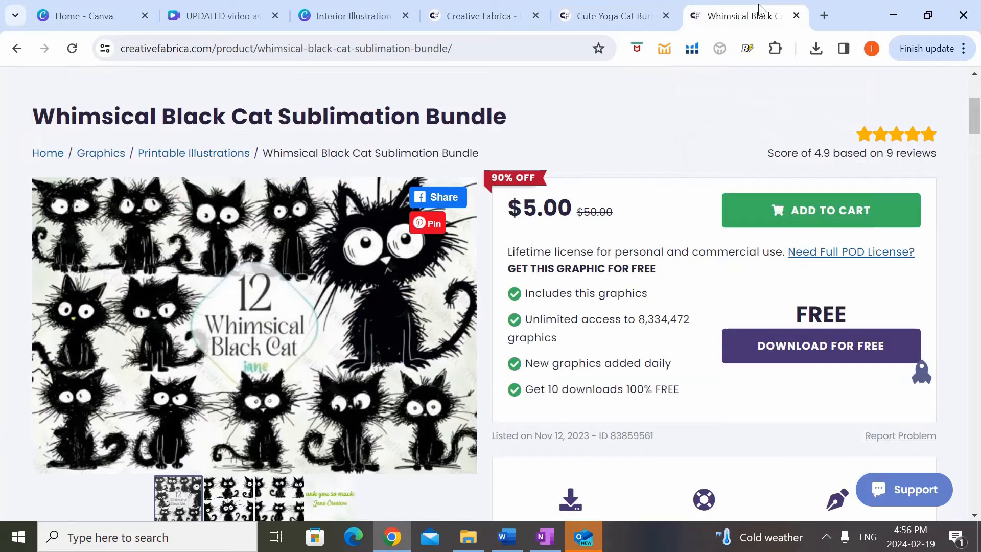
Step: Return to the Canva interior design, search the elements for "duck multiple poses" and show all matching graphics
left_click(386, 14)
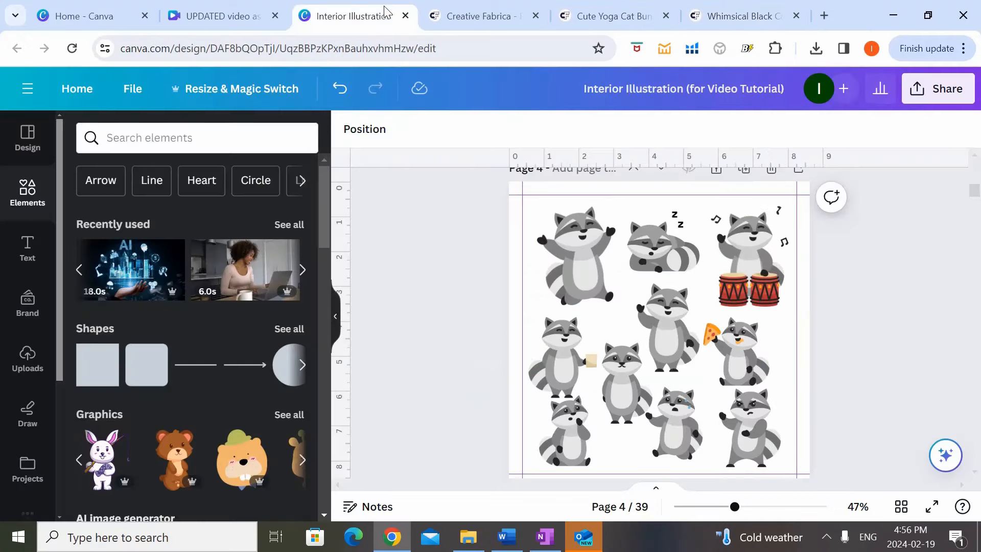
scroll(630, 254, "down", 6)
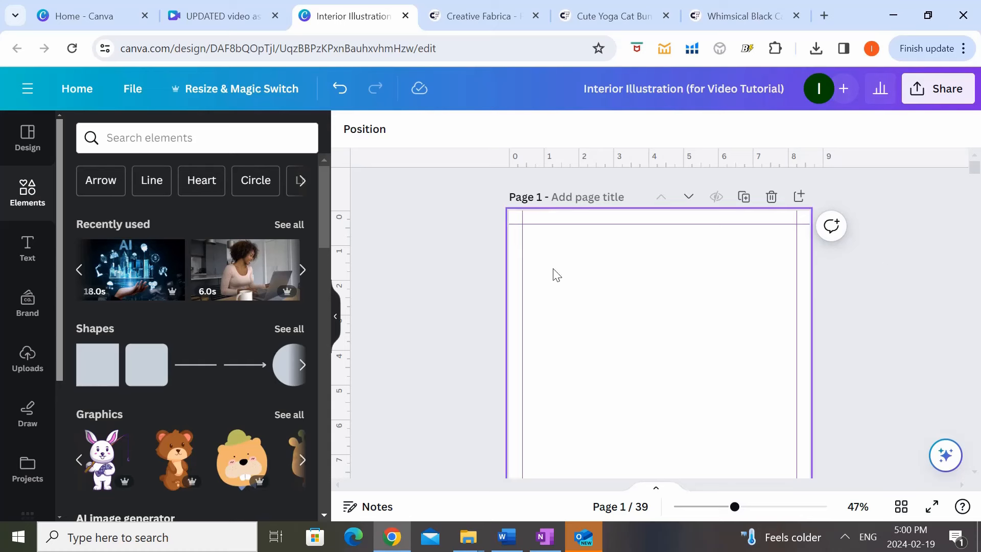
left_click(214, 139)
type("d")
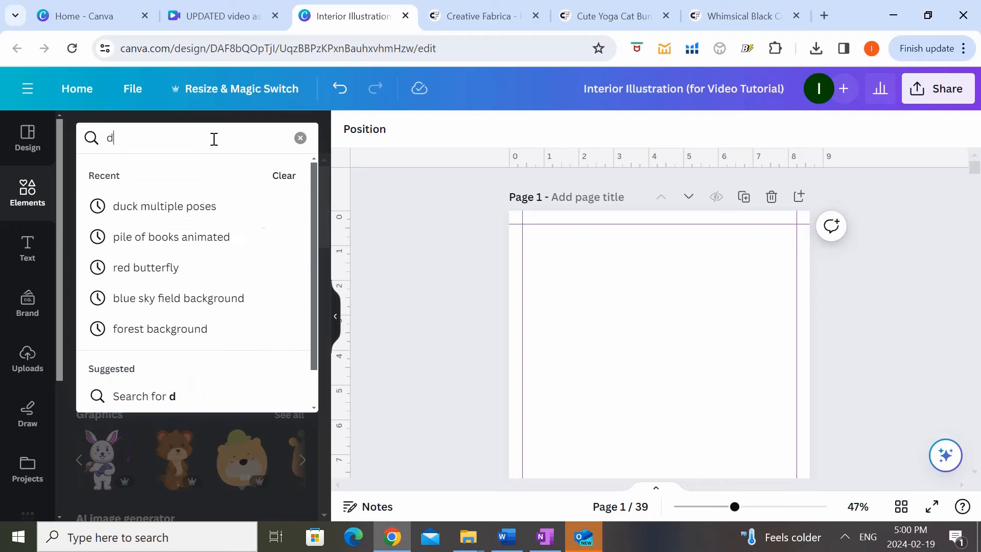
type("uck multiple poses")
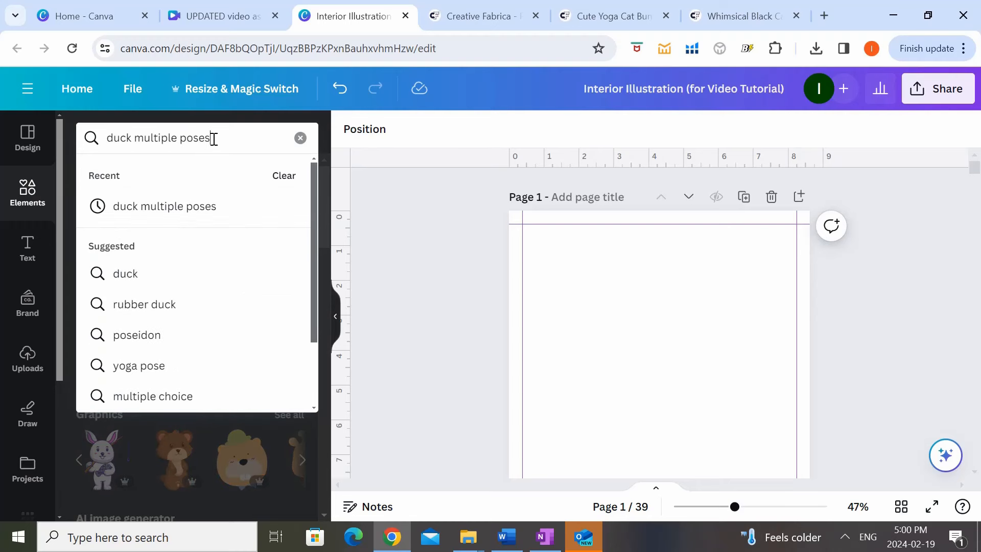
key("Return")
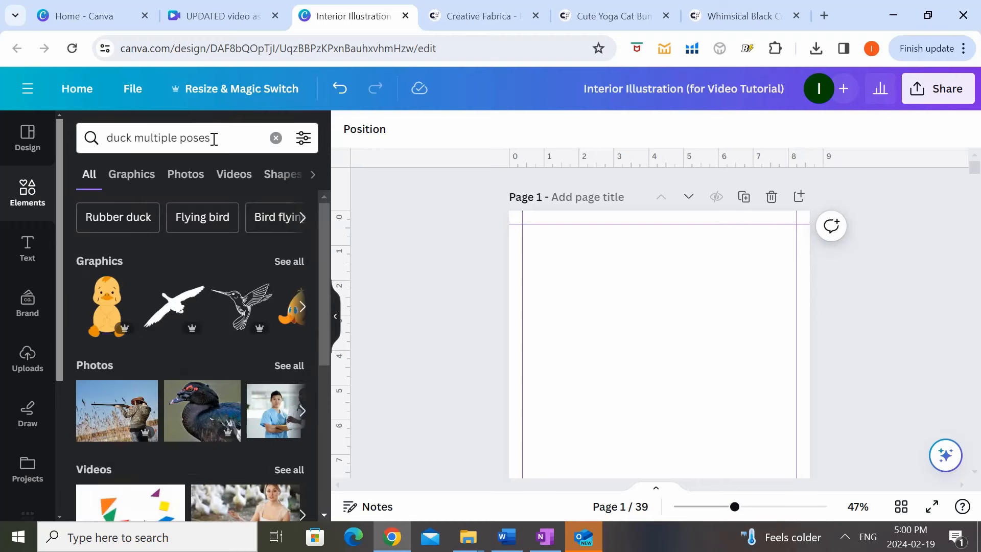
left_click(304, 263)
Step: Look through the duck graphics and add the laughing yellow duckling with closed eyes and an open beak to page 1
scroll(295, 281, "down", 2)
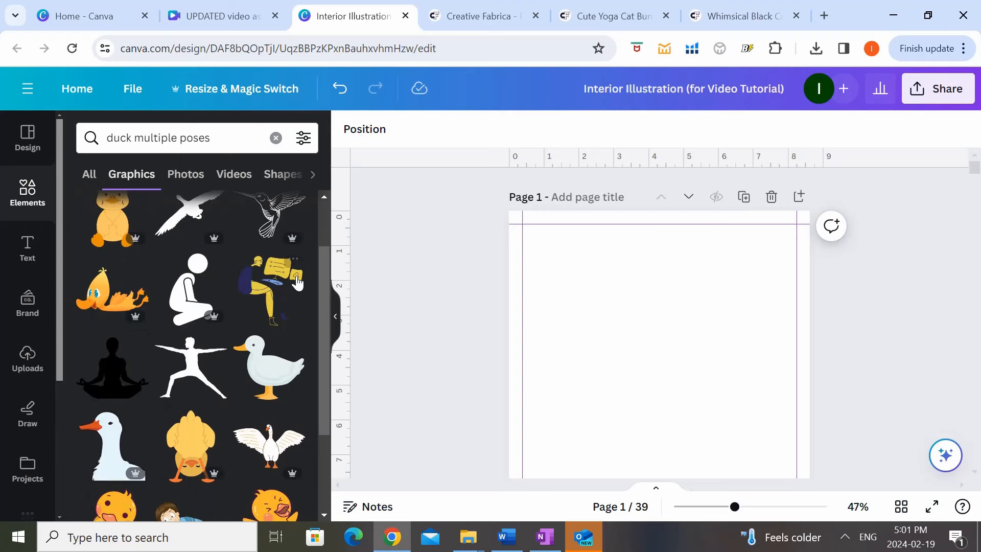
scroll(296, 282, "down", 2)
scroll(296, 282, "down", 2)
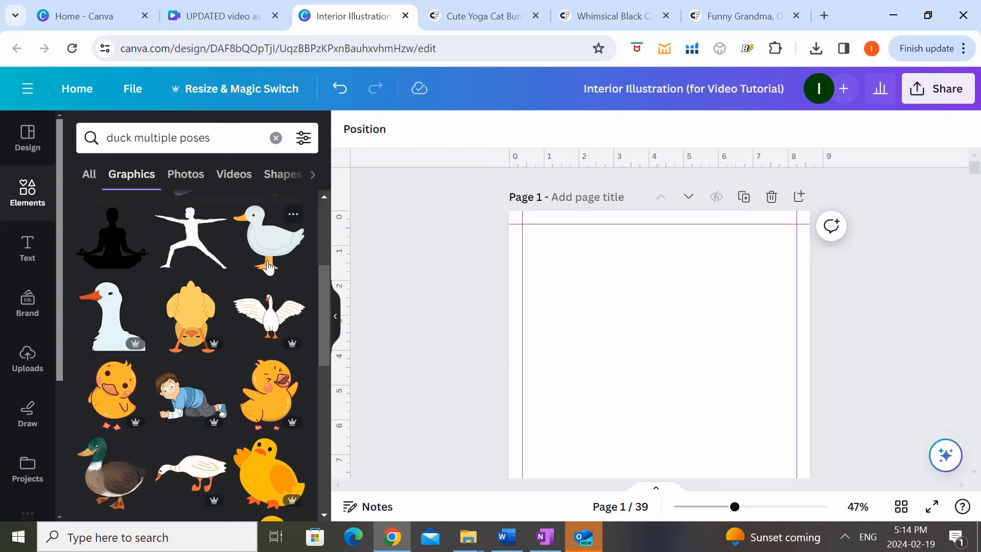
scroll(268, 267, "down", 5)
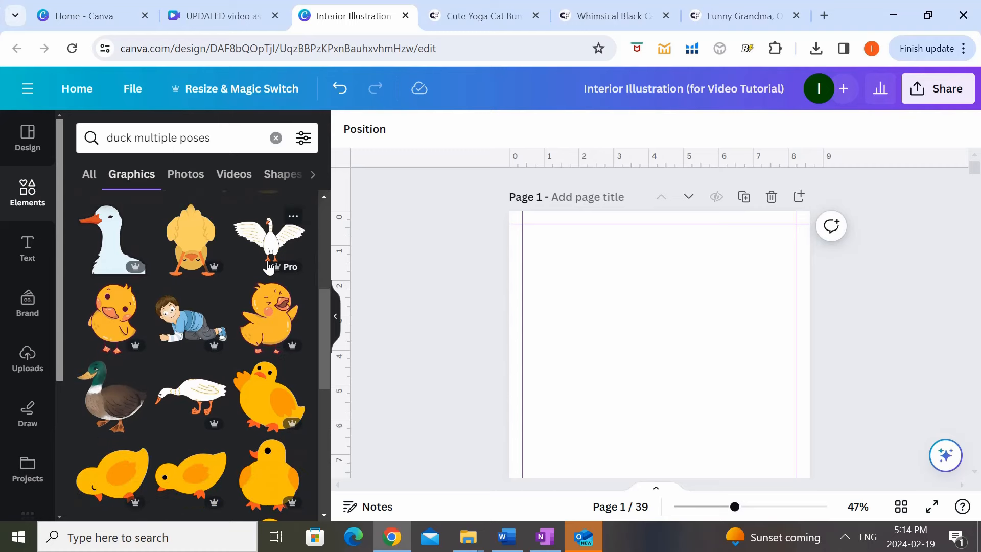
scroll(267, 266, "down", 2)
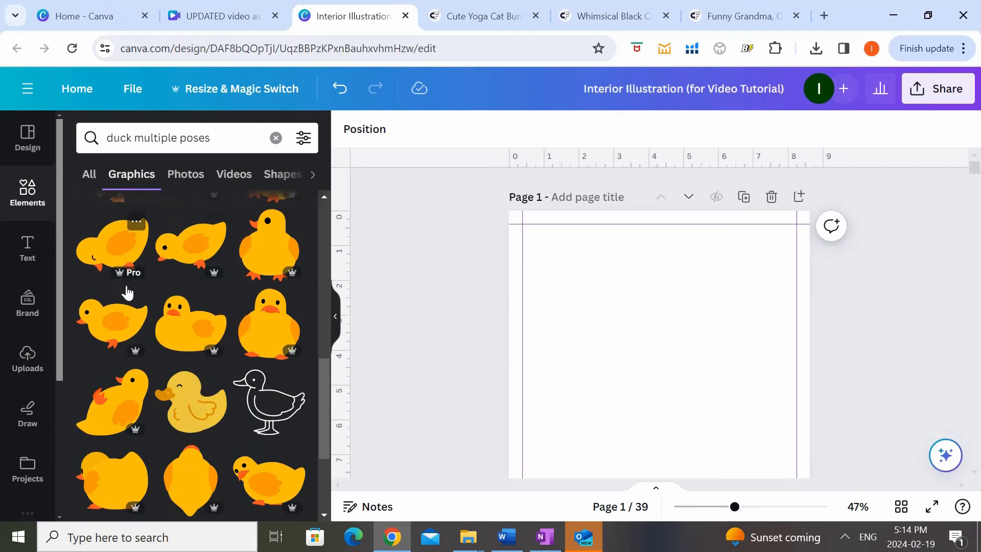
scroll(253, 305, "down", 2)
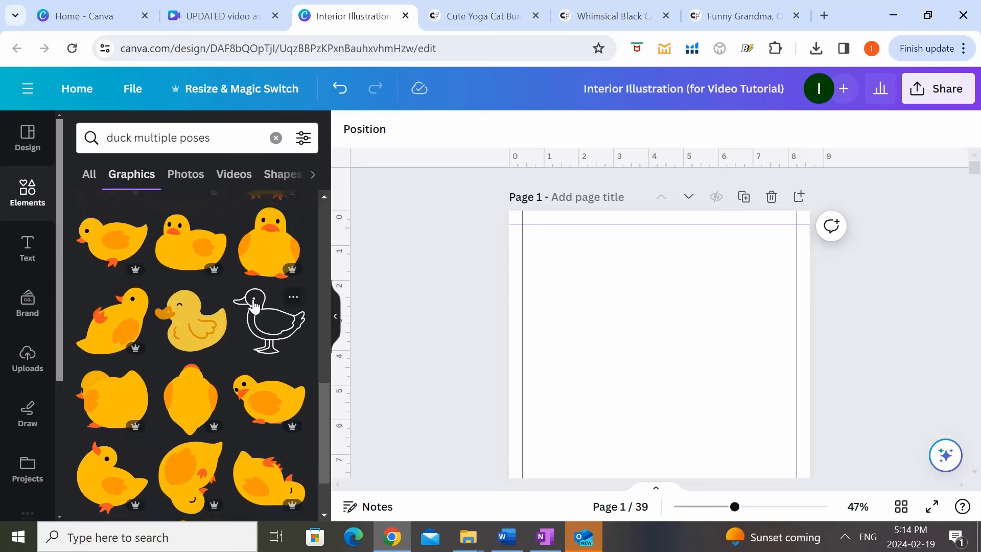
scroll(258, 314, "down", 2)
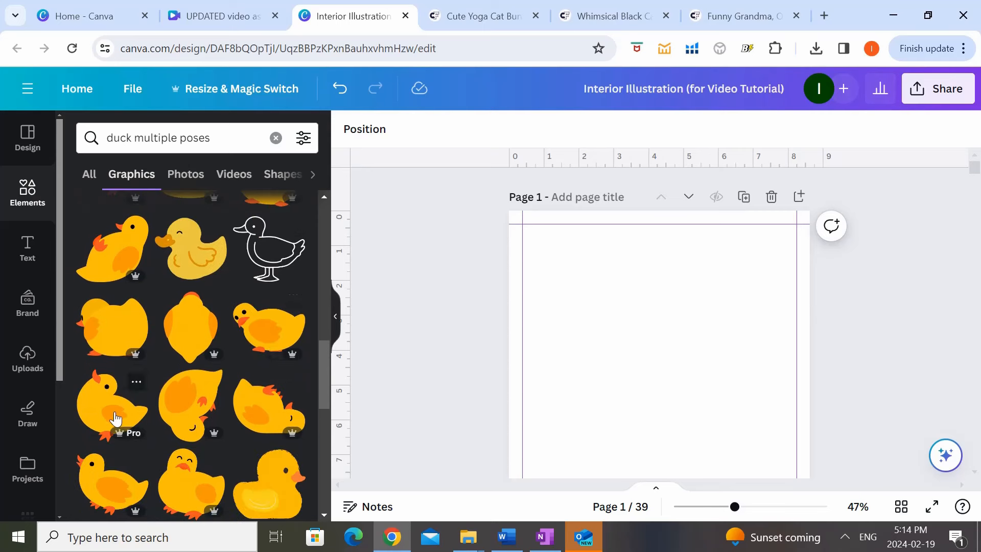
scroll(114, 428, "down", 2)
scroll(247, 405, "up", 5)
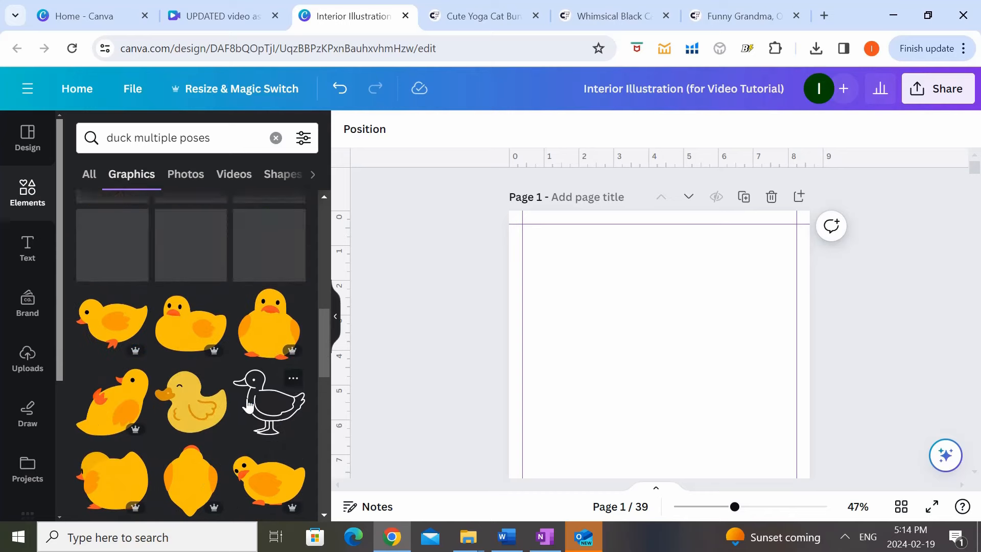
scroll(194, 436, "up", 5)
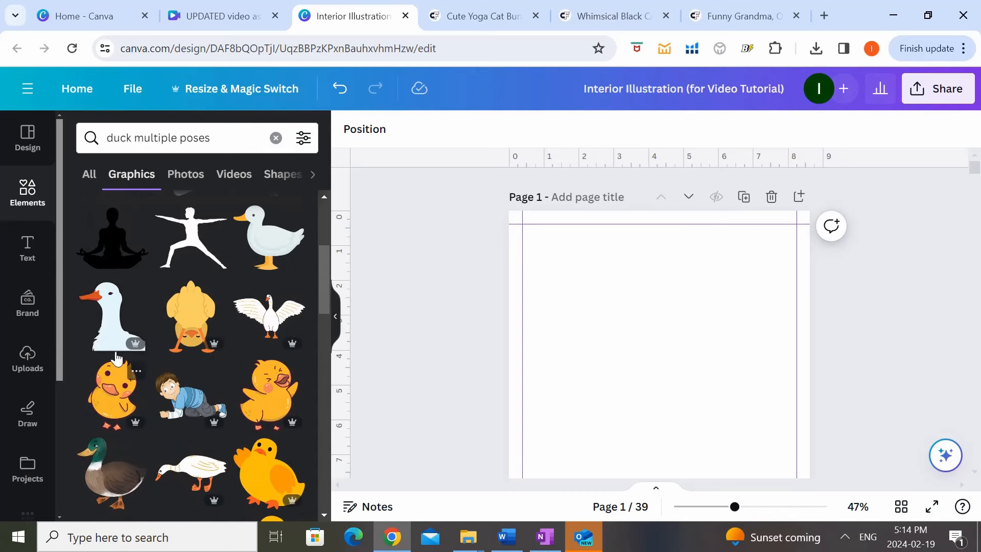
left_click(261, 400)
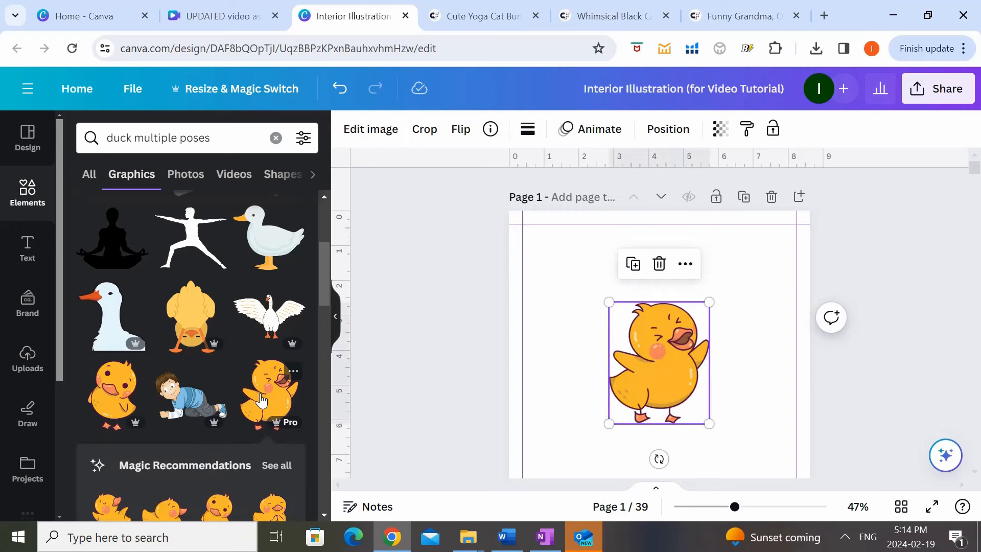
Step: Show all Magic Recommendations for the duckling, add the one with raised wings, and place both ducklings side by side near the page's top
scroll(189, 313, "down", 3)
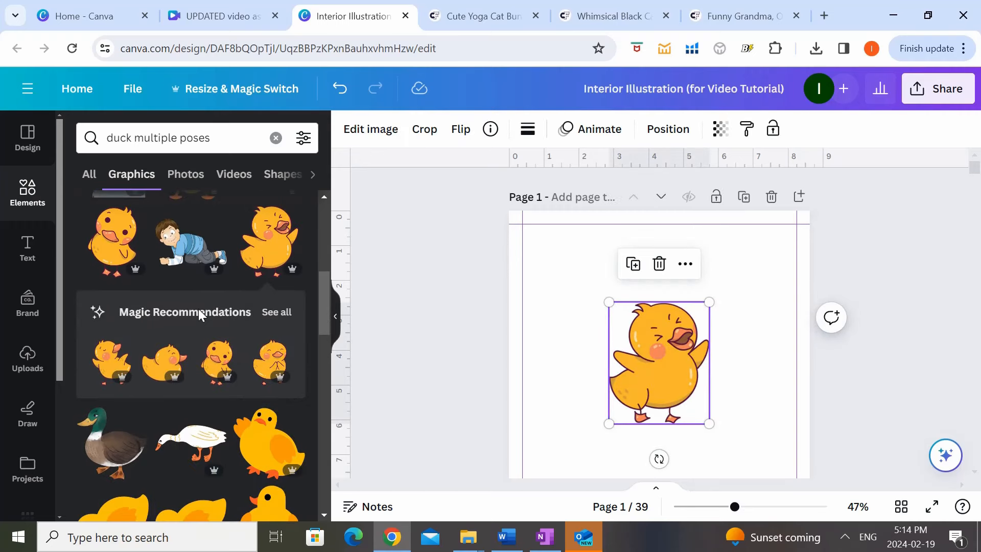
left_click(276, 312)
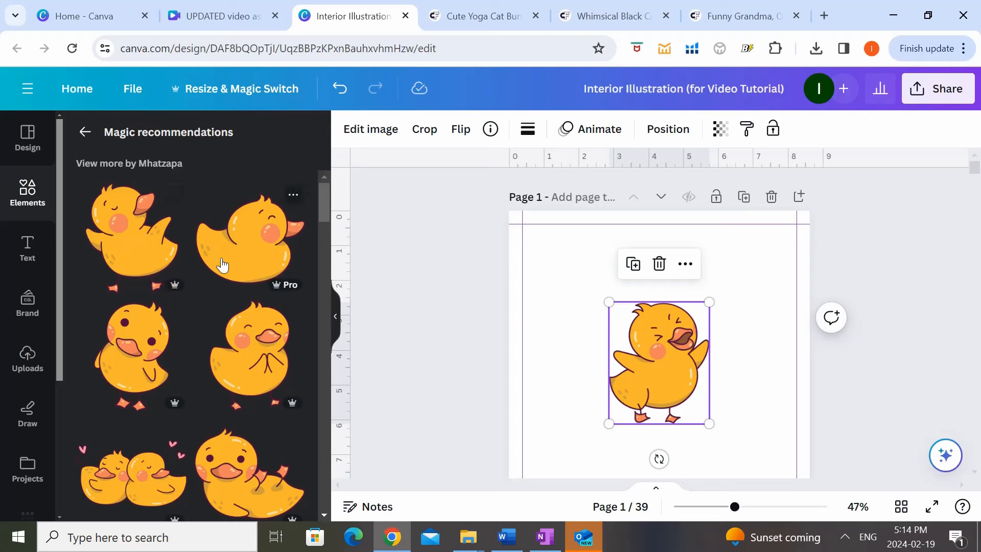
scroll(220, 270, "down", 2)
scroll(222, 276, "down", 2)
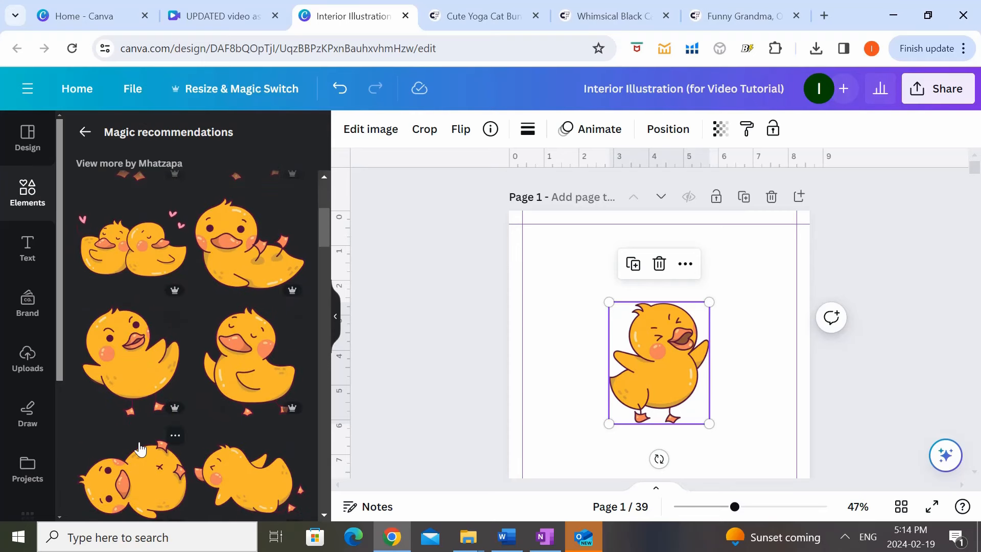
scroll(189, 412, "up", 3)
scroll(190, 414, "up", 2)
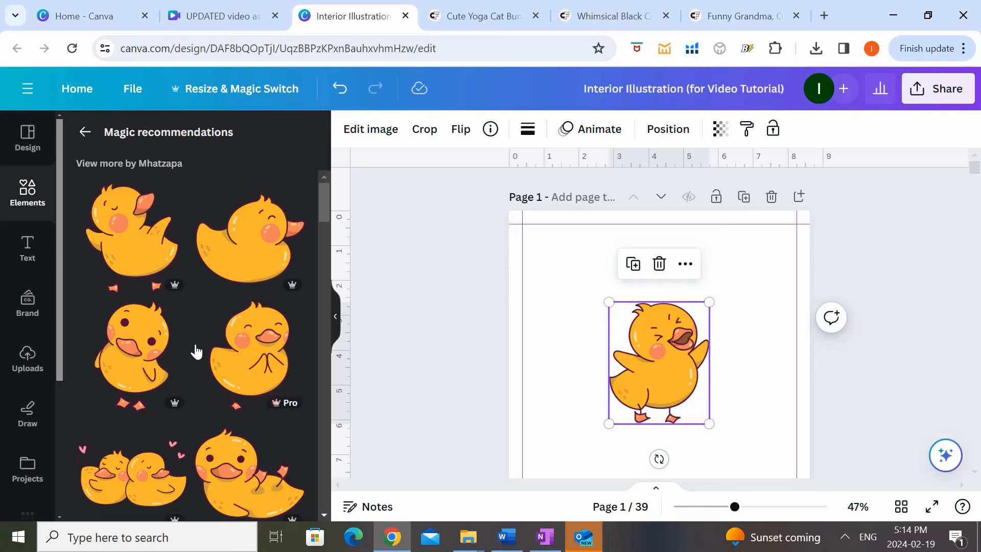
left_click(154, 252)
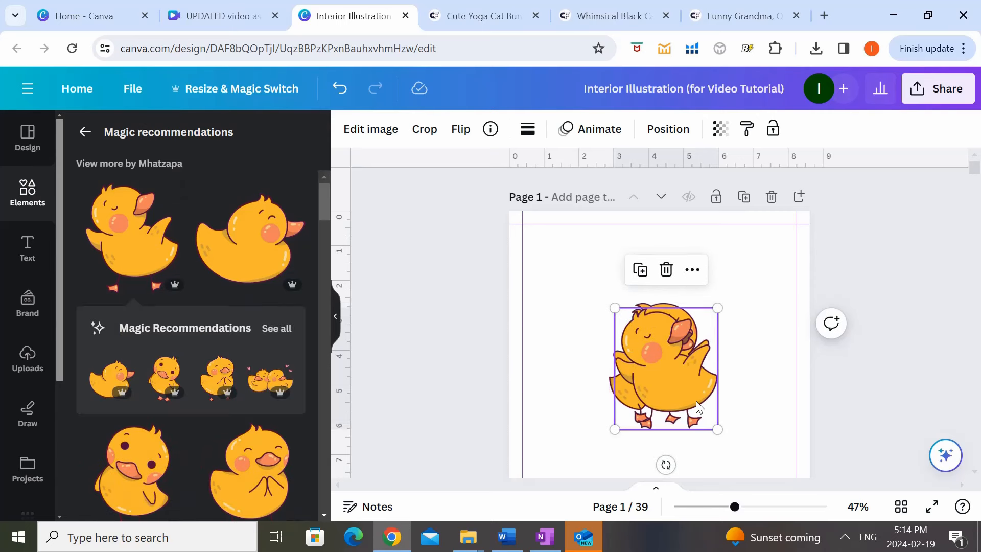
left_click_drag(698, 401, 617, 294)
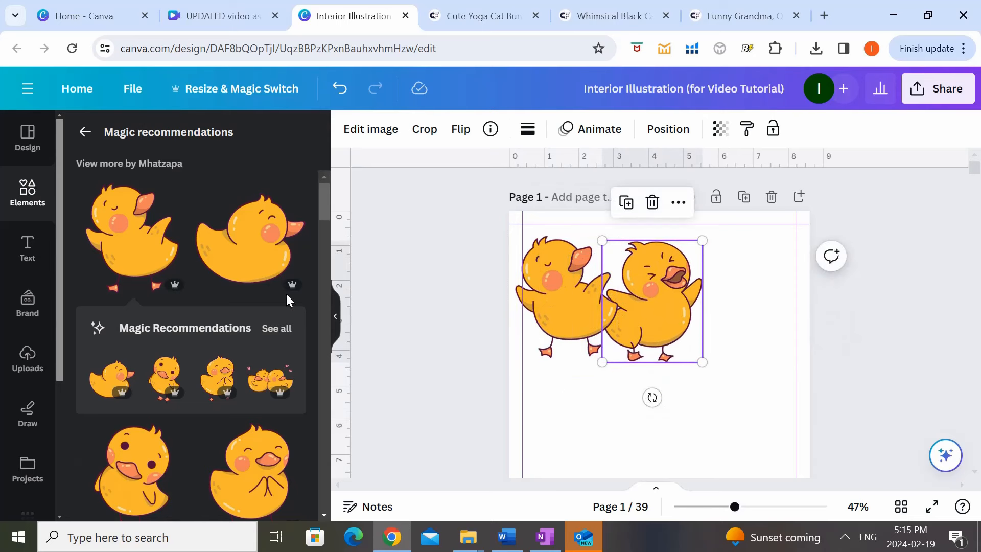
Step: Add the footless duckling at the page's upper right and the head-tilting duckling, scaled down, near the lower left margin
left_click(260, 281)
left_click_drag(651, 367, 727, 295)
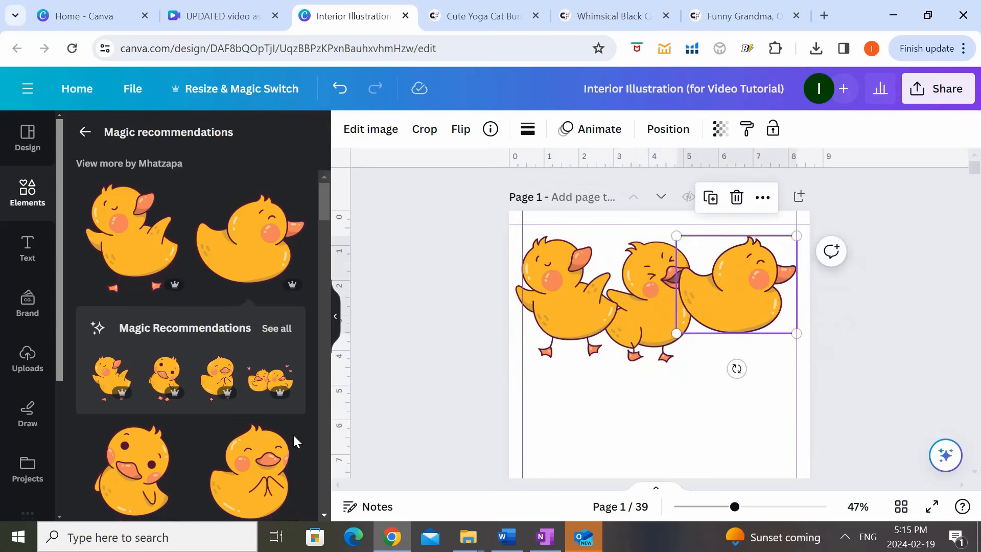
left_click(123, 486)
left_click_drag(668, 374, 561, 417)
left_click_drag(591, 343, 565, 403)
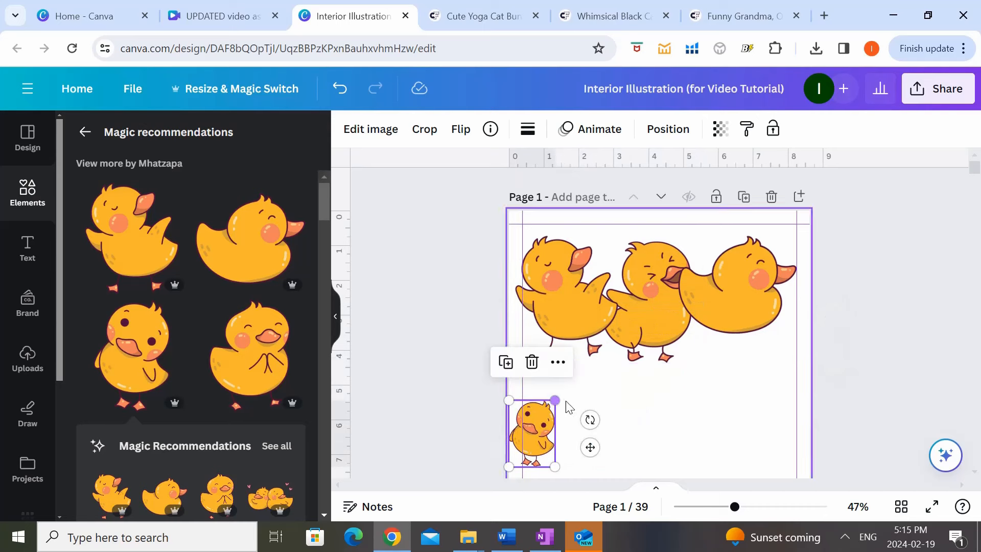
Step: Shrink the raised-wings duckling in the upper left of page 1 so it clears the laughing one
left_click(565, 318)
left_click_drag(617, 357, 597, 333)
scroll(262, 369, "down", 2)
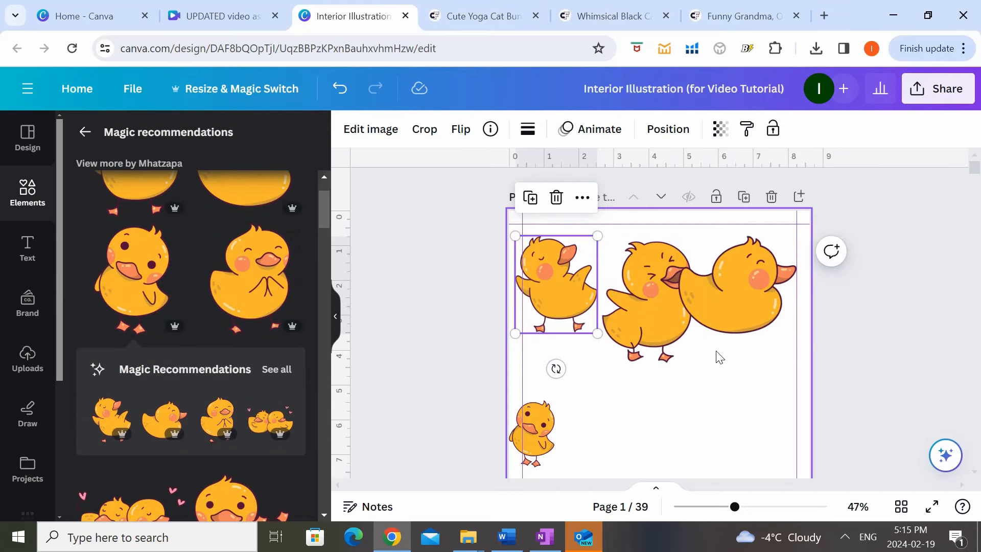
Step: View the cat poses in the Cute Yoga Cat Bundle on Creative Fabrica
left_click(497, 27)
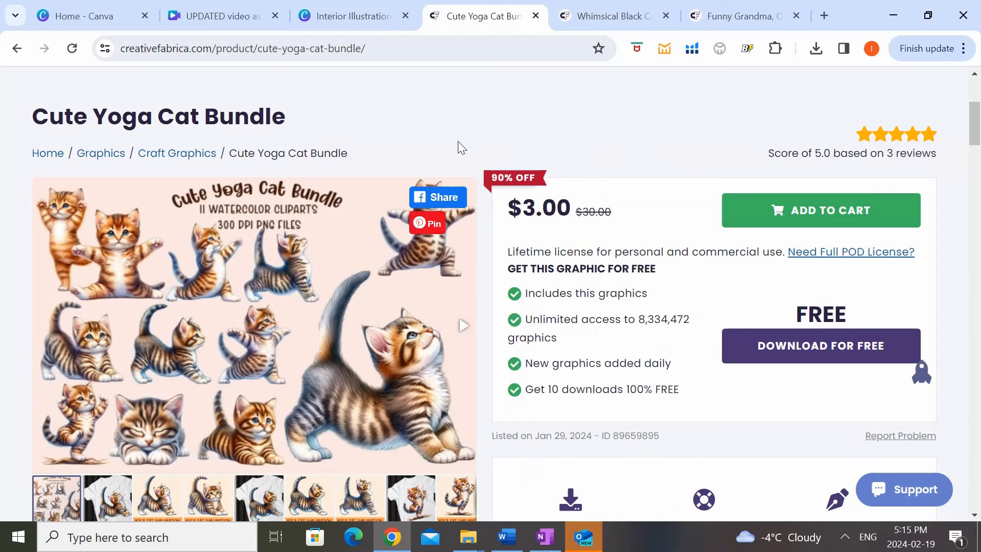
scroll(457, 141, "down", 1)
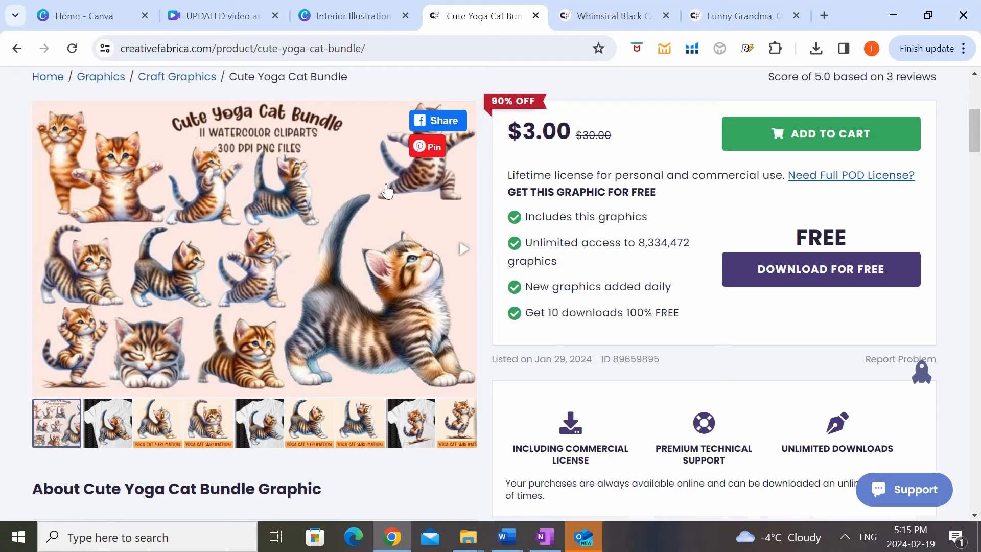
Step: Open the Interior Illustration (for Video Tutorial)_v2 design in Canva and review all its pages in grid view
left_click(351, 16)
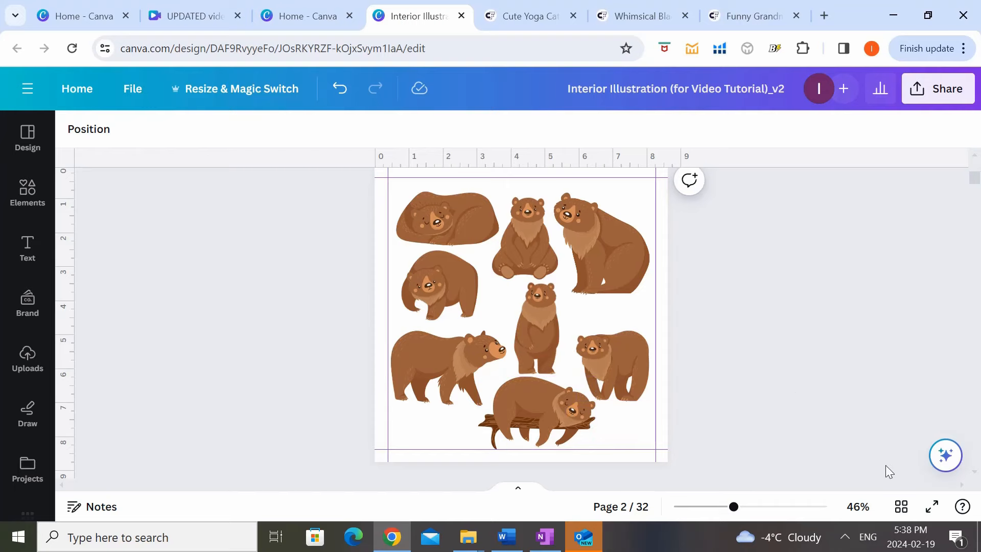
left_click(901, 506)
scroll(852, 265, "down", 5)
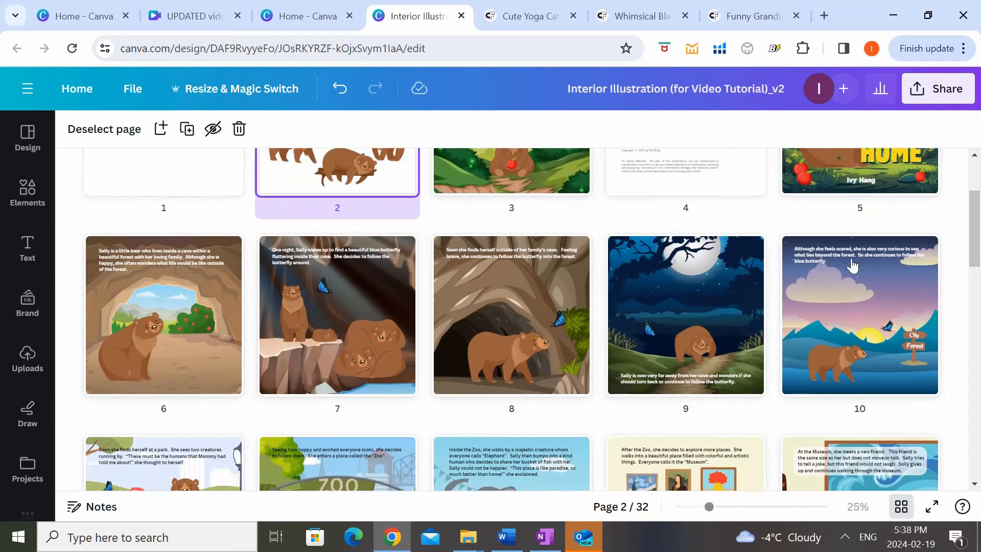
scroll(852, 265, "down", 9)
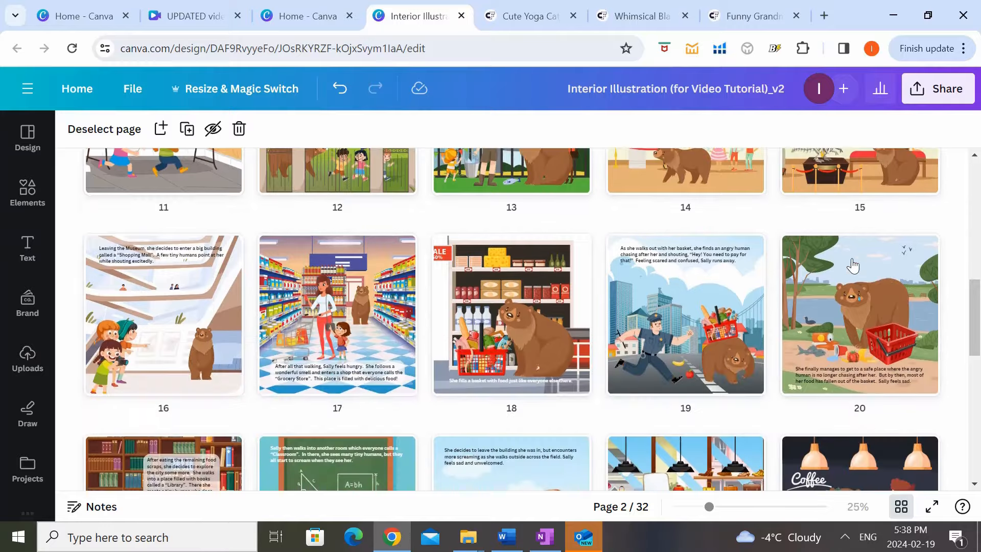
scroll(852, 266, "down", 7)
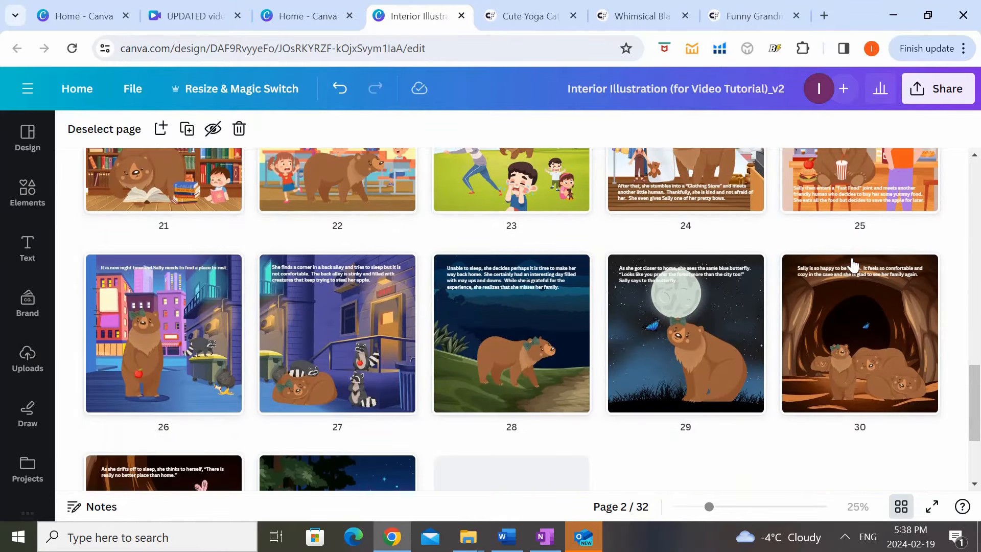
scroll(852, 266, "down", 3)
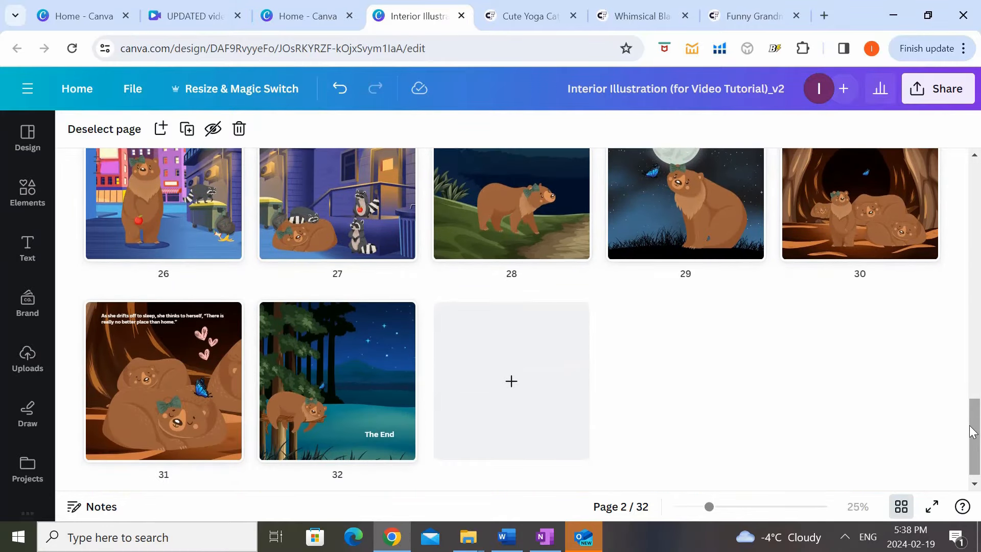
left_click_drag(976, 435, 980, 264)
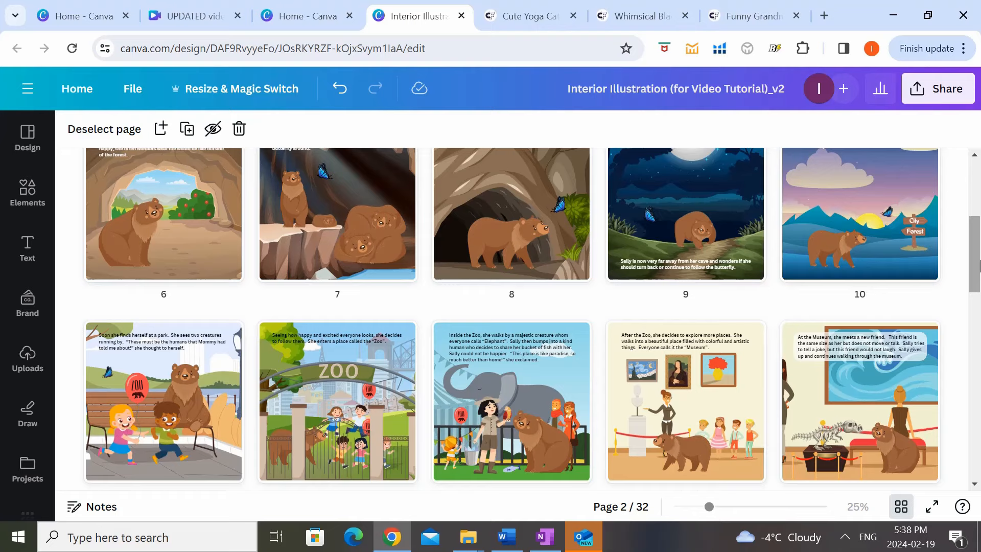
Step: Review the example book's illustrated pages in grid view, from the opening pages through page 32
left_click_drag(979, 264, 979, 264)
scroll(740, 301, "up", 5)
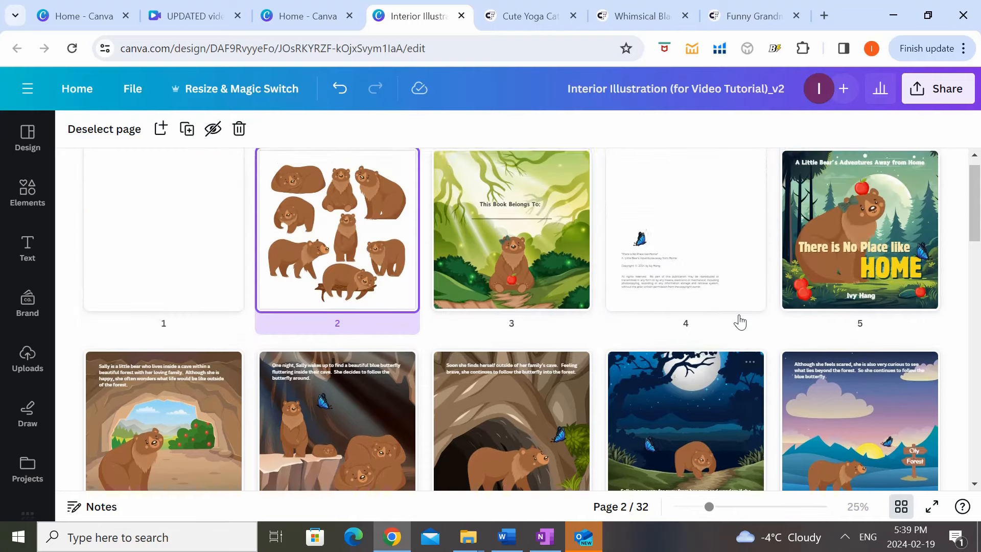
scroll(741, 322, "down", 6)
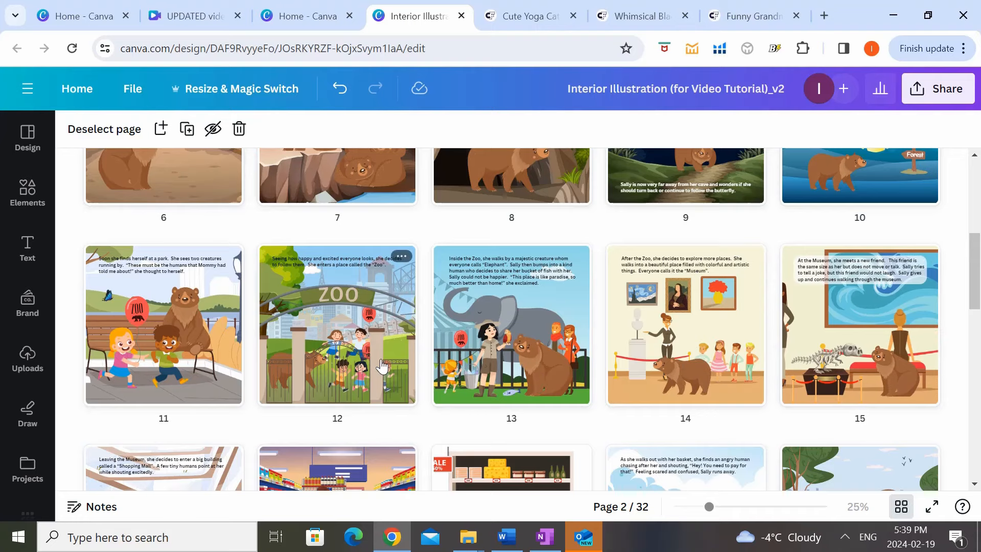
scroll(883, 338, "down", 4)
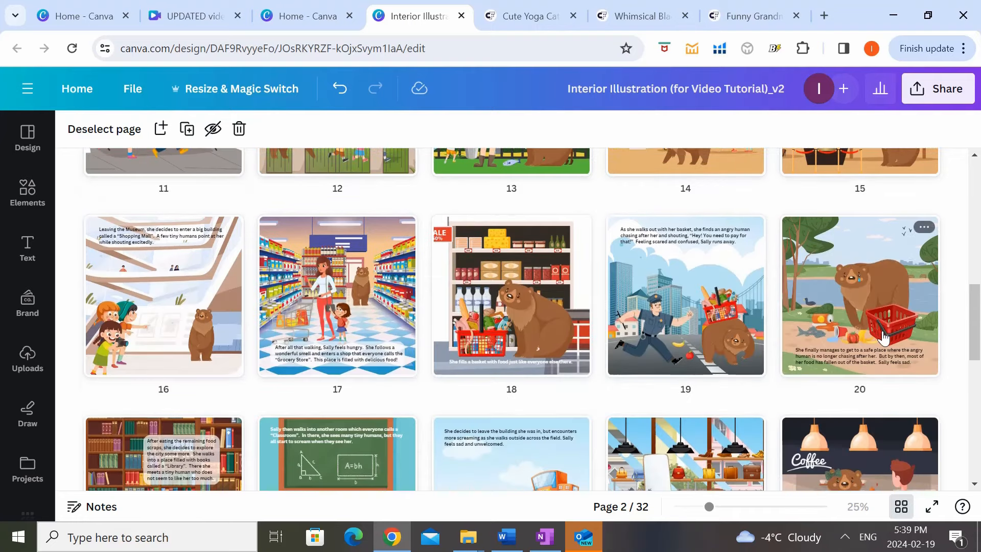
scroll(883, 338, "down", 1)
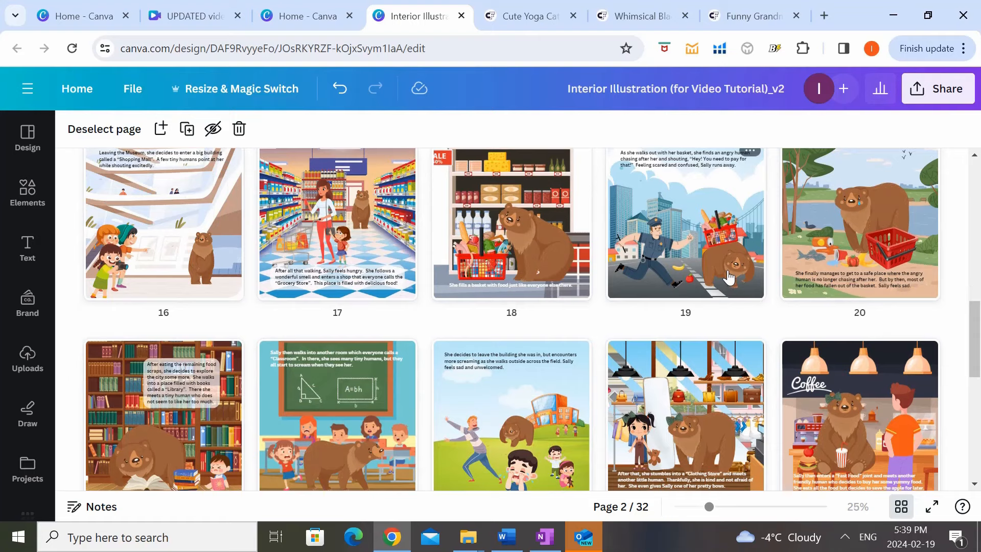
scroll(728, 276, "down", 1)
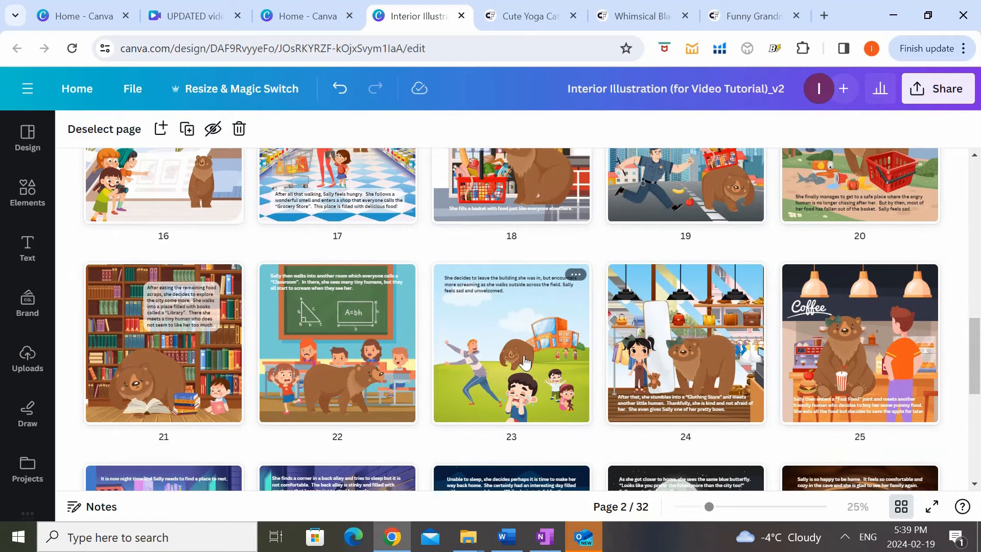
scroll(524, 363, "up", 1)
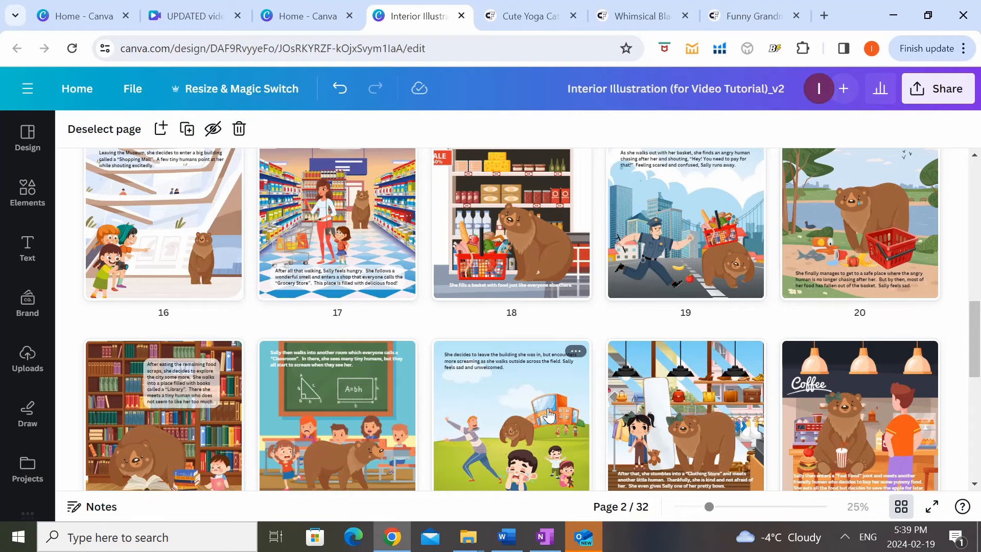
scroll(549, 415, "down", 2)
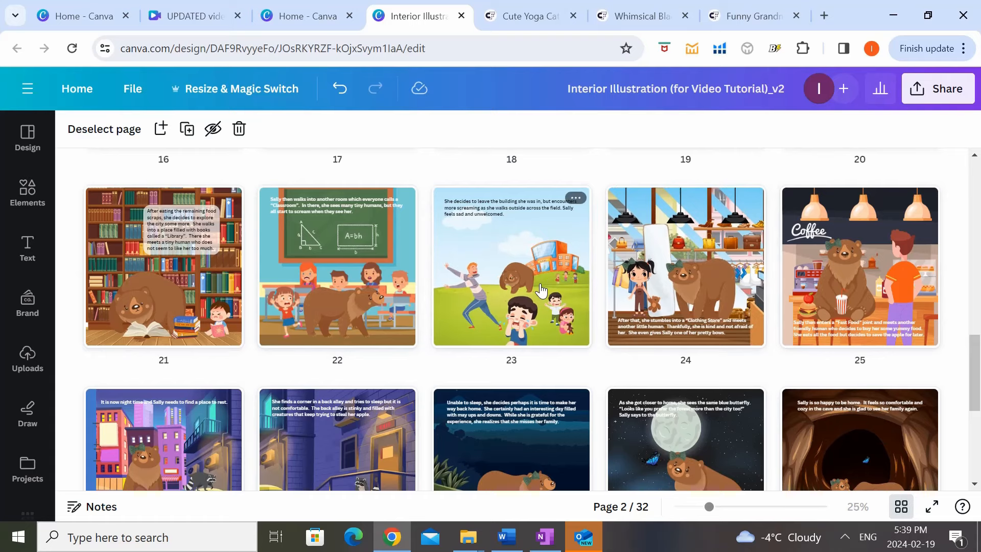
scroll(541, 291, "down", 1)
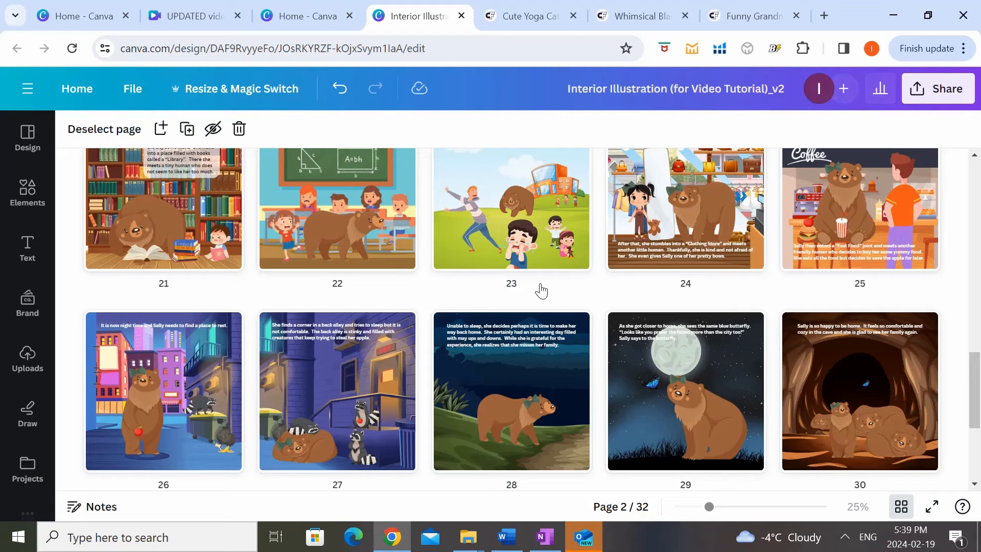
scroll(876, 434, "down", 2)
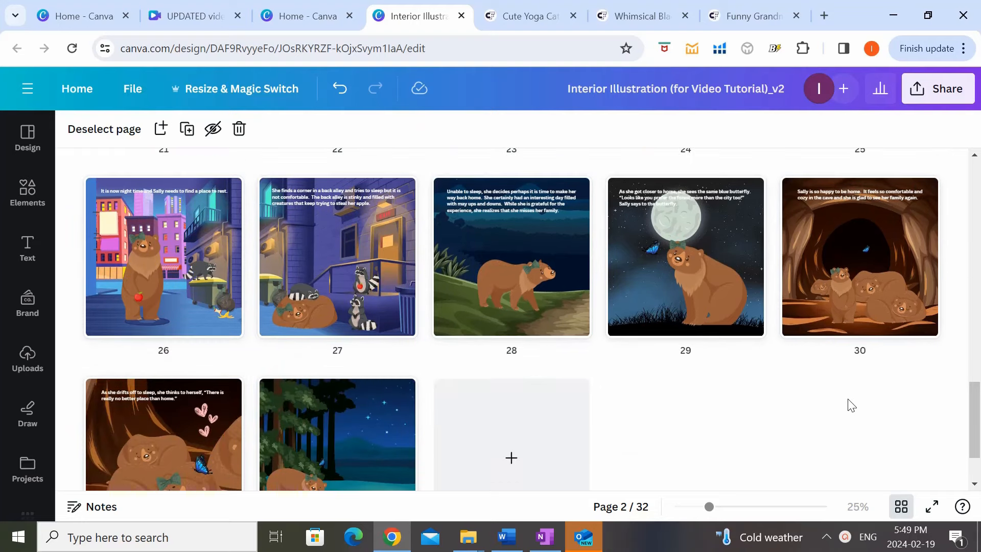
Step: Copy the side-view walking bear from page 2 onto blank page 1 and enlarge it to about 5 inches wide
left_click(895, 507)
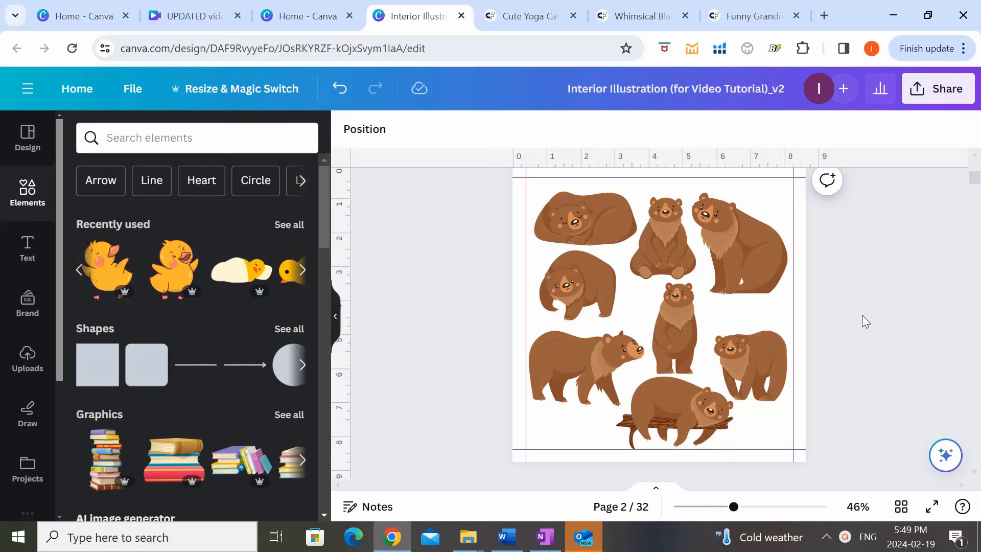
scroll(863, 315, "down", 15)
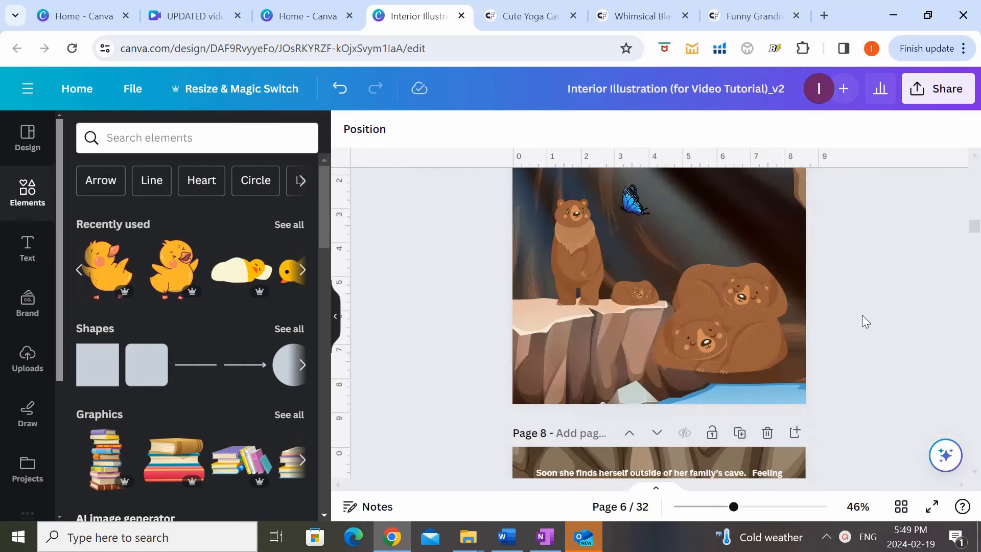
scroll(862, 314, "down", 4)
scroll(862, 314, "up", 15)
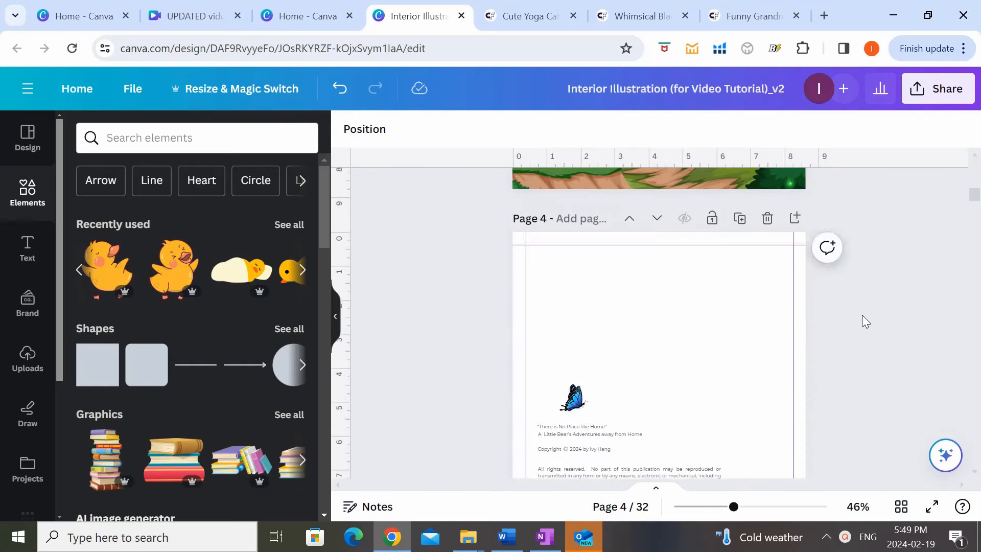
scroll(862, 315, "up", 12)
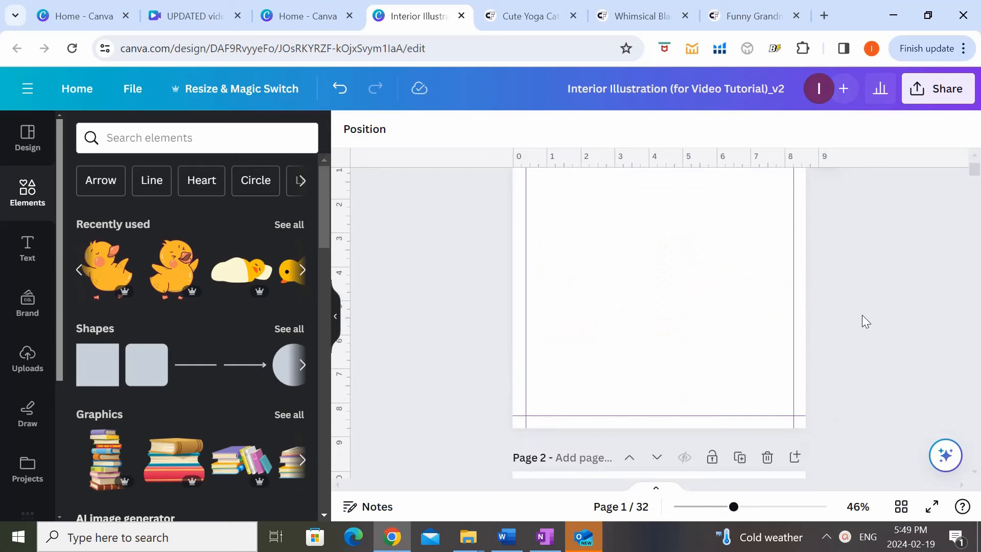
scroll(862, 315, "down", 4)
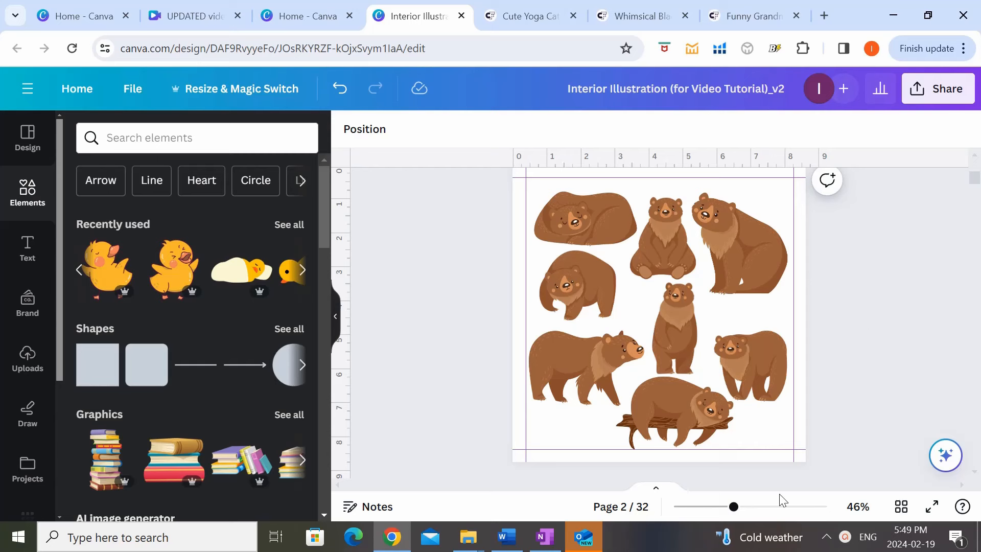
left_click(594, 391)
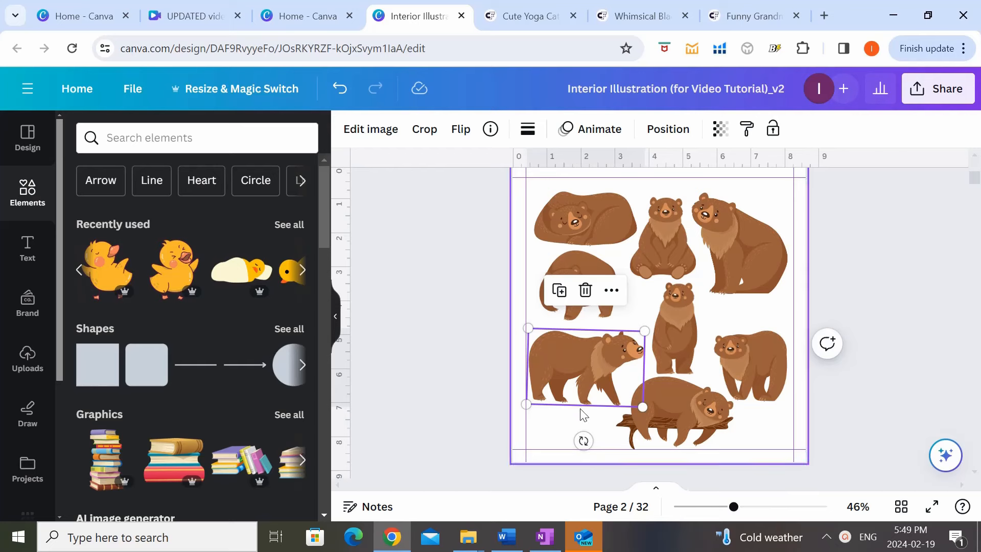
scroll(756, 319, "down", 1)
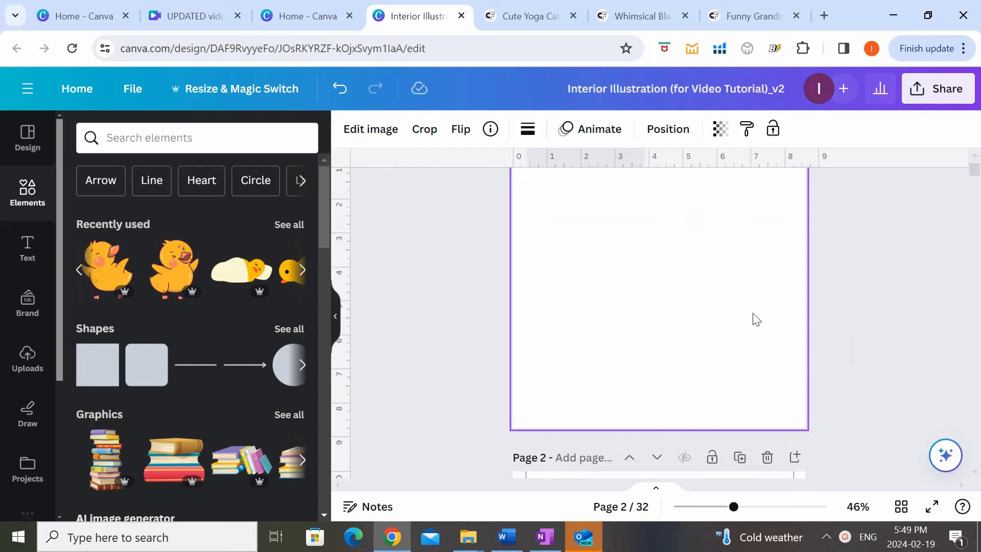
left_click(672, 314)
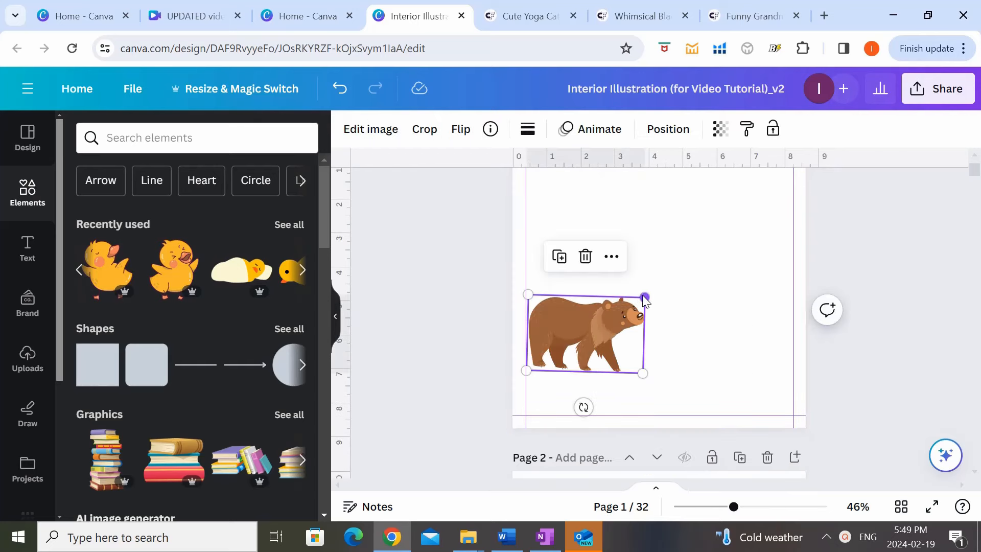
left_click_drag(643, 300, 697, 251)
left_click(900, 372)
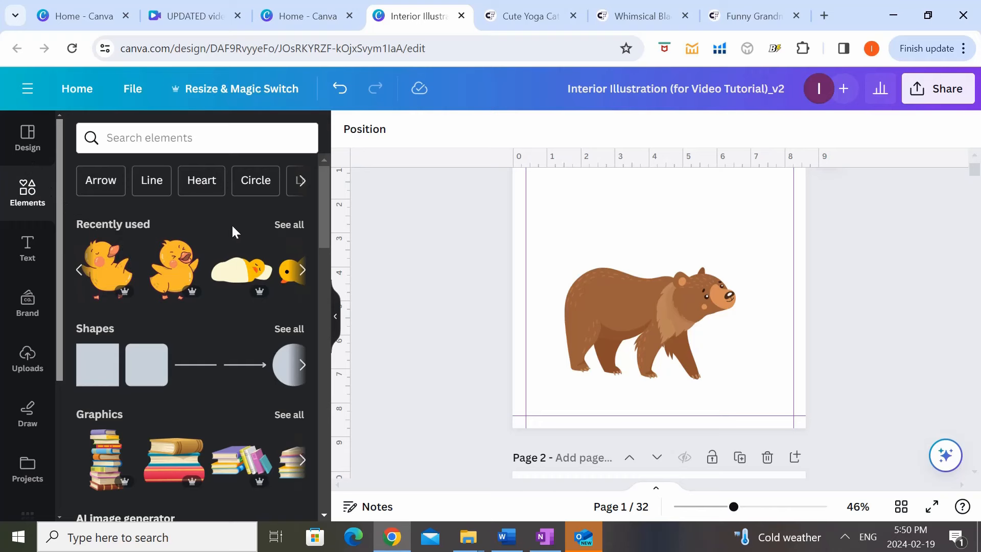
Step: Search the elements library for "forest" and browse the graphics for a suitable background
left_click(146, 145)
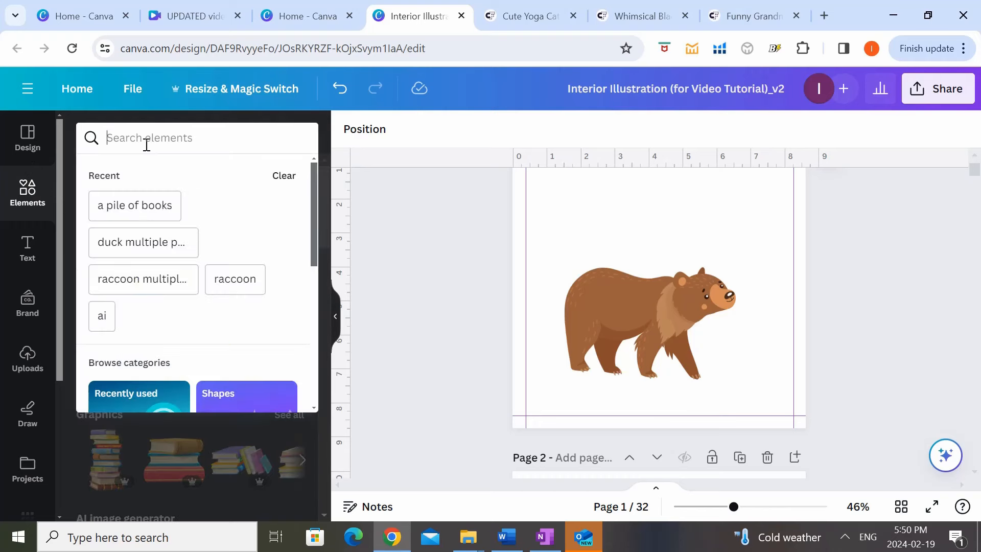
type("forest")
key("Return")
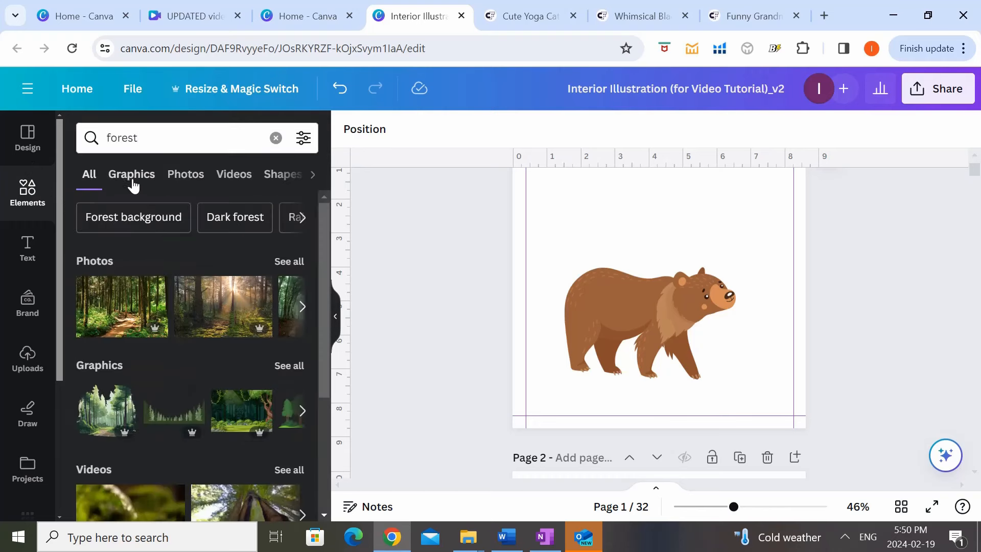
left_click(135, 181)
scroll(228, 338, "down", 3)
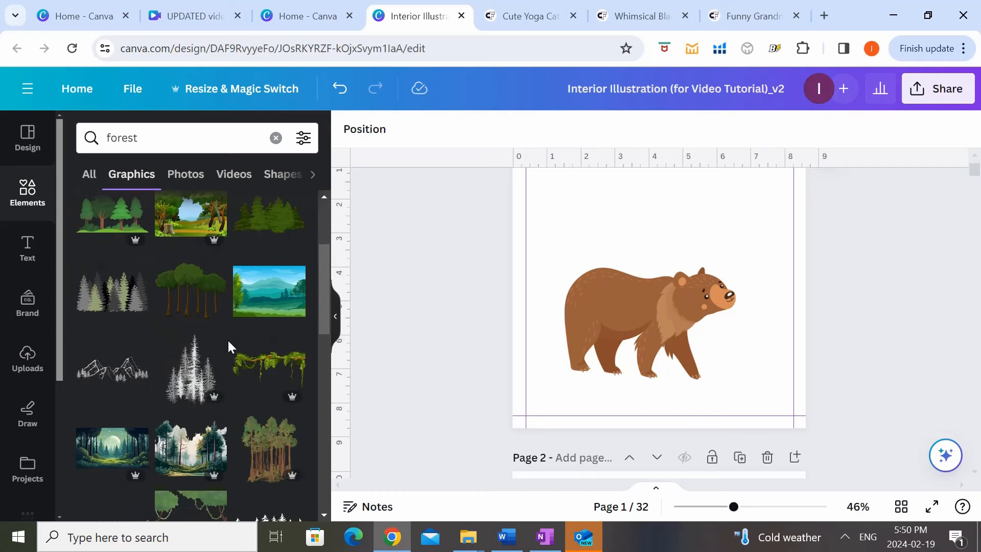
scroll(228, 338, "down", 5)
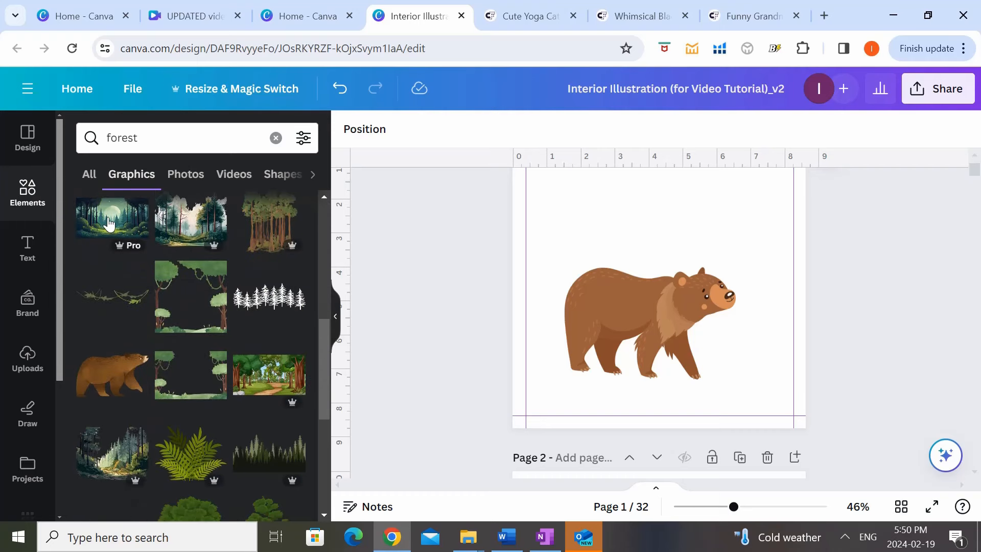
Step: Generate images with Magic Media from the prompt "magical forest background"
scroll(35, 263, "down", 4)
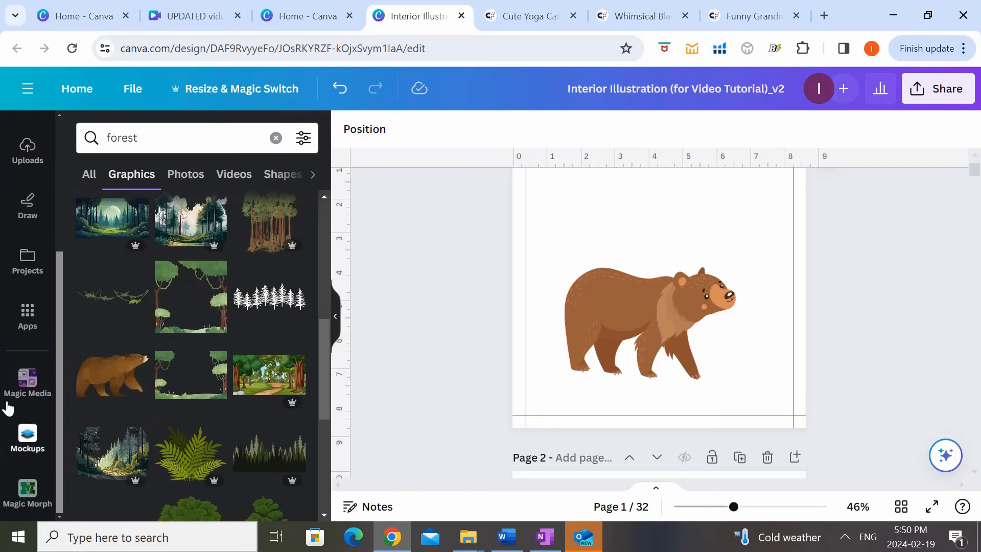
left_click(39, 387)
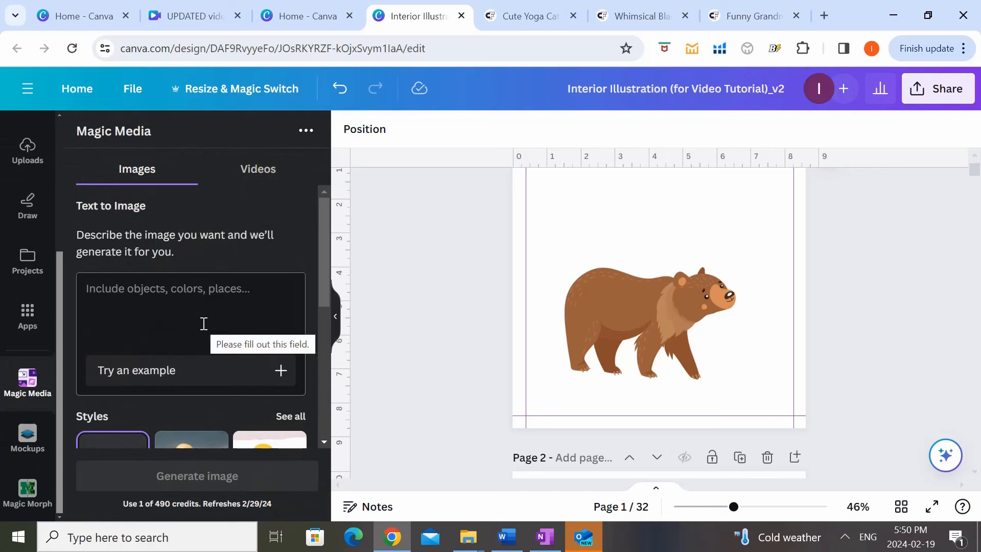
left_click(209, 315)
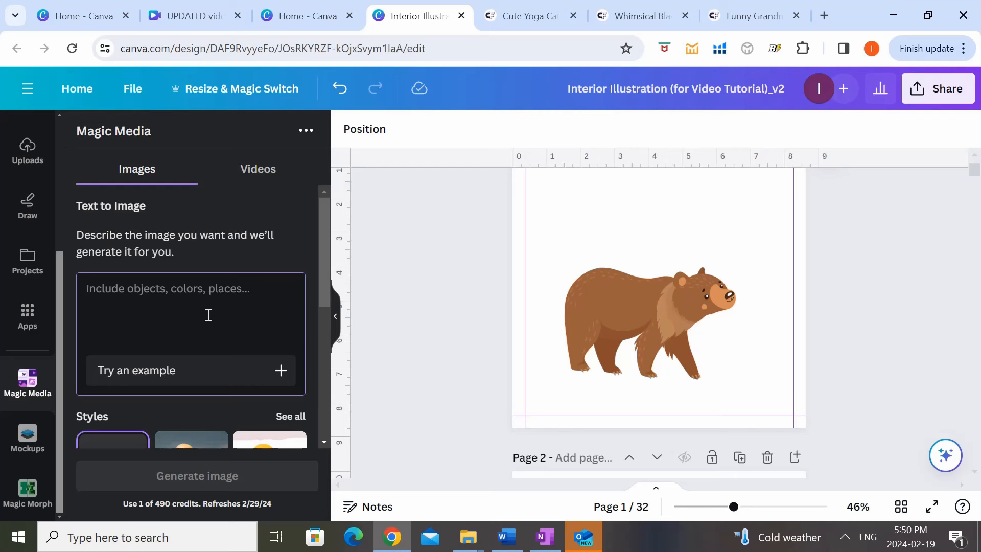
type("magical forest background")
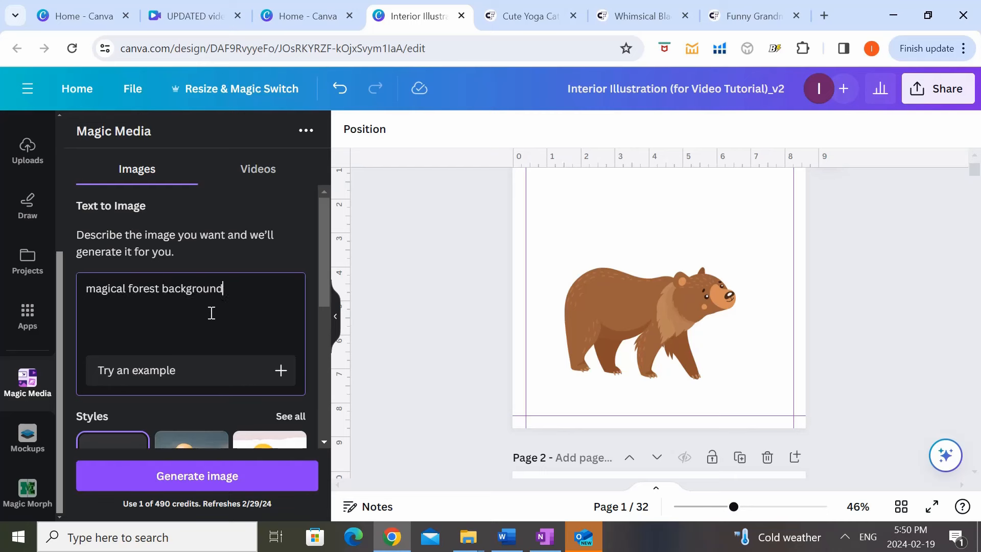
scroll(211, 313, "down", 3)
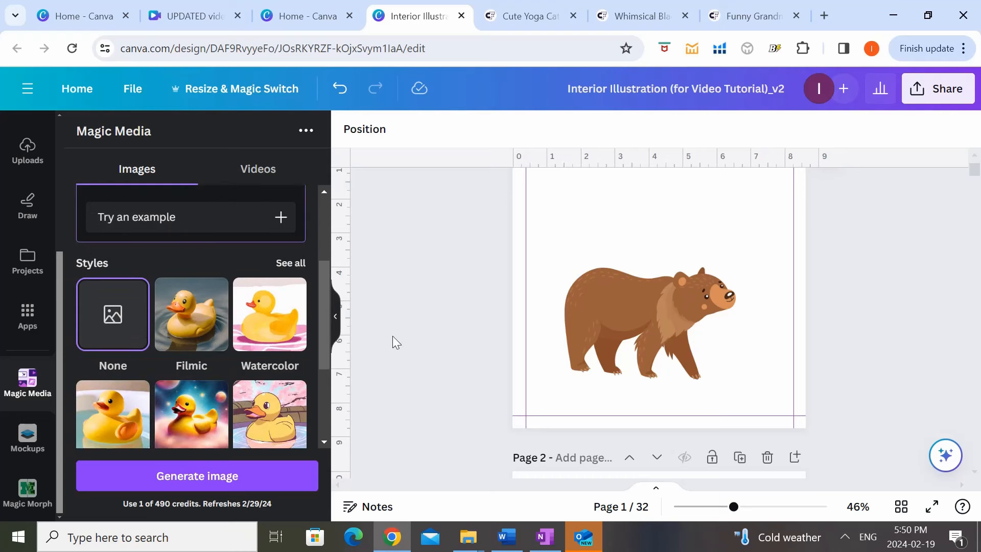
scroll(174, 415, "down", 2)
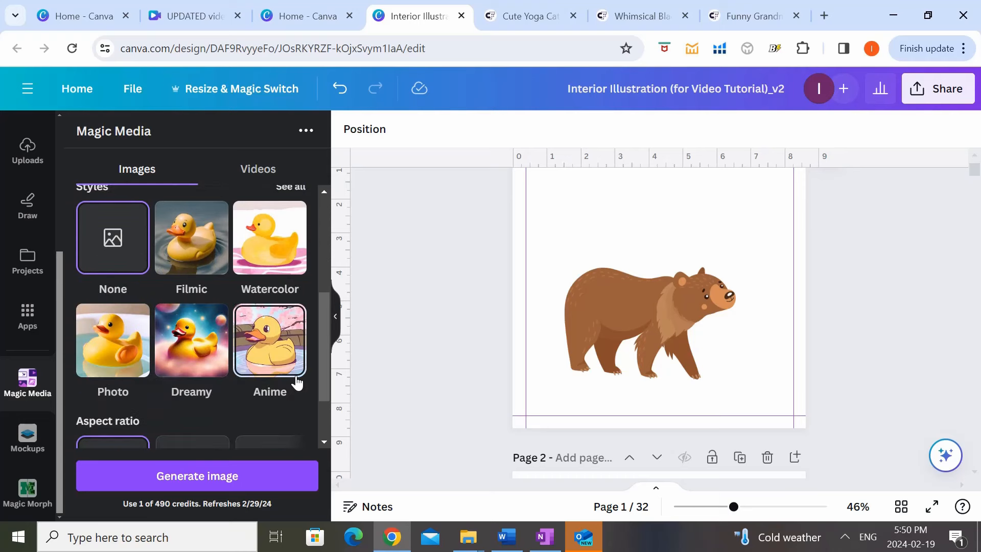
scroll(252, 288, "up", 5)
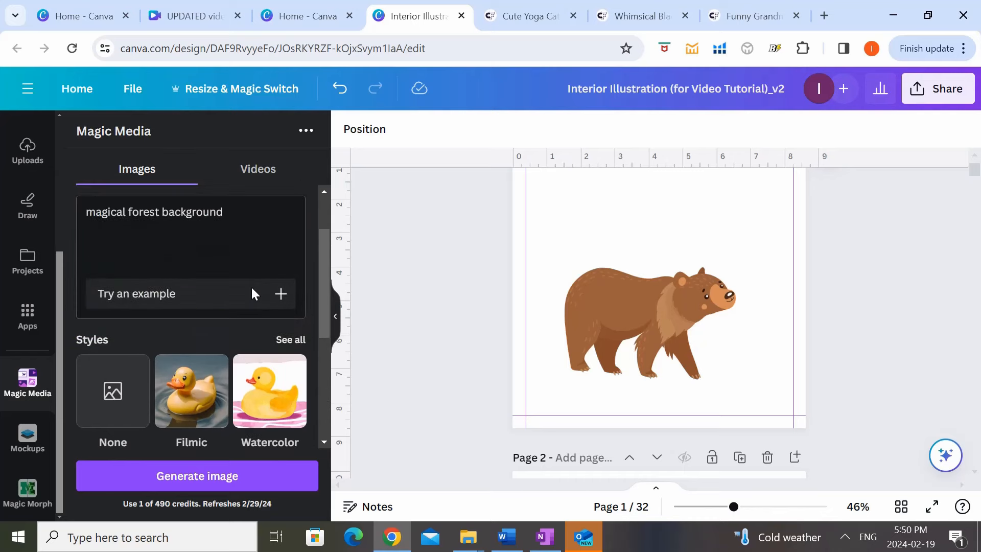
left_click(228, 476)
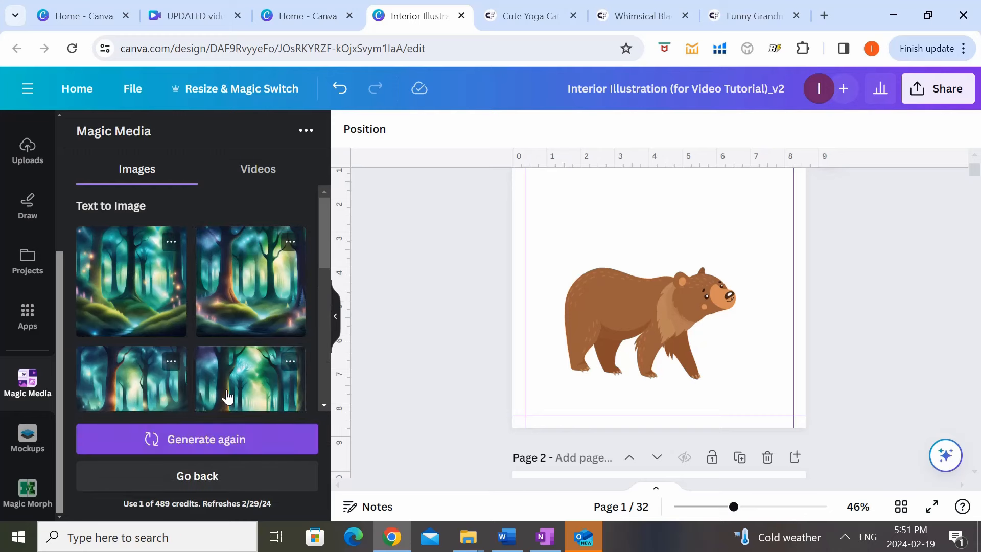
Step: Add the fourth generated forest image to page 1 and align it with the page's upper-left corner
scroll(227, 340, "down", 1)
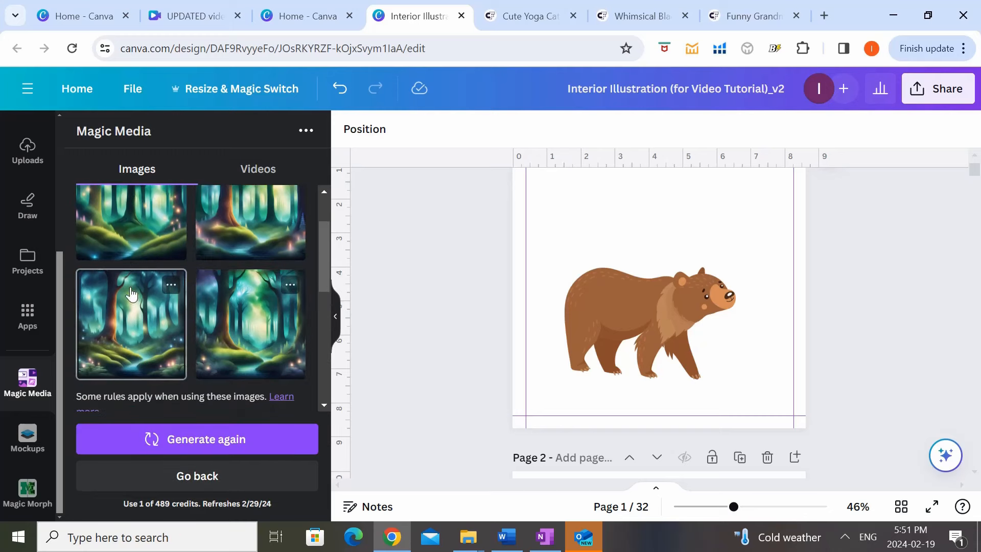
scroll(170, 362, "down", 1)
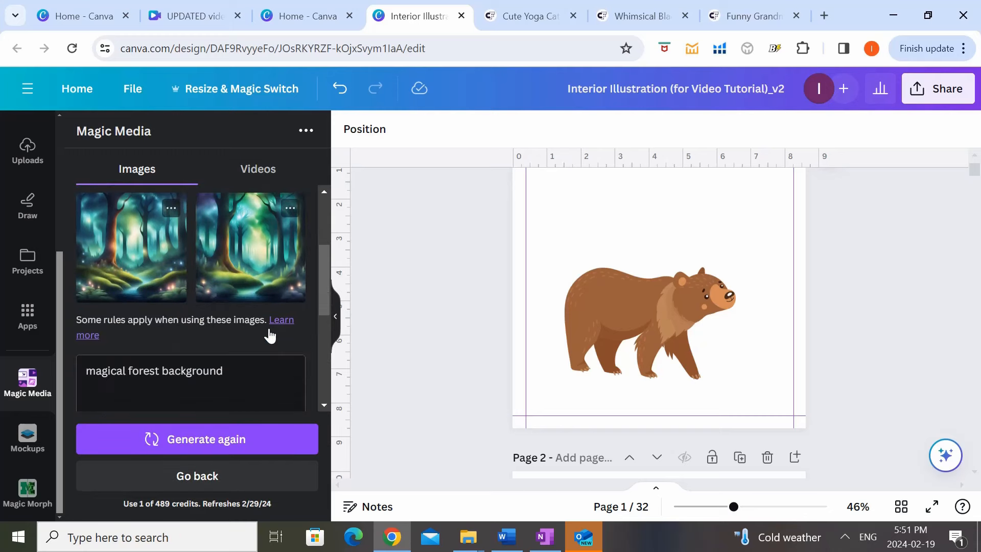
scroll(245, 357, "down", 2)
scroll(220, 260, "up", 4)
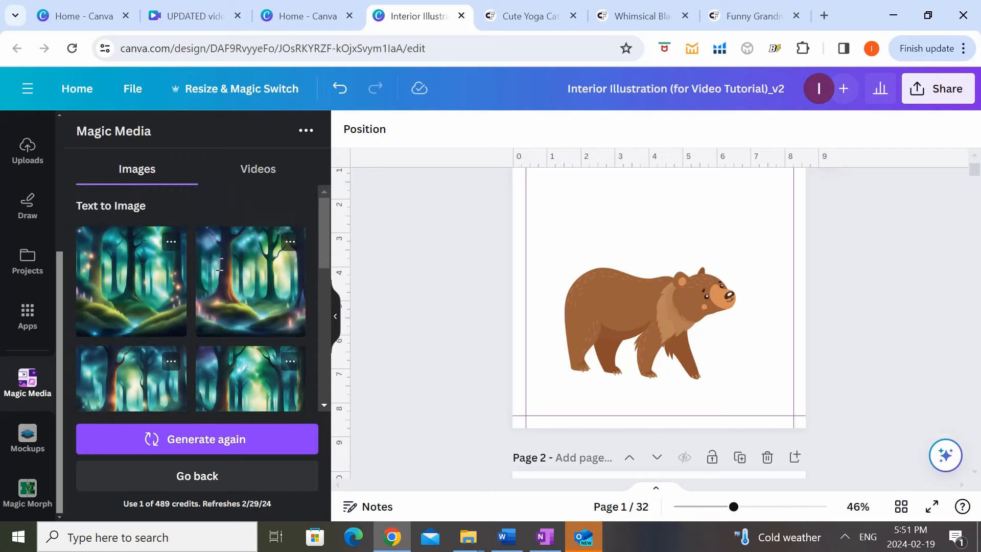
left_click(250, 378)
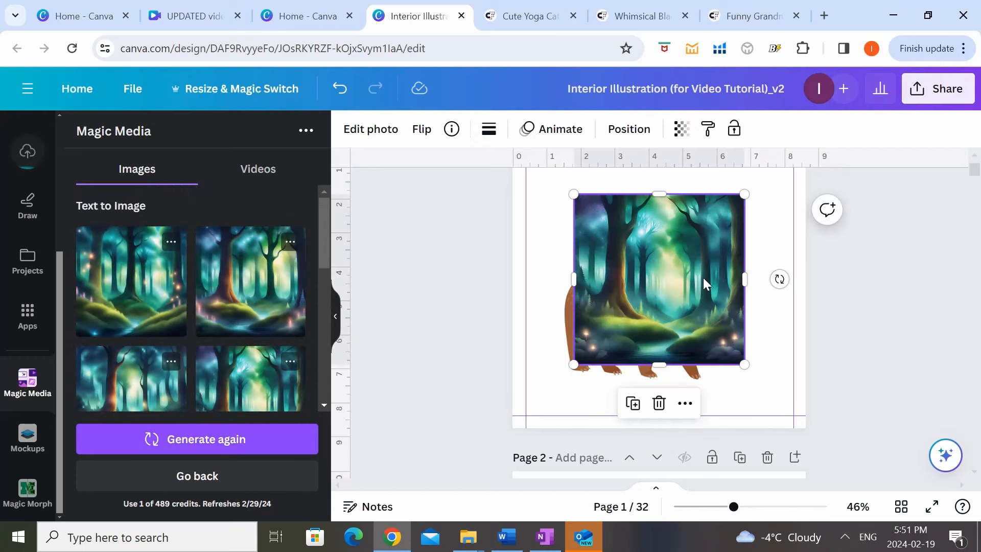
left_click_drag(703, 280, 642, 229)
scroll(685, 265, "up", 1)
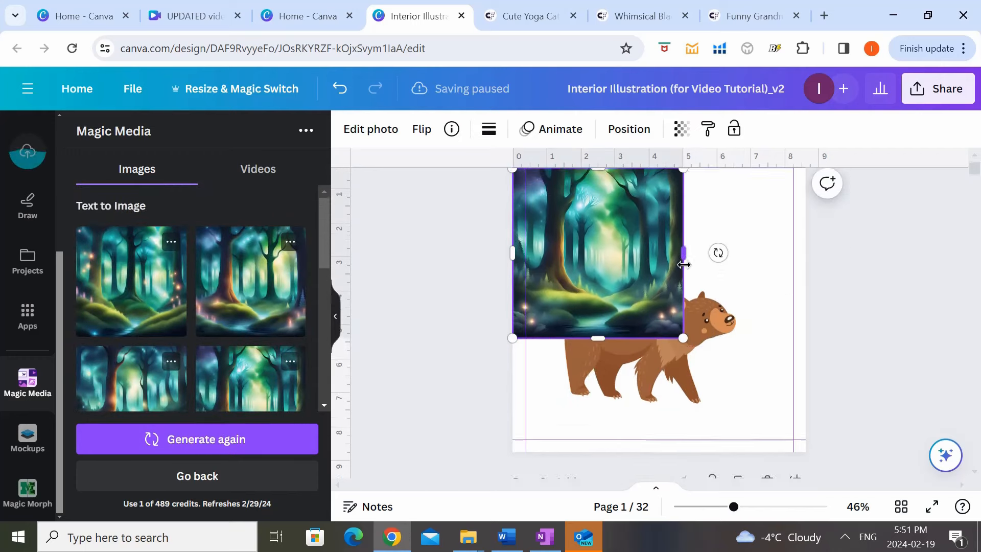
Step: Enlarge the forest image to about 8.7 inches wide so that it covers all of page 1
left_click_drag(668, 301, 668, 288)
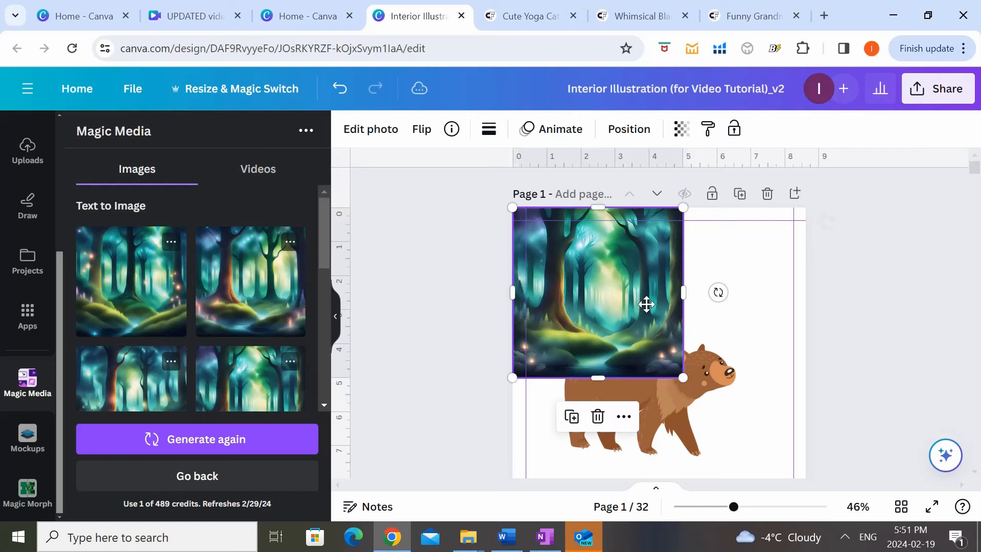
left_click_drag(679, 381, 811, 472)
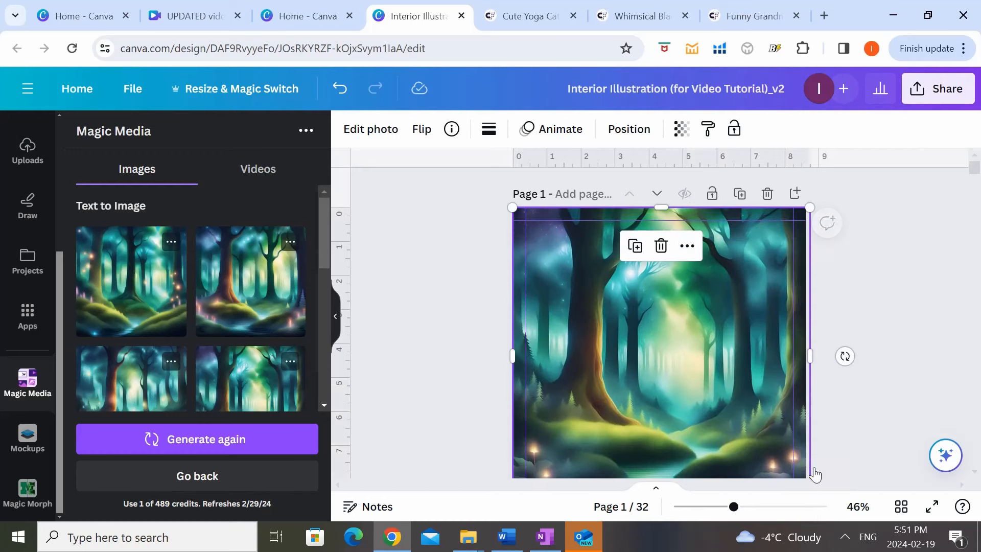
scroll(872, 392, "down", 2)
Step: Send the forest image to the back and move the bear slightly lower on the page
right_click(734, 320)
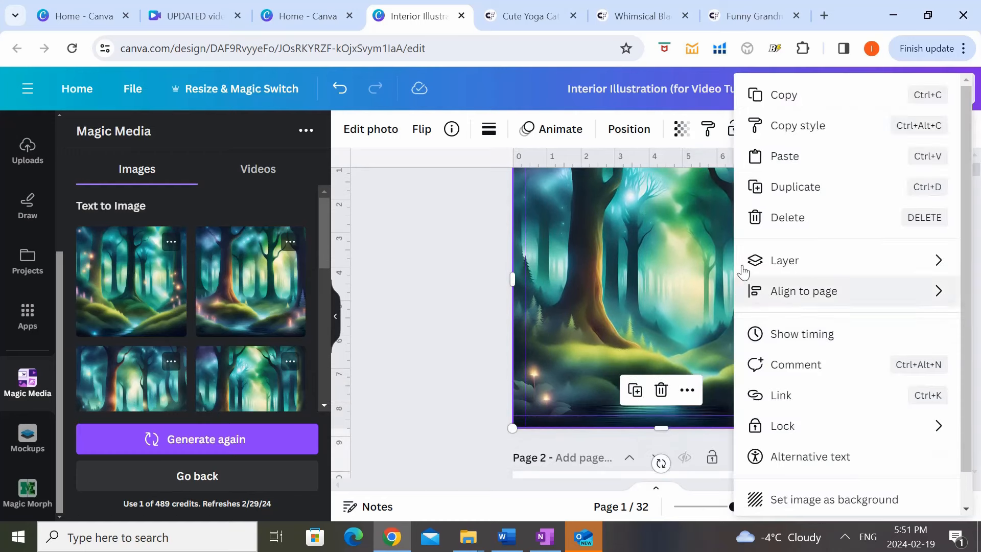
mouse_move(777, 261)
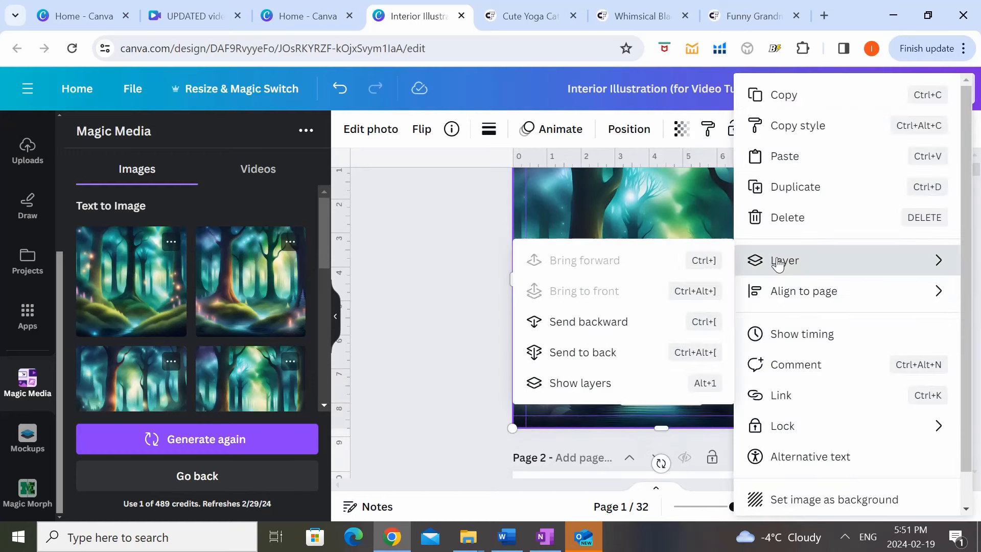
left_click(577, 358)
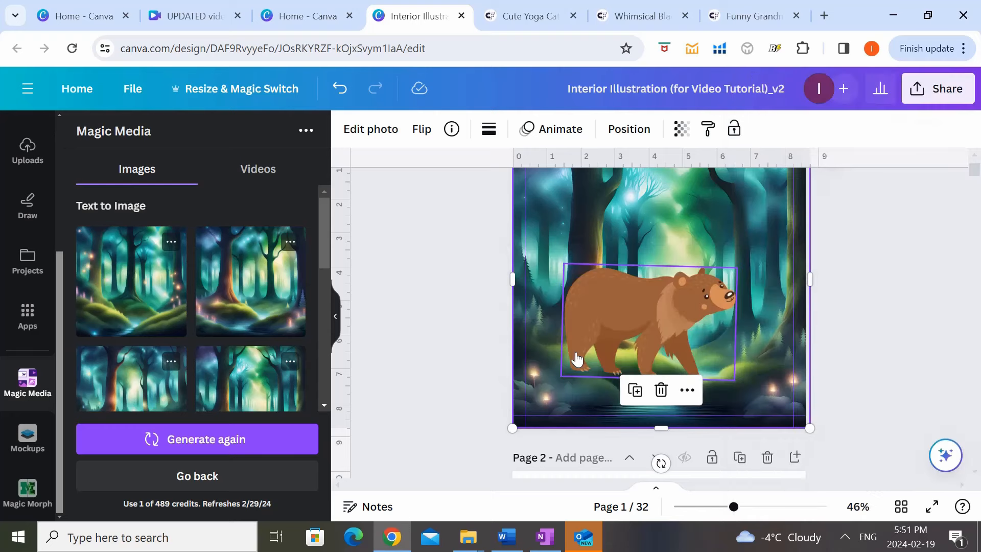
left_click_drag(666, 341, 666, 351)
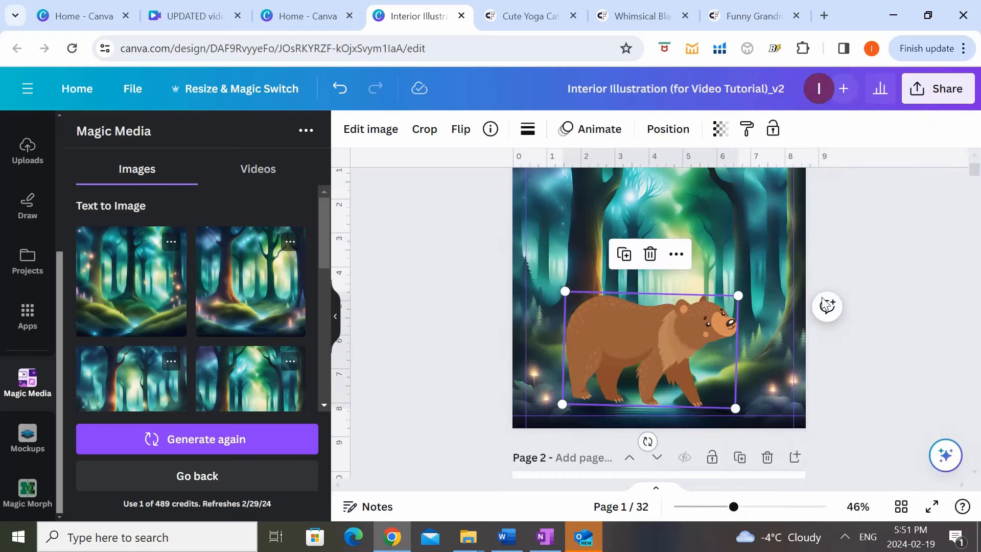
key("Escape")
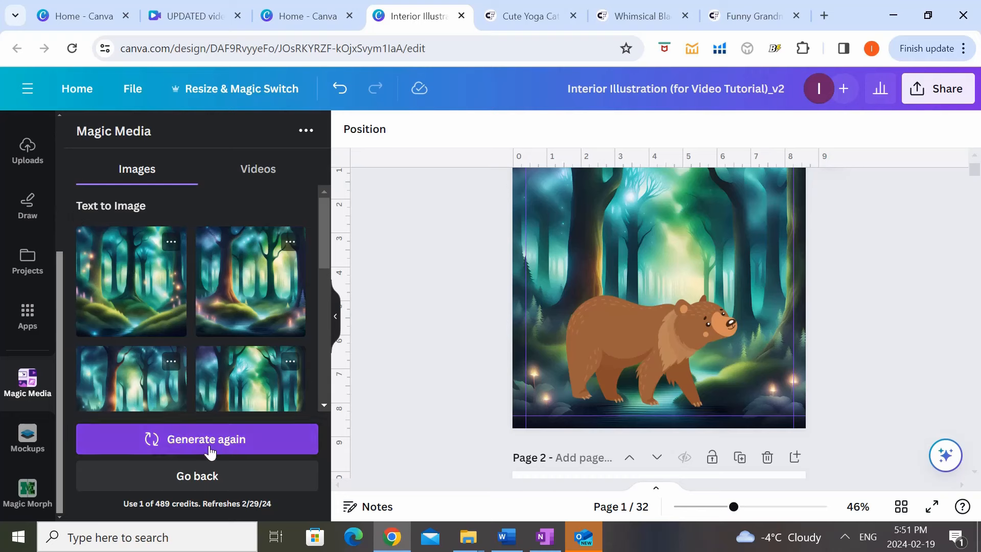
Step: Search the elements library for "apple", add the first red apple graphic and place it on top of the bear's head
left_click(199, 472)
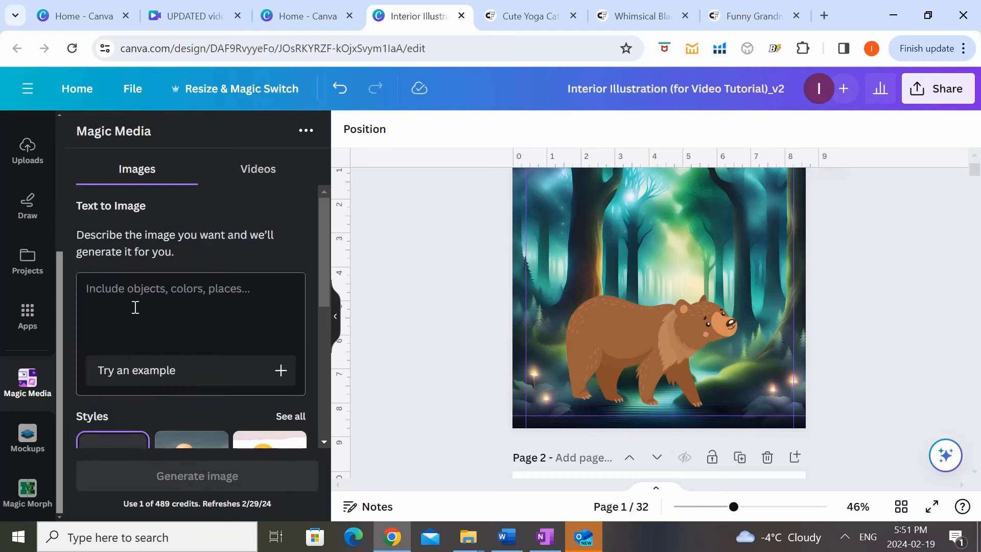
scroll(32, 190, "up", 3)
scroll(31, 190, "up", 1)
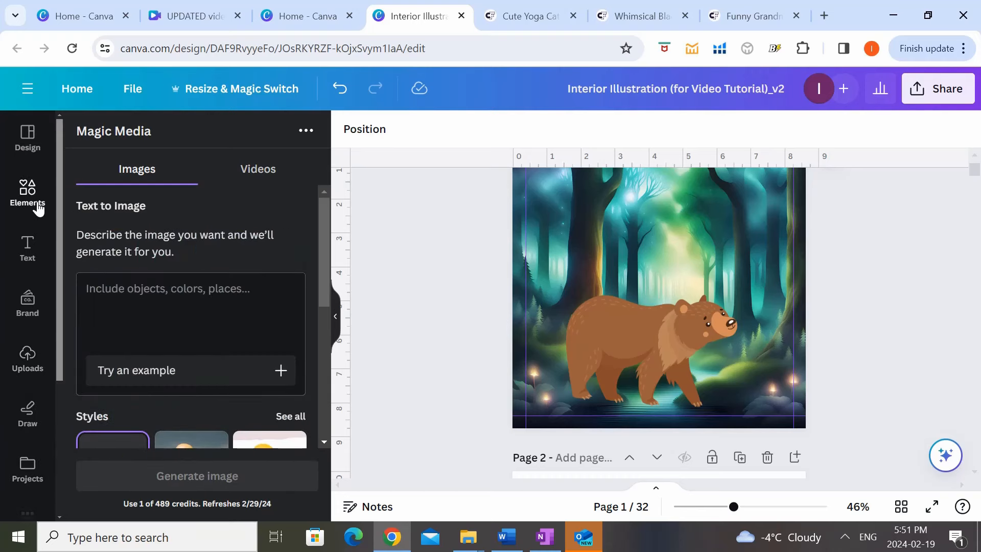
left_click(38, 206)
left_click_drag(144, 136, 120, 140)
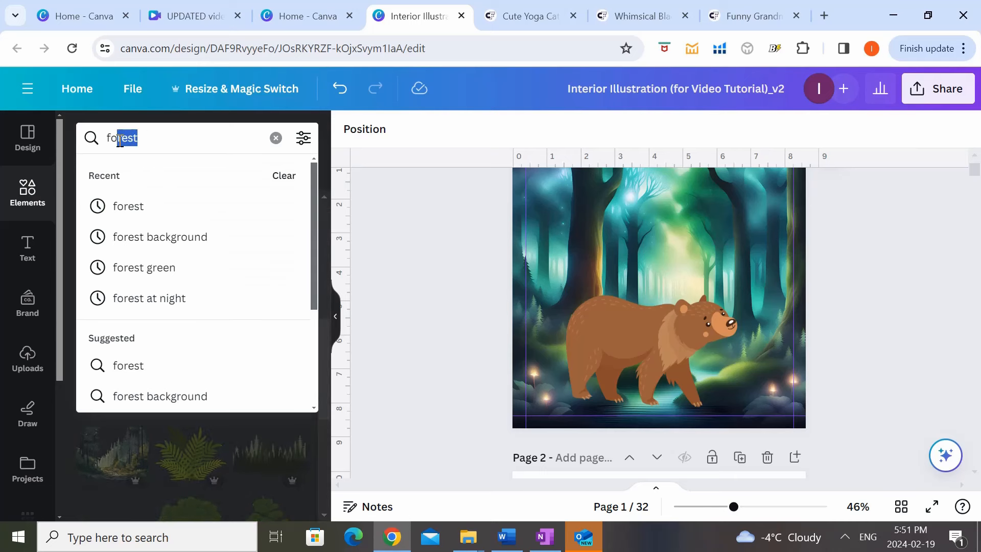
key("BackSpace")
key("BackSpace")
key("BackSpace")
type("apple")
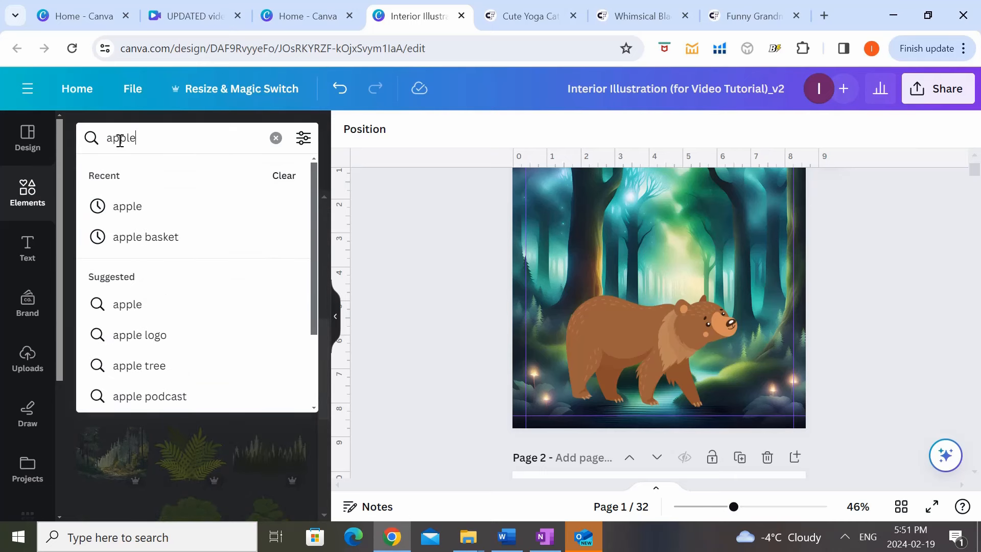
key("Return")
left_click(141, 296)
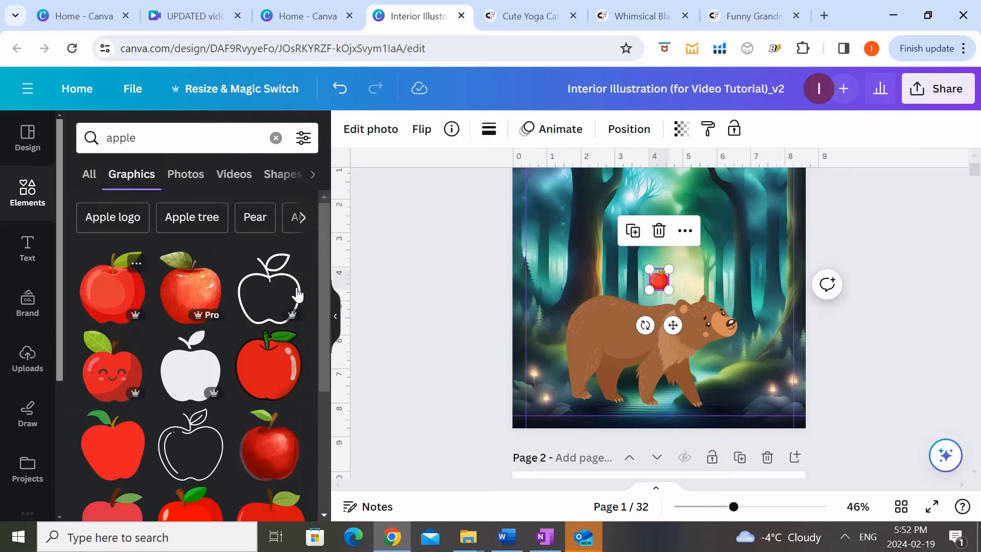
left_click_drag(658, 280, 698, 303)
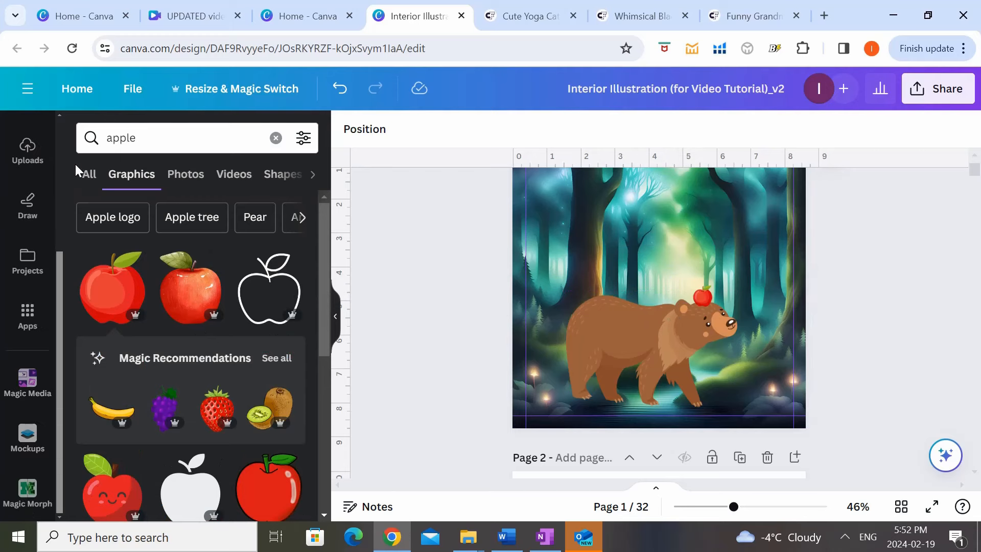
Step: Generate images with Magic Media from the prompt "basket of fruits" in the Dreamy style
left_click(275, 139)
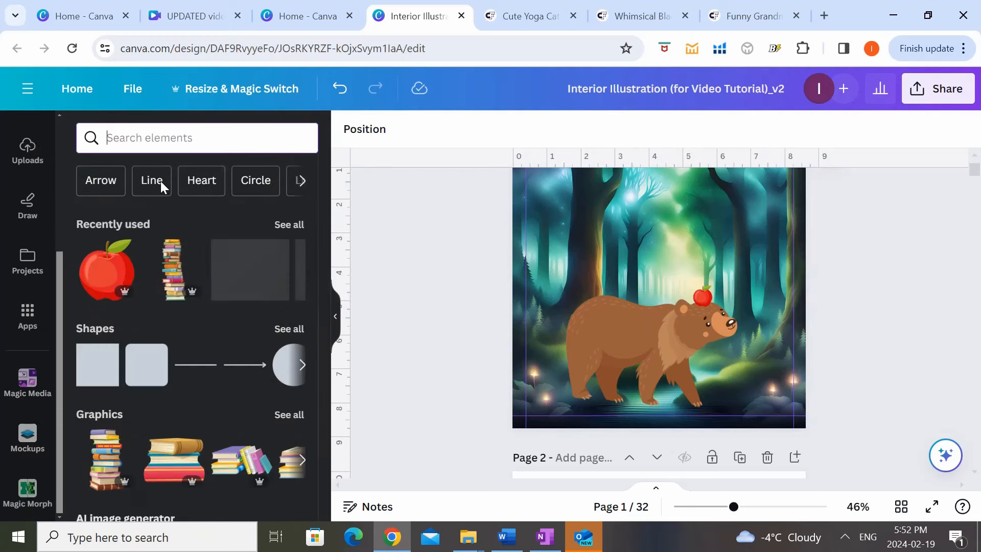
left_click(24, 389)
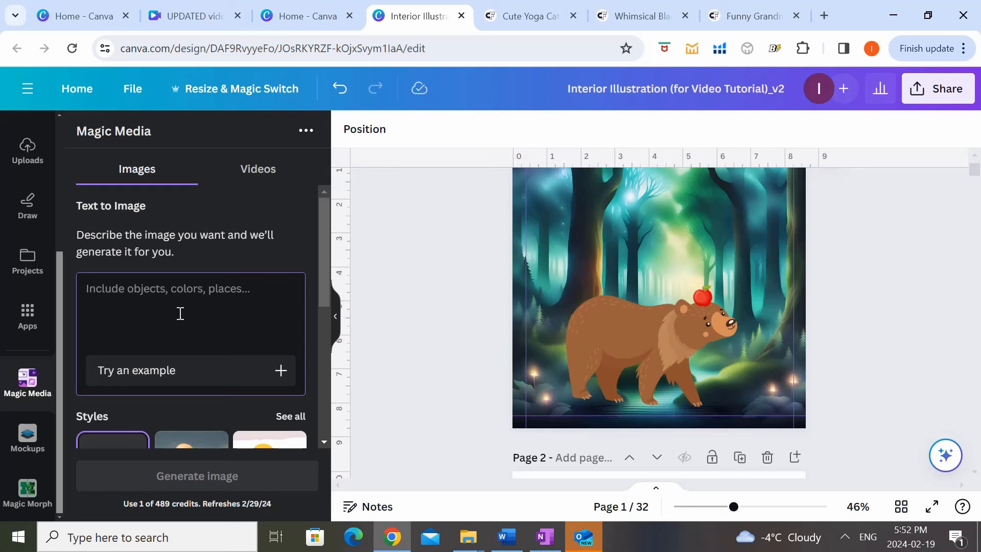
type("basket of fruits")
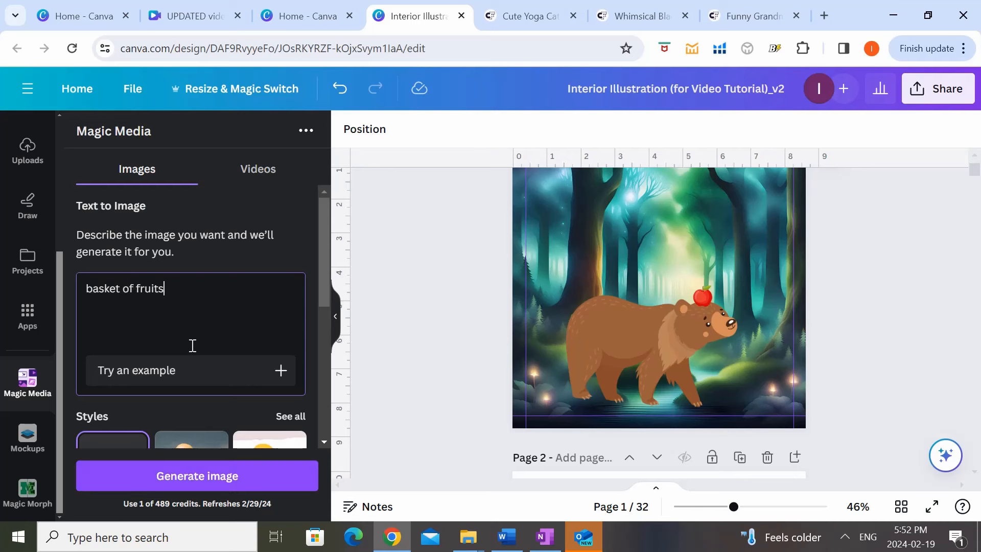
scroll(192, 345, "down", 3)
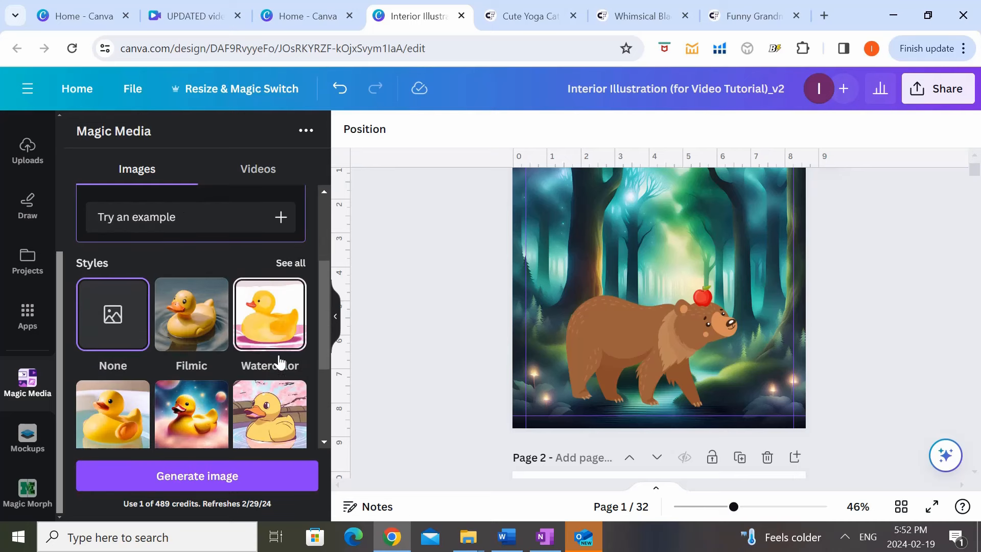
scroll(280, 361, "down", 2)
left_click(209, 372)
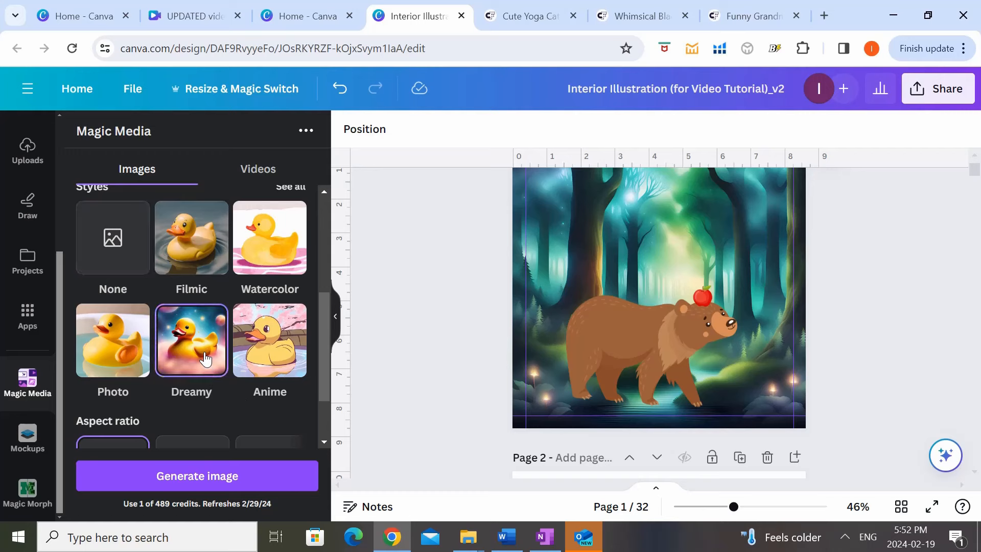
left_click(229, 475)
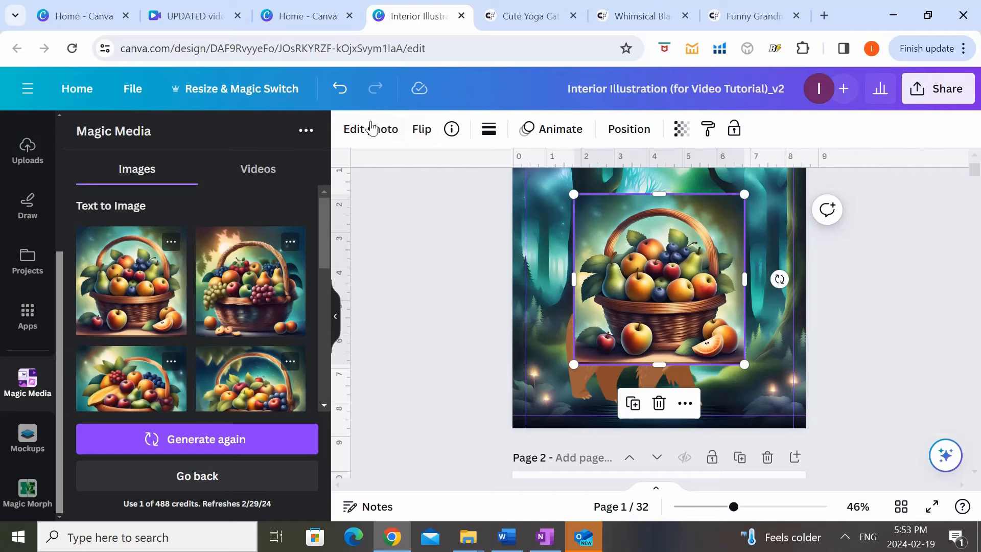
Step: Remove the background of the first generated fruit basket image on page 1 with BG Remover
left_click(371, 128)
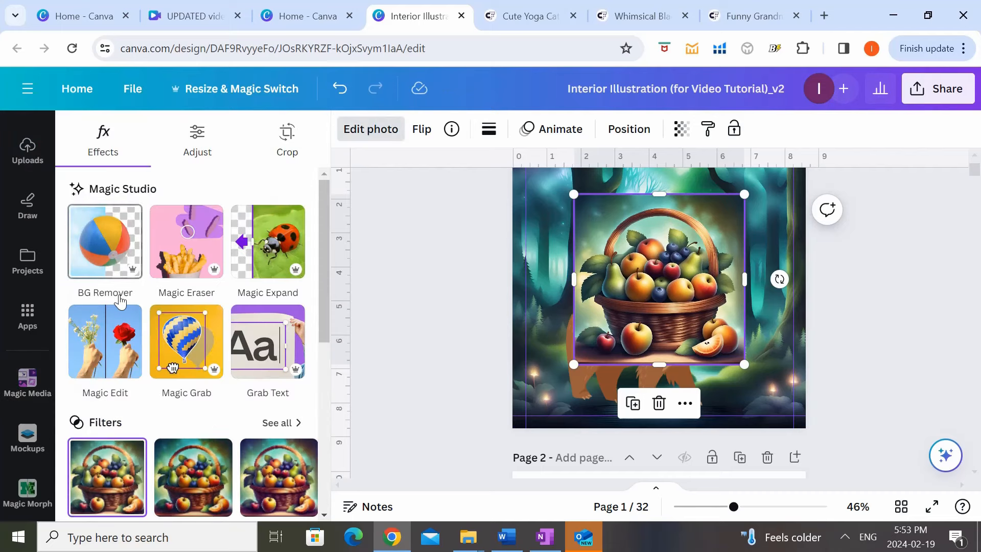
left_click(113, 246)
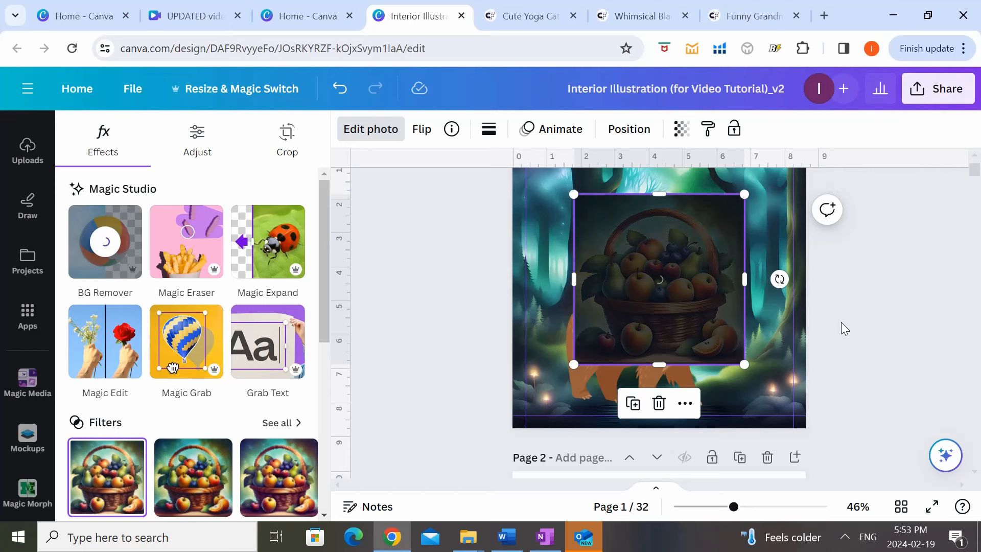
mouse_move(657, 251)
left_mouse_down()
mouse_move(650, 302)
mouse_move(682, 314)
mouse_move(703, 301)
mouse_move(658, 256)
left_mouse_up()
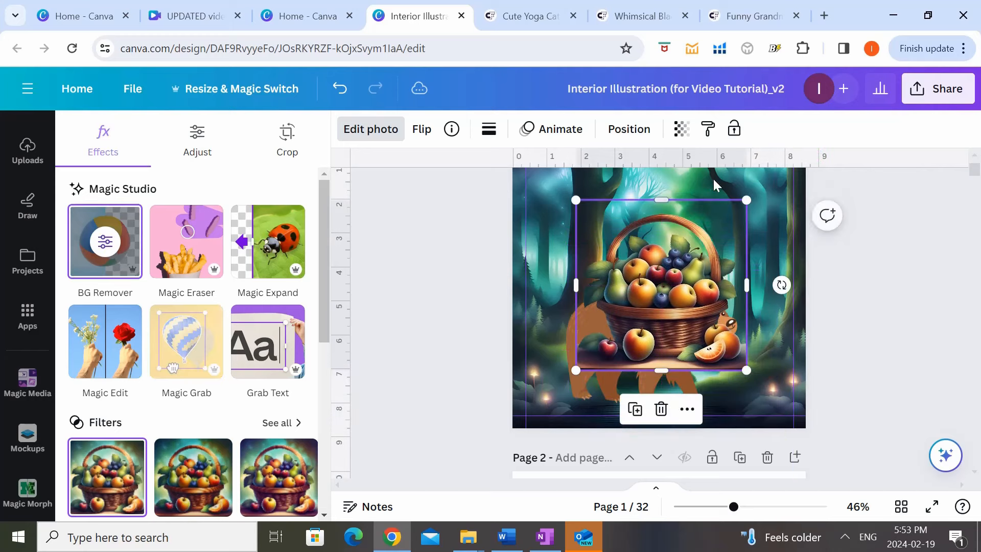
Step: Shrink the fruit basket to about 2.7 inches wide and place it on the ground in front of the bear
left_click_drag(747, 200, 673, 291)
left_click_drag(644, 330, 769, 376)
left_click(876, 328)
left_click(867, 366)
Step: Delete the fruit basket from page 1
left_click(728, 389)
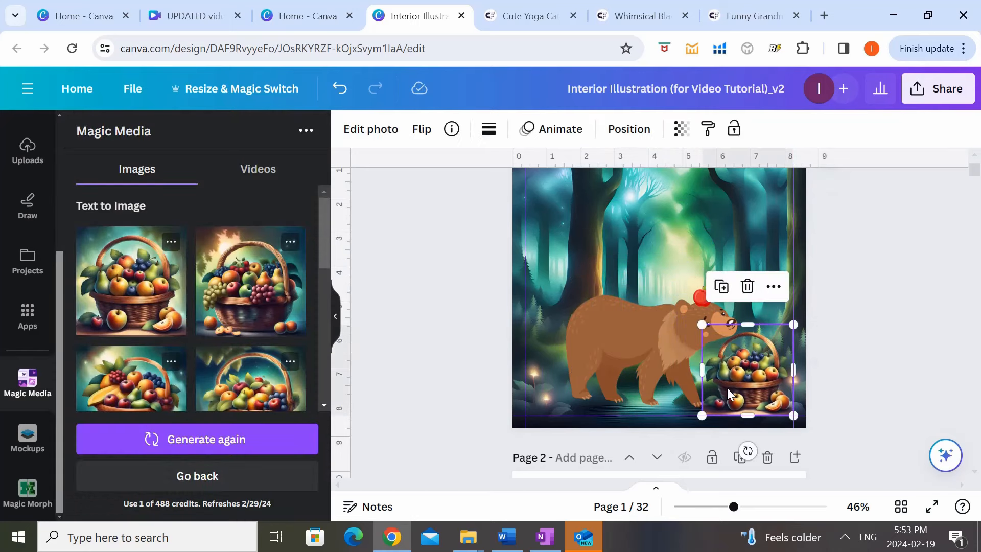
key("Delete")
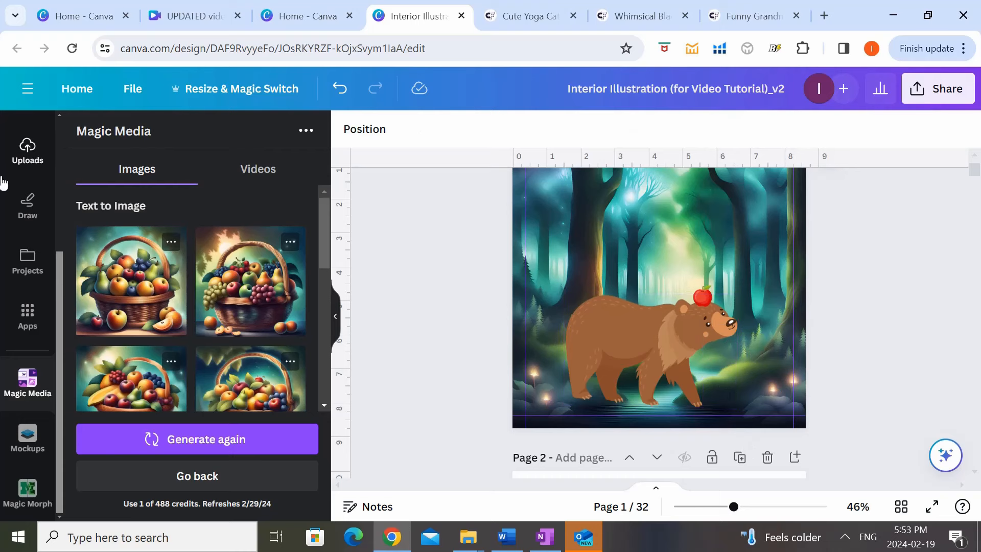
Step: Search the elements library for "duck" graphics
scroll(2, 181, "up", 4)
left_click(15, 190)
left_click(236, 132)
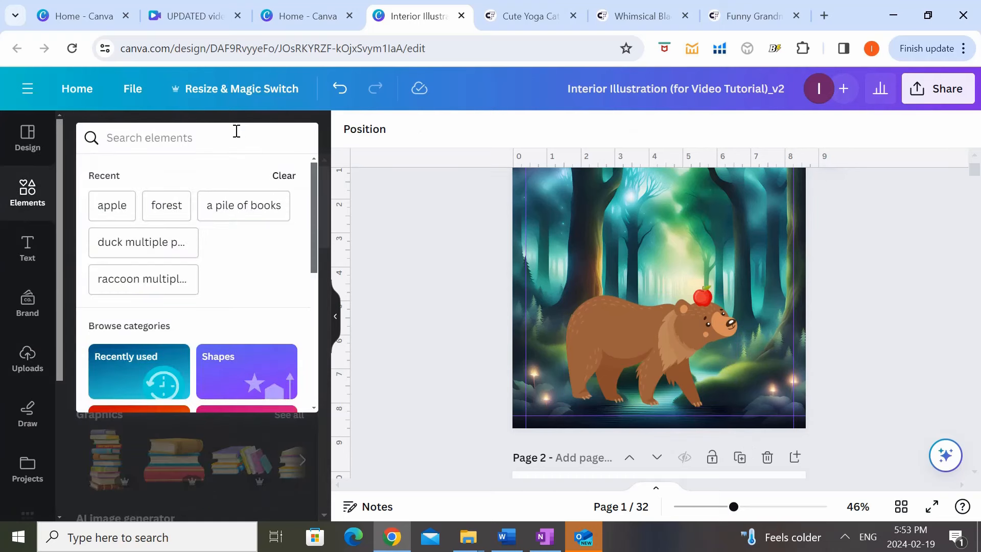
type("duck")
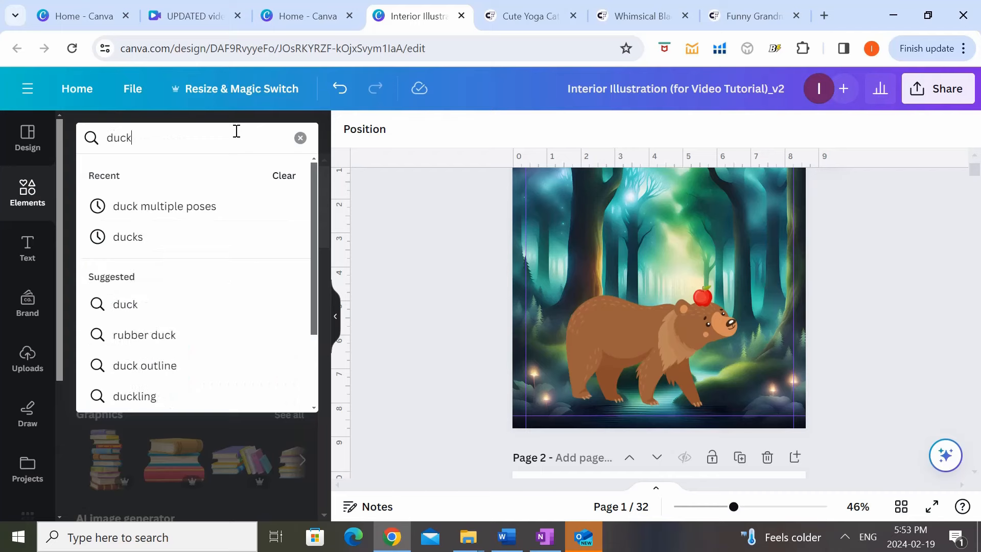
key("Return")
left_click(278, 261)
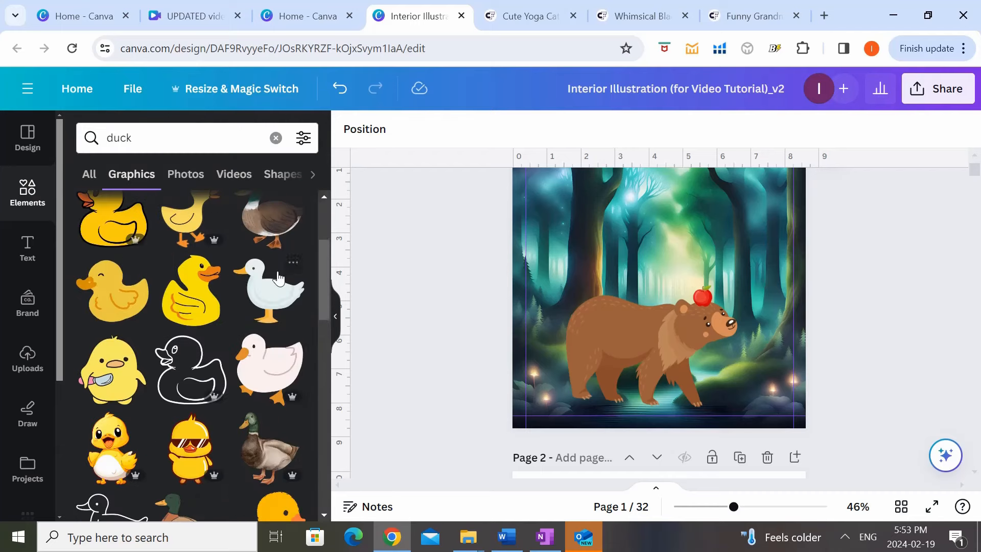
Step: Browse the duck graphics and compare their illustration styles with the bear and the apple on page 1
scroll(255, 286, "down", 6)
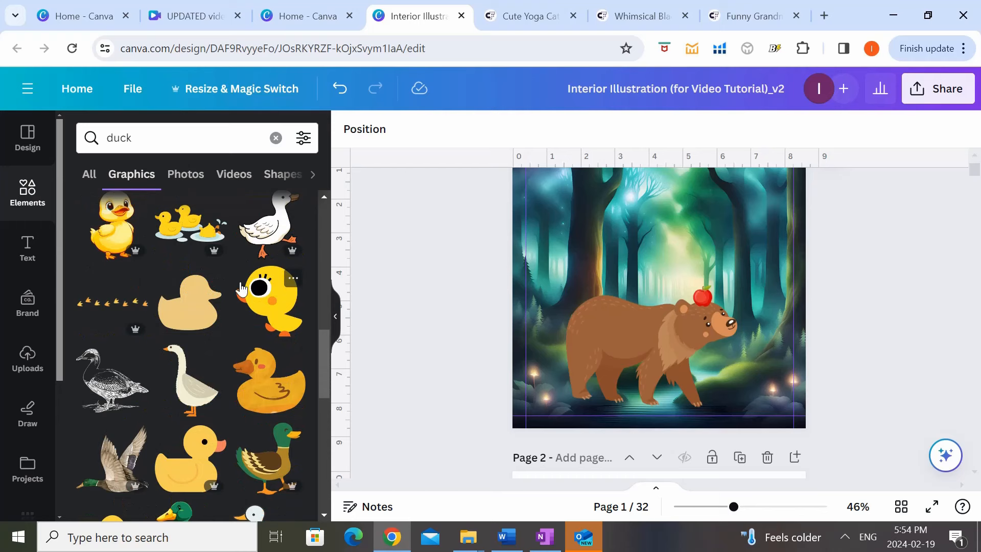
scroll(241, 289, "up", 4)
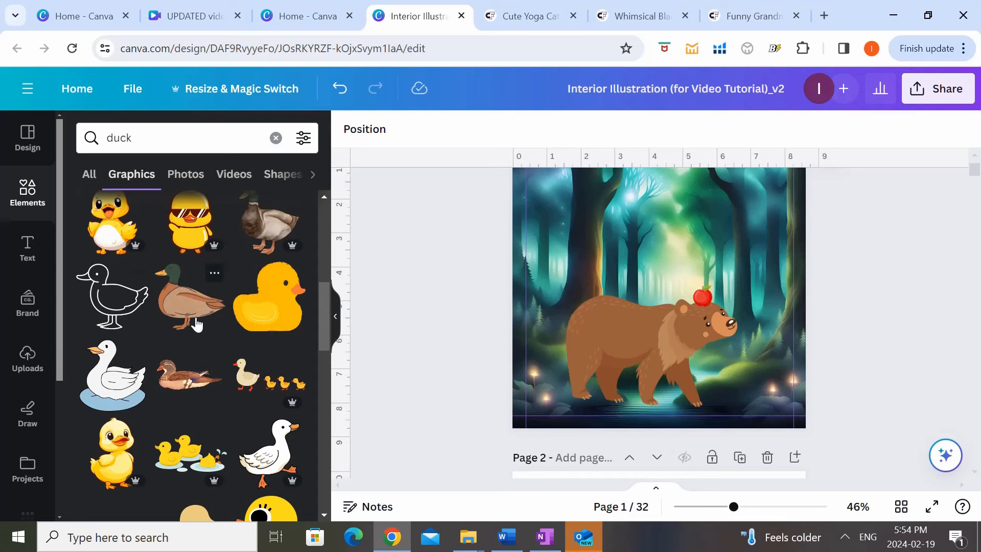
scroll(196, 327, "up", 1)
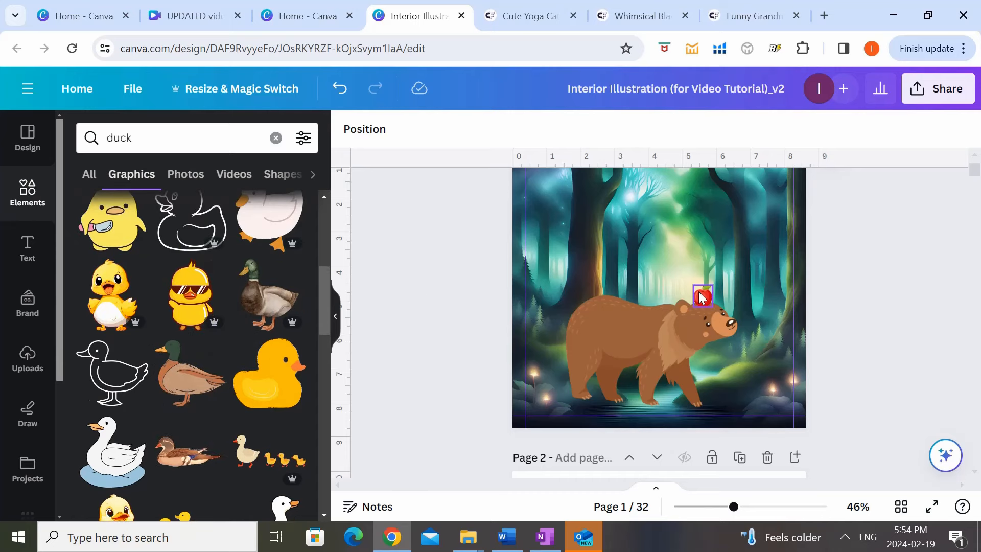
scroll(168, 332, "up", 1)
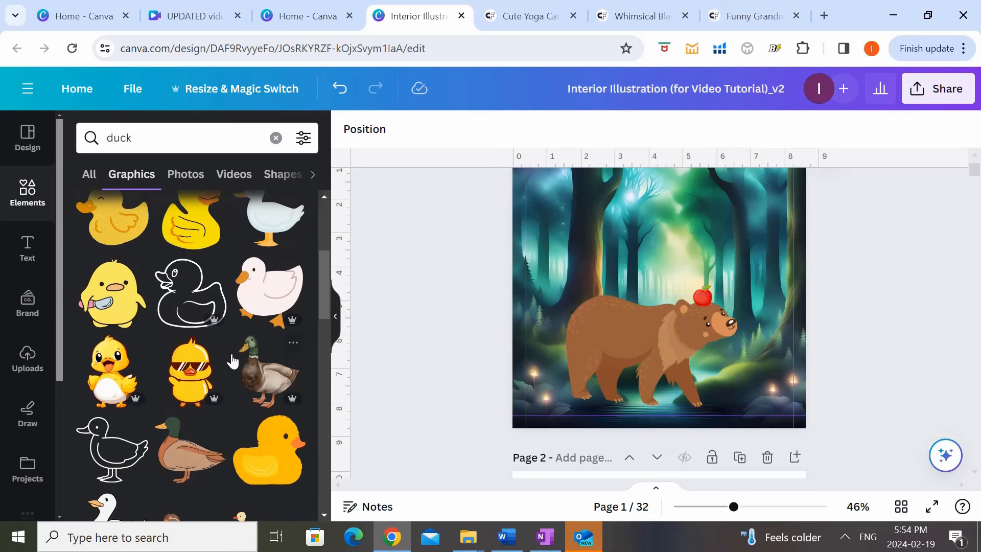
scroll(230, 351, "down", 5)
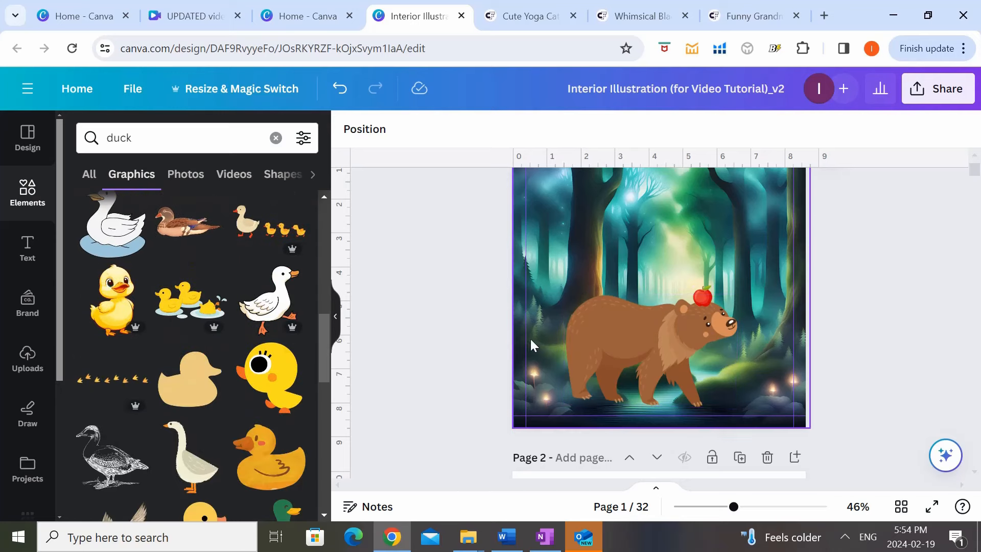
scroll(148, 424, "down", 3)
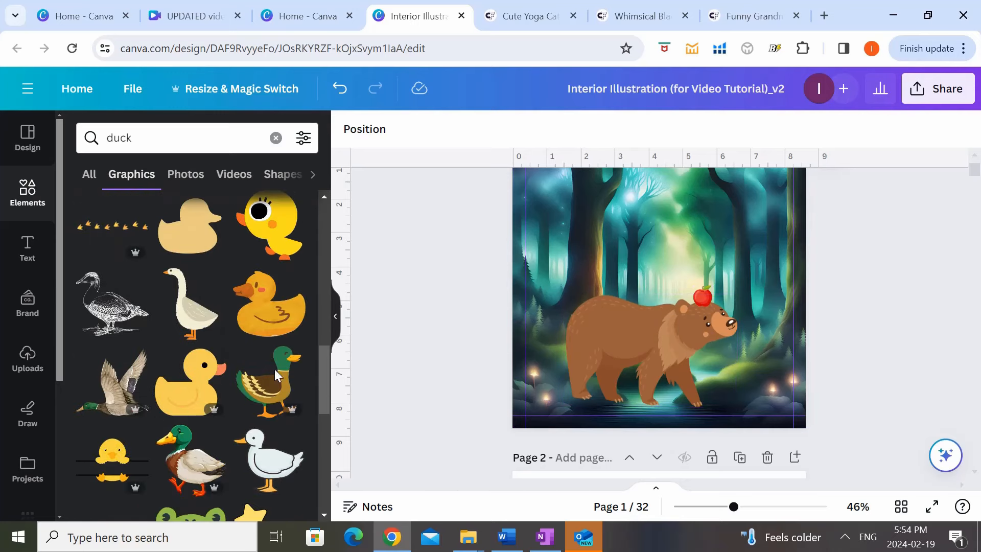
scroll(206, 379, "down", 10)
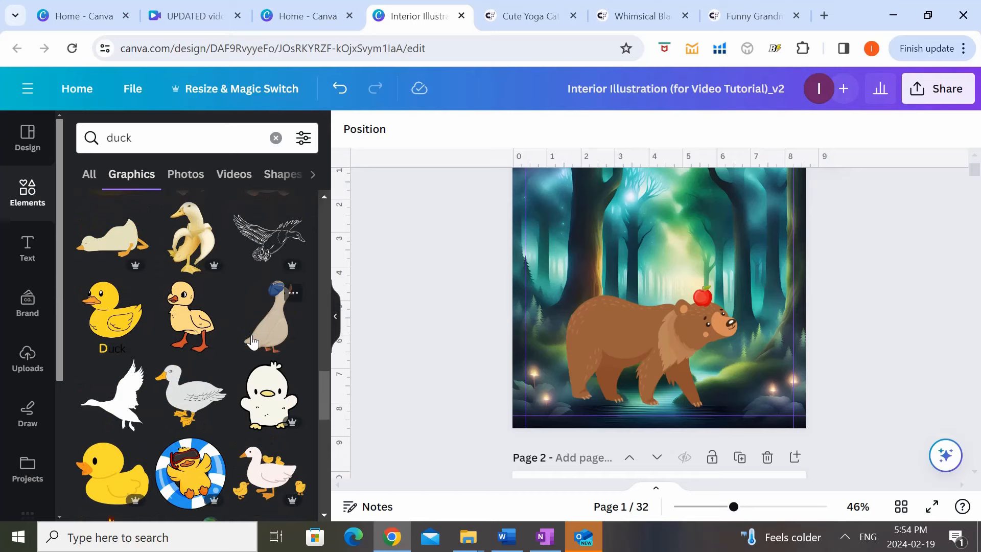
scroll(260, 347, "down", 1)
scroll(265, 346, "up", 3)
scroll(274, 365, "down", 1)
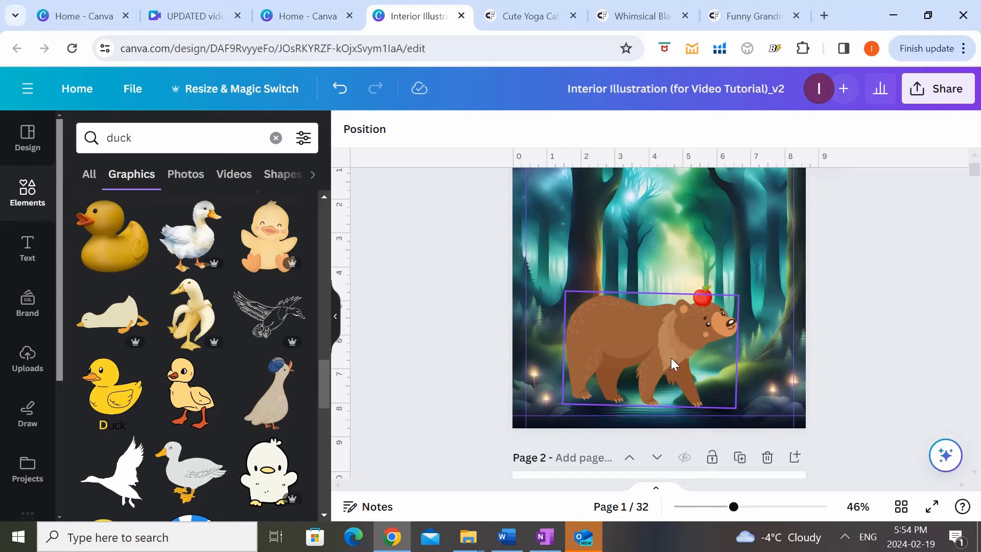
Step: Add the cream-coloured duck lying on its back to page 1, about 2.1 inches wide, and place it on the bear's back
scroll(230, 369, "down", 6)
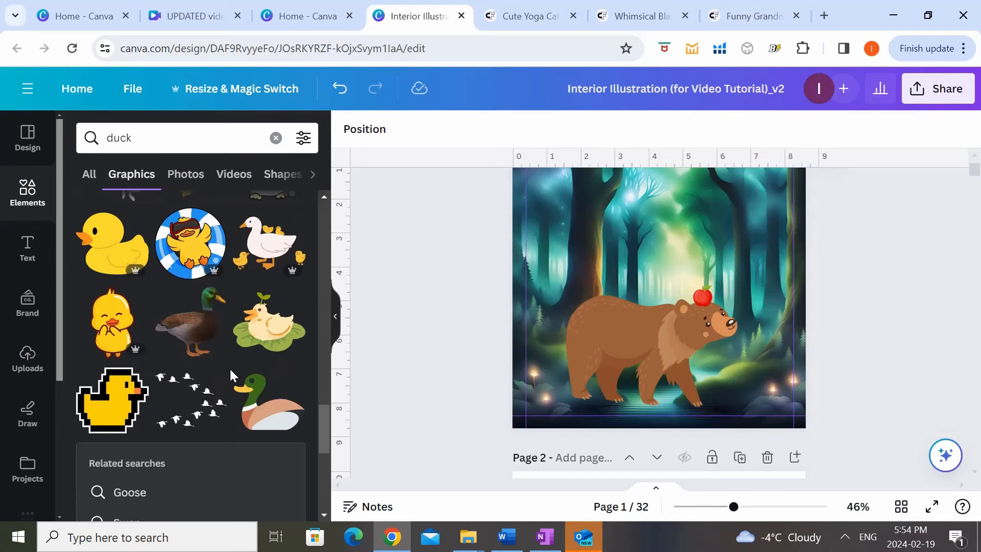
scroll(230, 369, "down", 10)
left_click_drag(191, 324, 669, 341)
left_click_drag(727, 296, 643, 290)
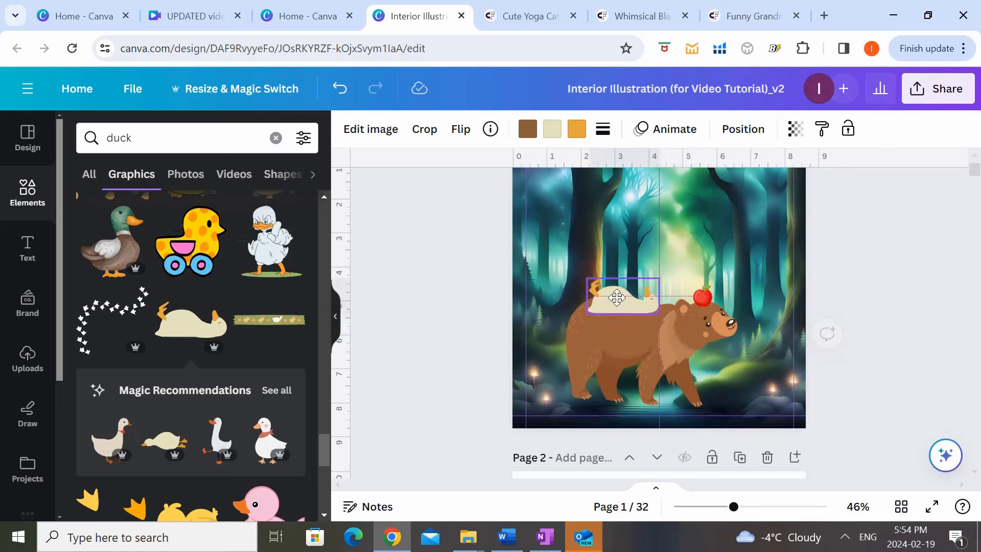
left_click(864, 340)
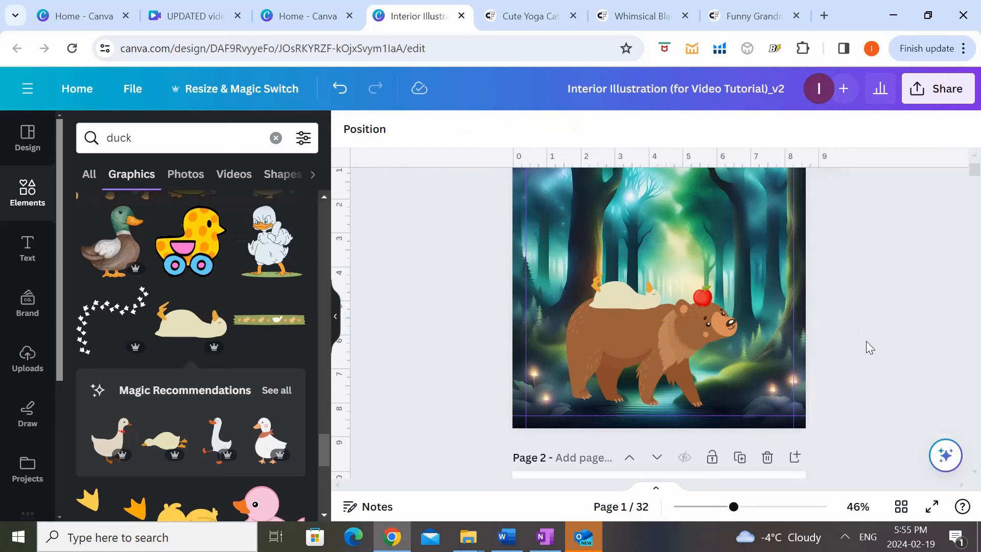
Step: Search the elements library for "basket of fruits" graphics
left_click(276, 138)
type("basket of fruits")
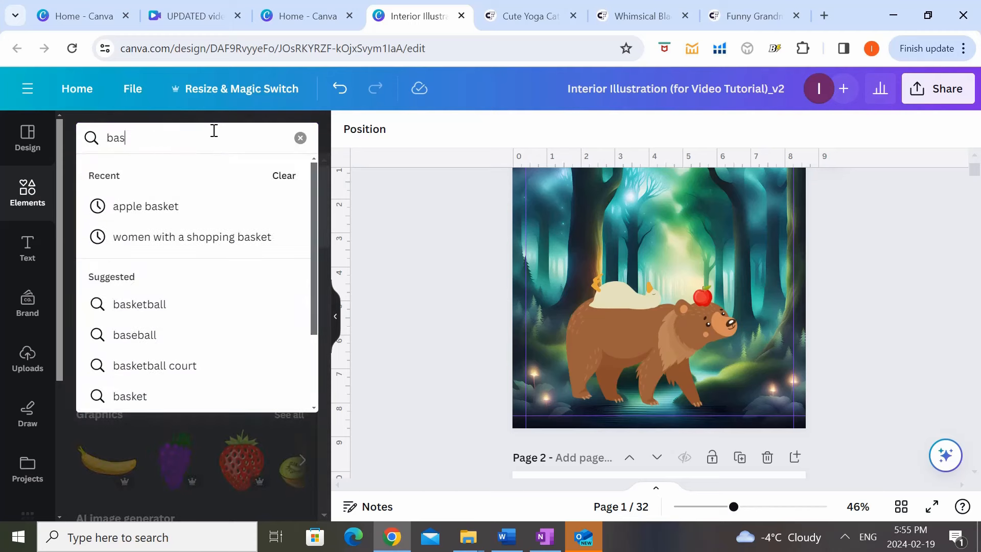
key("Return")
Step: Add the wooden basket of red apples, shrink it to about 1.9 inches wide and place it in front of the bear
scroll(295, 263, "down", 5)
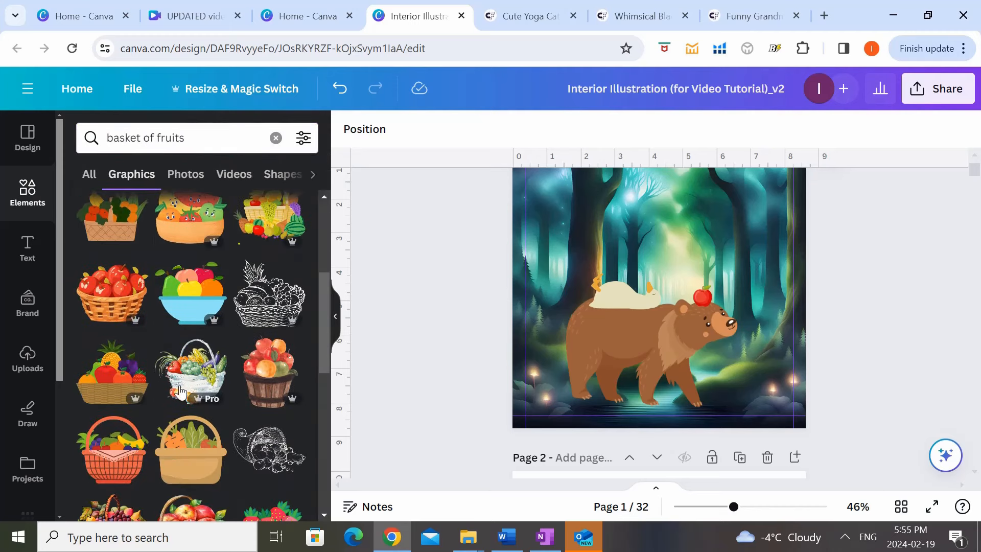
scroll(187, 320, "down", 3)
scroll(189, 321, "down", 5)
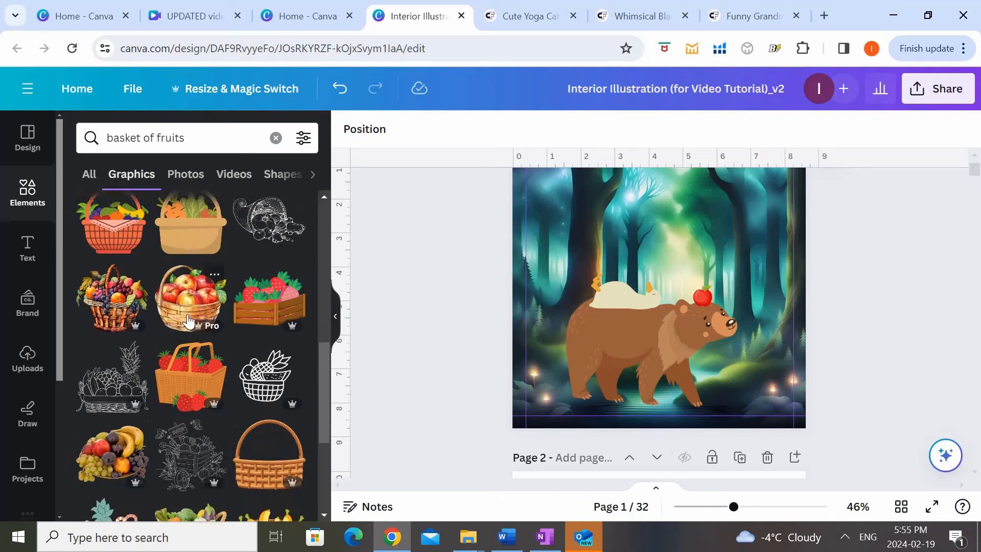
left_click(281, 319)
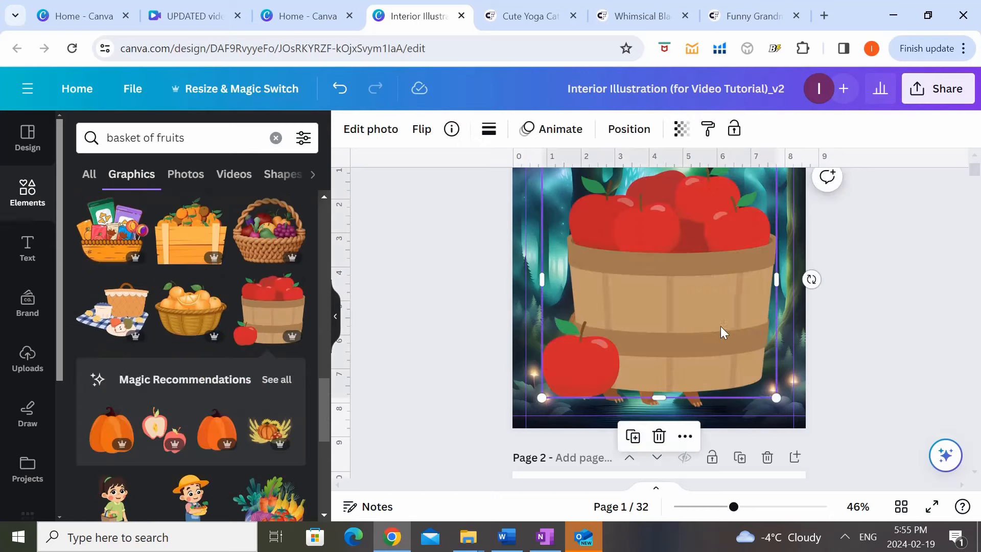
left_click_drag(741, 168, 749, 344)
left_click(890, 303)
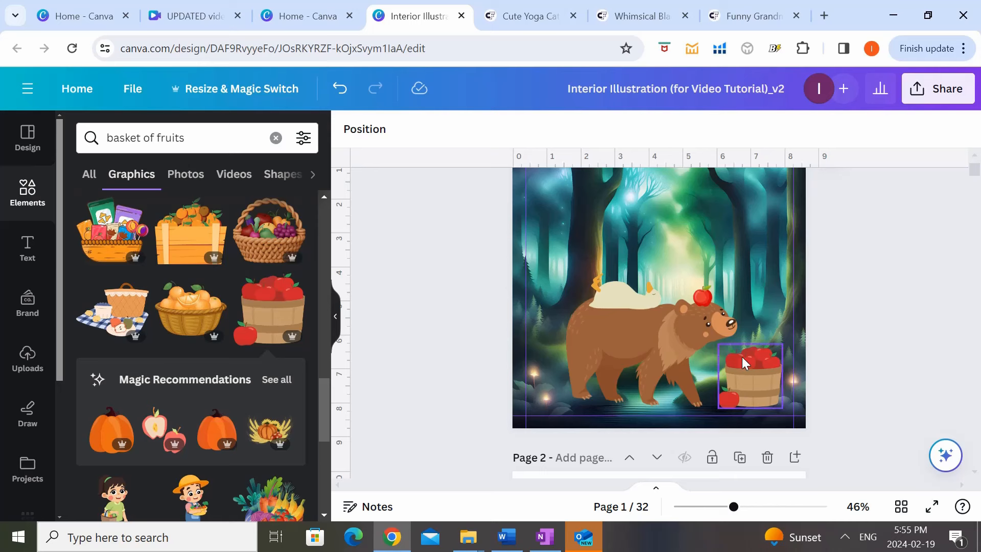
Step: Add a subheading text to page 1 reading "One day, Sally the bear found a basket of apples."
left_click(27, 260)
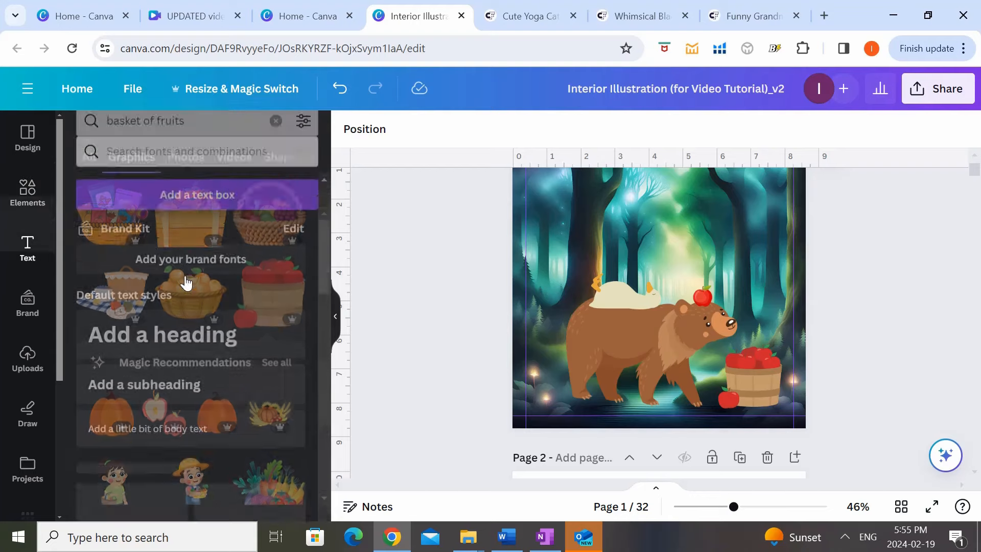
scroll(595, 317, "up", 1)
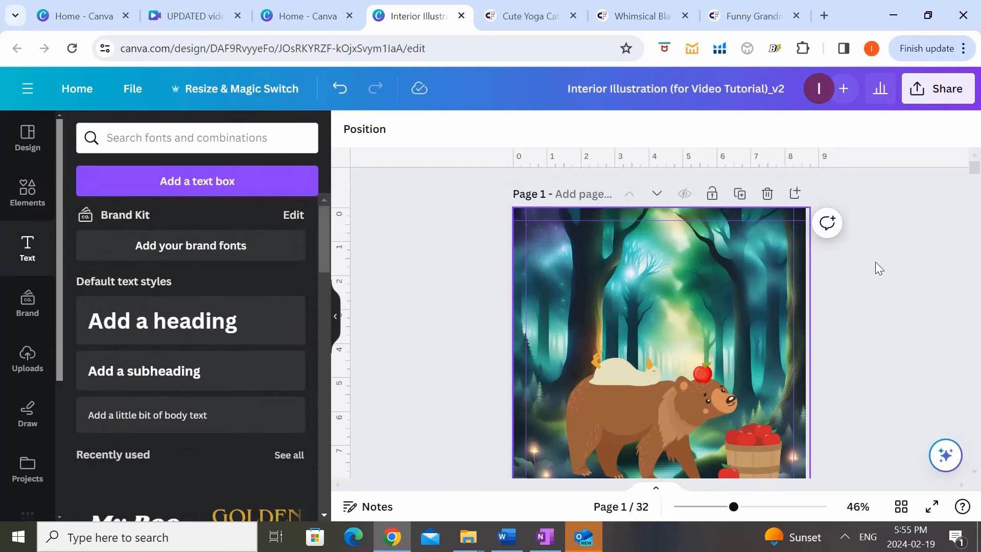
left_click(194, 371)
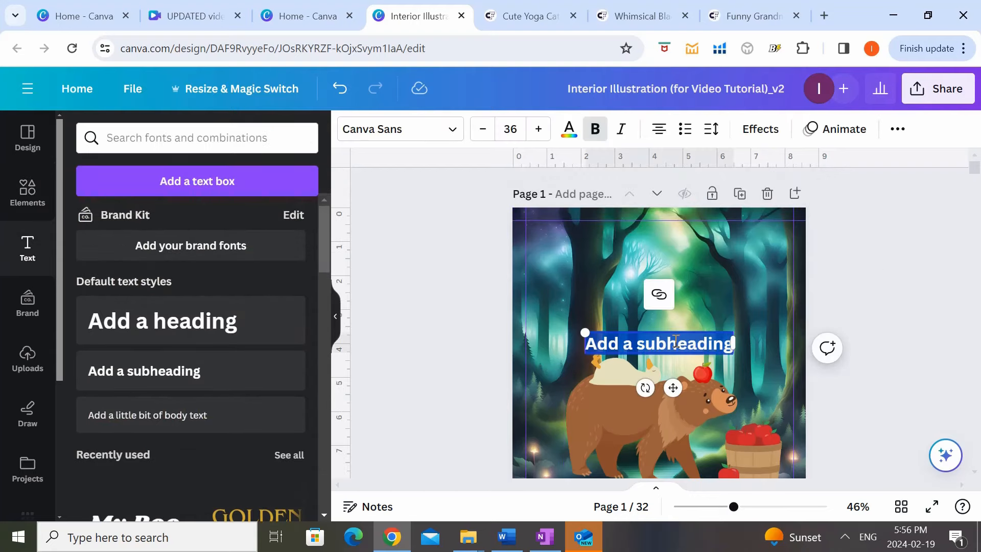
type("One day")
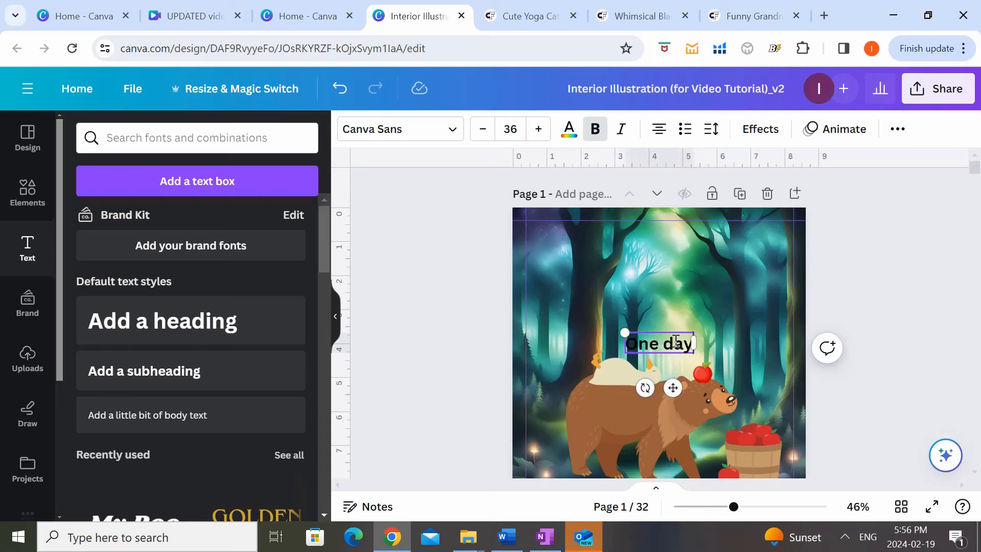
type(", Sally the bear fou")
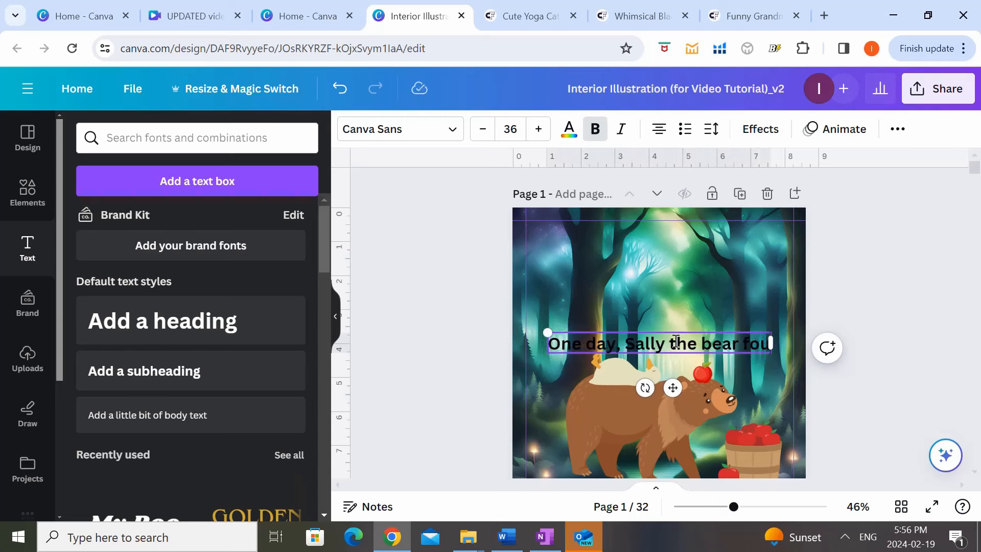
type("nd a basket of")
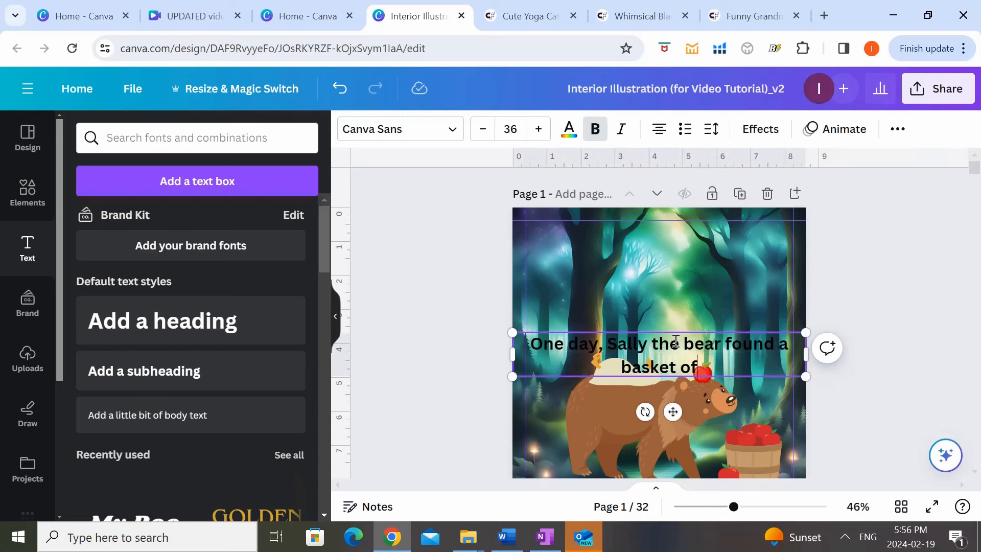
type(" apples.")
Step: Set the color of the whole caption to white
key("ctrl+a")
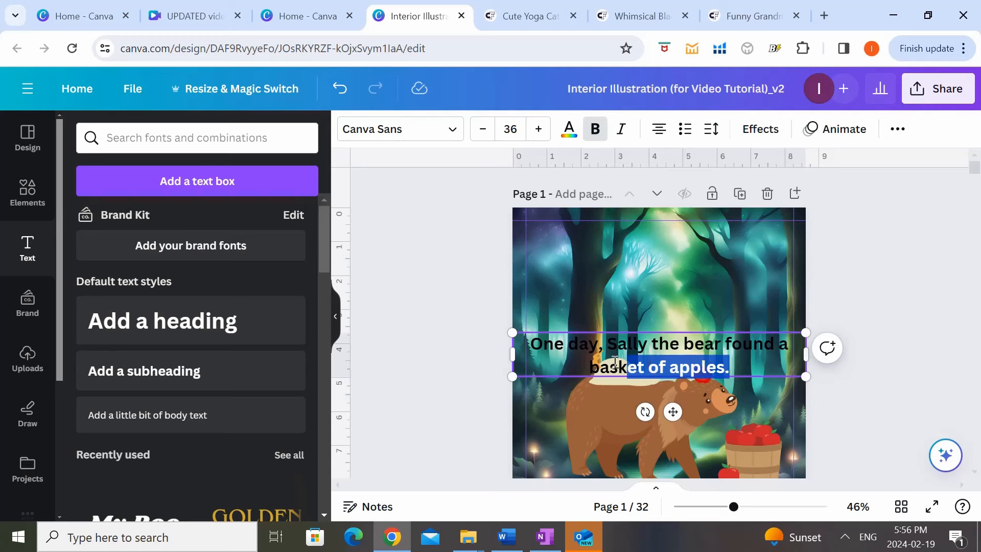
left_click(568, 131)
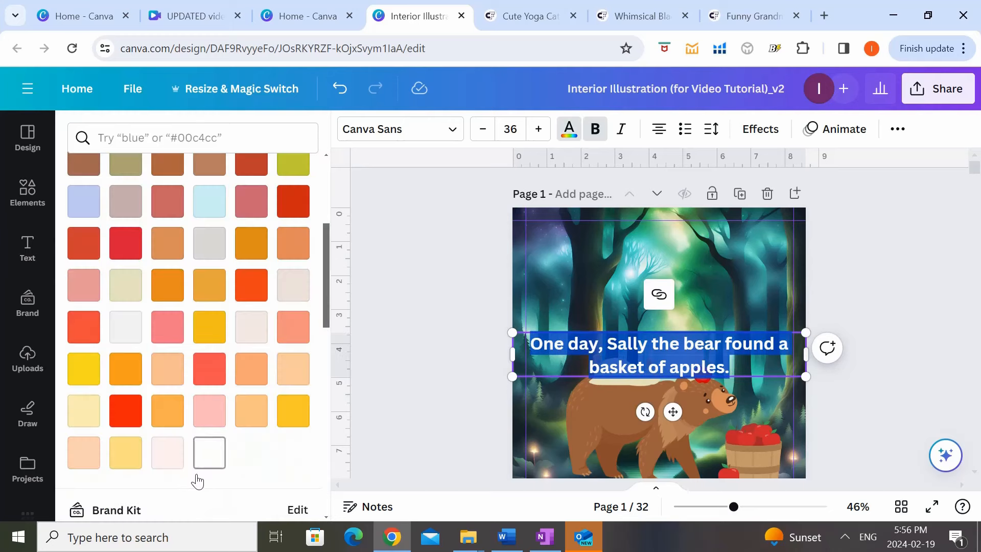
left_click(206, 460)
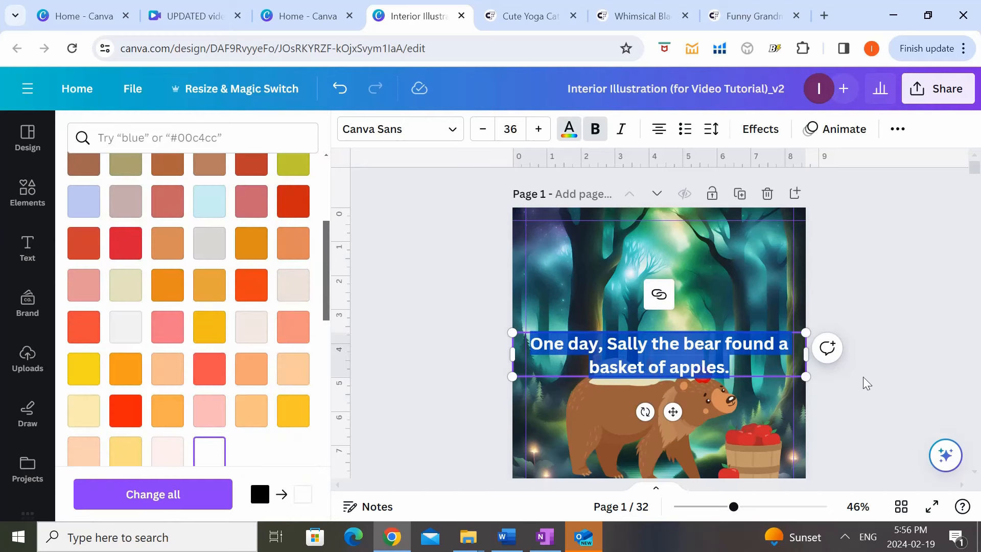
left_click(877, 398)
left_click(382, 286)
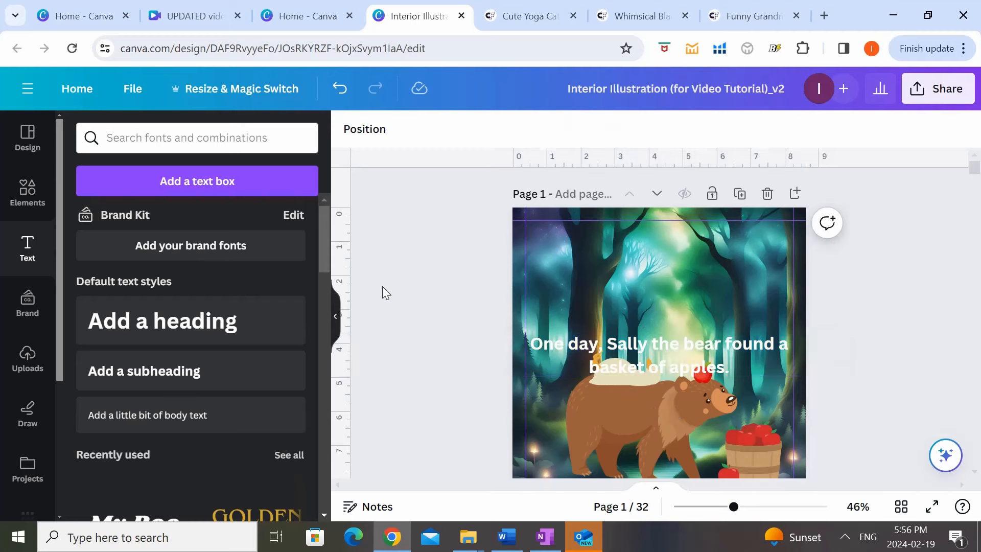
Step: Move the caption to the top of page 1 and reduce its font size to 21 so it fits on one line
left_click_drag(635, 339, 639, 232)
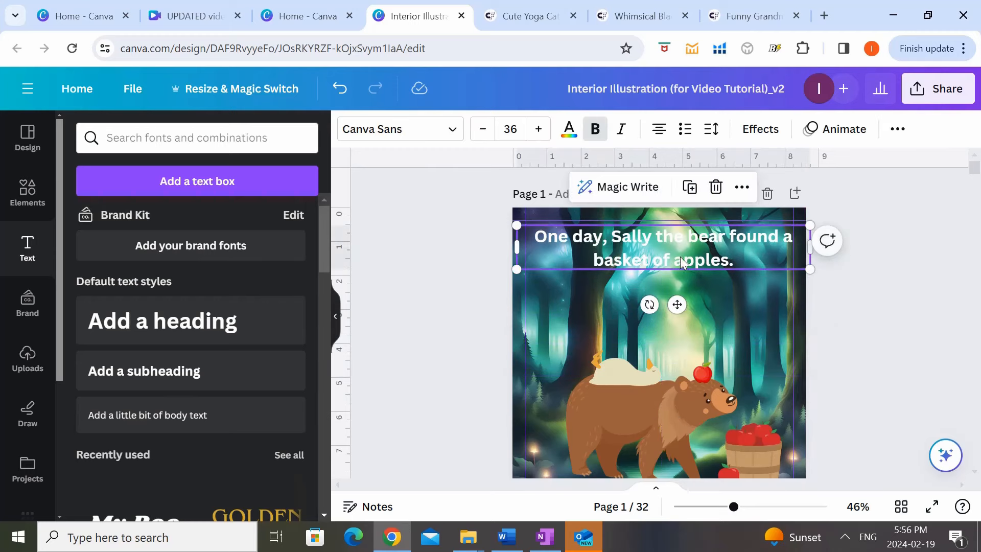
left_click(742, 263)
left_click_drag(766, 256, 614, 239)
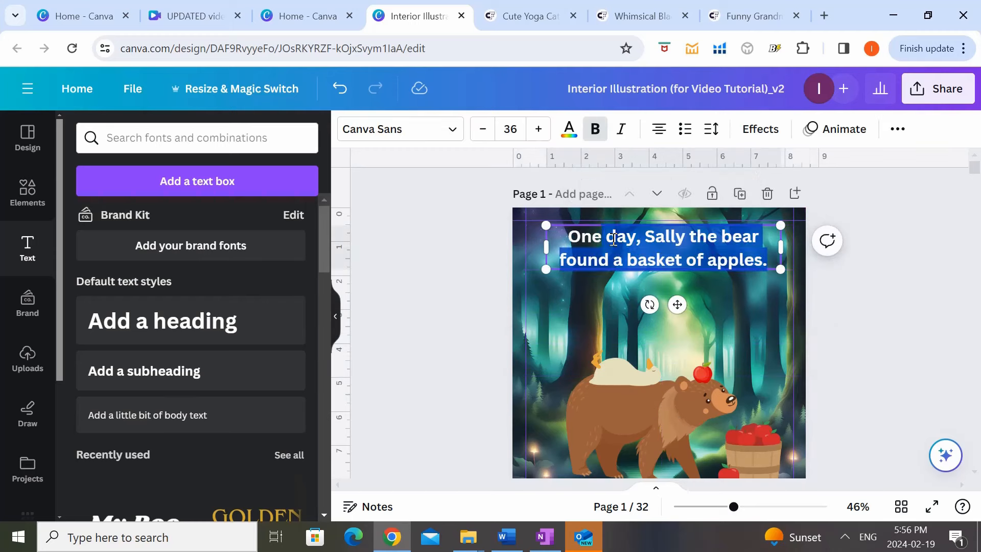
left_click(483, 129)
left_click(482, 129)
left_click(483, 130)
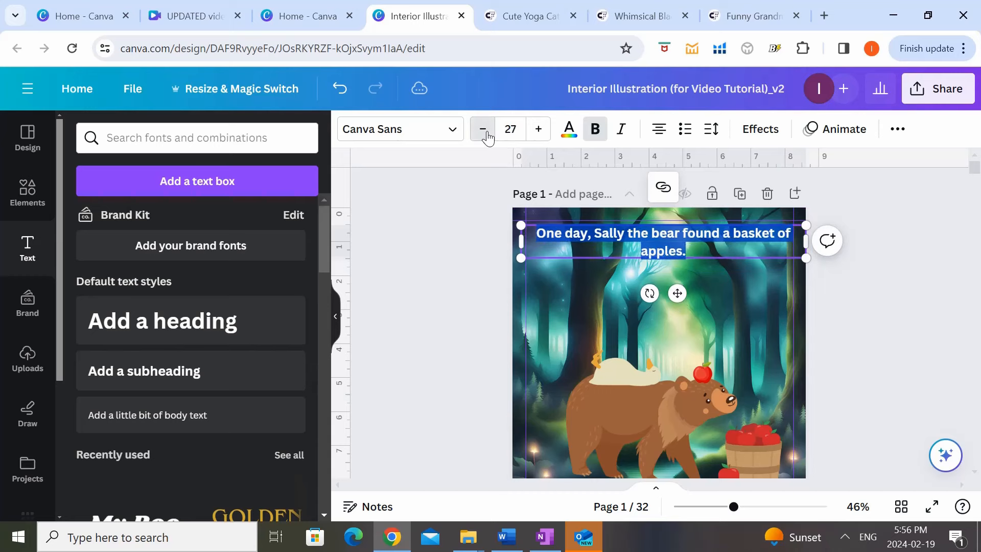
left_click(482, 129)
left_click(836, 311)
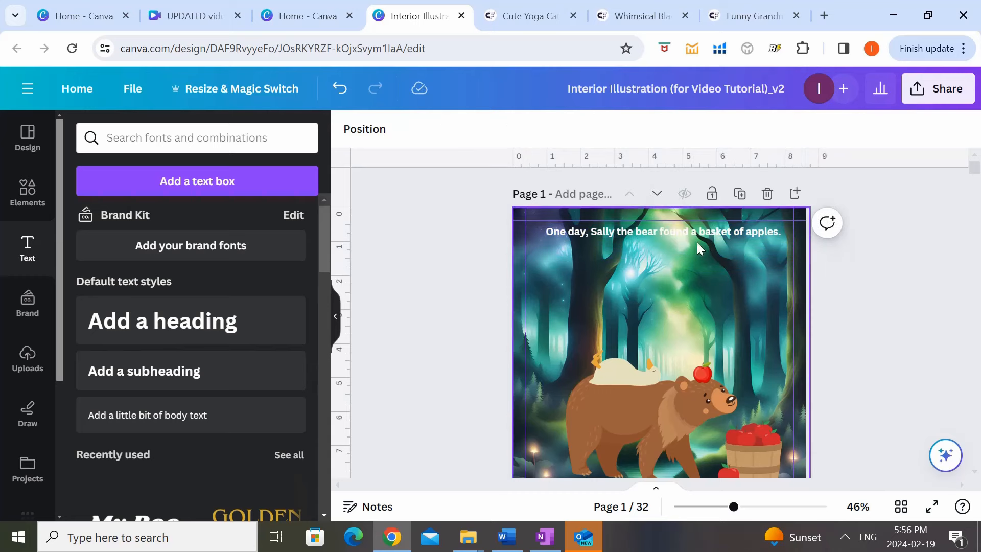
Step: Try the caption across the bear's legs near the bottom of page 1, and return it to the top of the page
left_click_drag(697, 243, 685, 460)
scroll(677, 358, "down", 1)
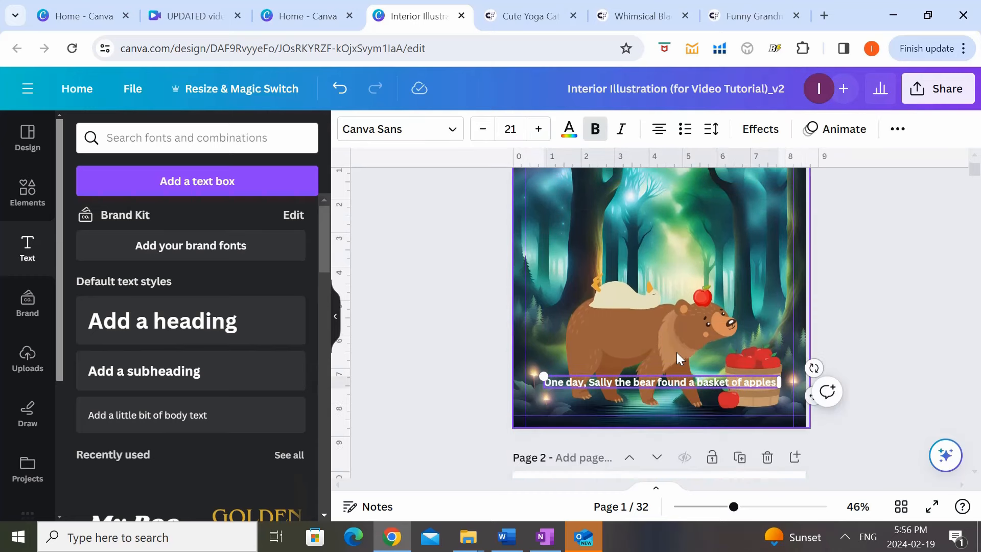
left_click_drag(679, 381, 656, 232)
left_click(836, 330)
scroll(658, 265, "up", 1)
left_click_drag(661, 310, 659, 240)
left_click(829, 271)
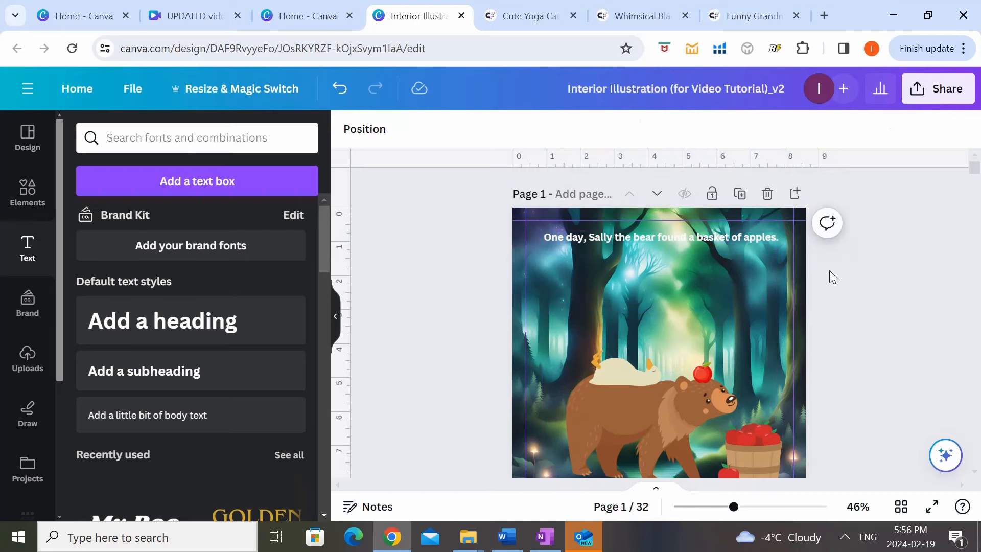
Step: Change the caption's text color to black
left_click(720, 238)
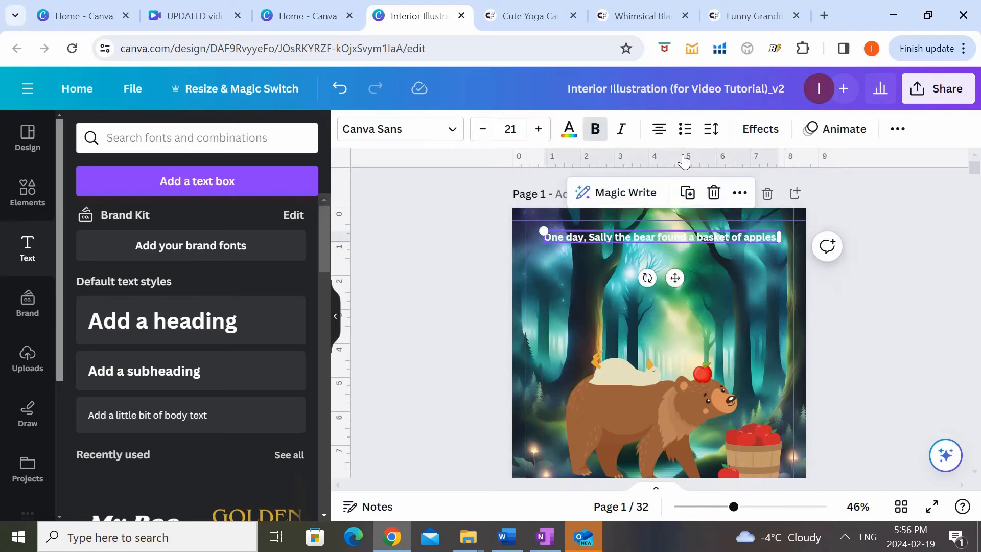
left_click(568, 130)
left_click(117, 221)
left_click(626, 229)
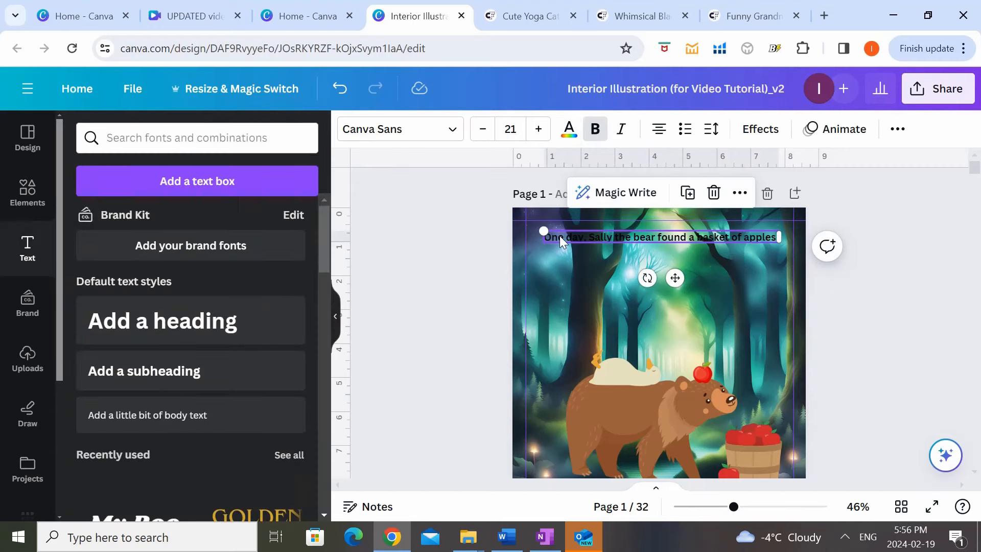
left_click(899, 291)
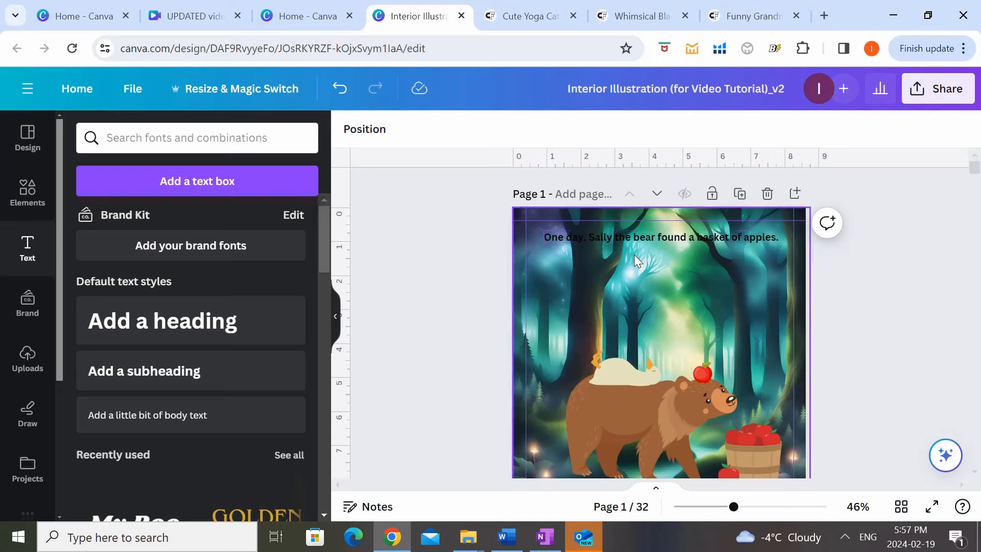
Step: Add a rounded square shape to page 1 and fill it with white
left_click(43, 193)
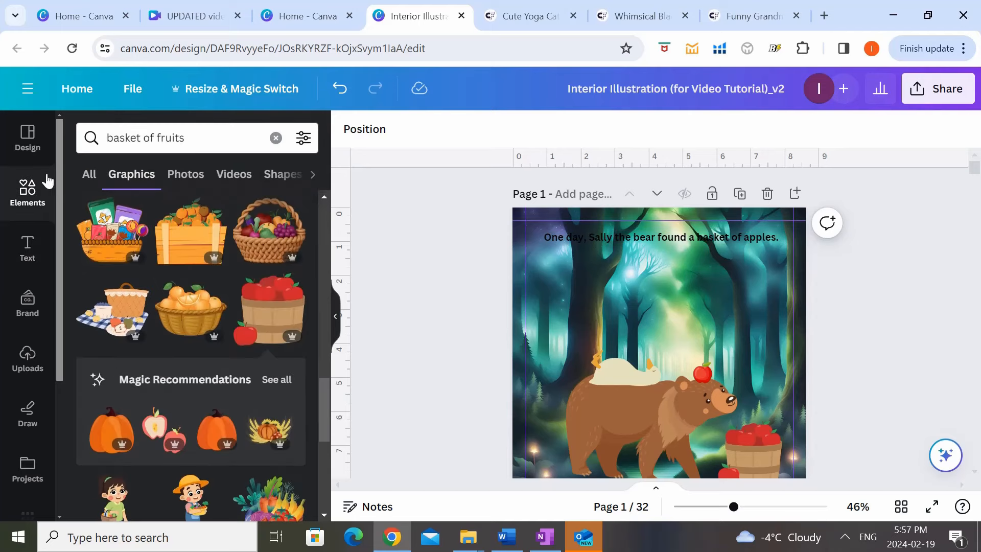
left_click(276, 139)
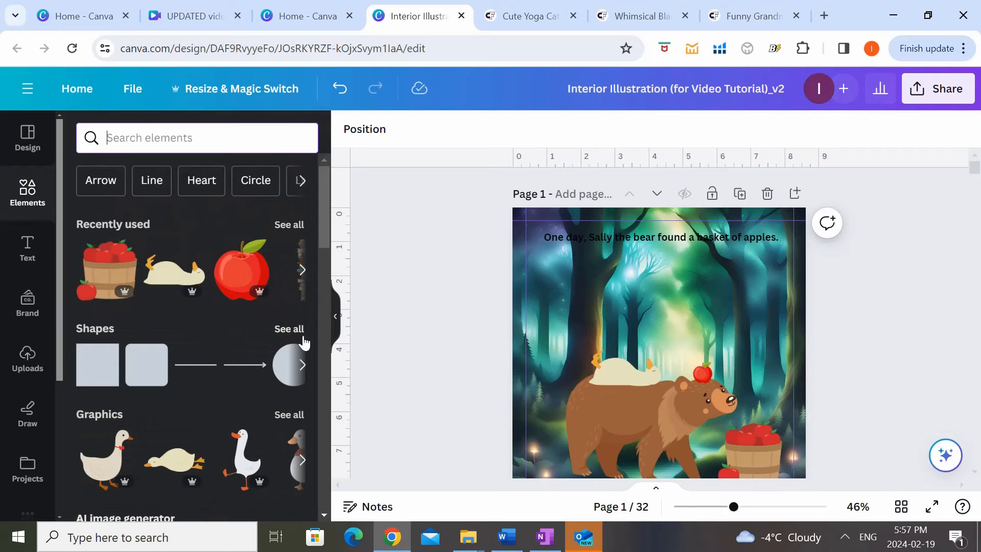
left_click(289, 329)
left_click(156, 364)
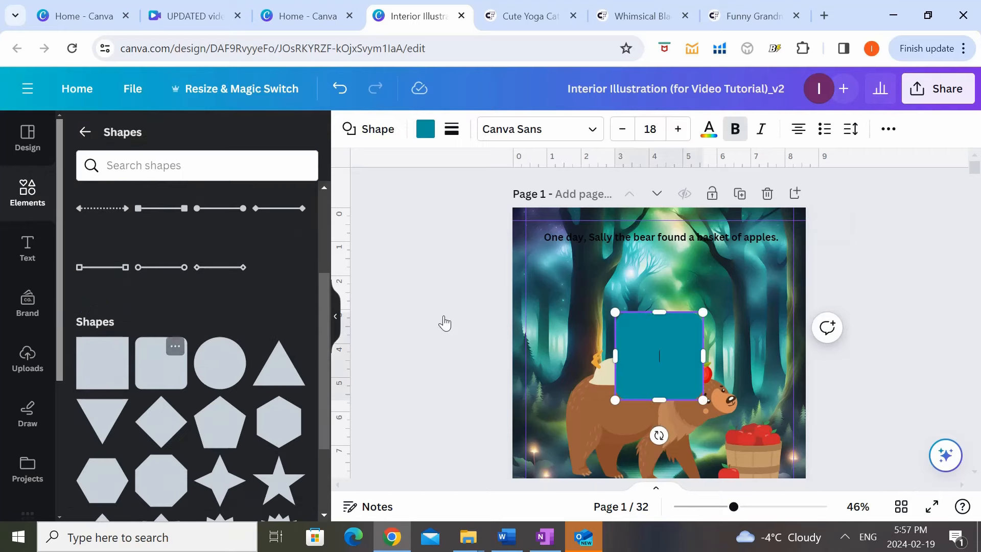
left_click(641, 360)
left_click(425, 129)
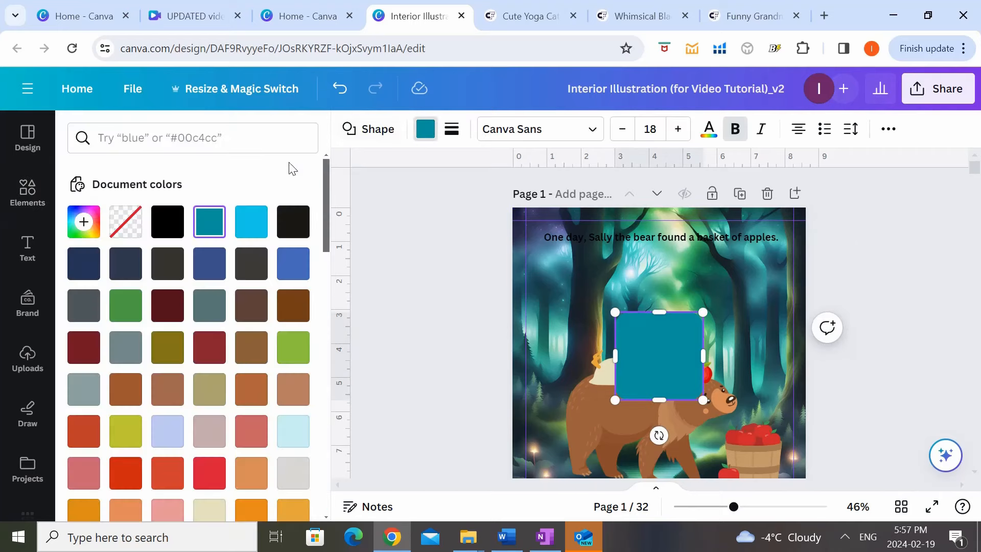
scroll(255, 306, "down", 10)
left_click(280, 305)
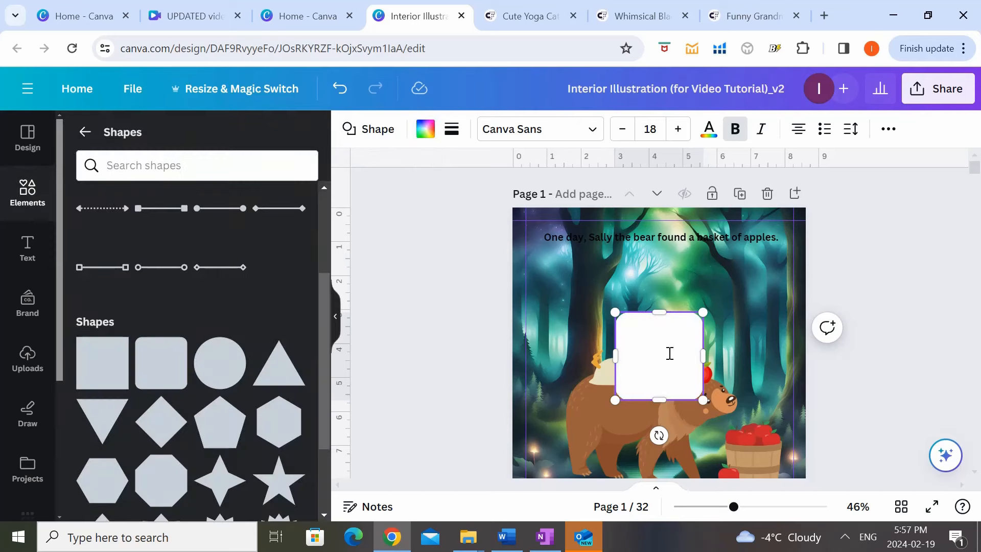
Step: Stretch the white rounded shape to about 7.2 by 0.9 inches and position it behind the caption as a text background
left_click_drag(668, 365, 576, 264)
left_click_drag(581, 308, 781, 241)
left_click(865, 285)
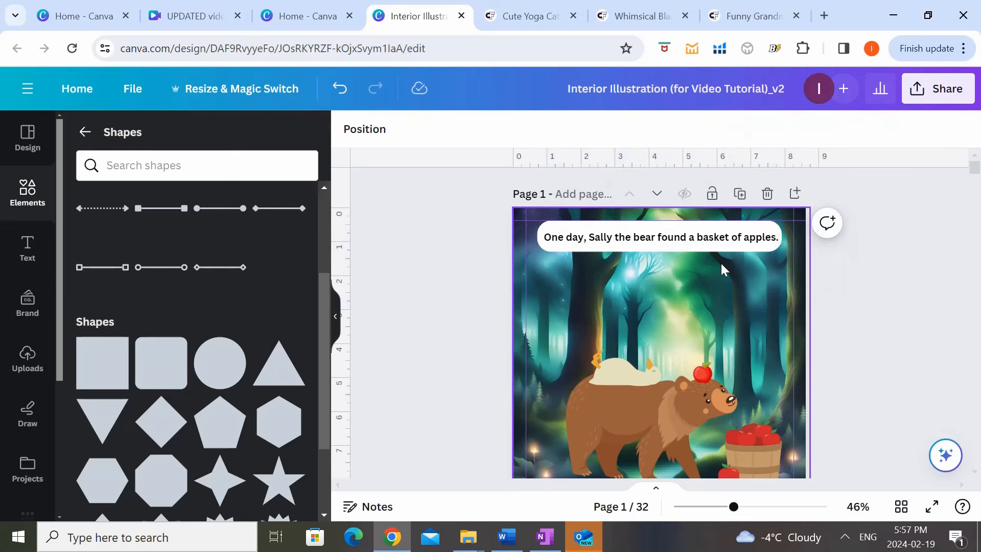
Step: Make the white rounded shape behind the page 1 caption partly transparent so the forest shows through
left_click(766, 233)
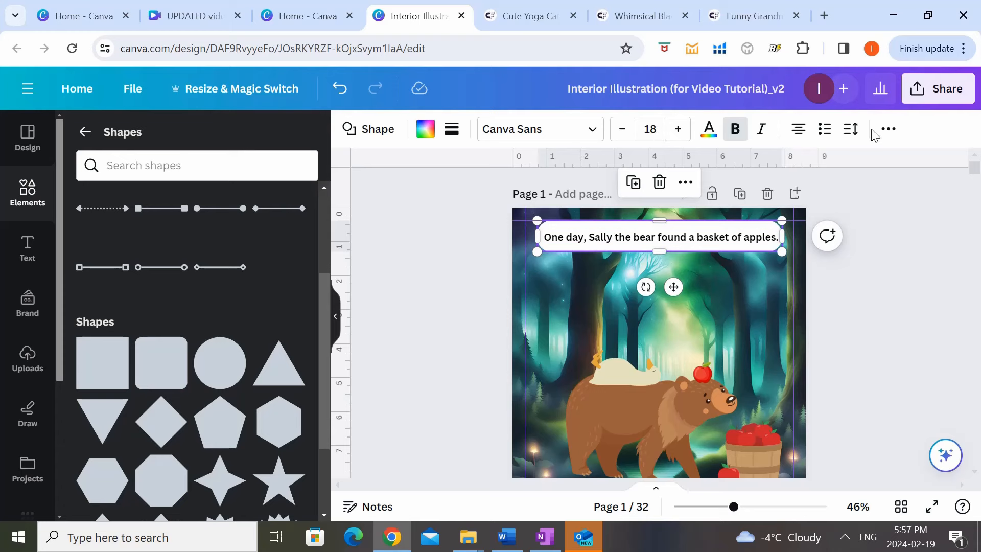
left_click(888, 129)
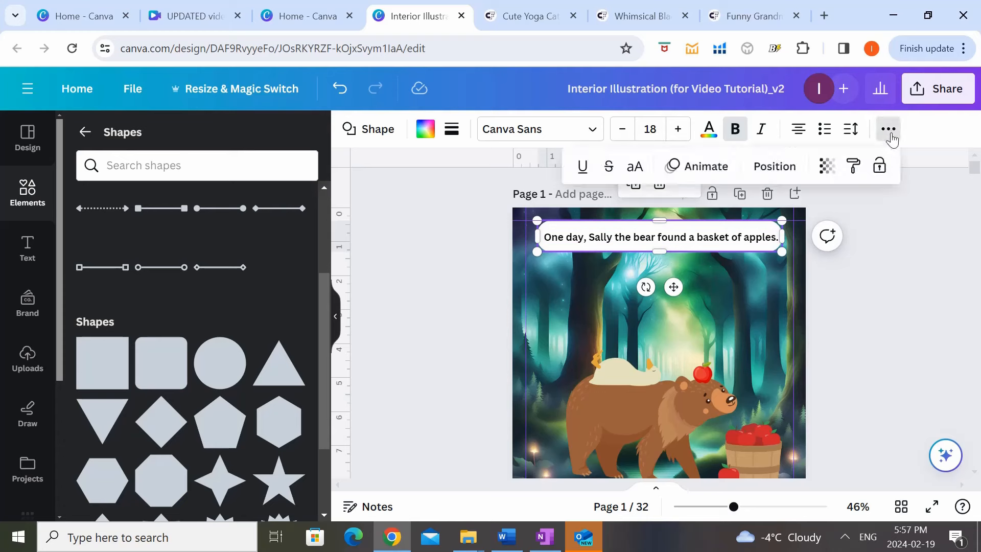
left_click(825, 174)
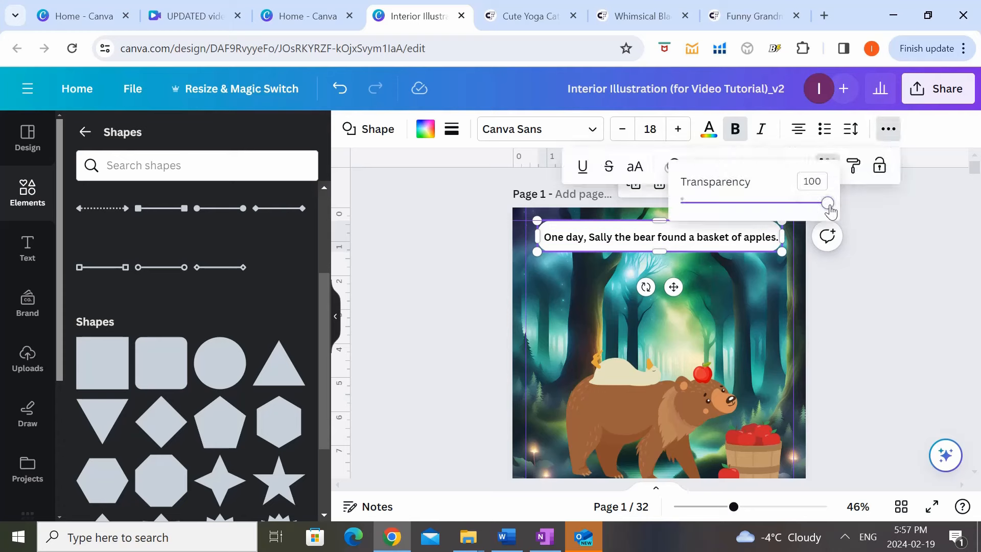
left_click_drag(828, 207, 783, 214)
left_click(887, 294)
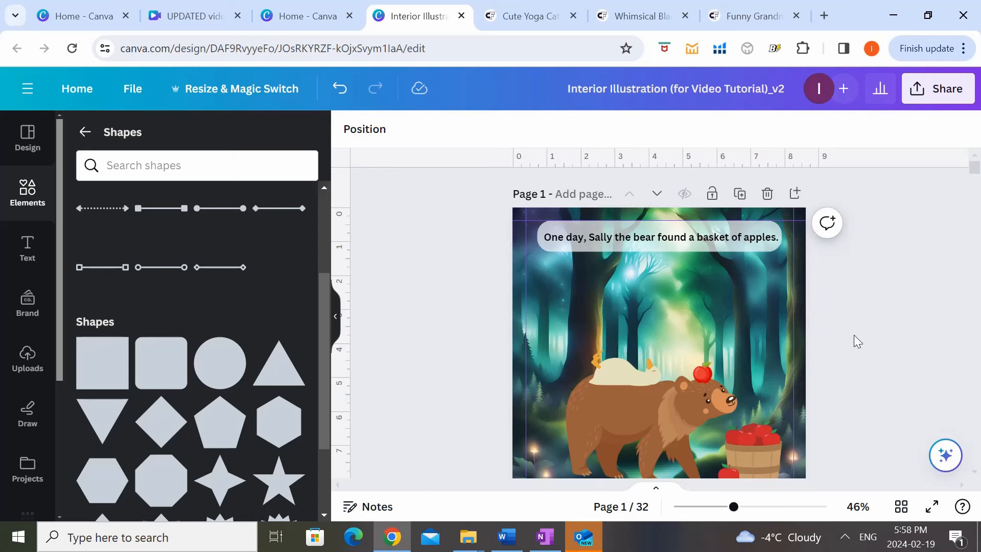
Step: Examine in the page overview how the story text is placed and kept readable on the book's other pages
scroll(853, 335, "down", 3)
scroll(853, 335, "up", 3)
left_click(901, 506)
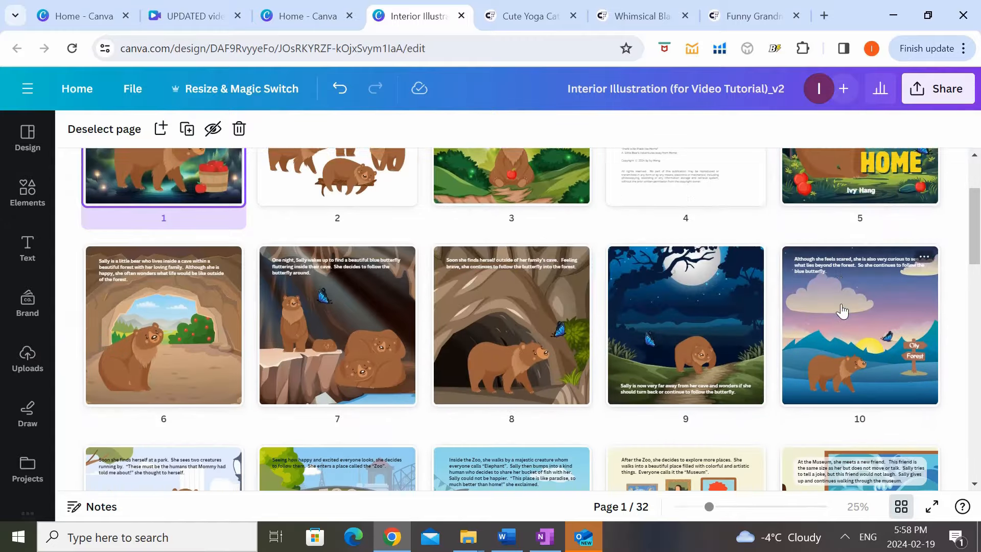
scroll(842, 310, "down", 3)
scroll(606, 286, "up", 3)
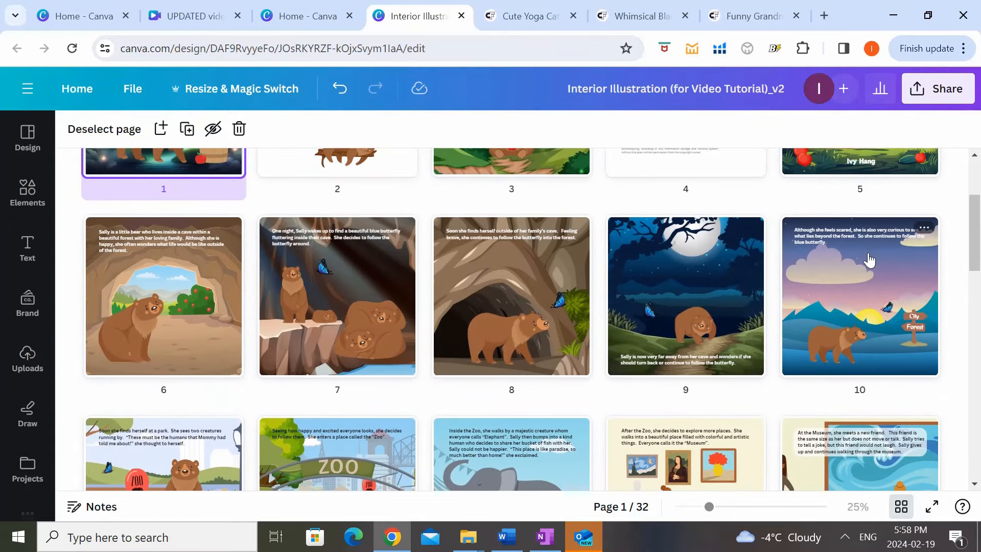
scroll(577, 237, "down", 1)
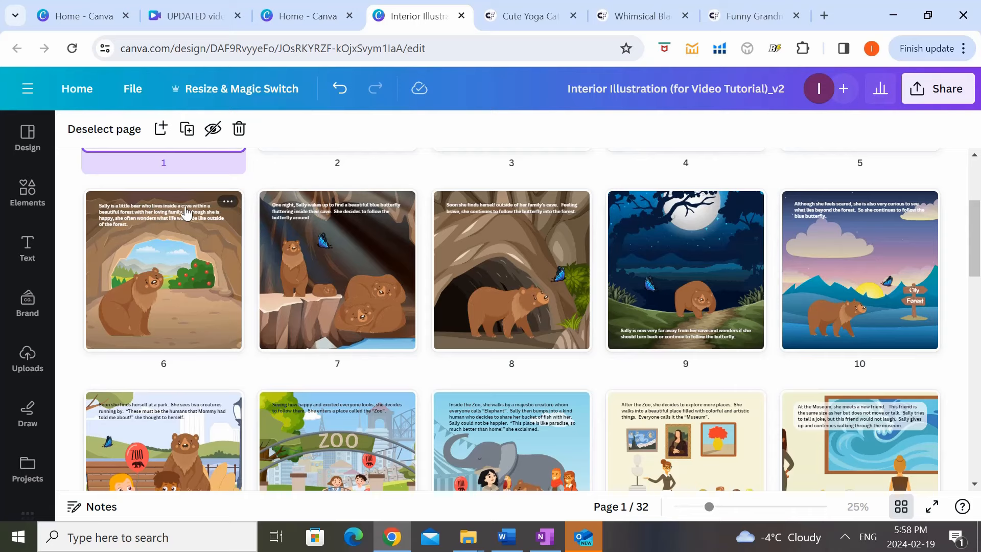
left_click_drag(975, 257, 975, 278)
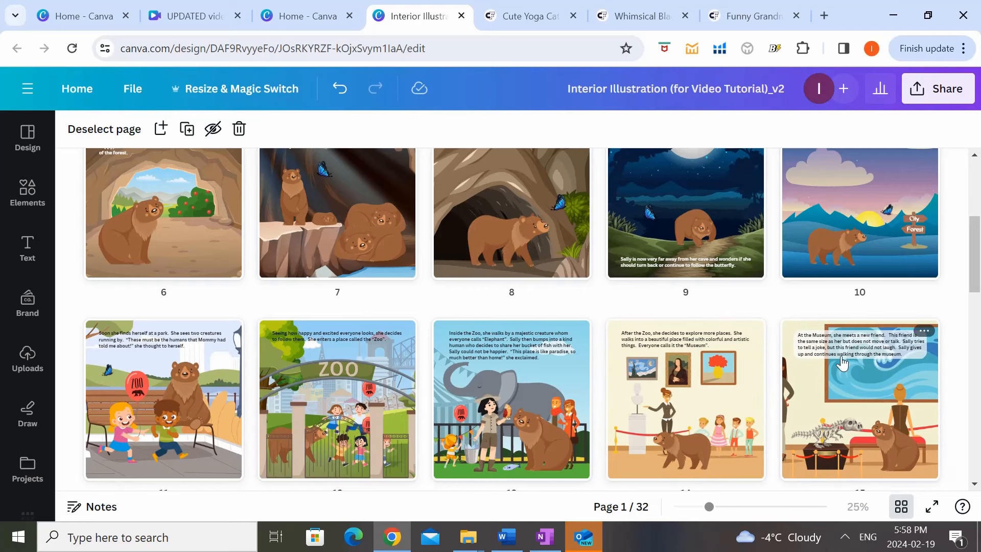
mouse_move(785, 359)
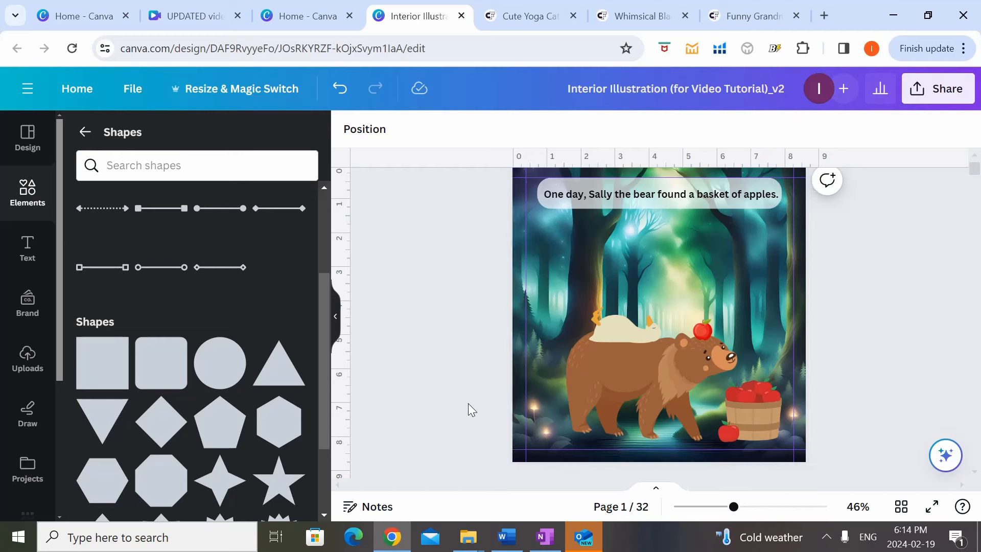
Step: Move the bear on page 1 down so that its feet cross the lower margin guide
left_click(605, 357)
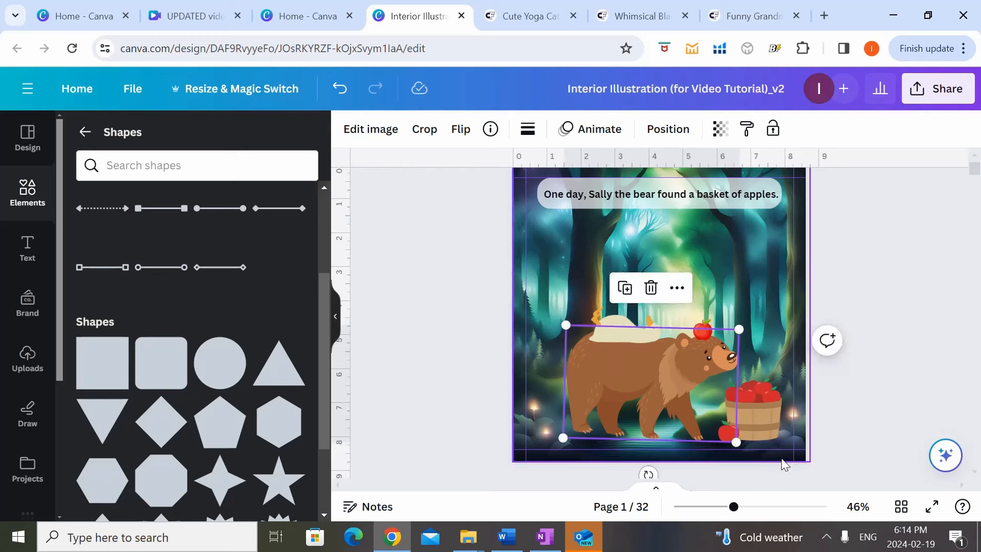
left_click_drag(663, 390, 662, 408)
left_click(872, 414)
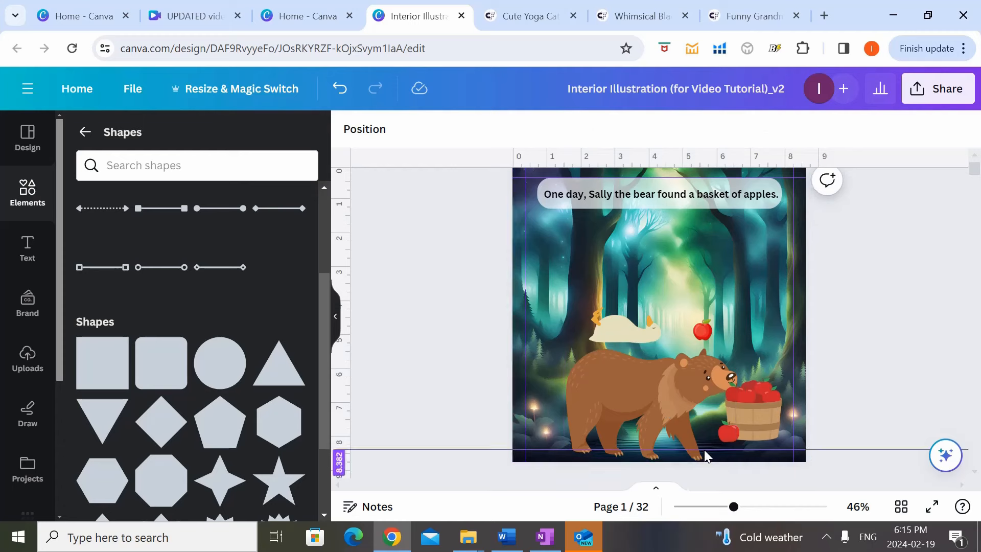
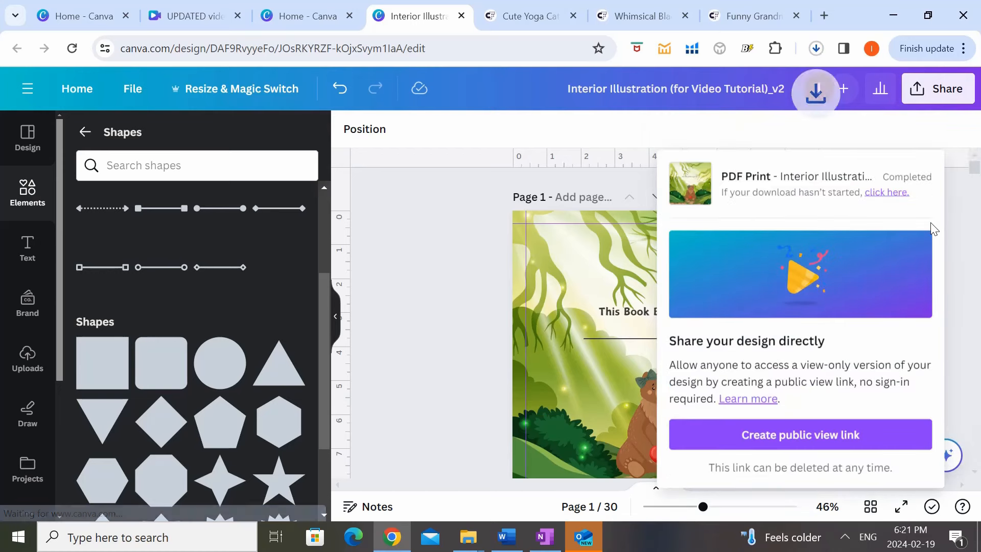
Step: Open the exported print PDF of the interior and look through its pages
left_click(887, 192)
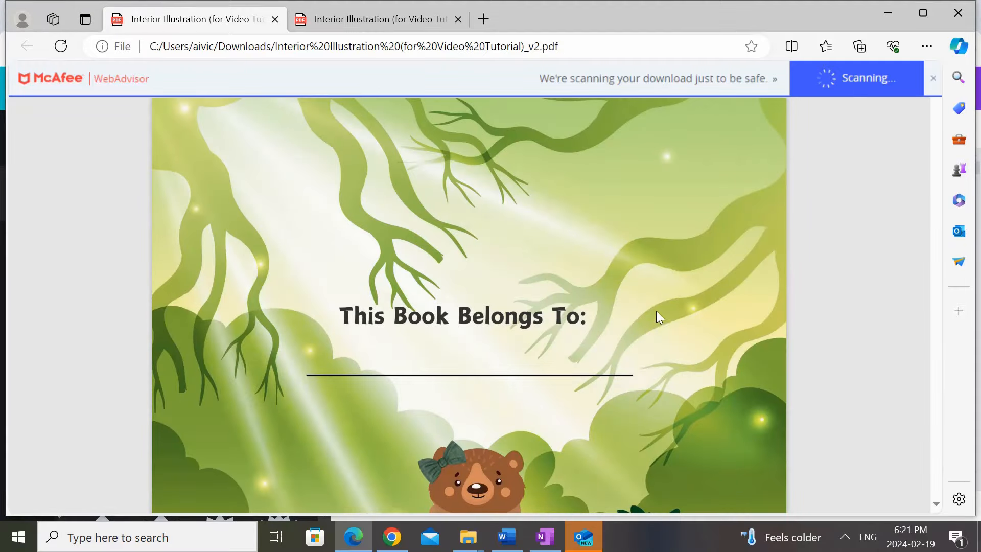
scroll(664, 320, "down", 10)
scroll(667, 321, "down", 10)
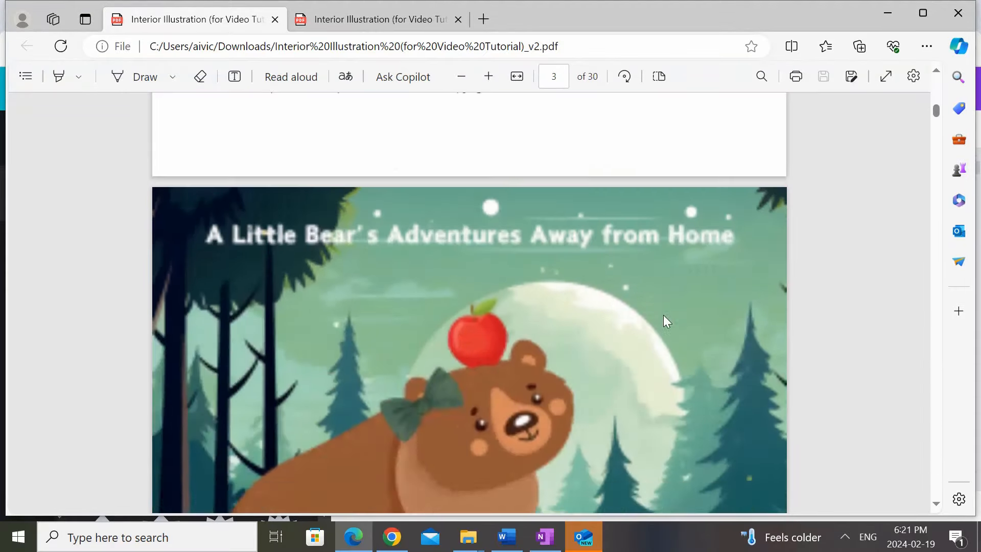
scroll(663, 314, "down", 15)
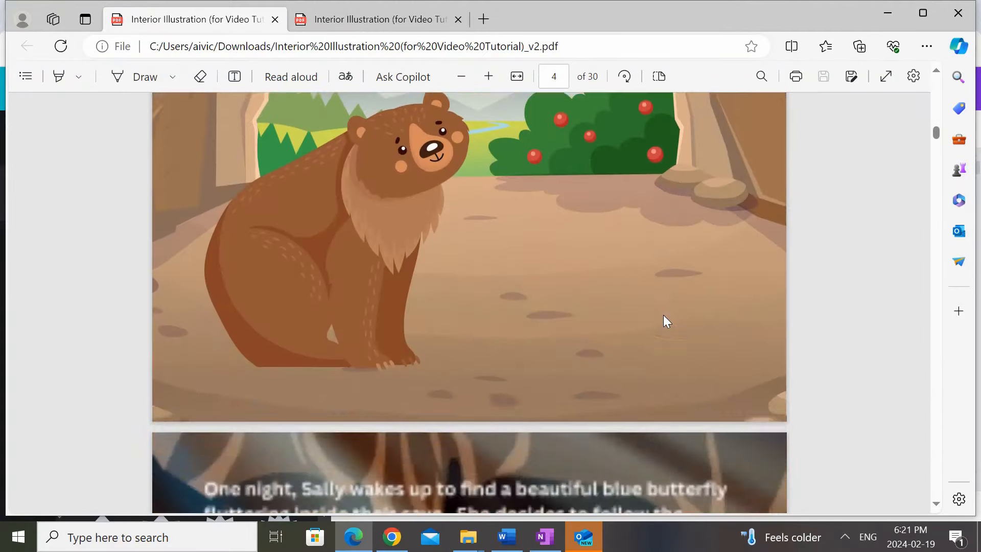
scroll(700, 290, "down", 10)
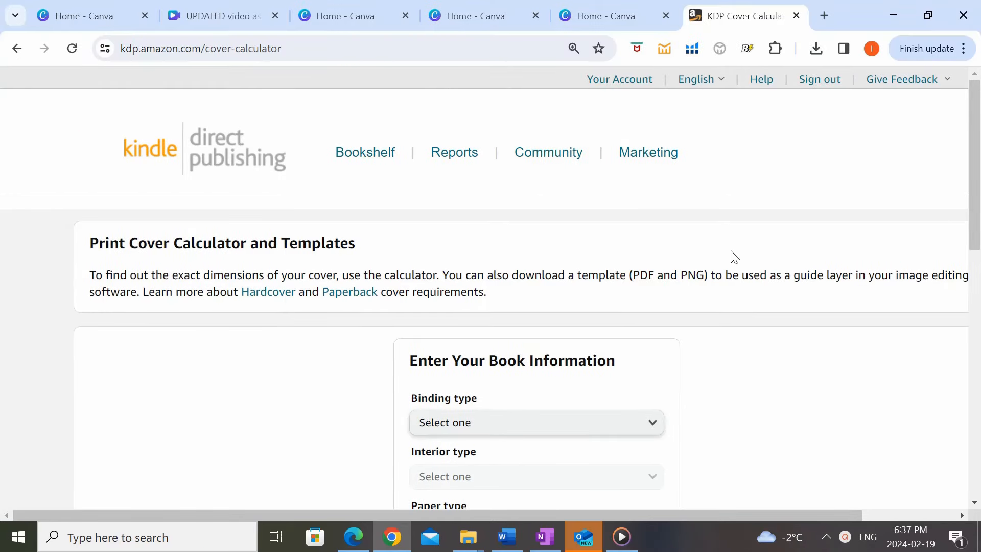
Step: In the KDP Print Cover Calculator, set the binding type to Paperback and the interior type to Premium color
scroll(734, 257, "down", 3)
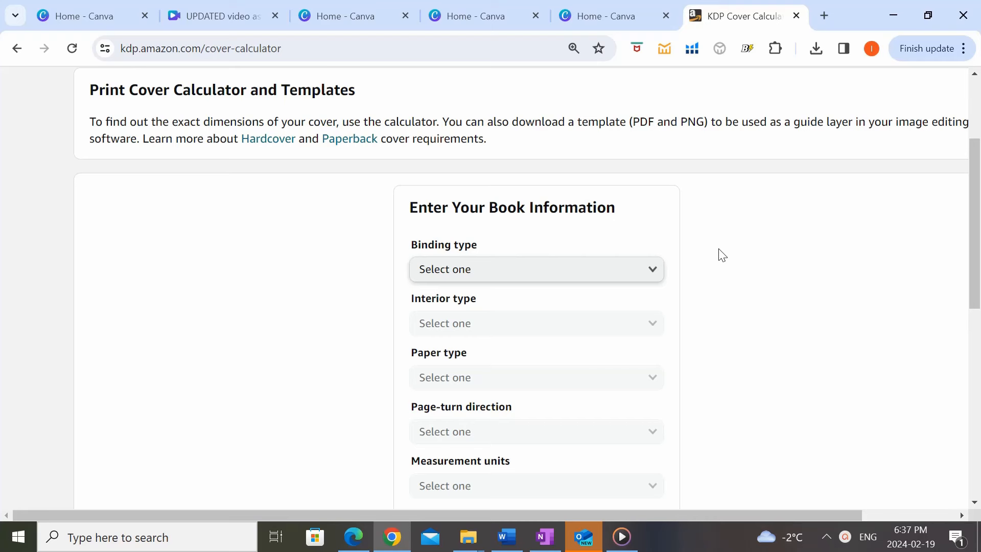
scroll(720, 254, "down", 2)
left_click(643, 201)
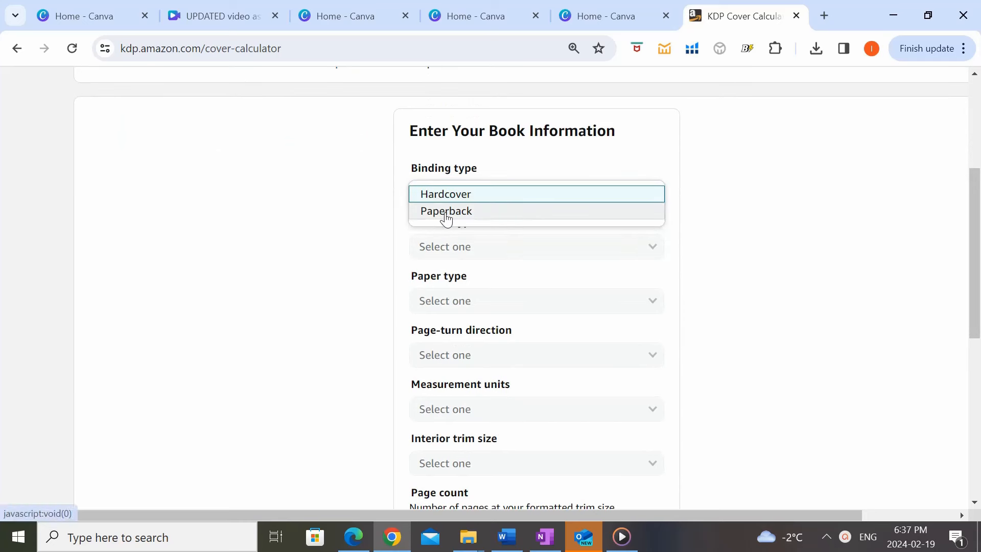
left_click(473, 218)
left_click(626, 249)
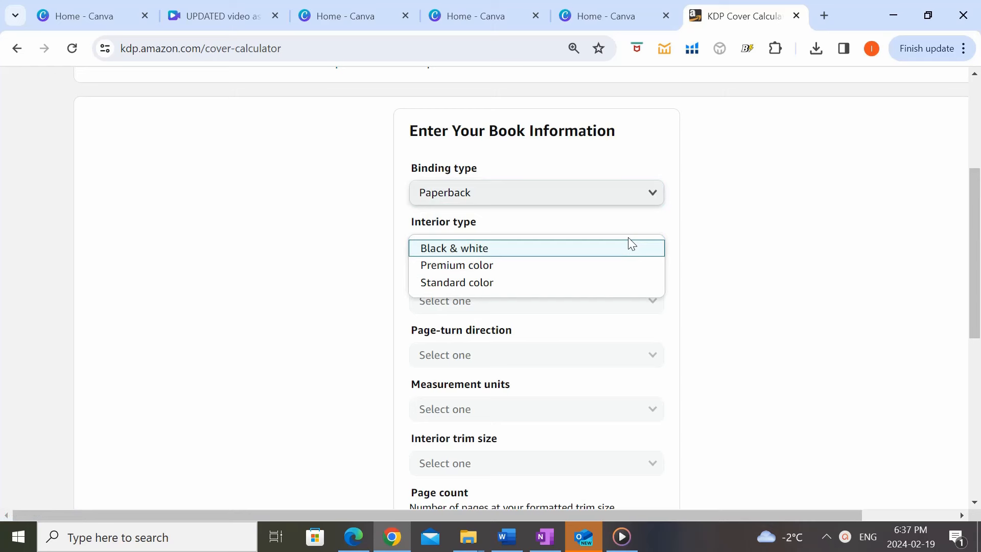
left_click(486, 266)
Step: Set the paper type to White paper and the page-turn direction to Left to Right
scroll(569, 282, "down", 1)
left_click(564, 230)
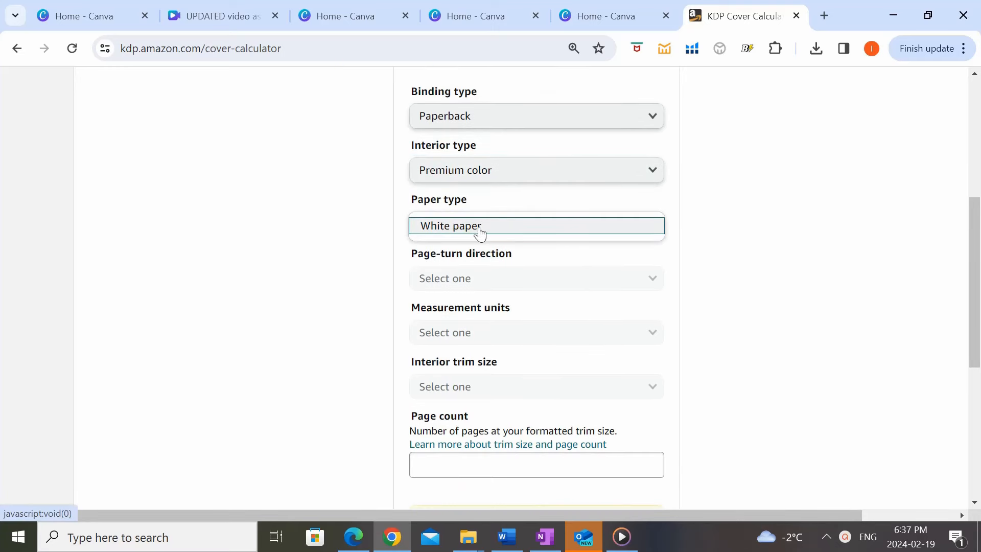
left_click(628, 228)
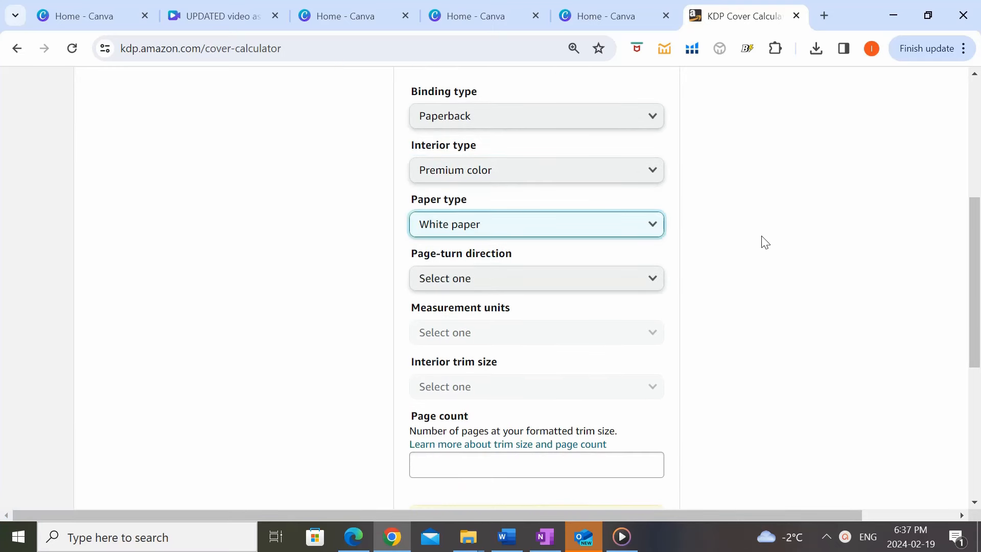
scroll(716, 230, "down", 1)
left_click(627, 213)
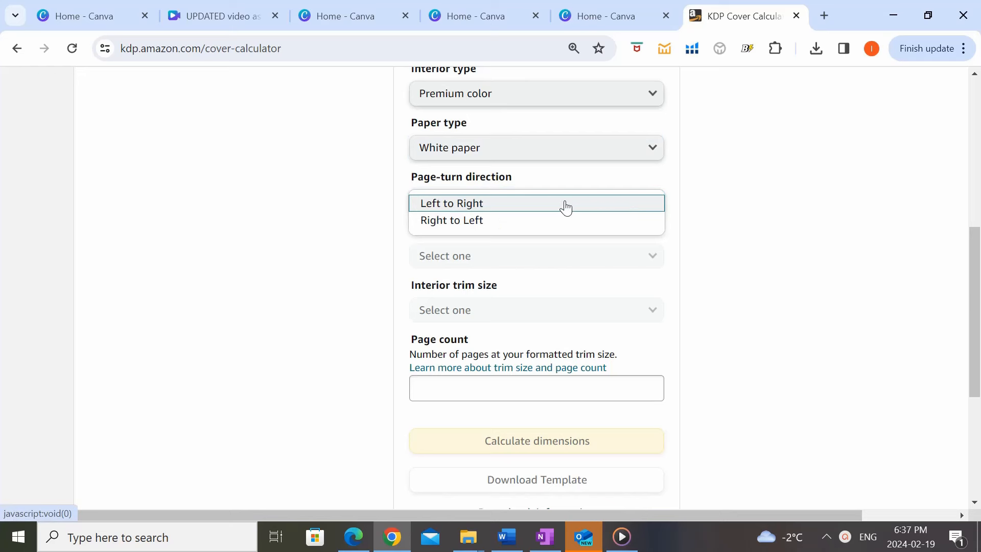
left_click(528, 207)
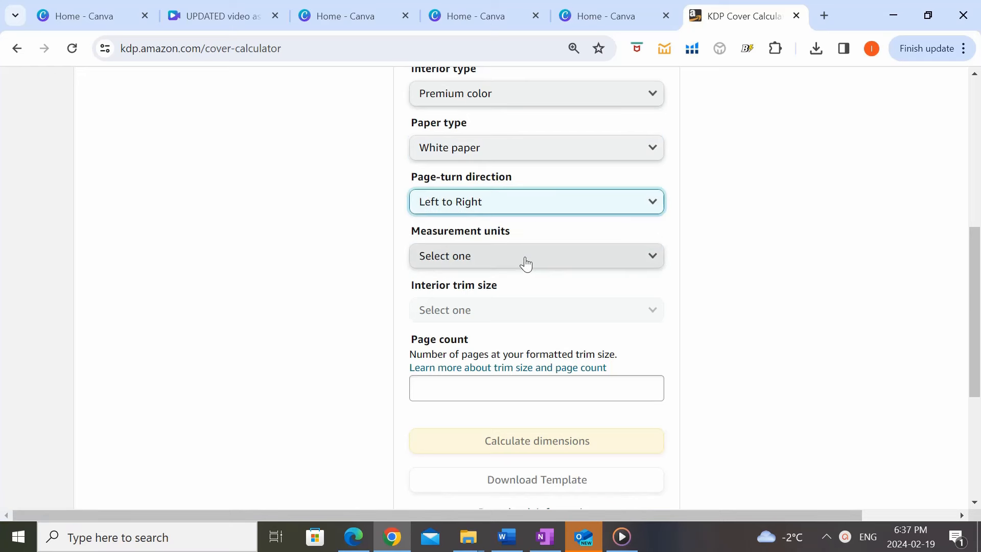
Step: Set the measurement units to Inches and the interior trim size to 8.5 x 8.5 in
left_click(525, 257)
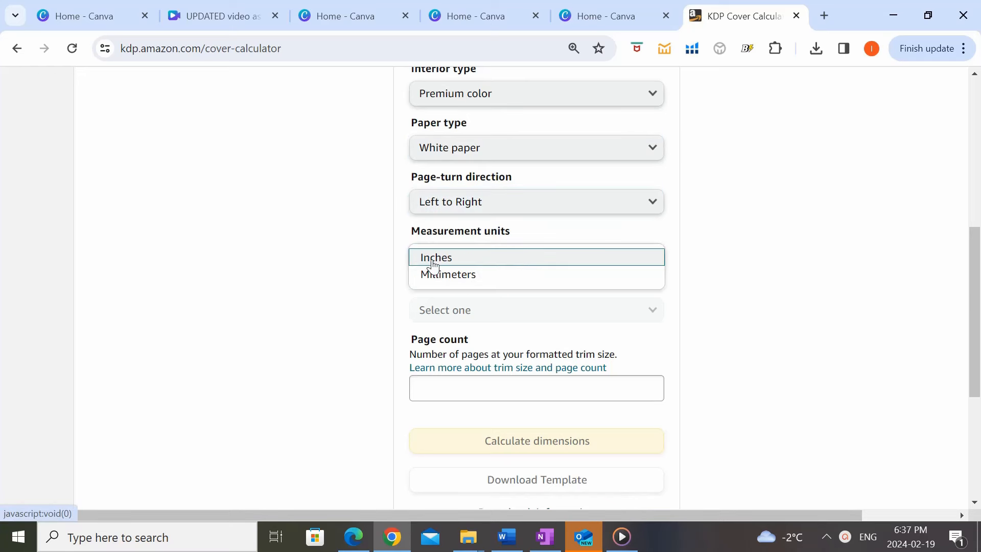
left_click(469, 258)
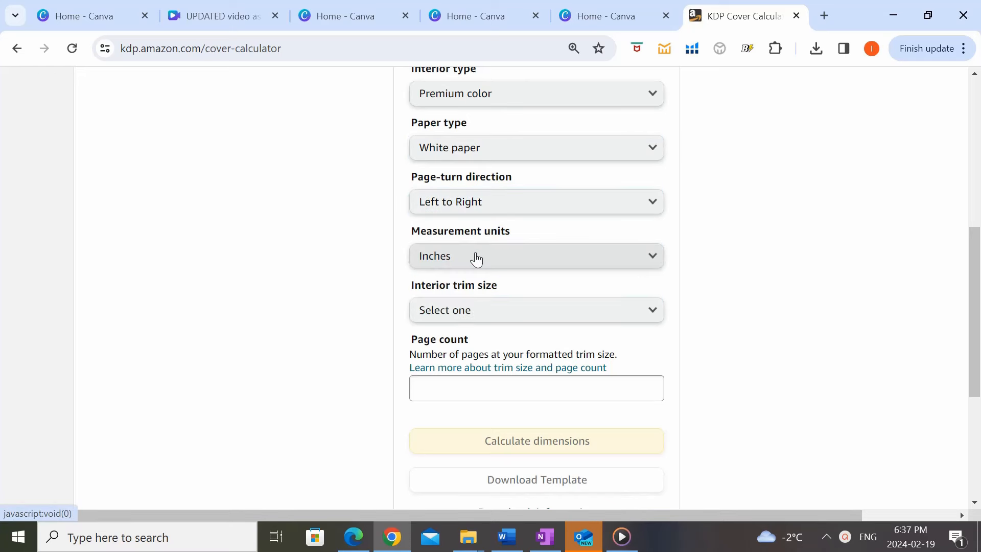
left_click(615, 310)
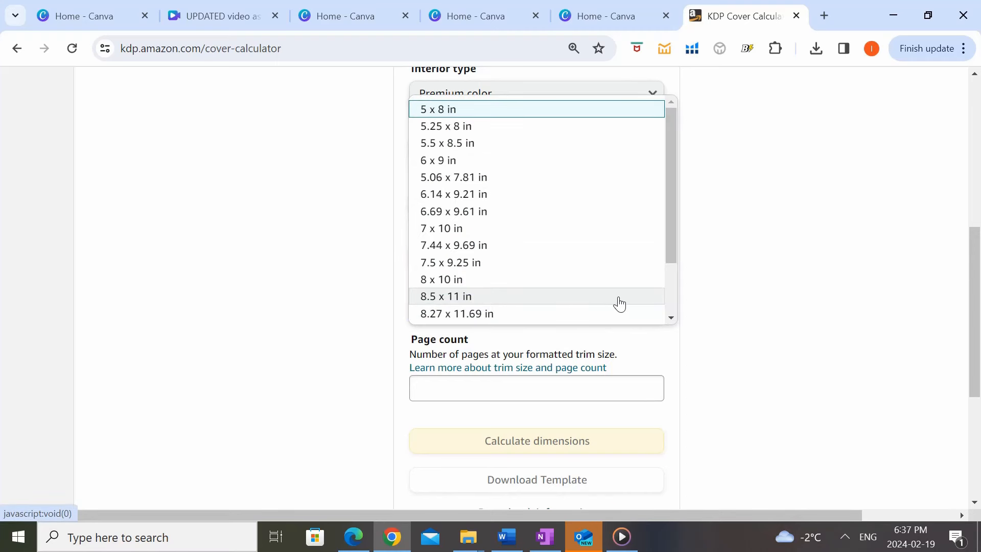
scroll(622, 300, "down", 2)
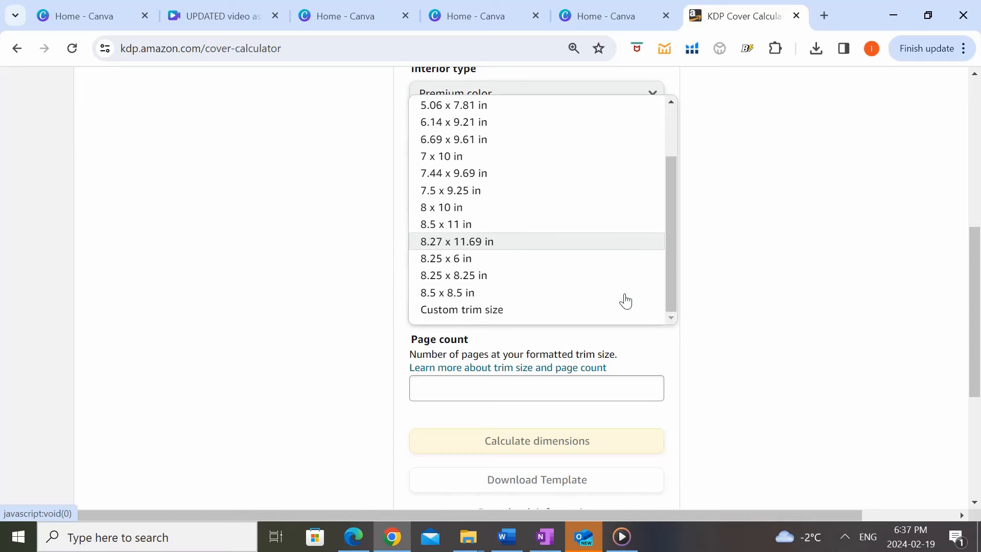
left_click(470, 301)
Step: Check the interior PDF's number of pages and enter 30 as the page count in the cover calculator
scroll(591, 317, "down", 2)
left_click(591, 317)
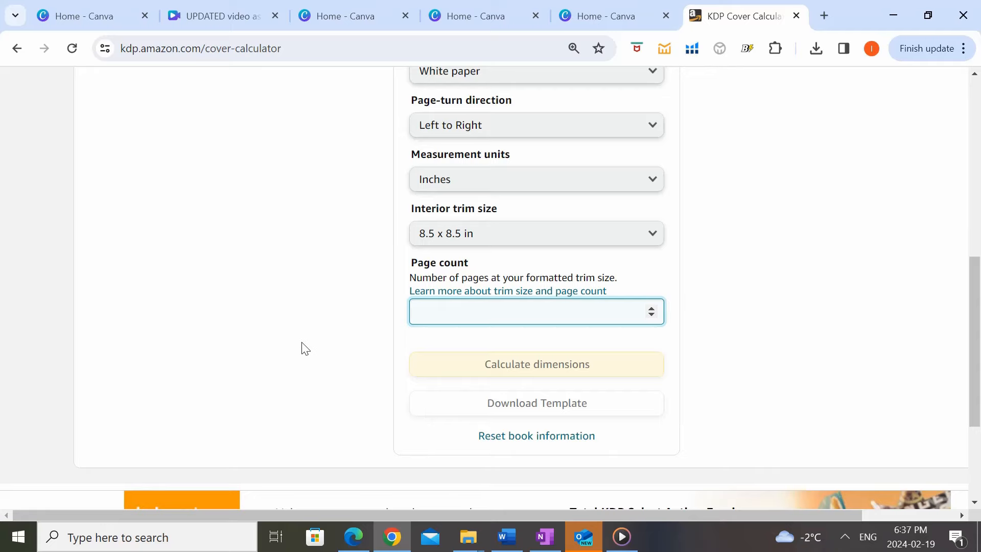
left_click(353, 536)
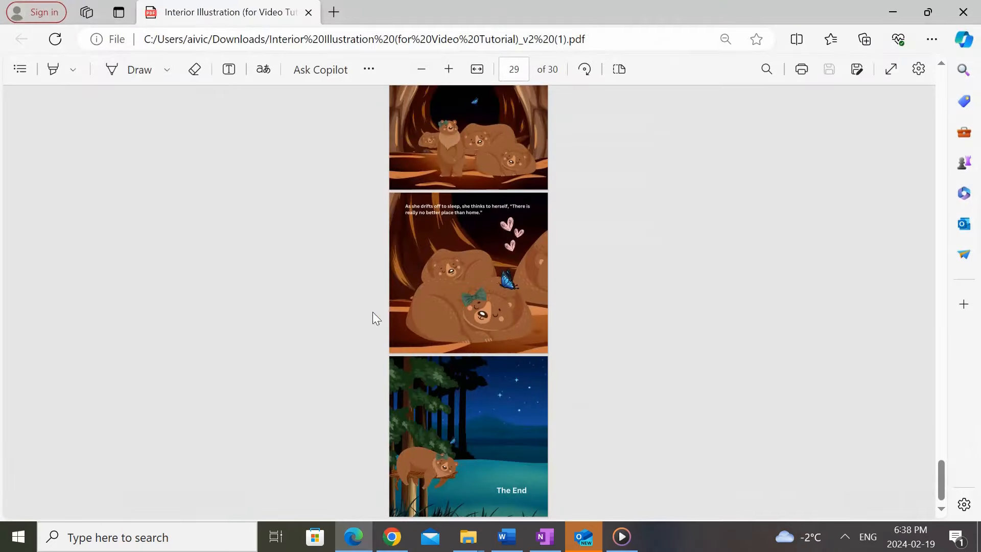
scroll(684, 316, "up", 1)
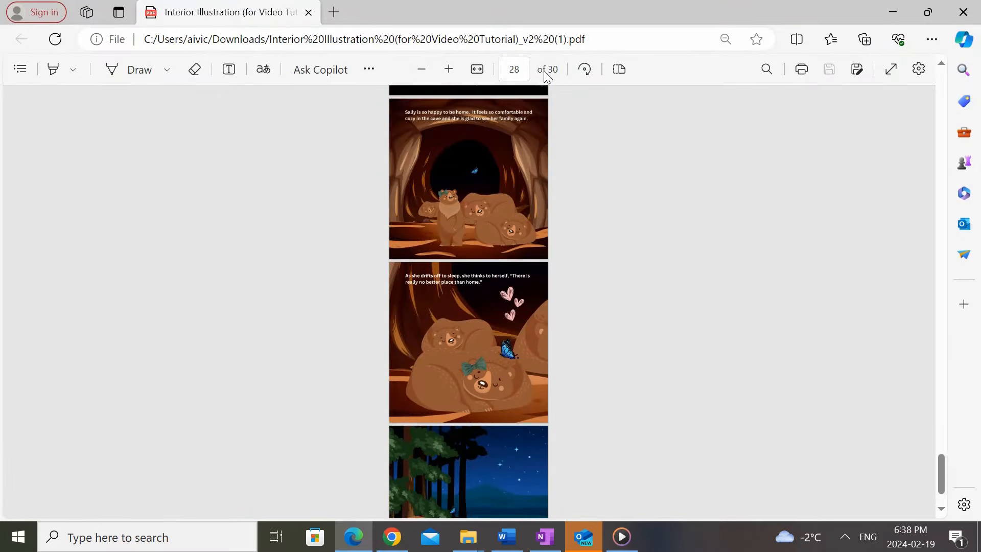
left_click(893, 12)
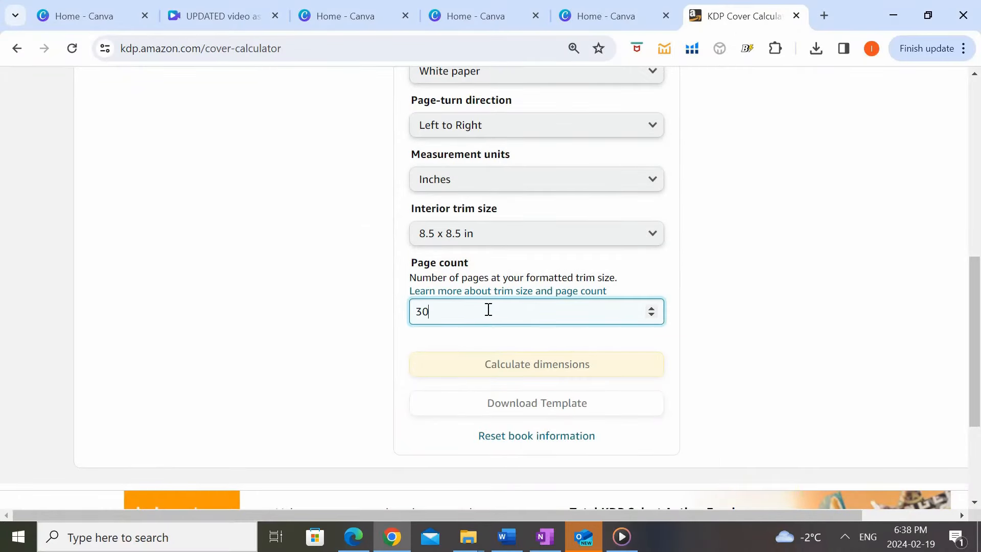
left_click(733, 323)
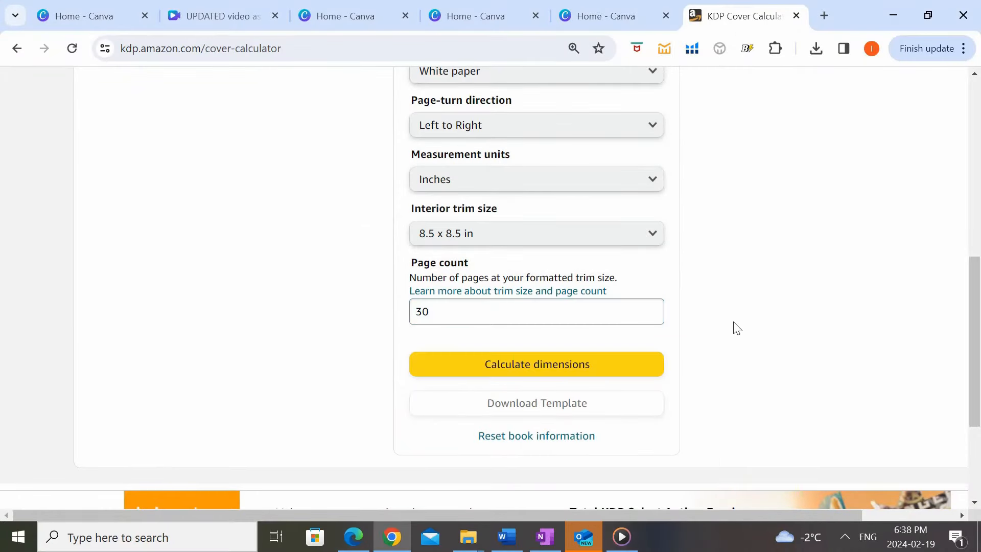
Step: Calculate the cover dimensions and review the resulting size table and cover diagram
left_click(600, 371)
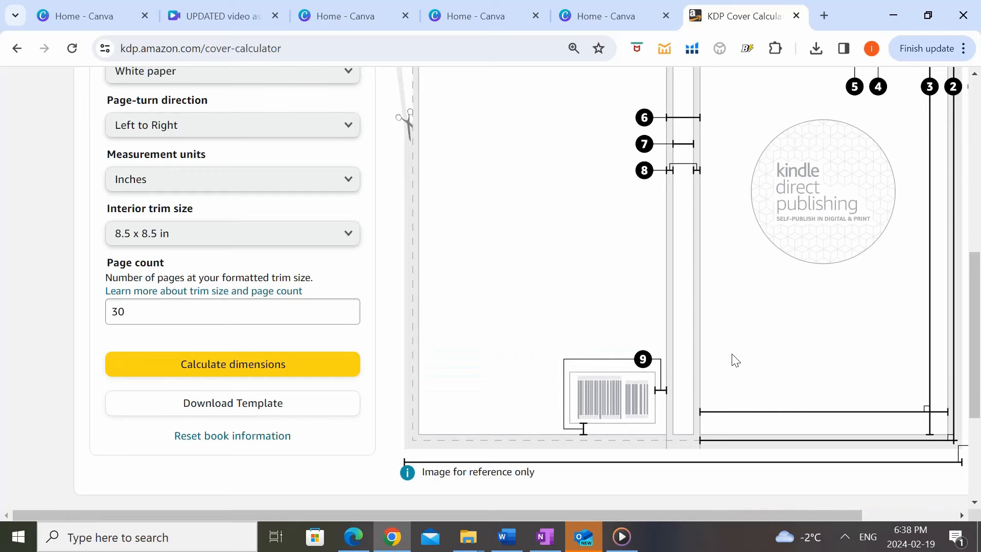
scroll(649, 402, "up", 3)
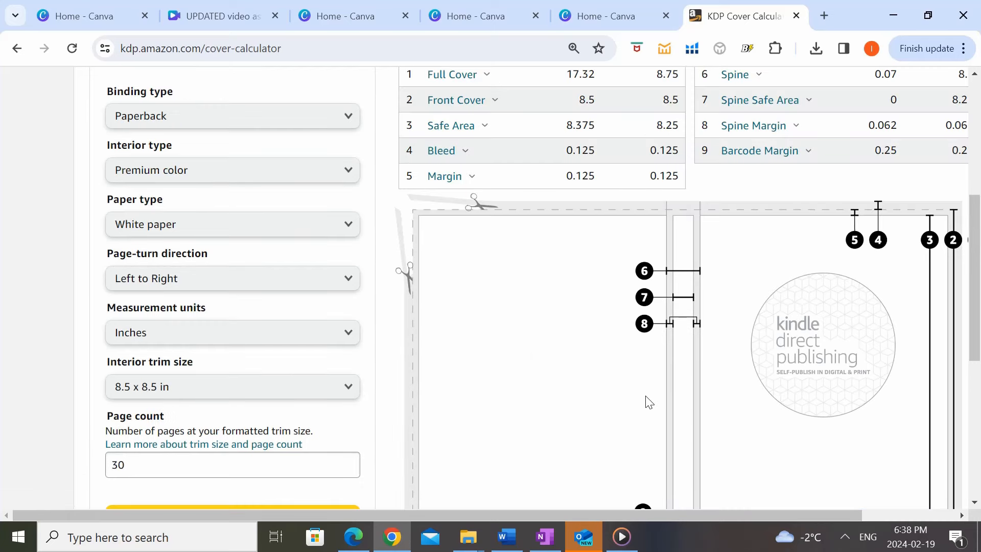
scroll(648, 401, "up", 1)
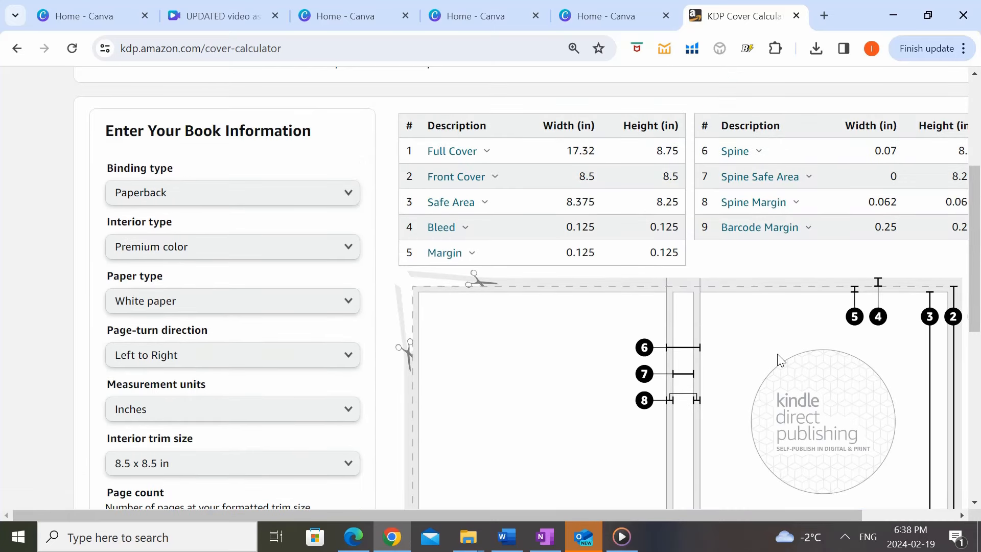
Step: Download the cover template and open its PDF from the zip archive to check the overall cover dimensions
scroll(777, 354, "down", 4)
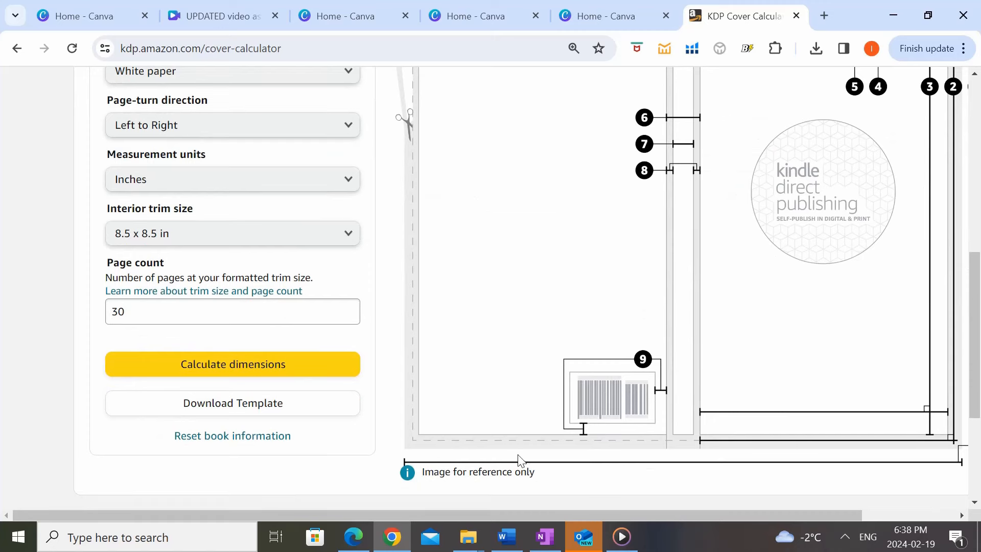
left_click(325, 405)
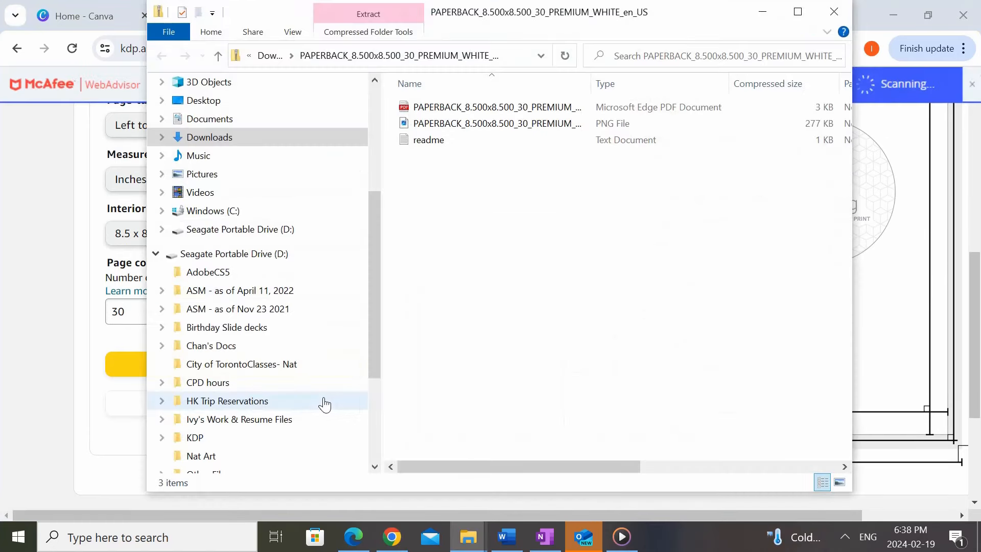
double_click(528, 108)
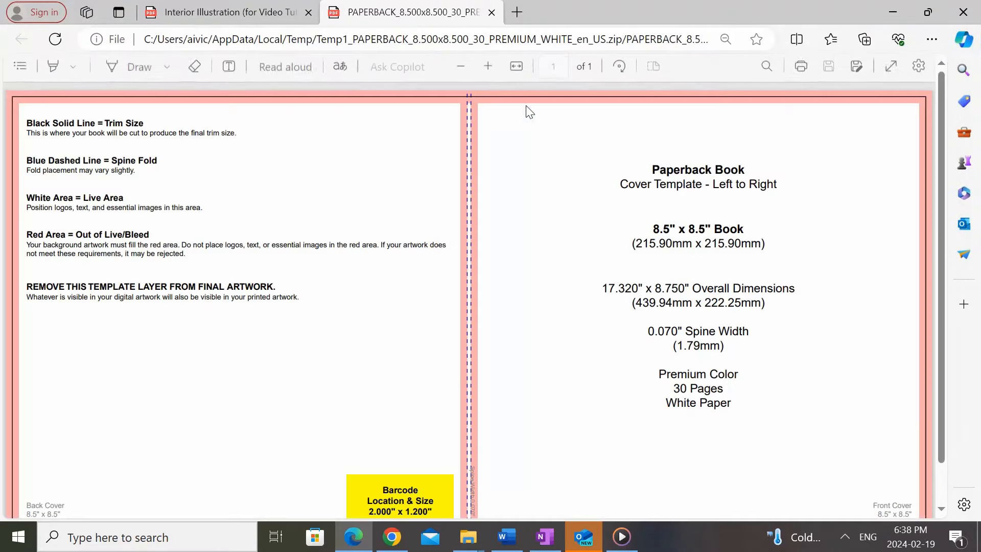
scroll(596, 223, "up", 1)
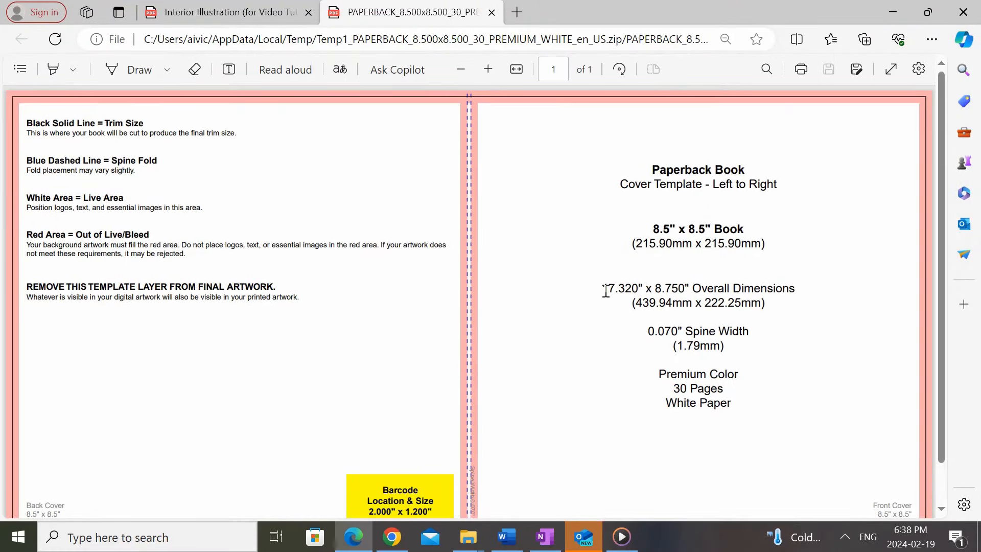
left_click_drag(605, 291, 692, 286)
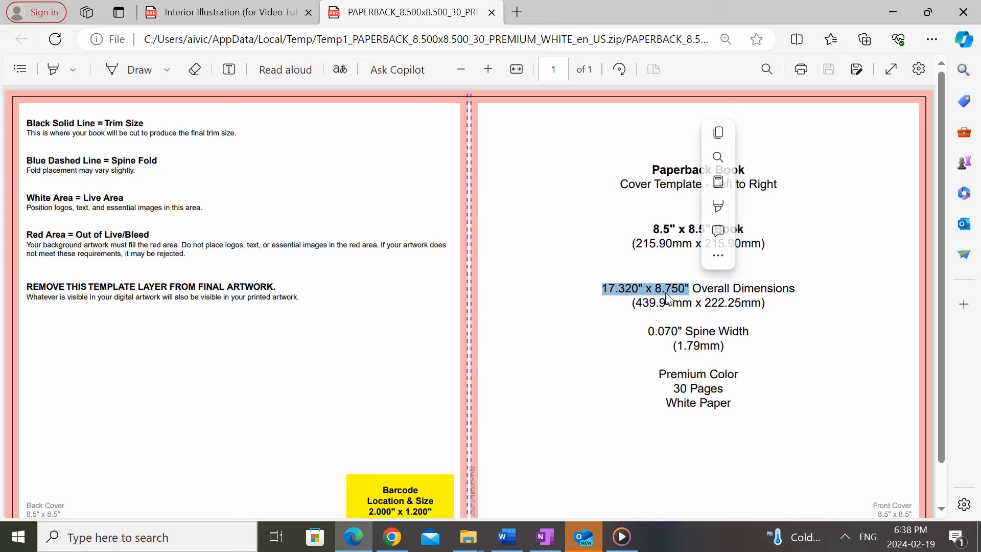
Step: Switch to the Canva home page and start a custom-size design with inches as the unit
key("alt+Tab")
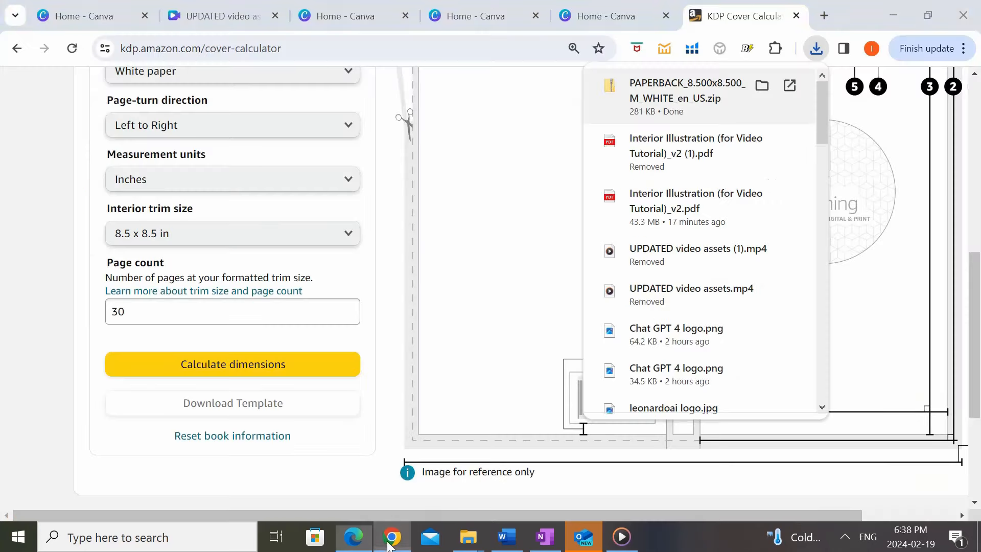
left_click(623, 16)
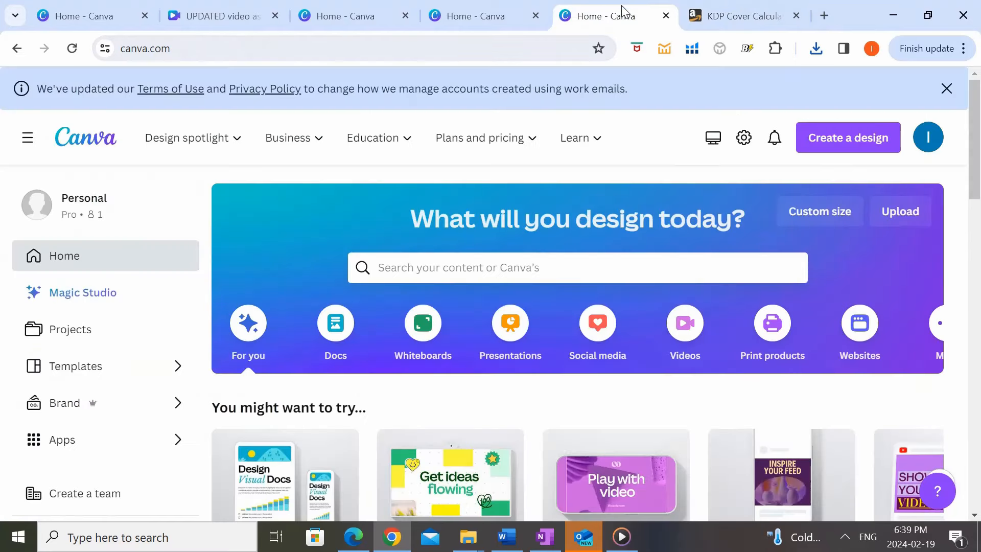
left_click(843, 136)
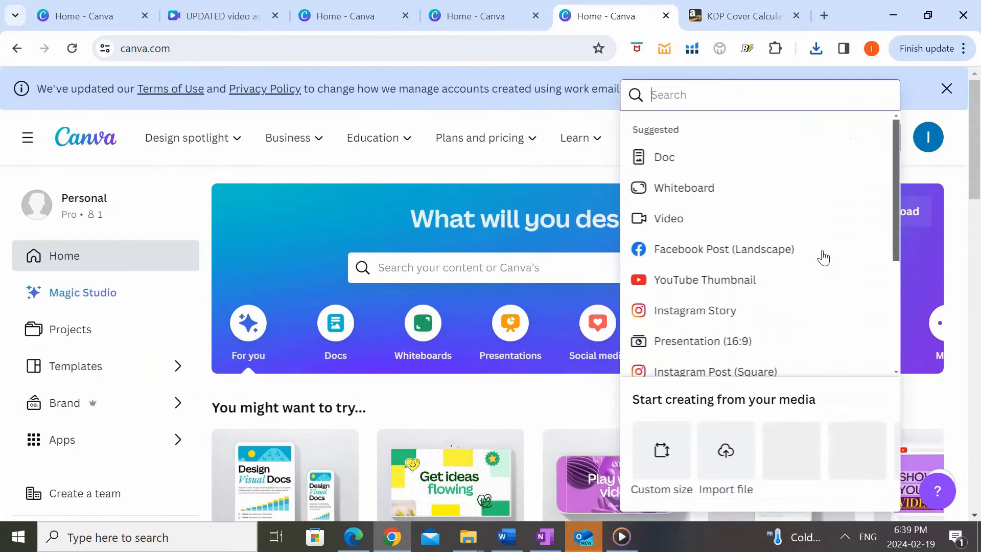
left_click(662, 450)
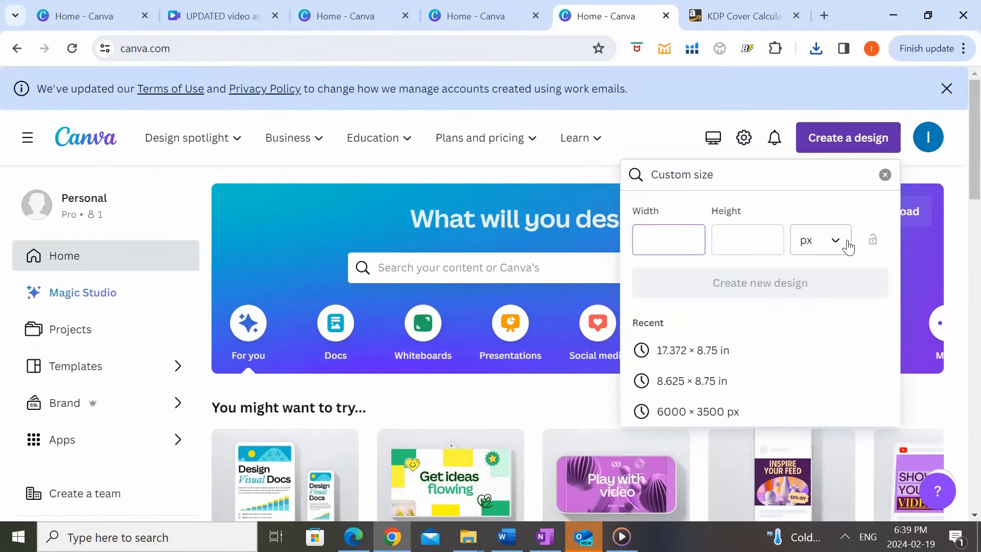
left_click(796, 244)
left_click(784, 322)
left_click(674, 249)
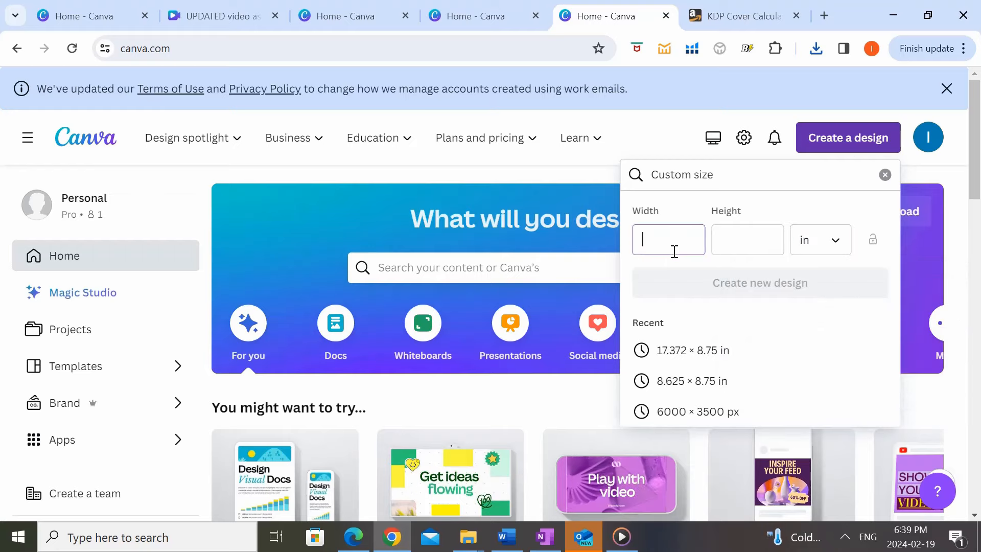
Step: Set the custom design's width to 17.320 in and height to 8.75 in, checking both against the template PDF
left_click(734, 7)
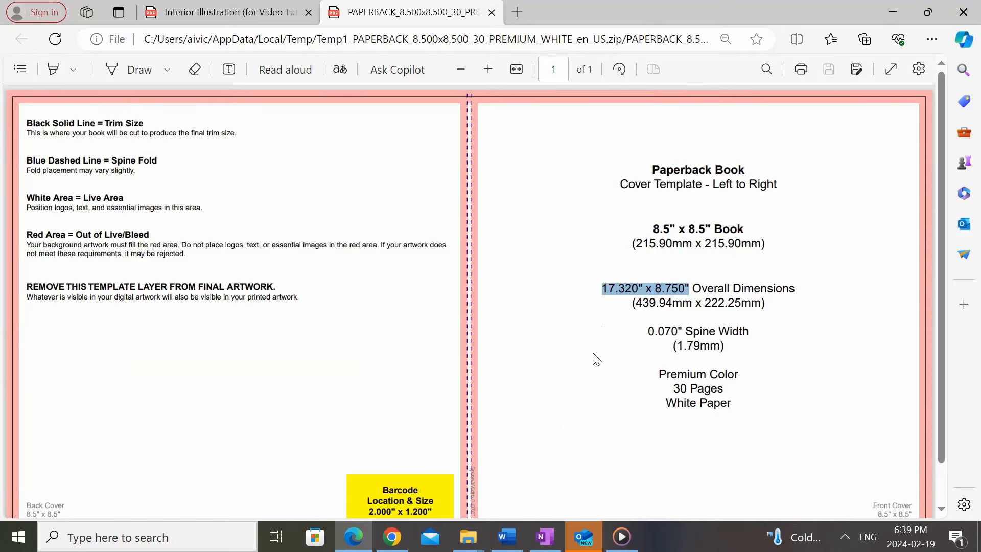
type("17.320")
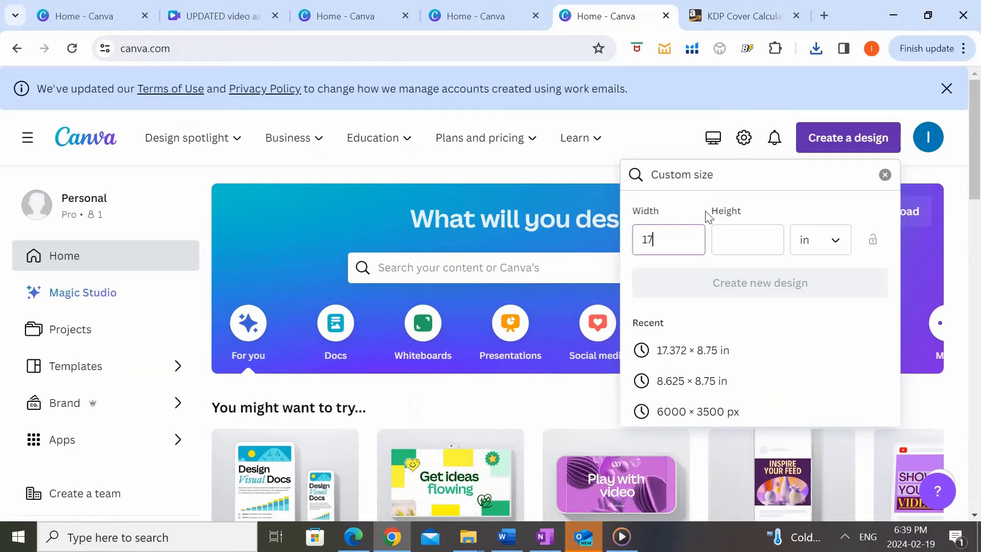
left_click(747, 239)
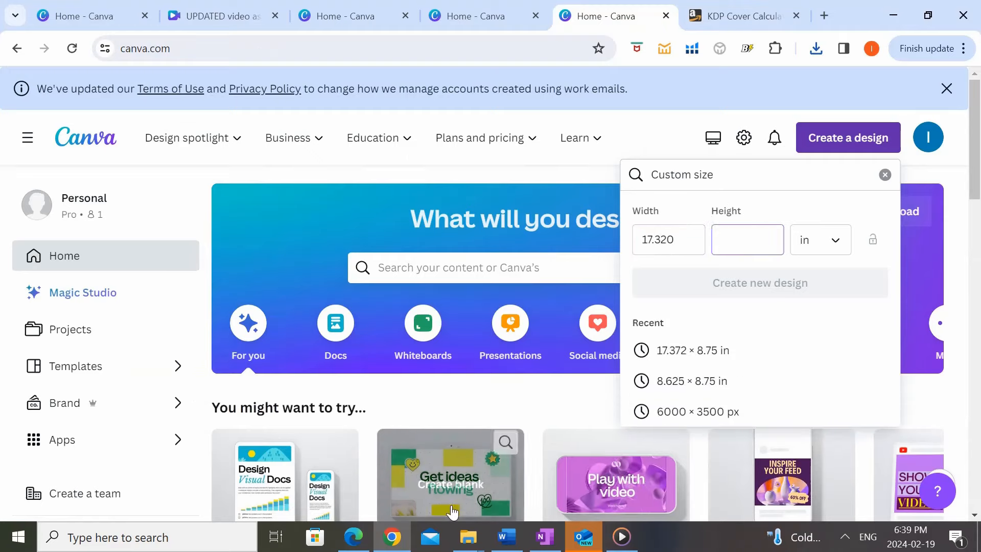
left_click(357, 540)
left_click(392, 537)
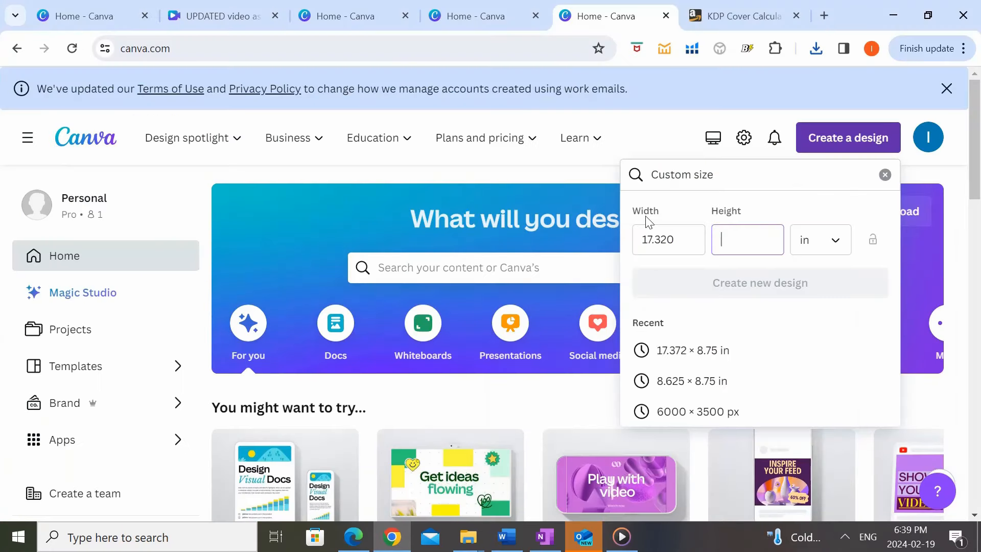
type("8.75")
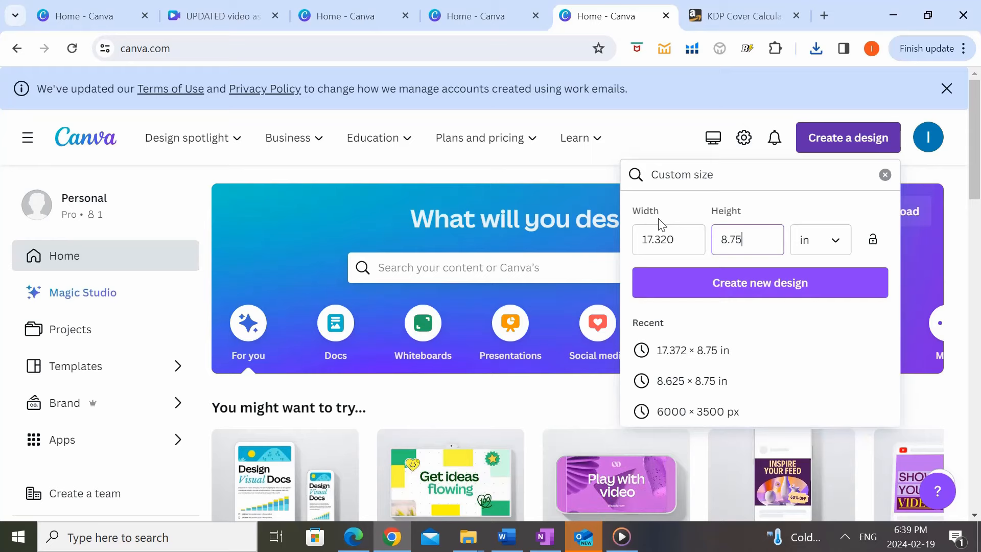
Step: Create a 17.320 × 8.75 in design and copy the 8.5 x 8.5 paperback cover template PNG from the extracted download folder
left_click(793, 285)
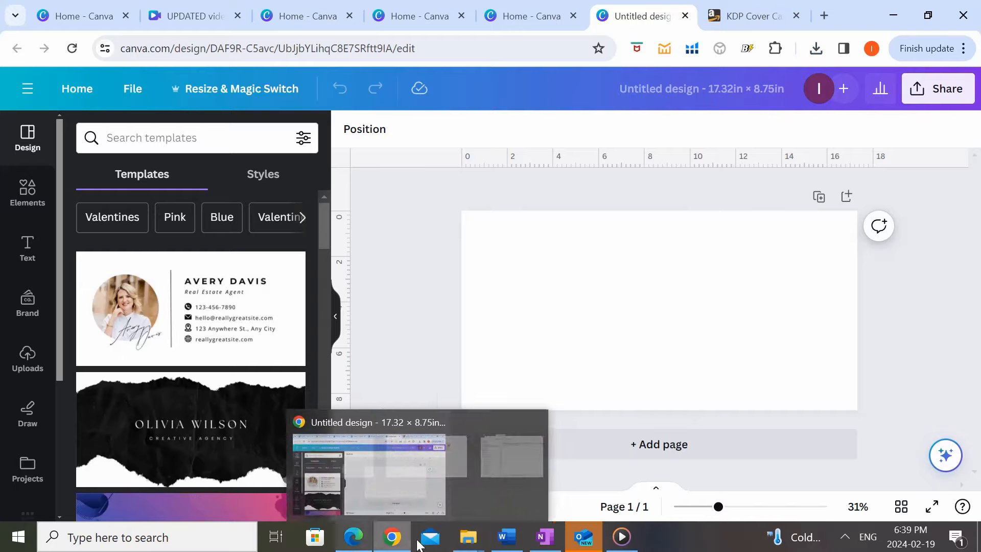
mouse_move(470, 545)
left_click(632, 465)
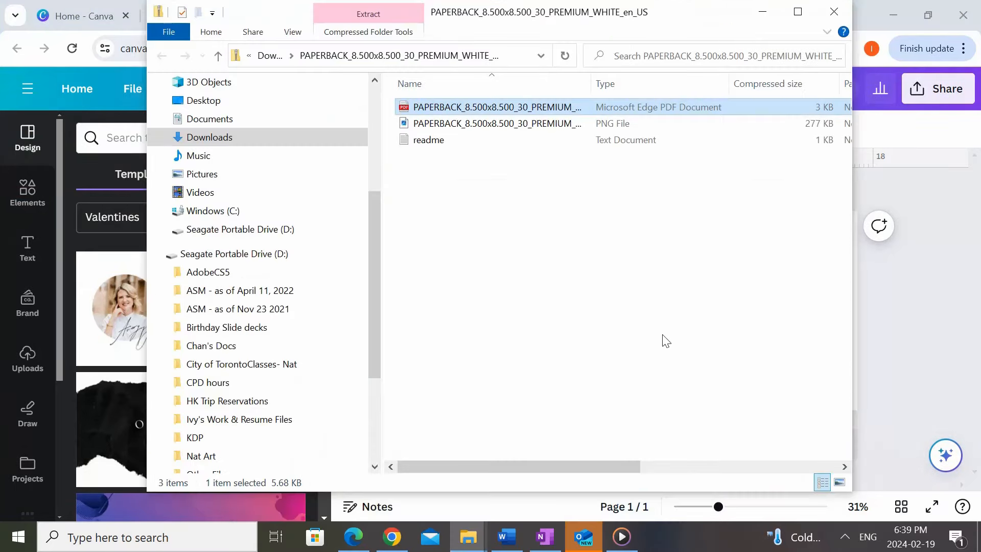
double_click(564, 125)
right_click(668, 148)
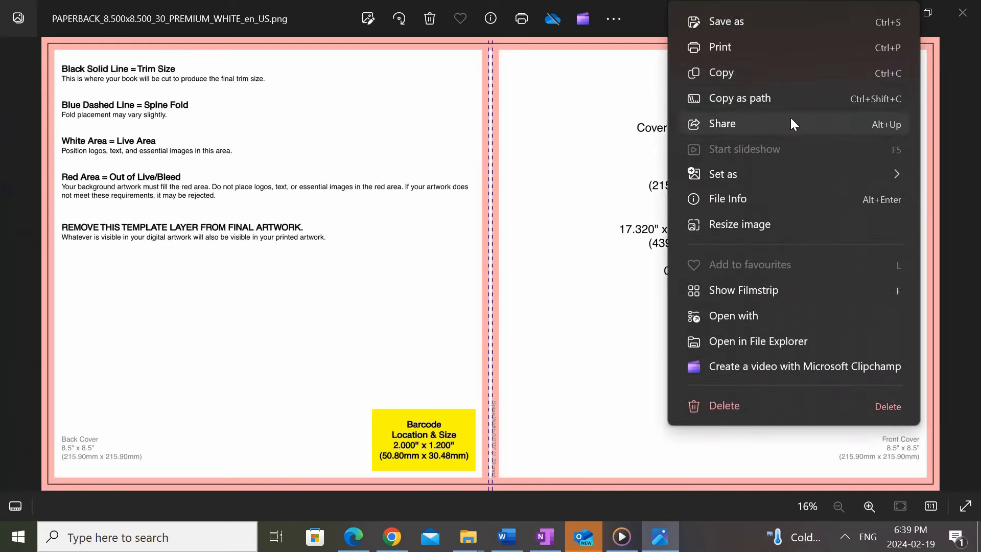
left_click(738, 67)
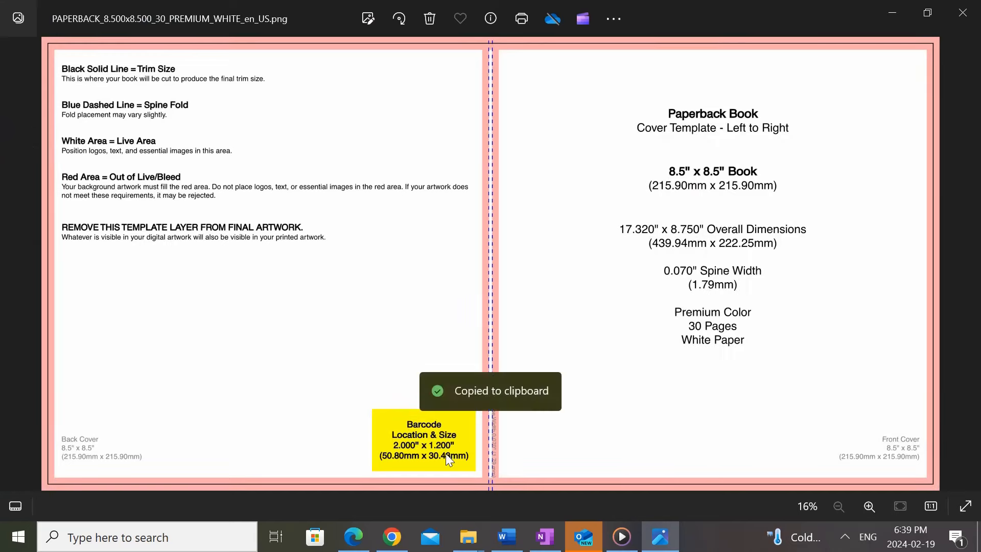
Step: Paste the cover template image onto the blank Canva page, align it to the upper-left corner and enlarge it to fill the page
left_click(392, 536)
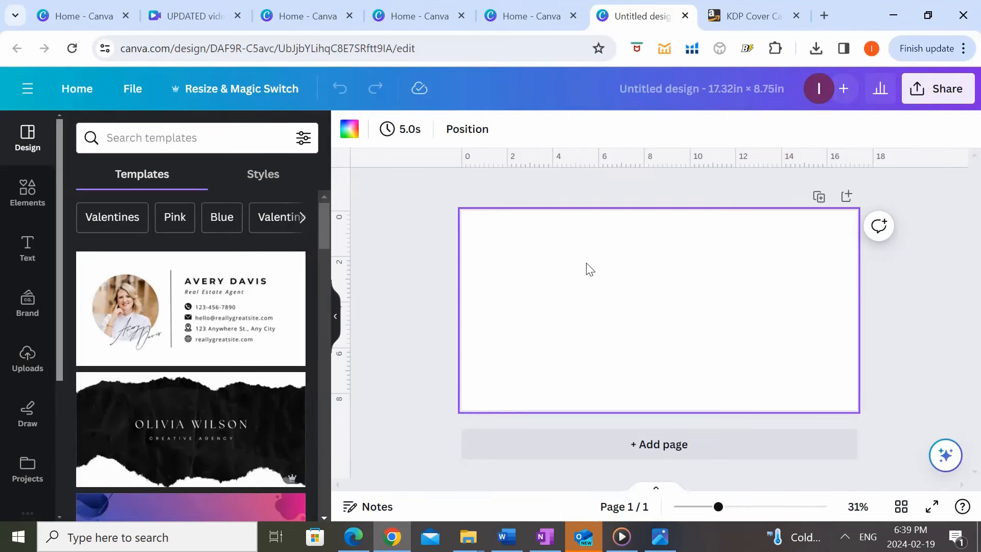
key("ctrl+v")
left_click_drag(686, 313, 640, 291)
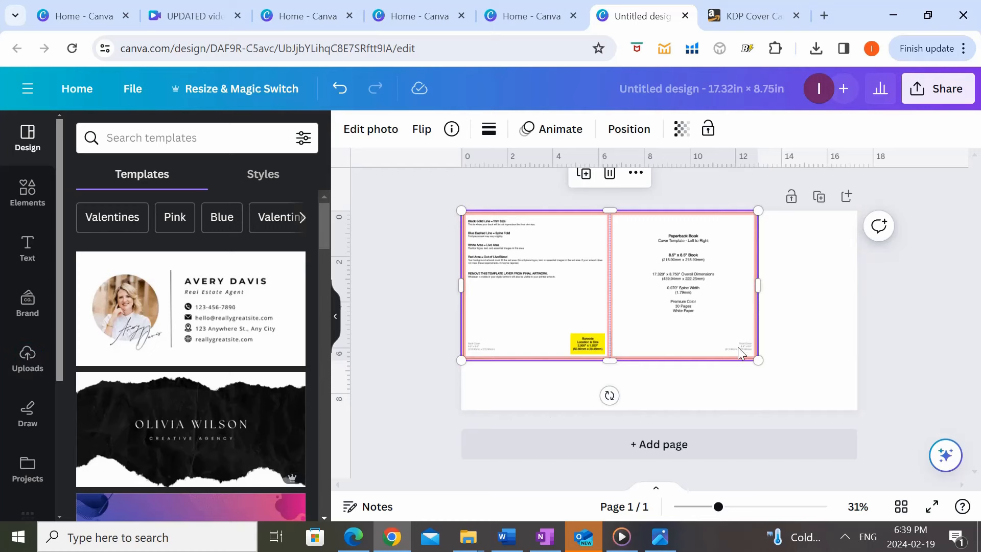
left_click_drag(761, 363, 858, 411)
left_click(910, 344)
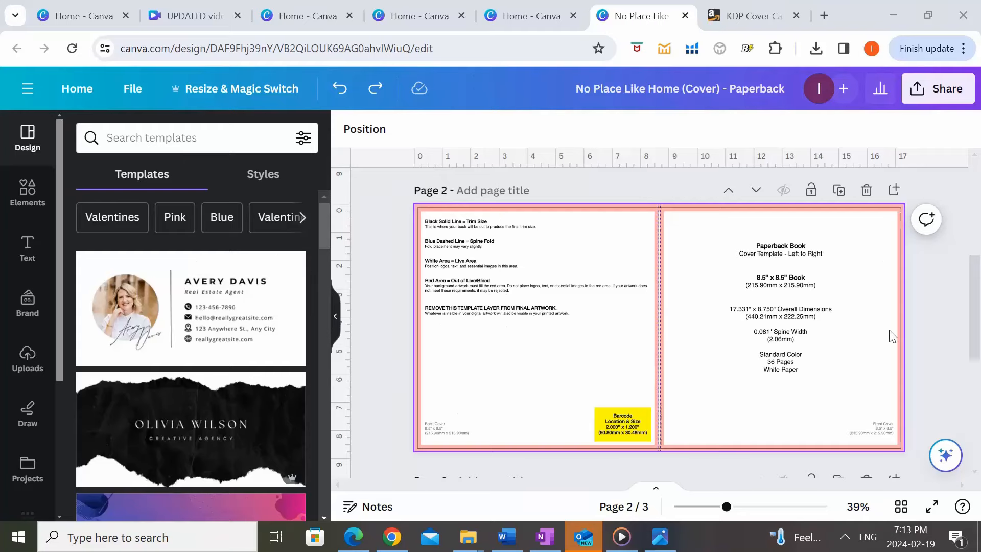
Step: Add the recently used moonlit forest image over the template on page 2 and enlarge it to cover the full page
left_click_drag(977, 341, 979, 260)
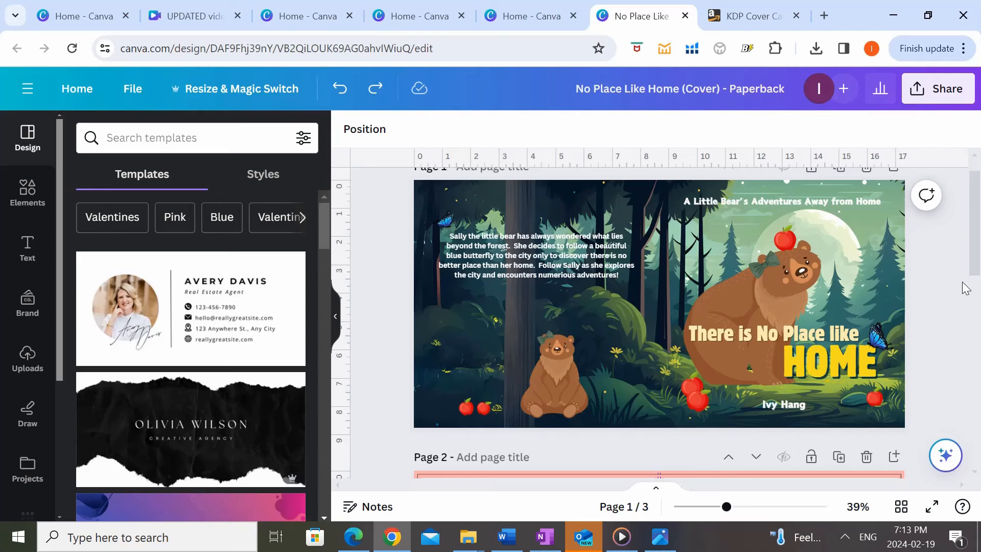
left_click_drag(976, 268, 977, 258)
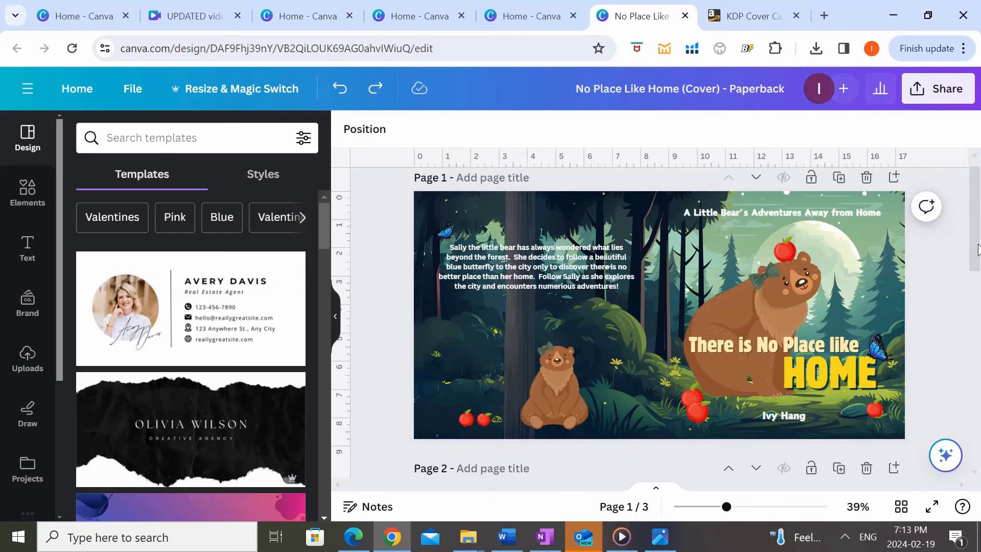
scroll(978, 249, "down", 2)
scroll(977, 254, "down", 5)
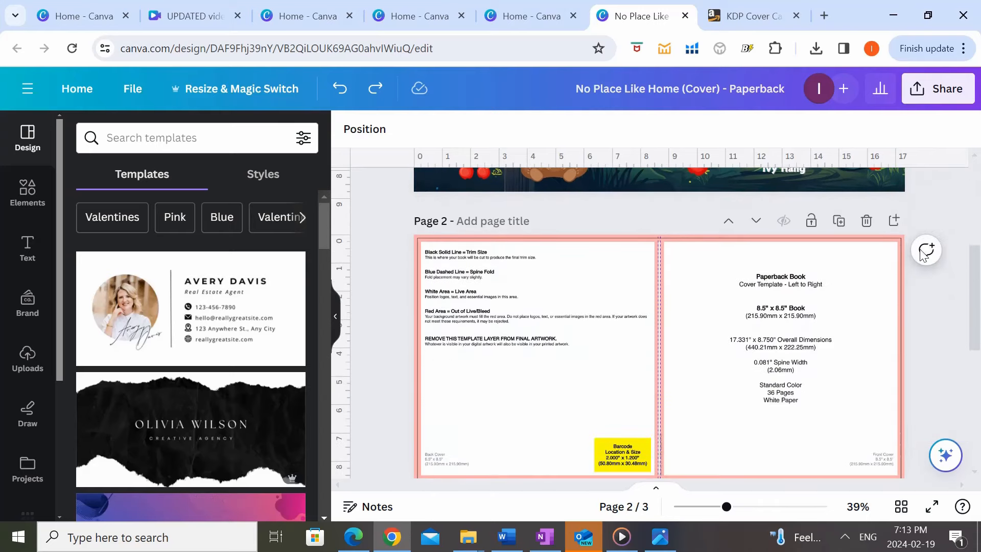
left_click(20, 196)
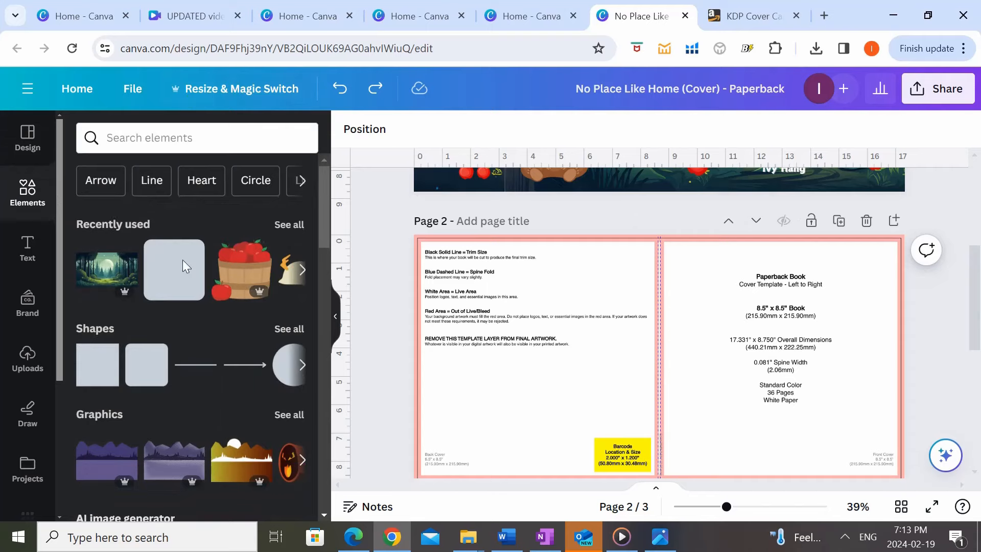
left_click(112, 265)
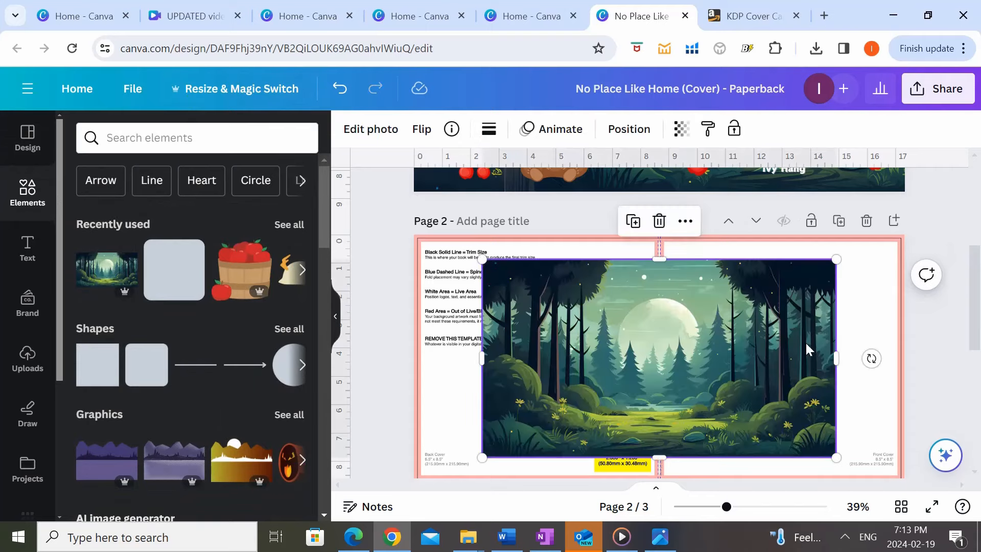
left_click_drag(713, 367, 650, 337)
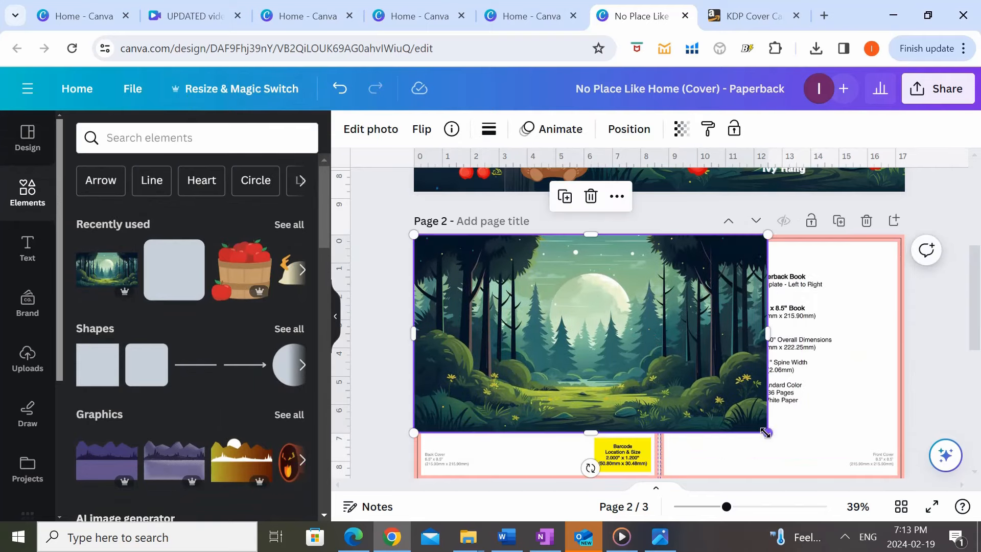
left_click_drag(766, 429, 920, 468)
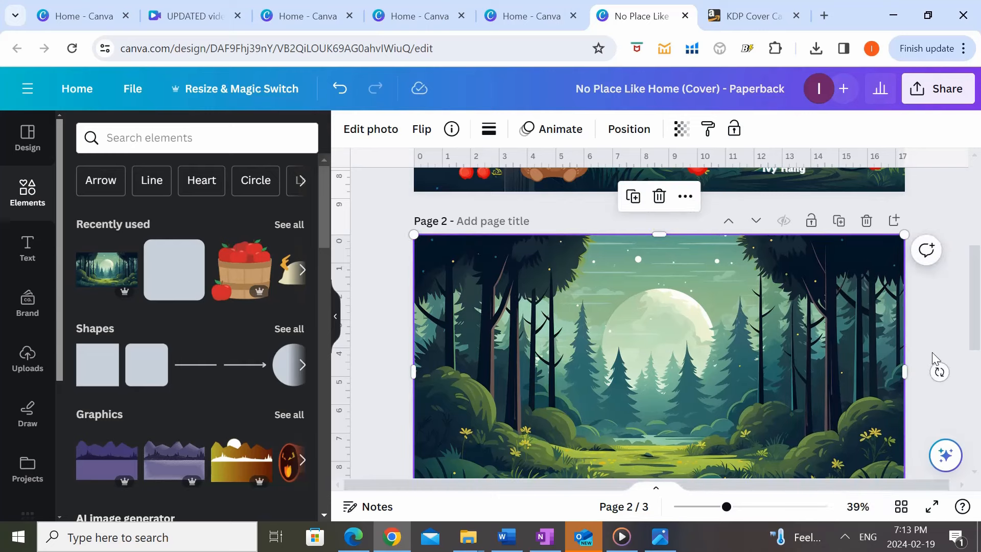
left_click(932, 352)
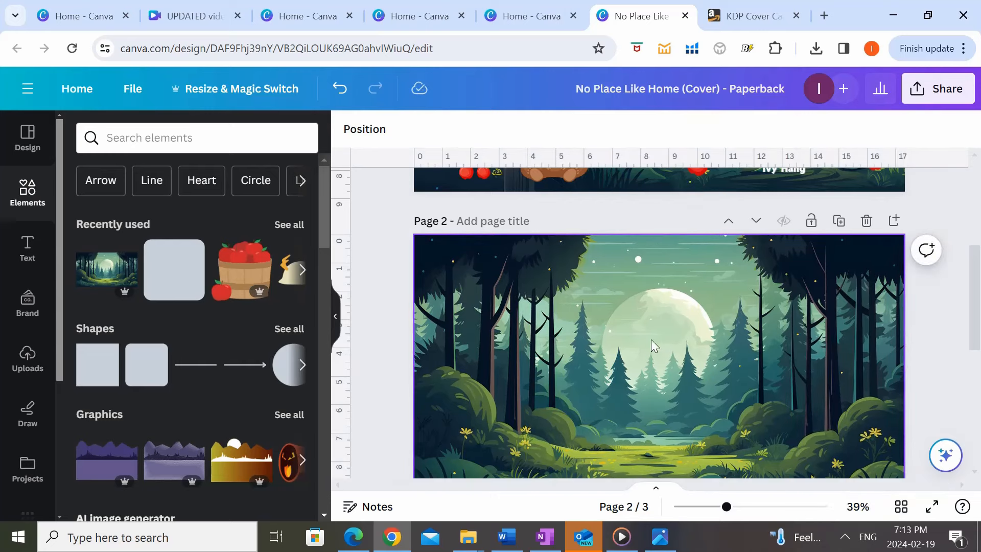
Step: Shift the forest image on page 2 rightward so the moon sits on the front cover, matching the page 1 cover
scroll(666, 356, "up", 5)
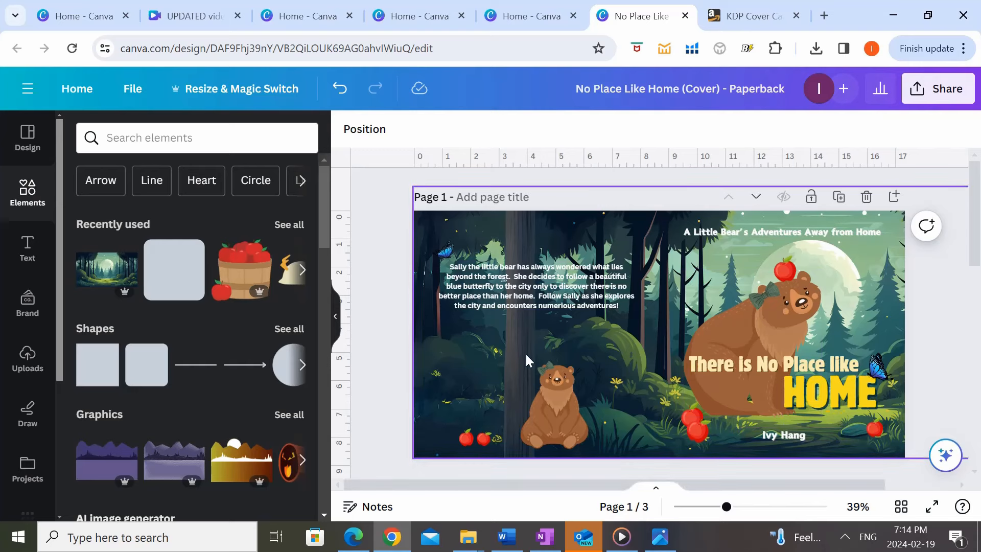
scroll(649, 304, "down", 5)
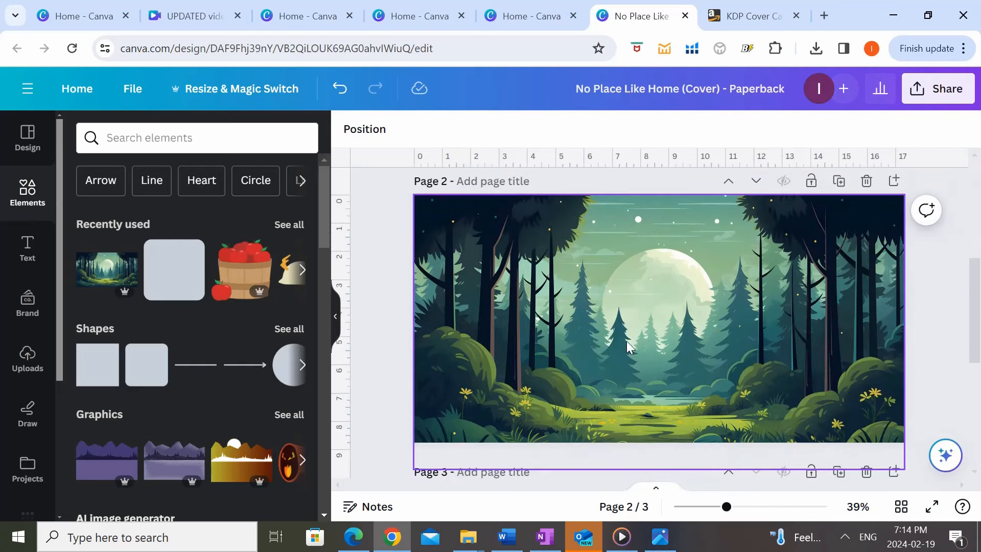
left_click(593, 341)
left_click_drag(590, 341, 671, 341)
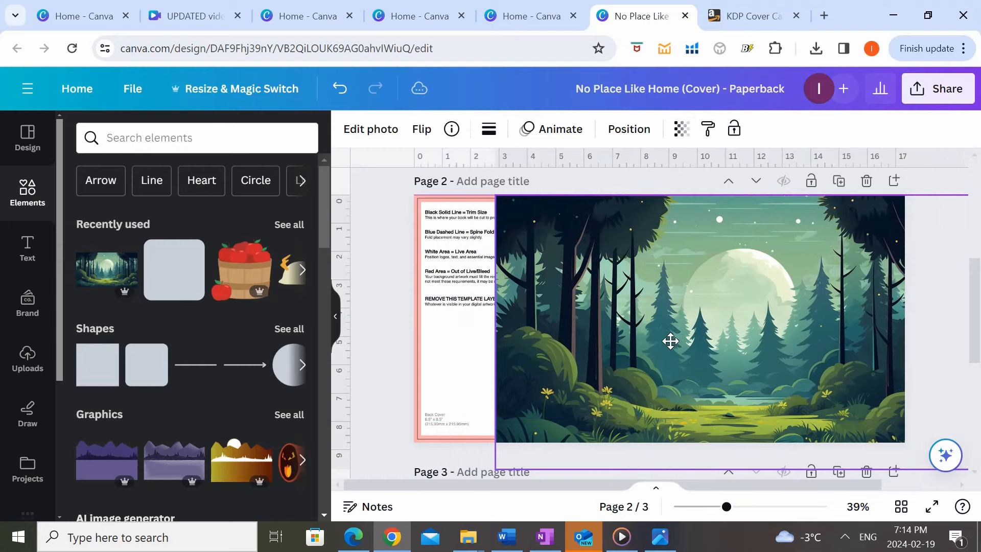
scroll(677, 344, "up", 5)
scroll(664, 354, "down", 7)
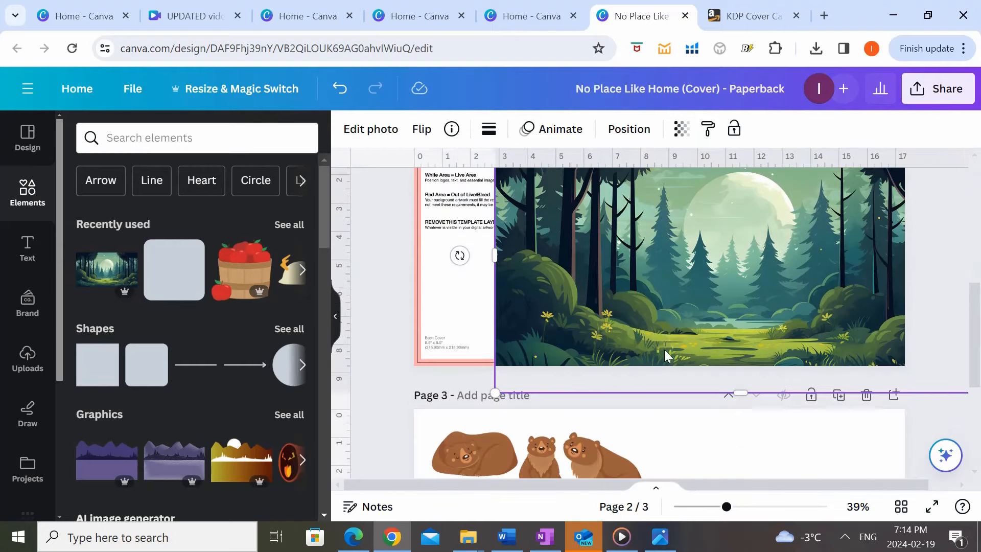
scroll(670, 311, "up", 2)
left_click_drag(672, 320, 717, 326)
scroll(705, 319, "up", 3)
scroll(703, 326, "down", 3)
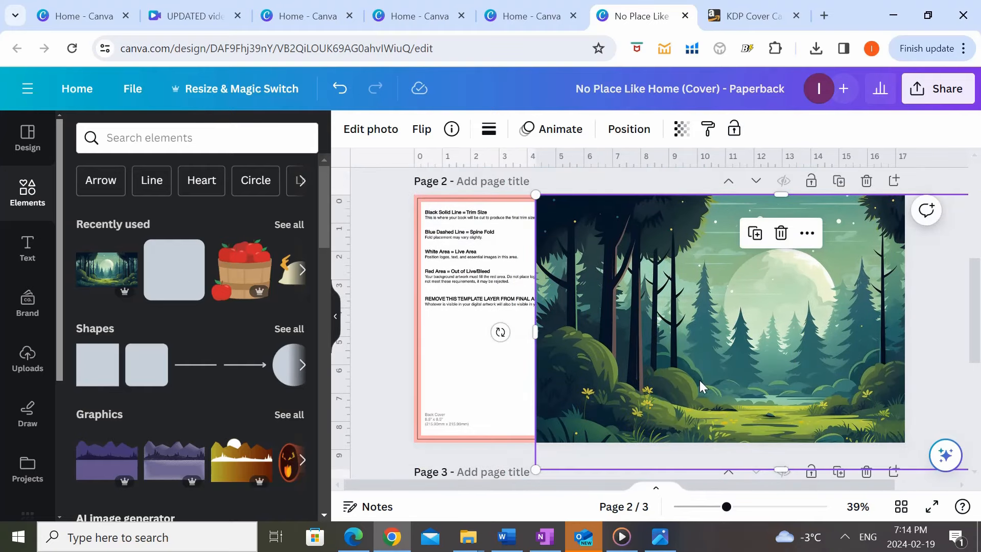
Step: Lower the forest image's transparency to 59 to check it against the template beneath, and undo the change
left_click(682, 132)
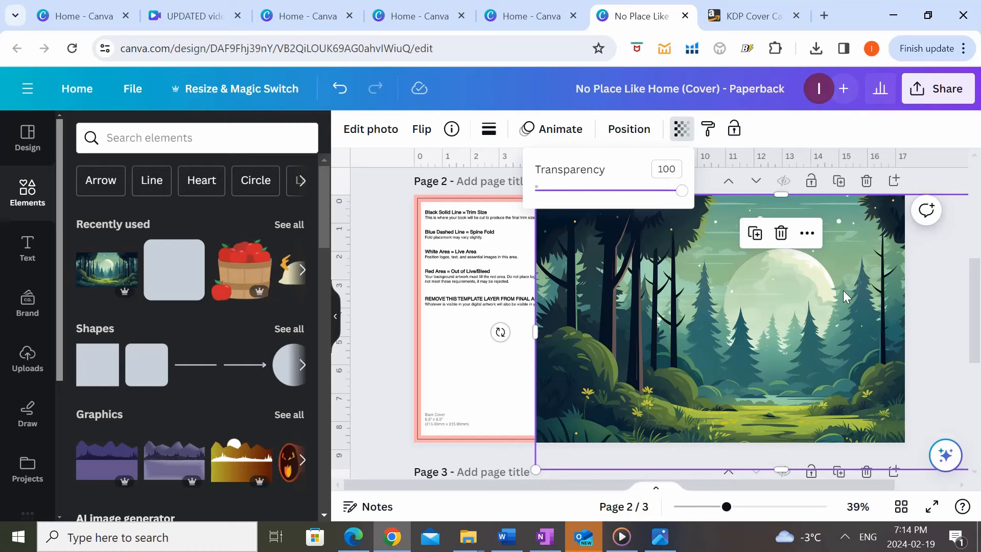
left_click_drag(686, 201, 623, 208)
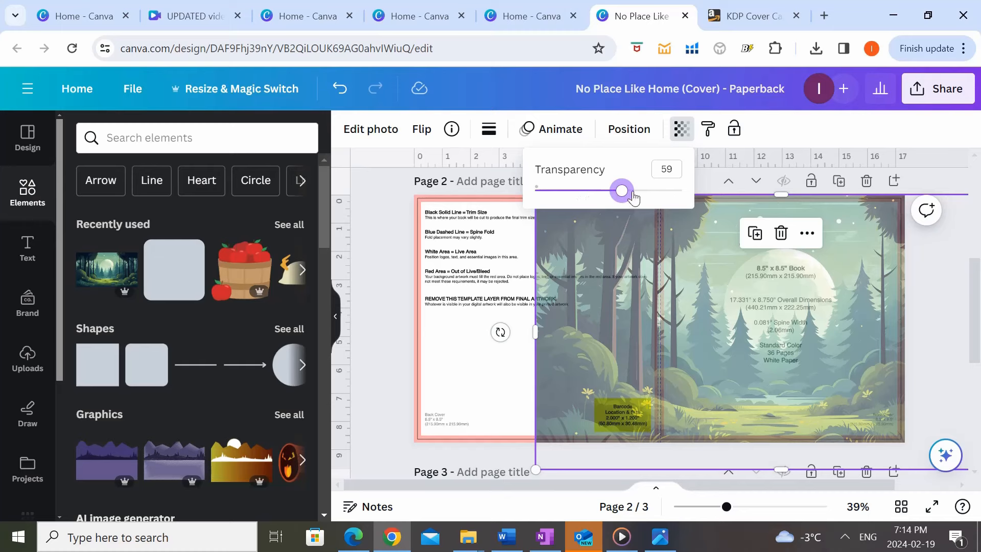
key("ctrl+z")
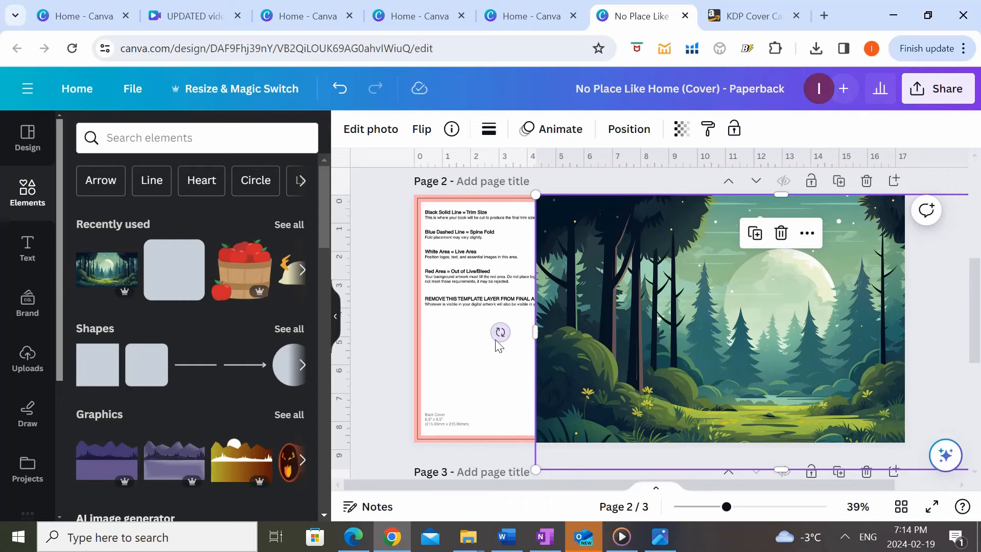
Step: Use Magic Expand with the Freeform size to extend the forest image to the page's left edge, keeping the first generated result
left_click(945, 455)
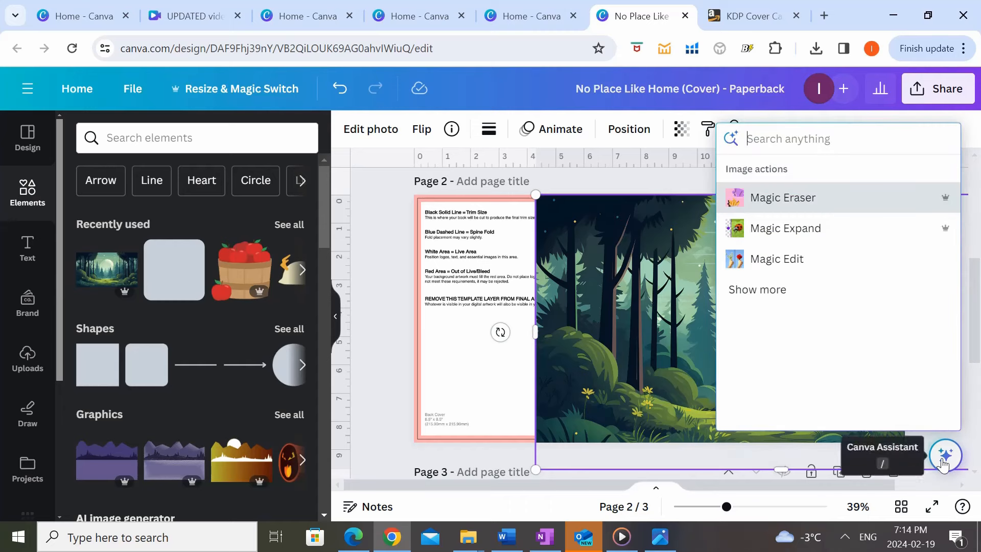
left_click(767, 238)
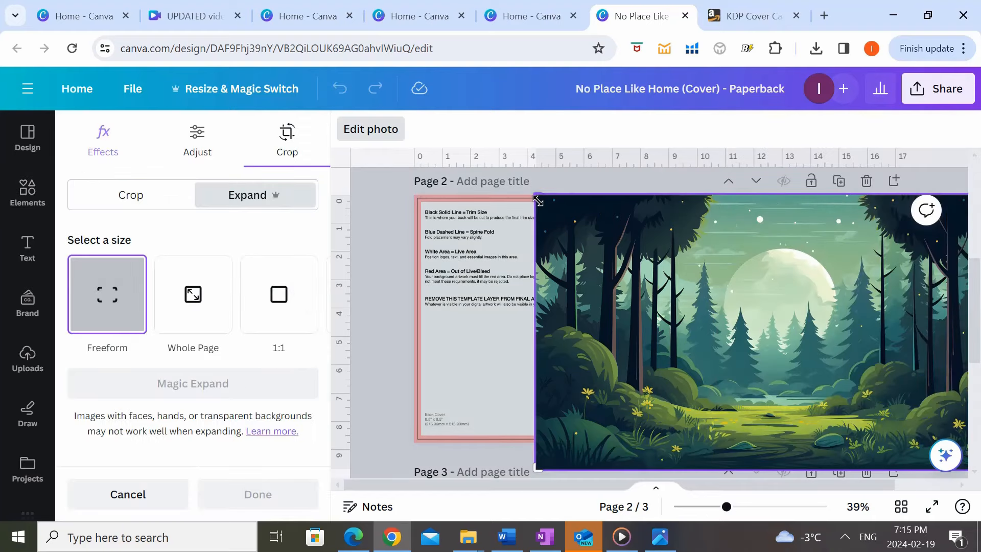
left_click_drag(532, 196, 413, 196)
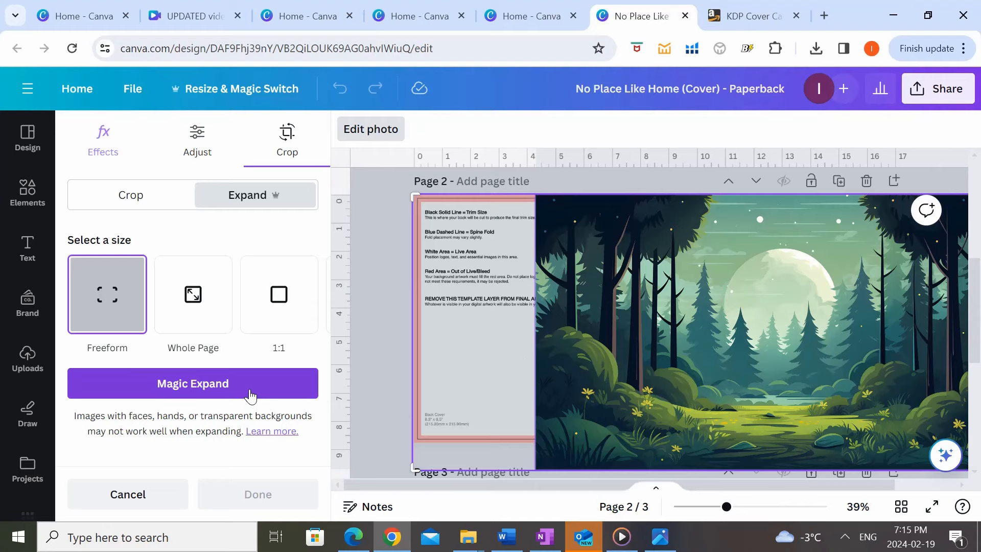
left_click(188, 394)
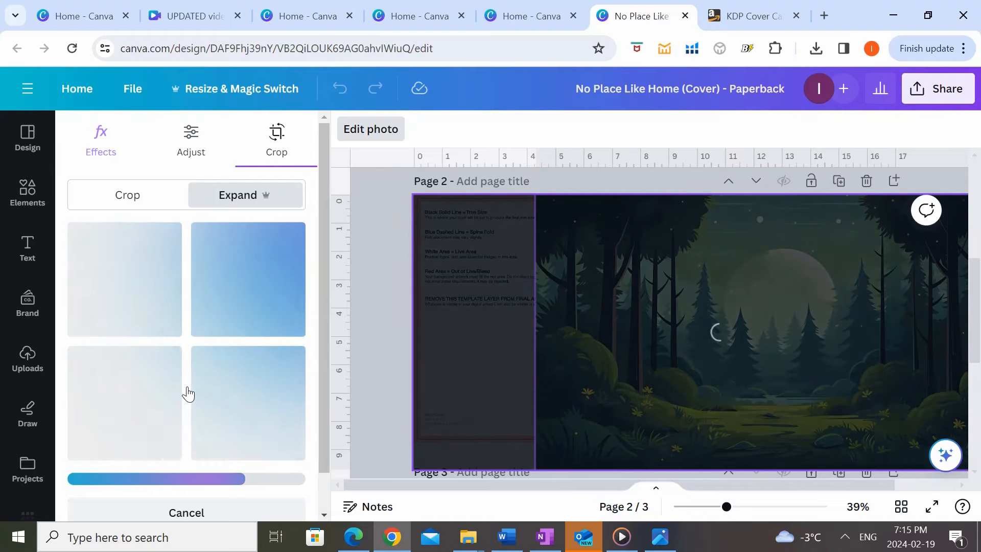
scroll(639, 364, "down", 1)
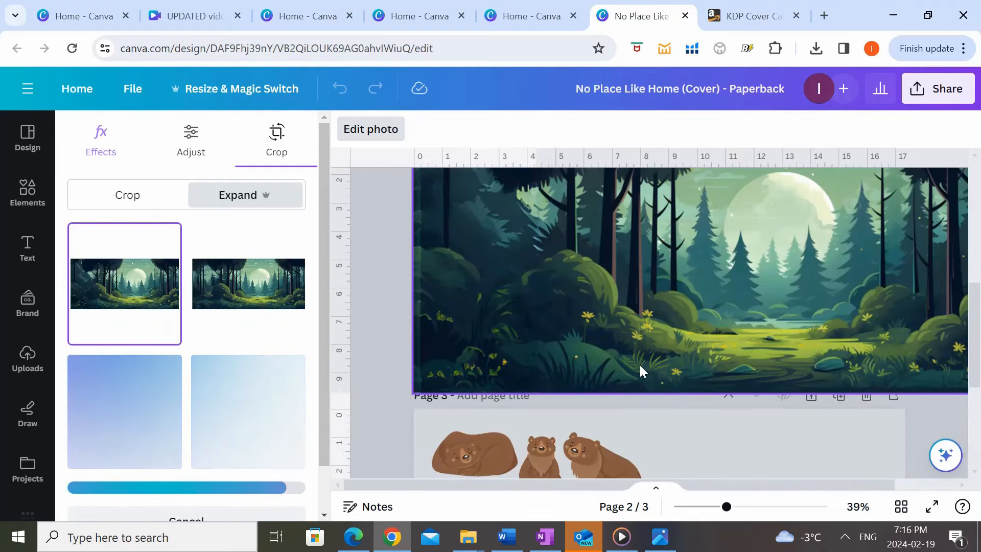
scroll(640, 365, "up", 1)
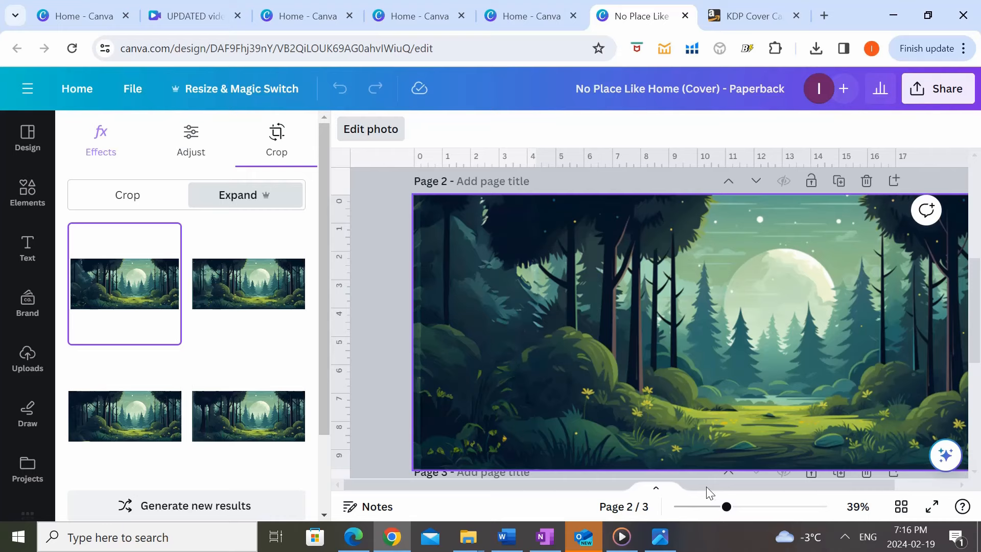
scroll(810, 486, "right", 3)
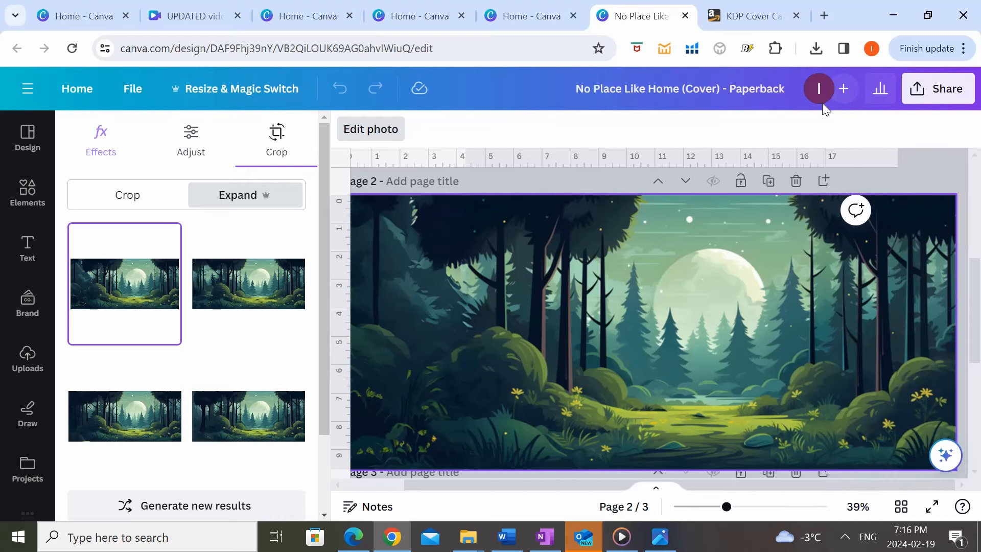
scroll(213, 443, "down", 2)
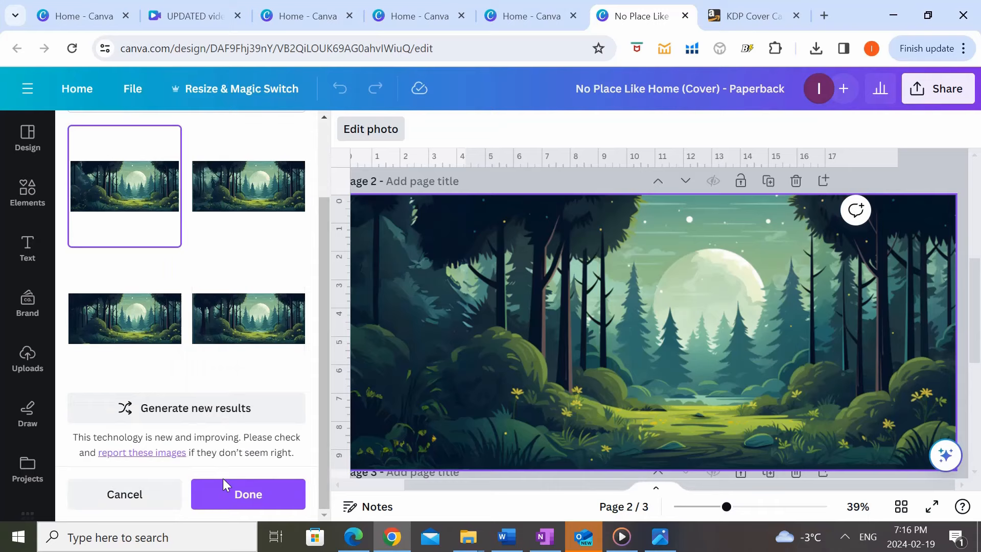
left_click(242, 502)
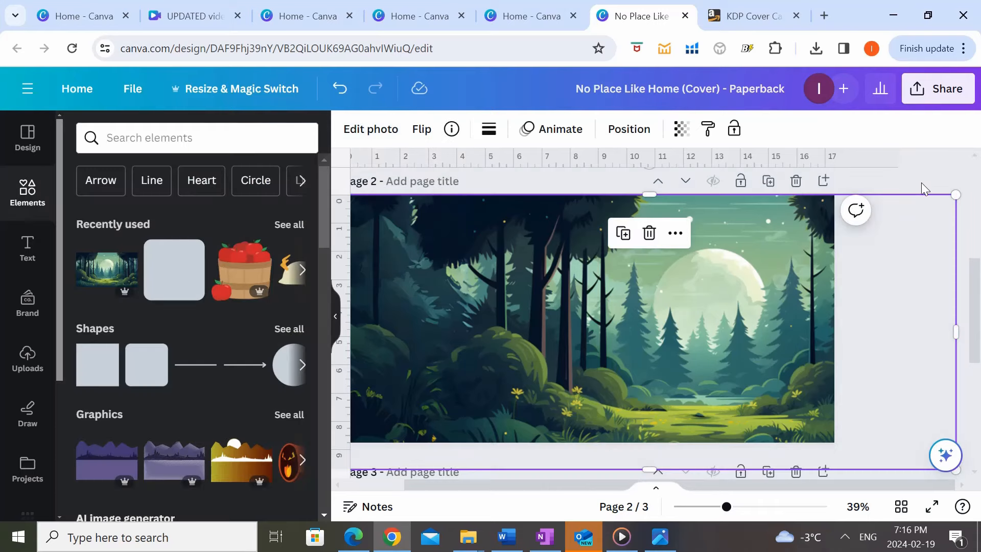
Step: Set the expanded forest image's transparency to 50 to reveal the template guides, and compare it with the page 1 cover
scroll(845, 395, "down", 1)
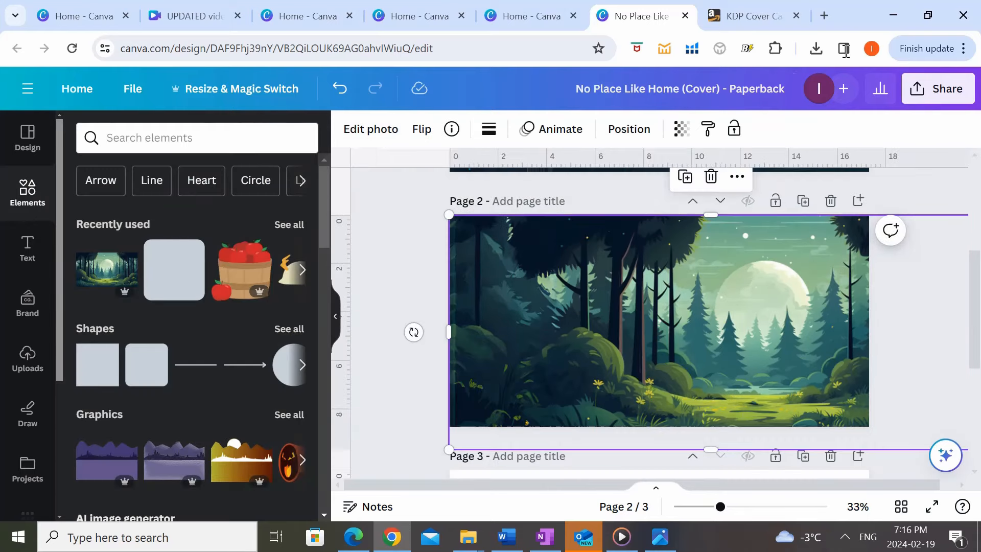
left_click(682, 128)
left_click_drag(680, 191, 614, 206)
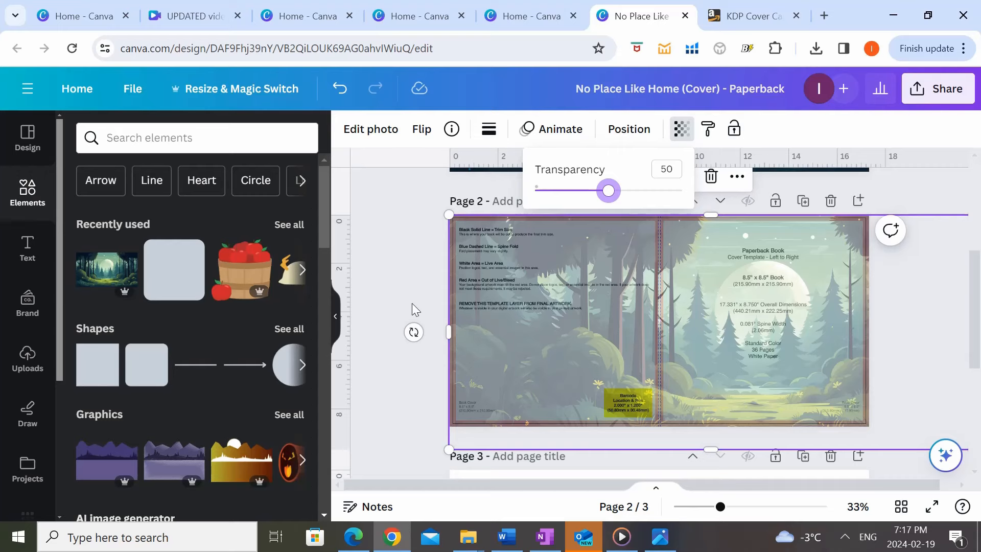
scroll(789, 325, "up", 5)
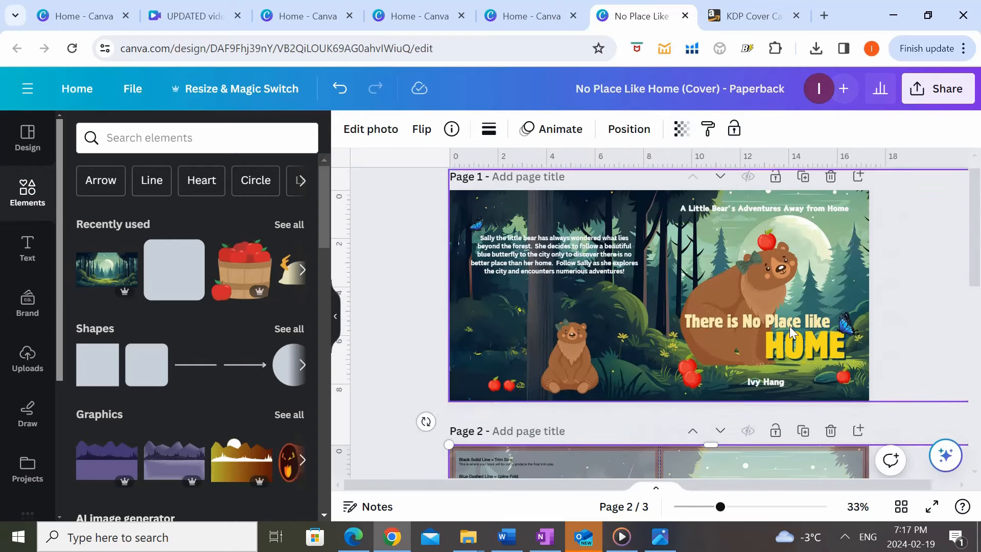
Step: Copy the large side-sitting bear from page 3 onto page 2's front cover and flip it horizontally
scroll(789, 337, "down", 2)
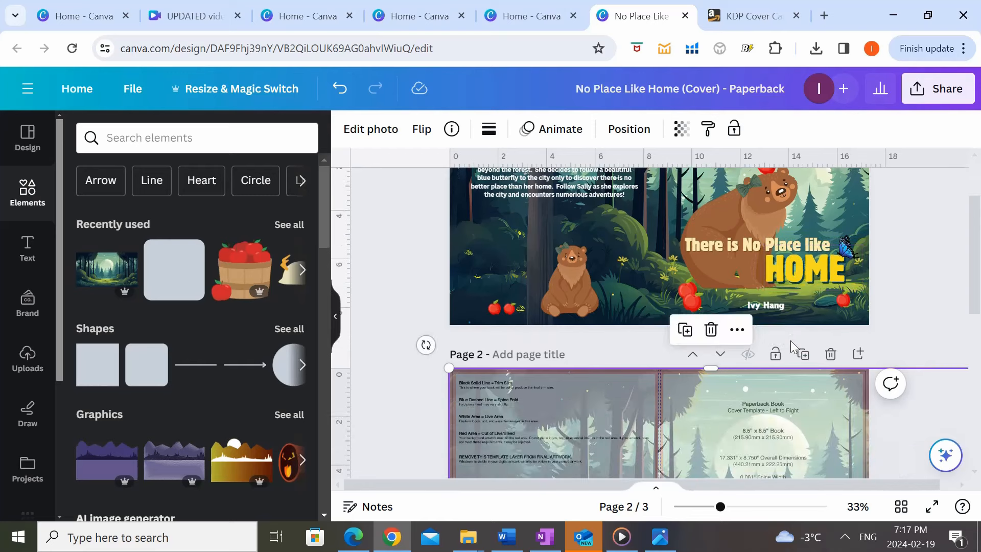
scroll(790, 340, "down", 8)
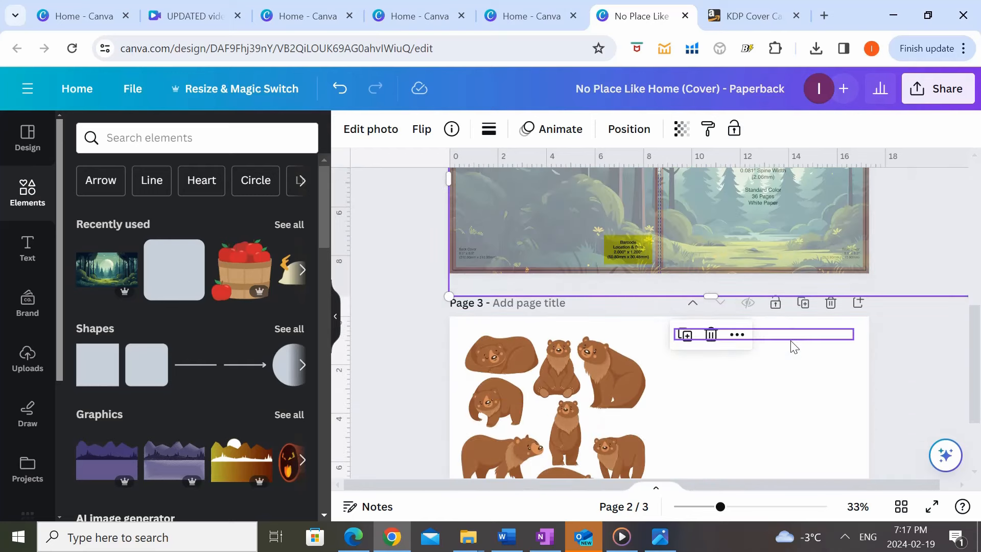
left_click(628, 310)
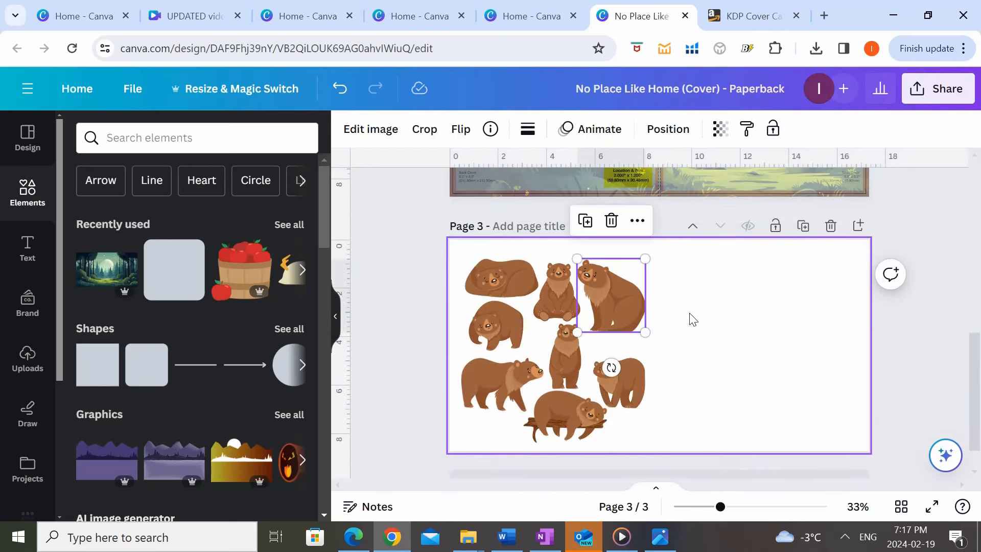
scroll(775, 320, "up", 10)
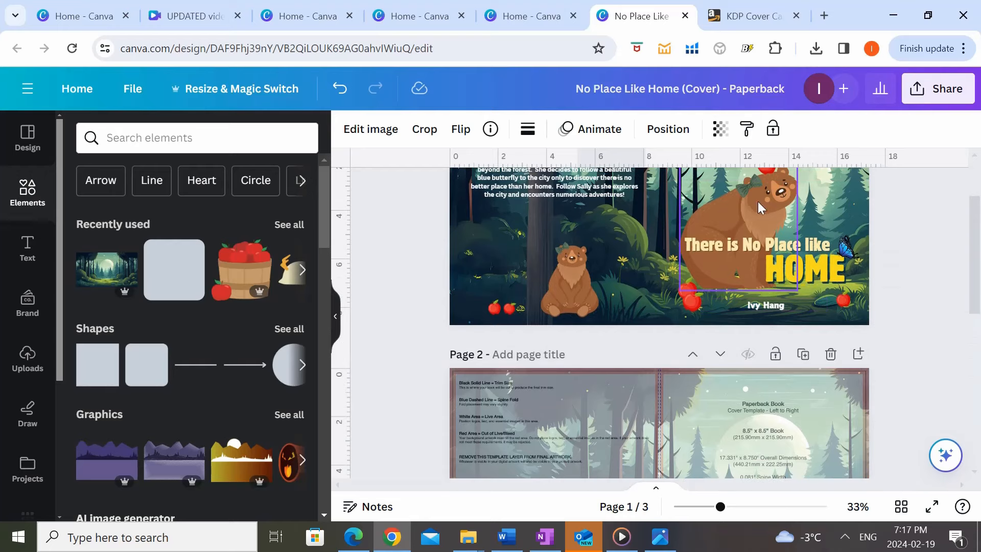
scroll(780, 372, "down", 3)
key("ctrl+v")
left_click_drag(609, 280, 734, 364)
left_click(456, 127)
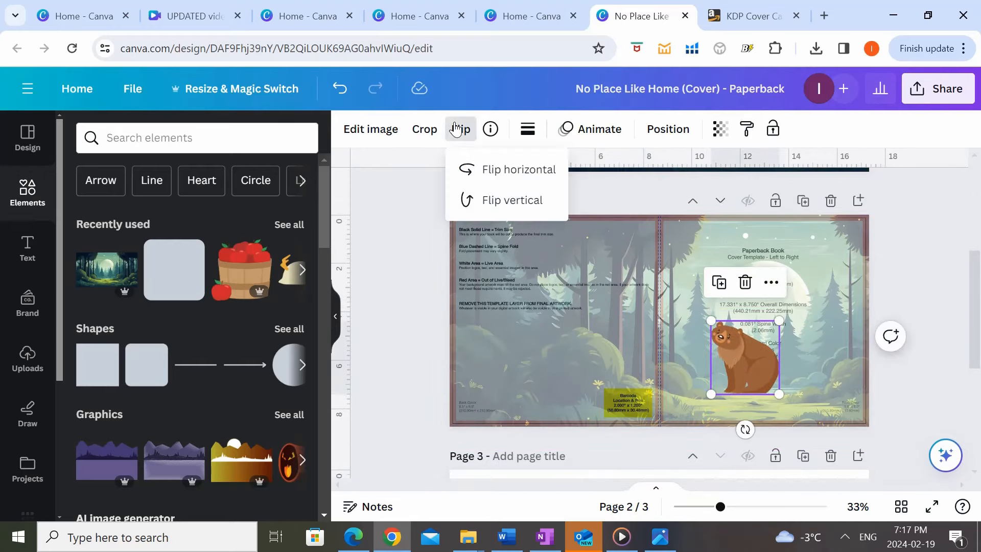
left_click(499, 169)
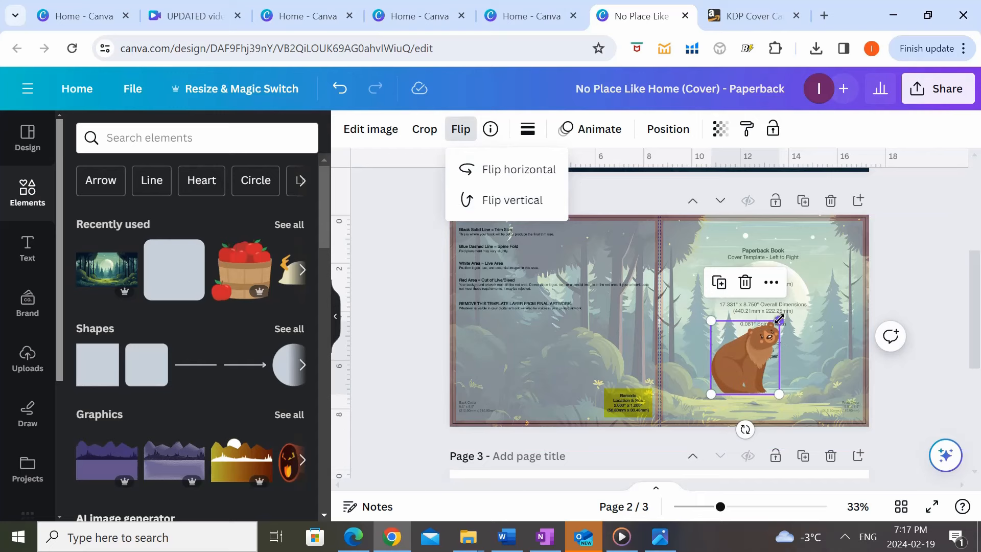
Step: Enlarge the front-cover bear and position it beside the spine in front of the moon, matching the page 1 layout
left_click_drag(778, 320, 810, 286)
mouse_move(758, 333)
left_mouse_down()
mouse_move(758, 366)
mouse_move(758, 352)
left_mouse_up()
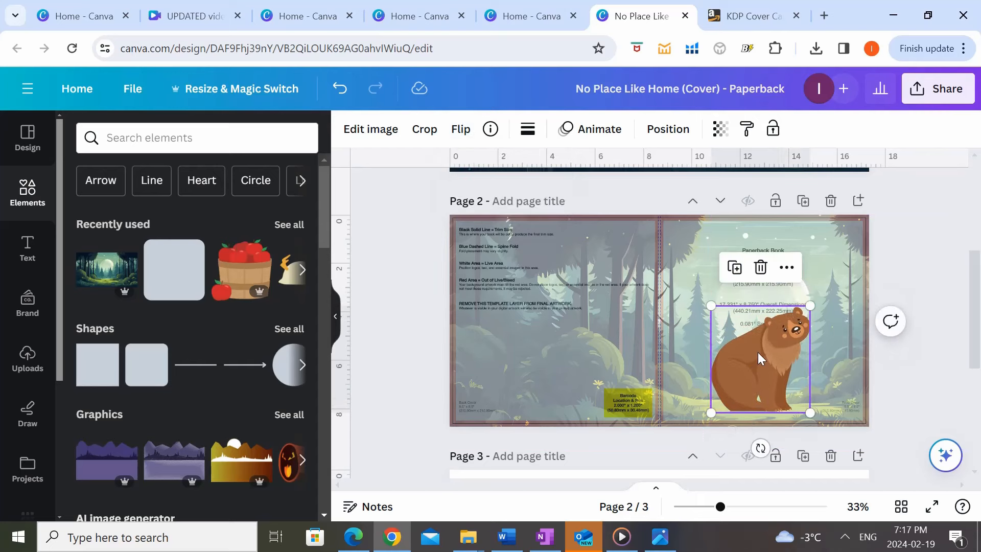
scroll(758, 351, "up", 3)
scroll(758, 351, "down", 2)
left_click_drag(759, 410, 717, 408)
left_click_drag(778, 383, 809, 365)
scroll(756, 378, "down", 1)
scroll(756, 378, "up", 3)
scroll(756, 378, "down", 2)
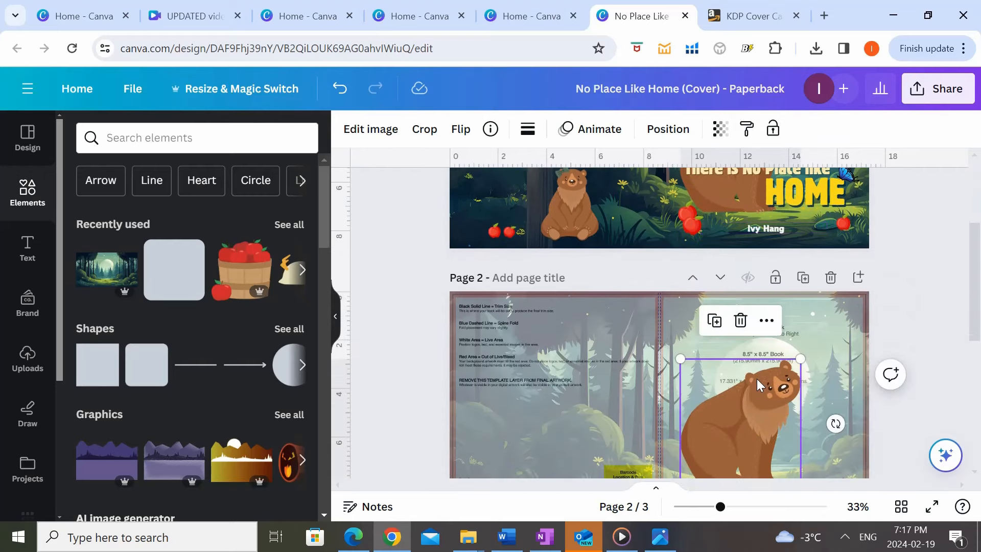
scroll(885, 305, "up", 3)
Step: Copy the front-facing sitting bear from page 3 to page 2's back cover, place it beside the barcode area and enlarge it
left_click(567, 353)
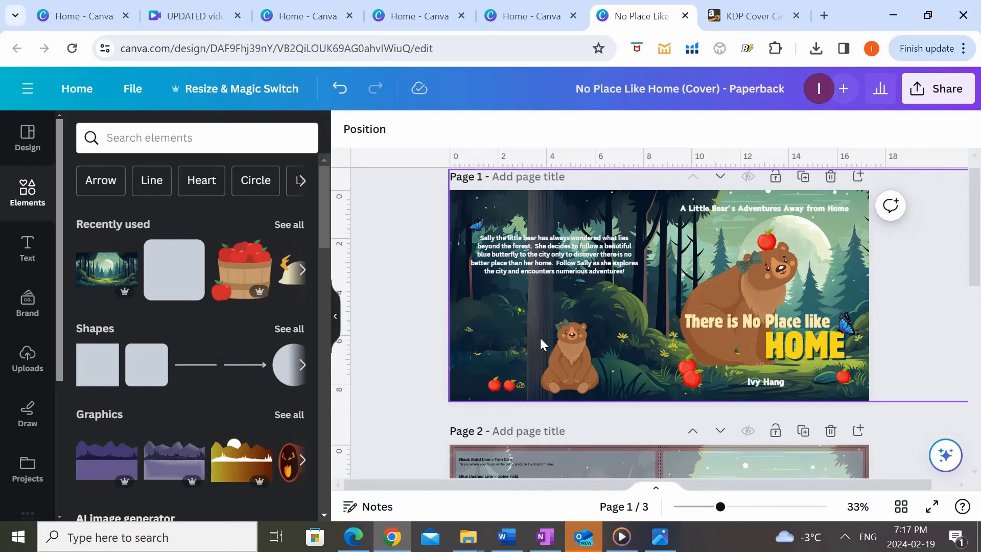
scroll(542, 327, "down", 3)
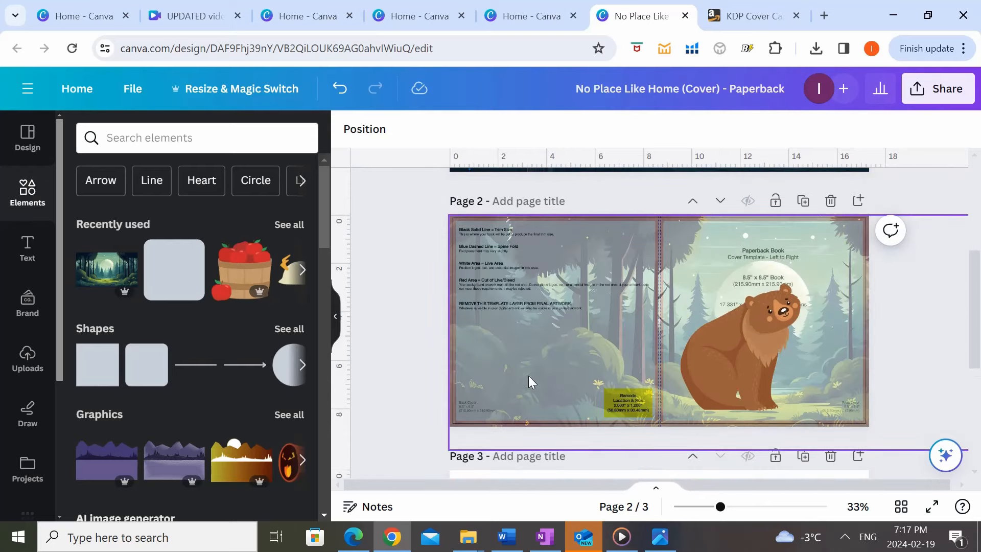
scroll(525, 357, "up", 3)
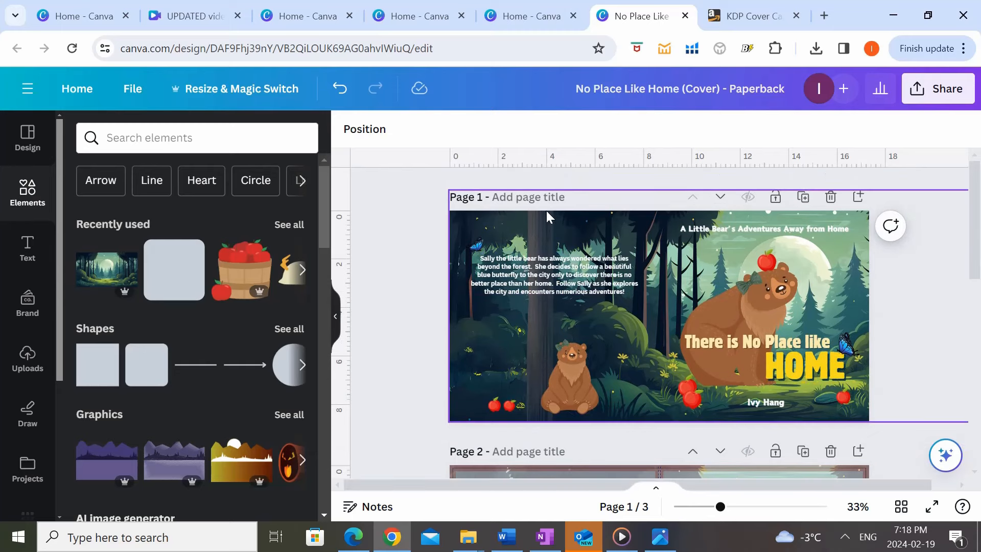
scroll(547, 381, "down", 3)
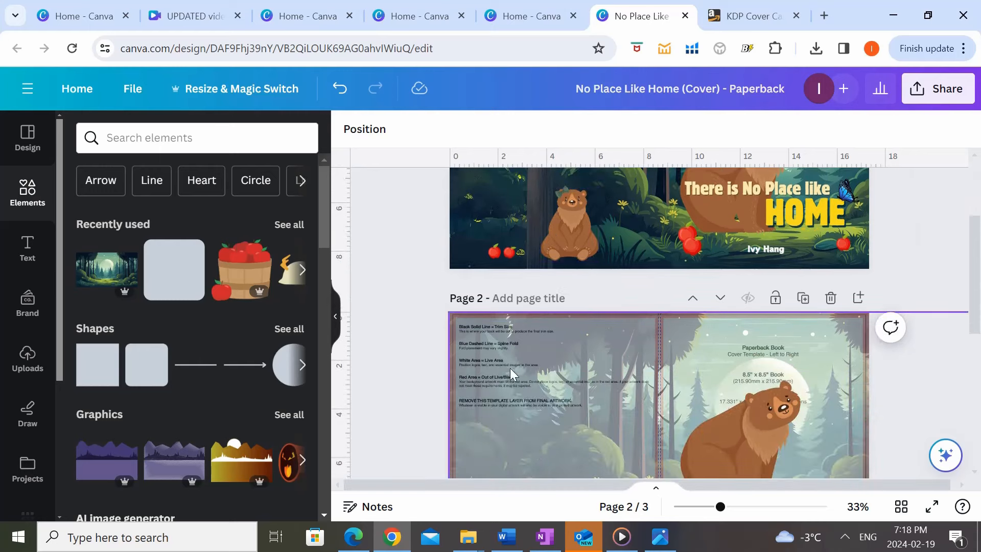
scroll(545, 388, "down", 5)
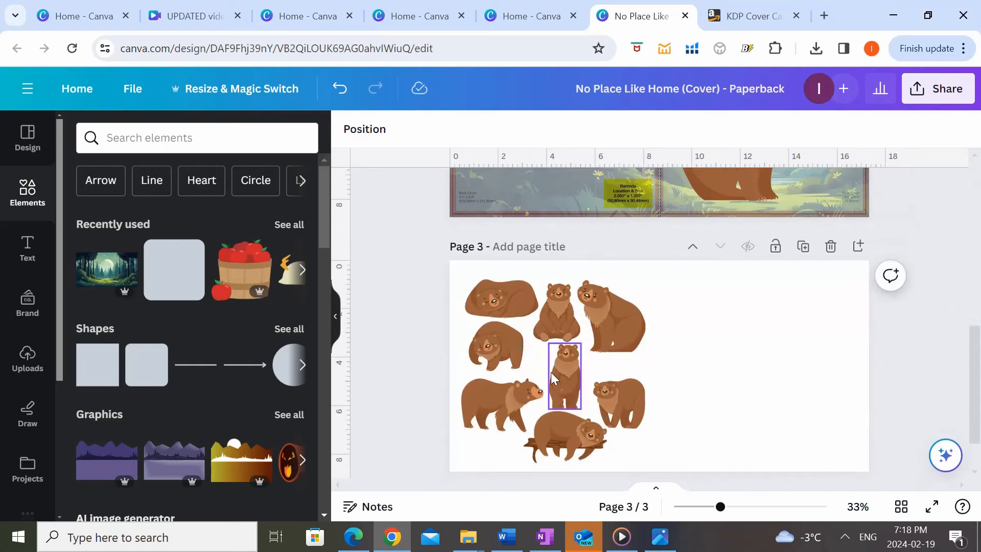
left_click(568, 262)
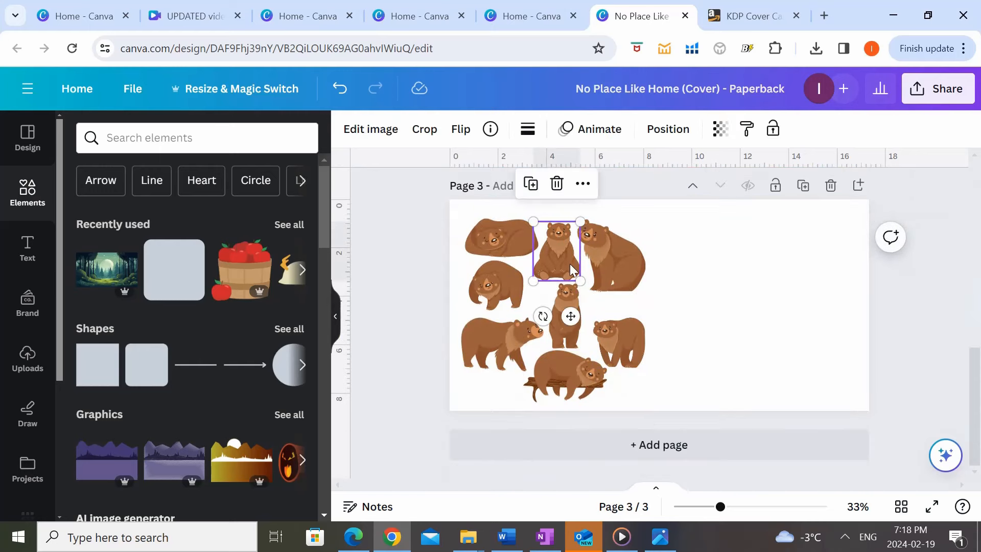
scroll(624, 307, "up", 5)
key("ctrl+v")
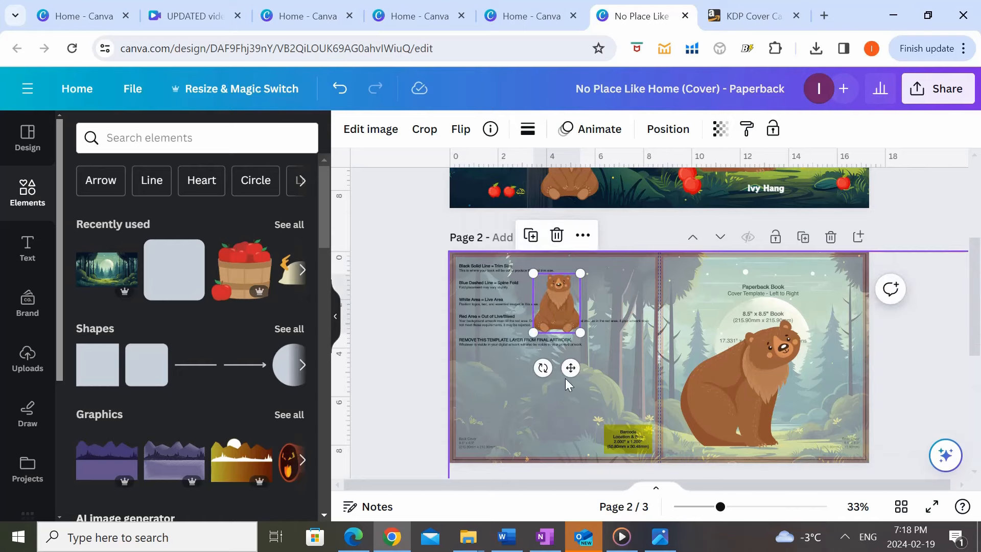
left_click_drag(560, 328, 557, 451)
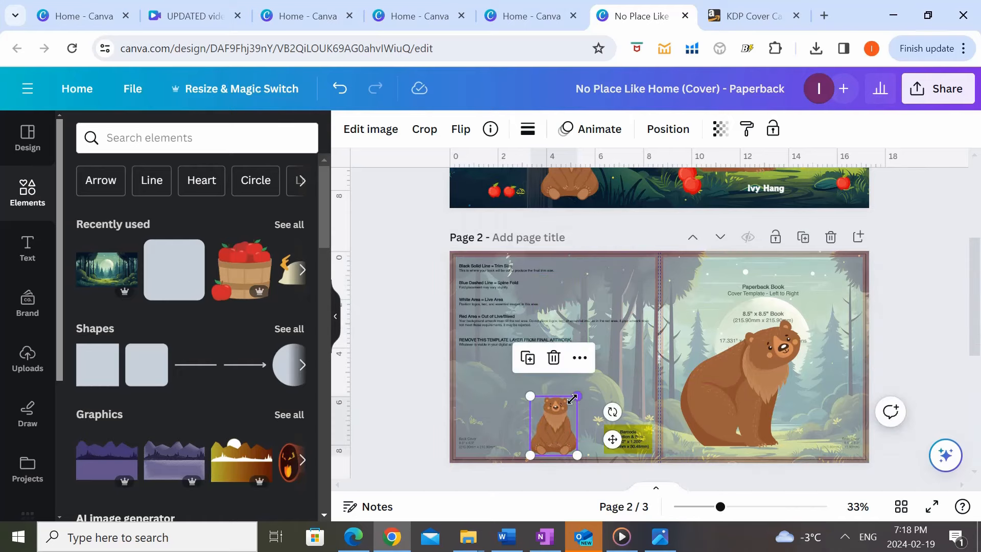
left_click_drag(578, 396, 576, 367)
scroll(560, 391, "up", 3)
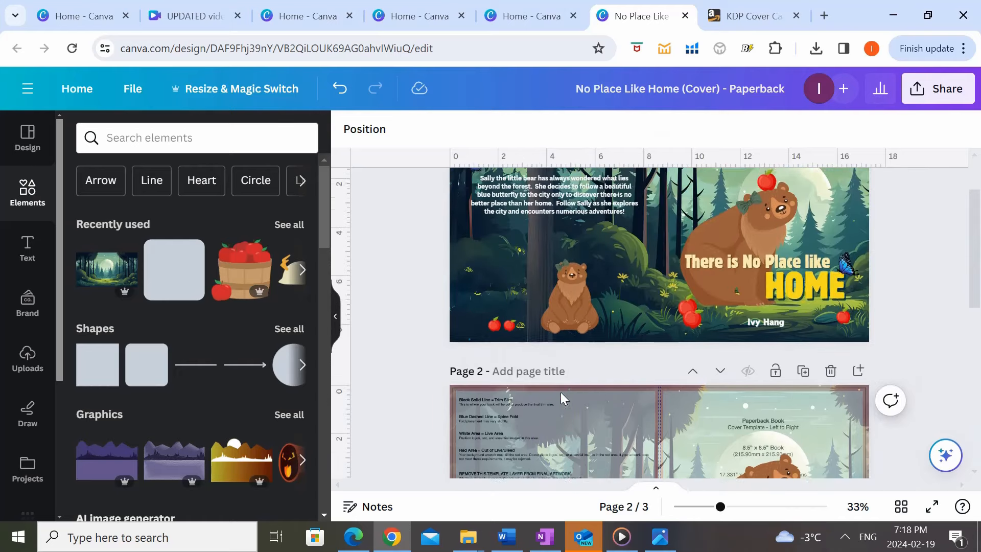
scroll(583, 408, "down", 3)
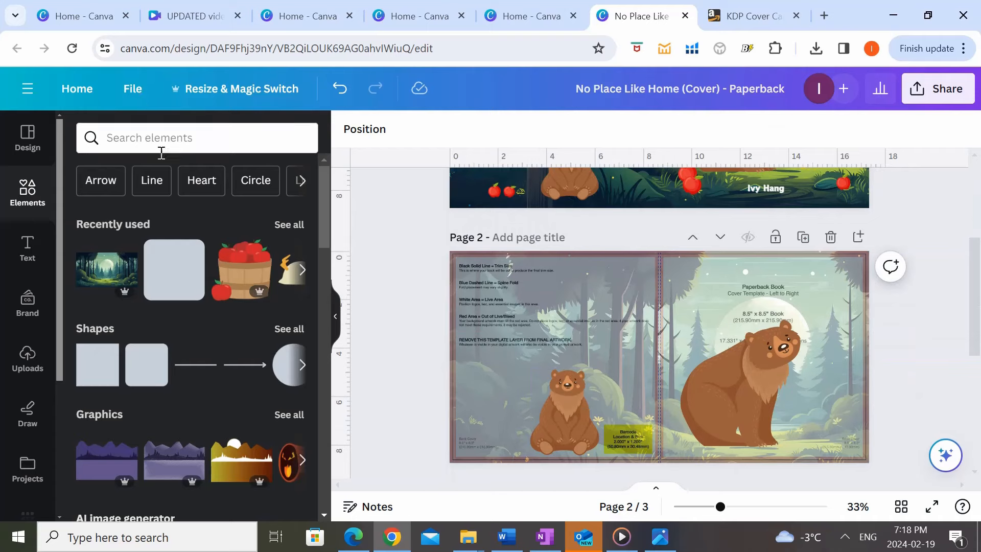
Step: Search the elements for "apples" and place small red apples in the two lower corners of page 2's front cover
left_click(191, 145)
type("apples")
key("Return")
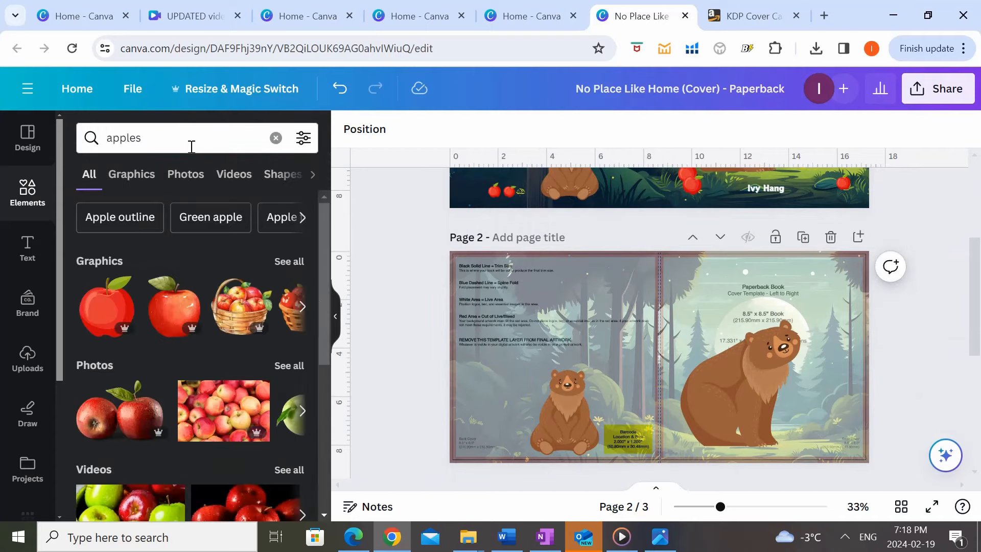
left_click_drag(106, 306, 718, 380)
left_click_drag(721, 411, 691, 438)
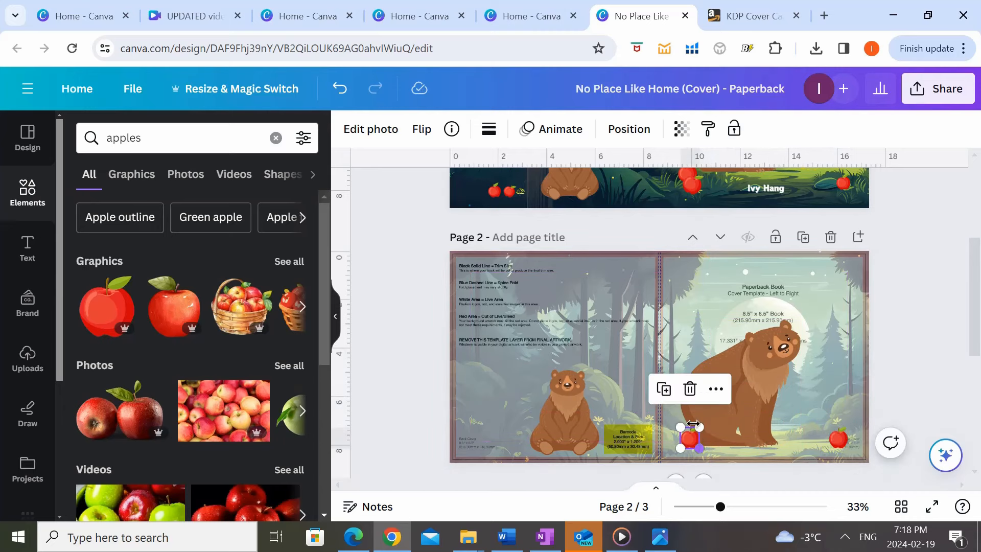
scroll(728, 435, "down", 3)
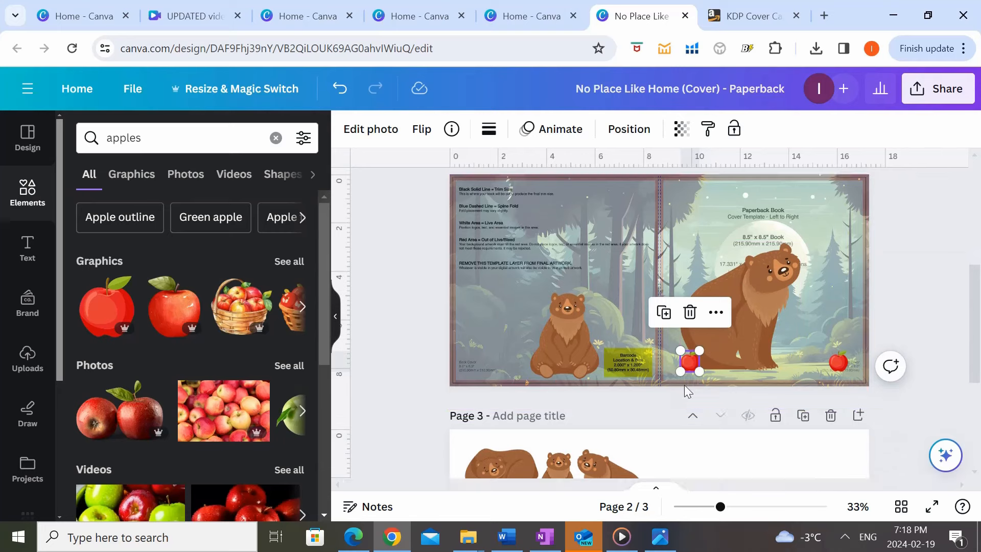
Step: Add a second apple above the one near the spine, overlapping it, and layer it behind the first apple
left_click(834, 338)
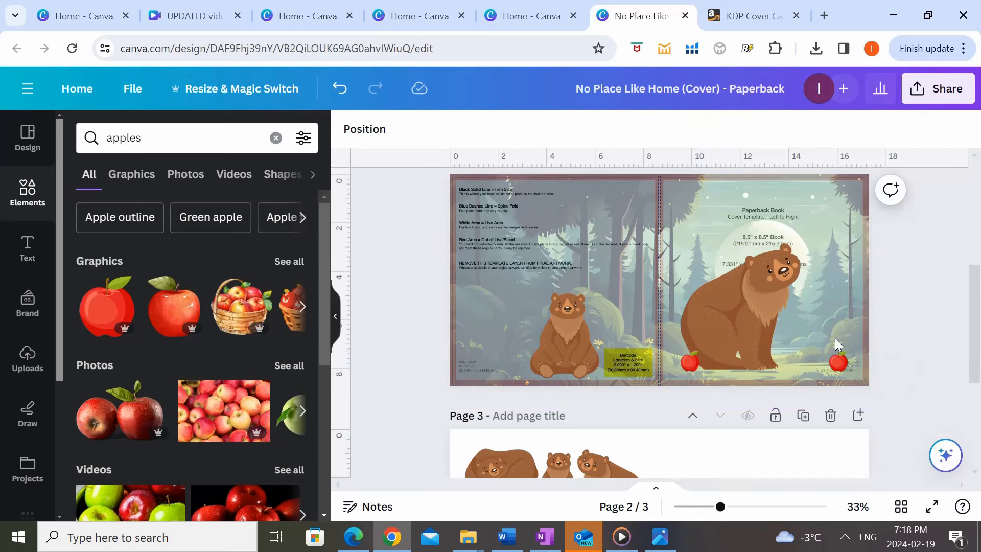
left_click(688, 362)
mouse_move(688, 361)
left_mouse_down()
mouse_move(709, 361)
mouse_move(671, 352)
mouse_move(683, 349)
left_mouse_up()
left_click(898, 305)
scroll(898, 304, "up", 3)
scroll(898, 307, "down", 3)
right_click(679, 286)
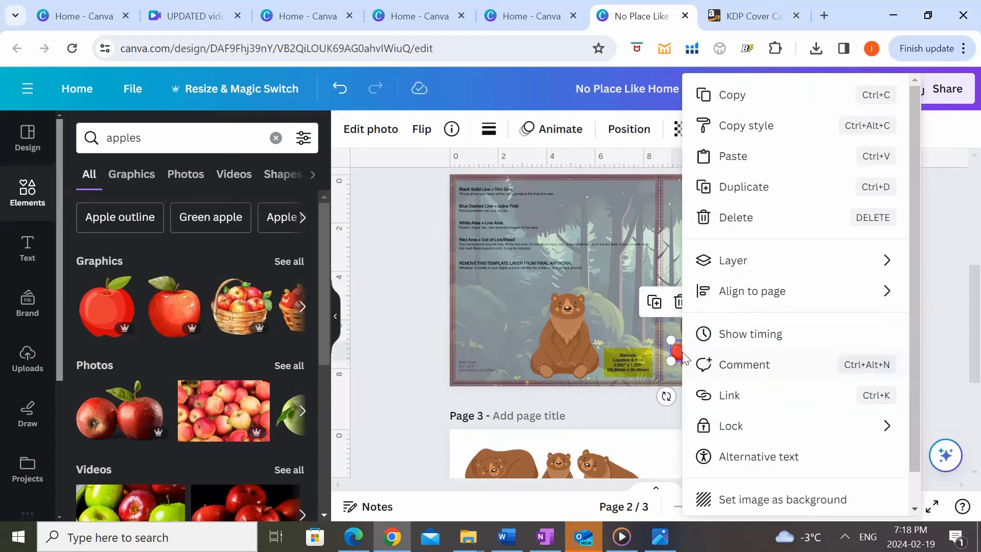
mouse_move(698, 274)
left_click(578, 330)
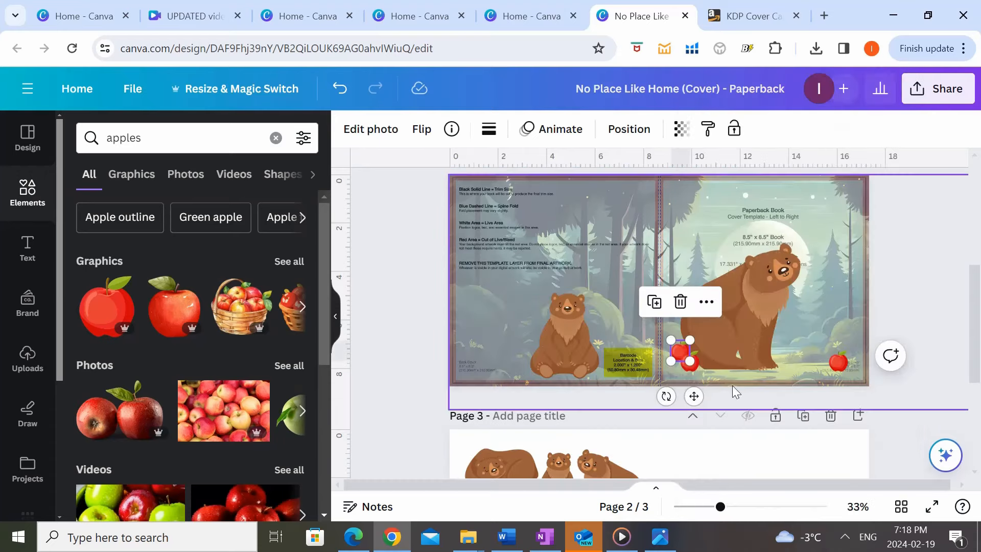
left_click(935, 324)
Step: Copy the red apple to the back cover and place two slightly smaller ones side by side next to the sitting bear
left_click(837, 362)
scroll(758, 354, "up", 3)
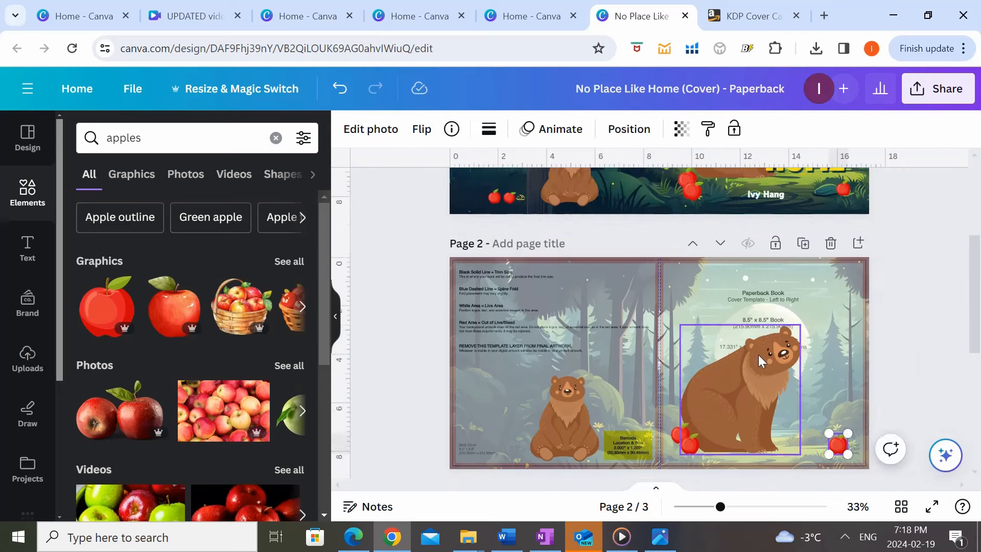
scroll(758, 355, "down", 1)
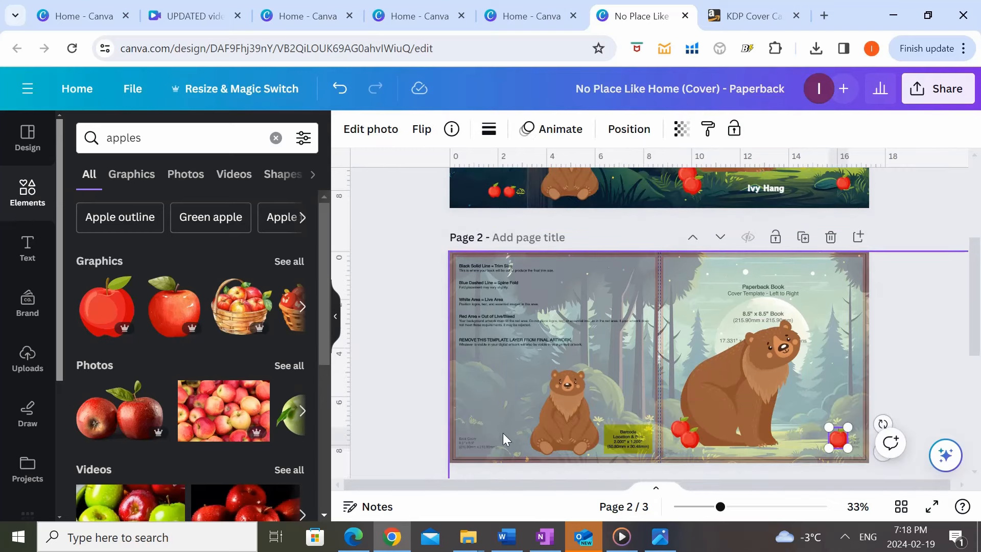
left_click_drag(846, 445, 501, 439)
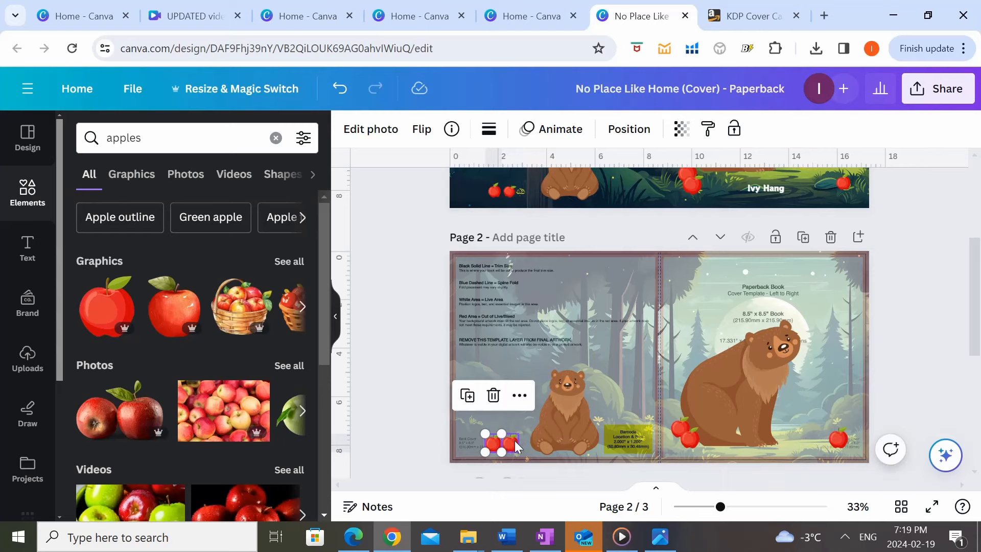
left_click(513, 441)
scroll(557, 444, "down", 3)
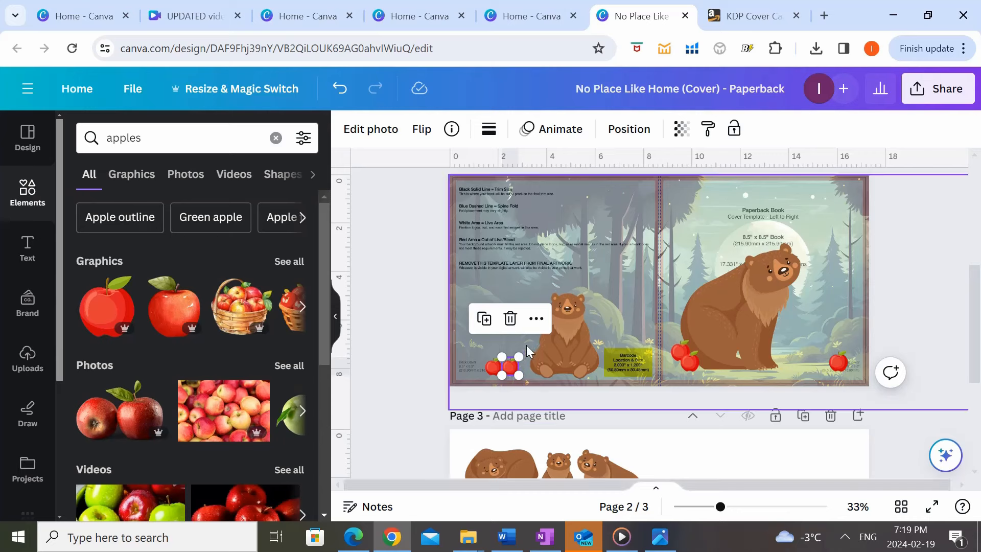
Step: Tilt the two back-cover apples slightly and compare the arrangement with the page 1 cover
left_click(542, 356)
left_click(513, 367)
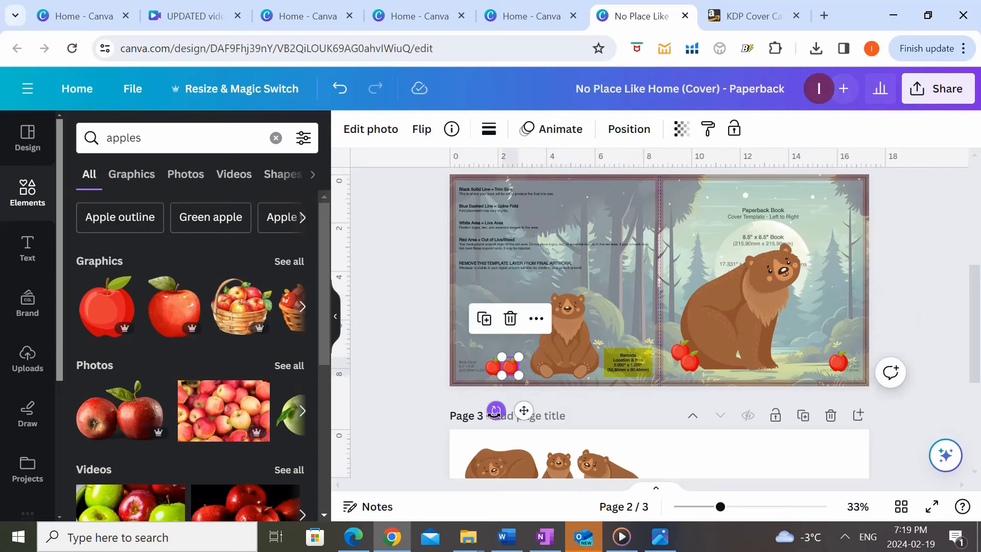
mouse_move(495, 410)
left_mouse_down()
mouse_move(481, 399)
mouse_move(498, 418)
left_mouse_up()
left_click(490, 369)
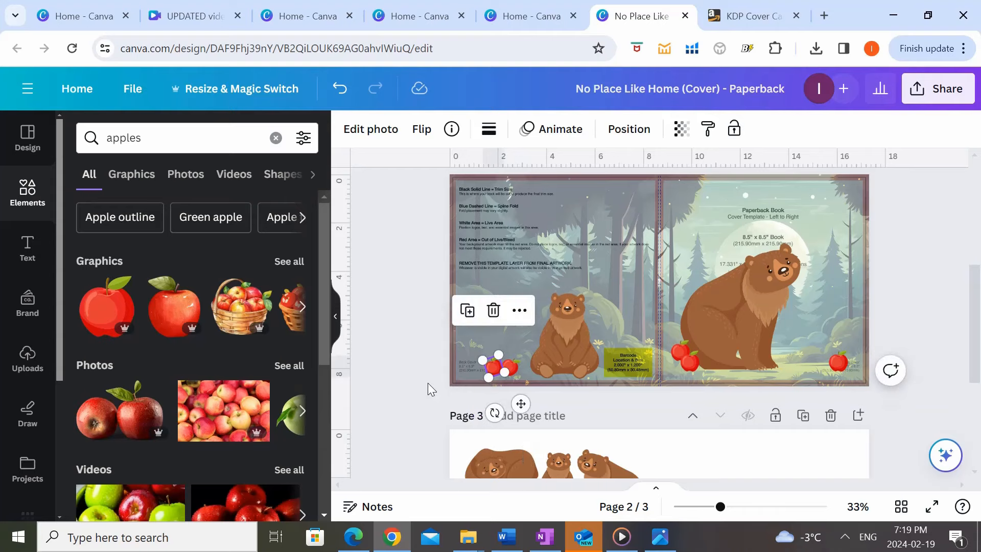
left_click(427, 382)
scroll(713, 318, "up", 6)
scroll(590, 430, "down", 6)
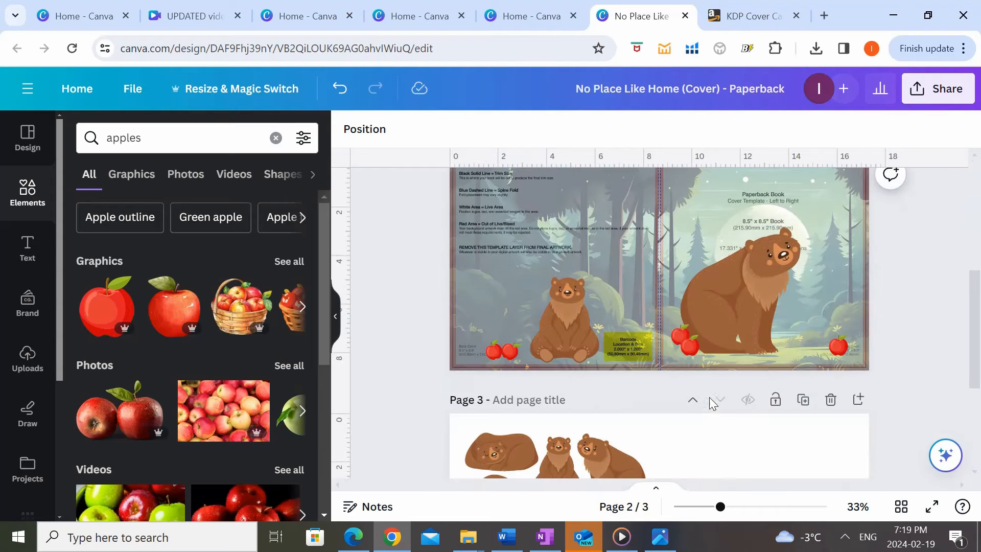
Step: Copy the front cover's corner apple, place the copy on the large bear's head, and compare the cover with page 1
left_click(837, 346)
scroll(736, 341, "up", 3)
key("ctrl+v")
left_click_drag(670, 349, 766, 384)
left_click(868, 362)
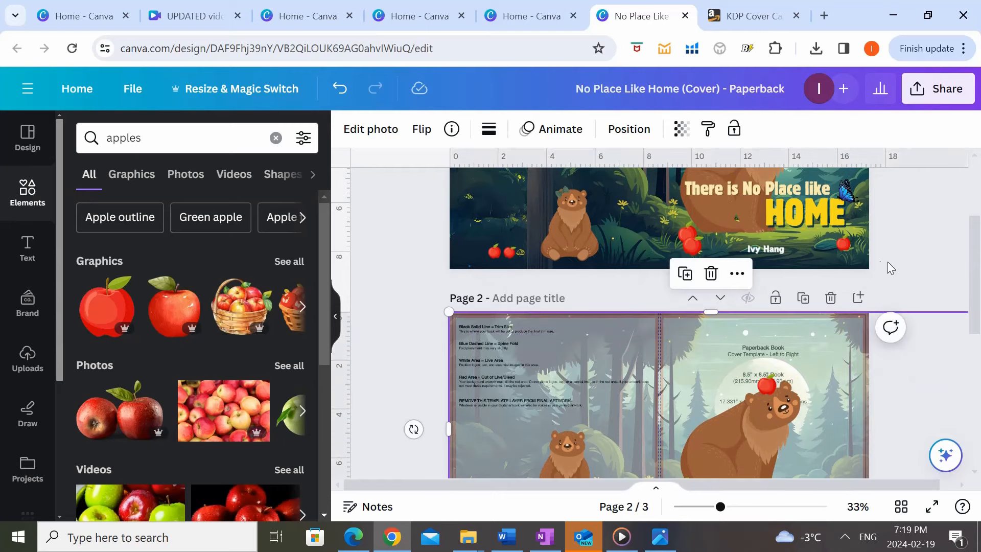
scroll(888, 265, "up", 3)
scroll(889, 274, "down", 6)
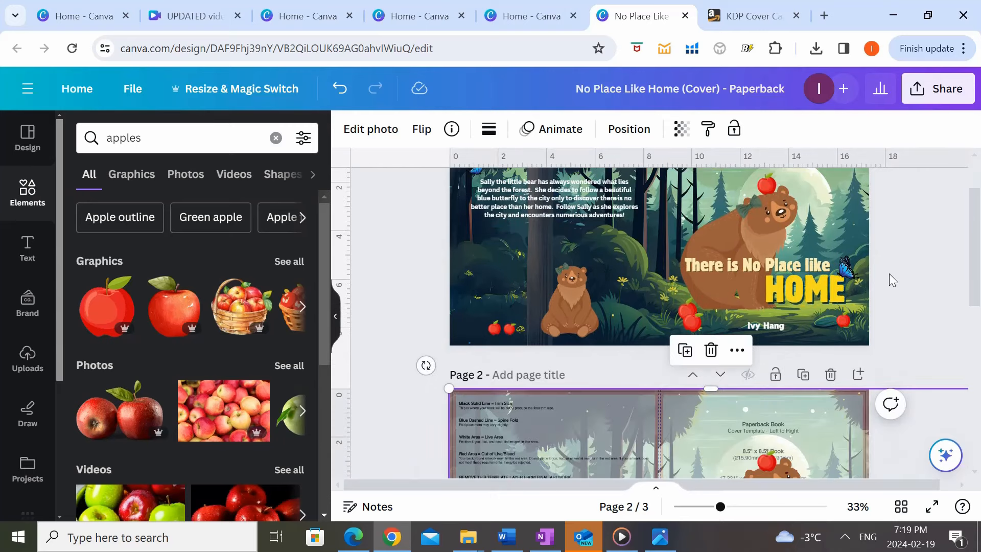
scroll(889, 274, "up", 4)
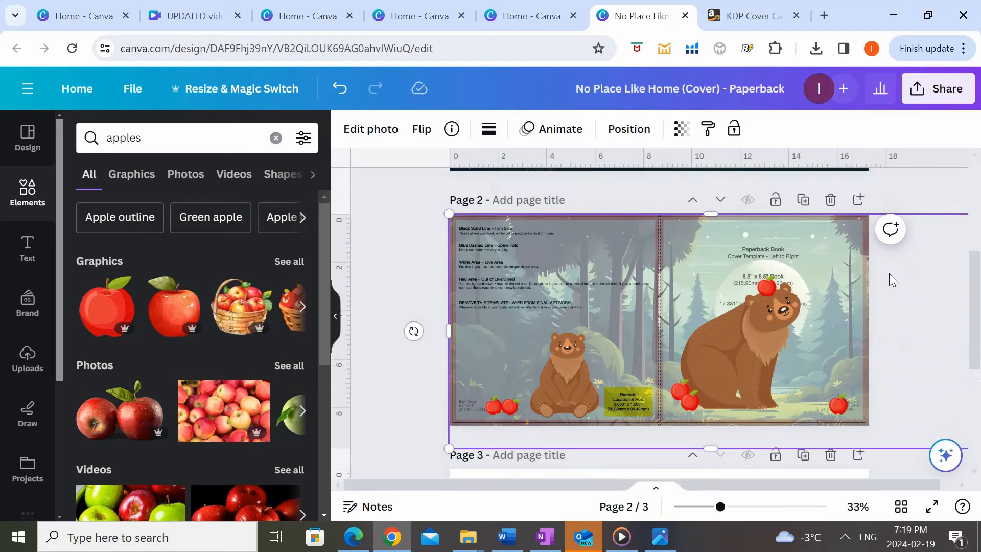
scroll(743, 308, "down", 3)
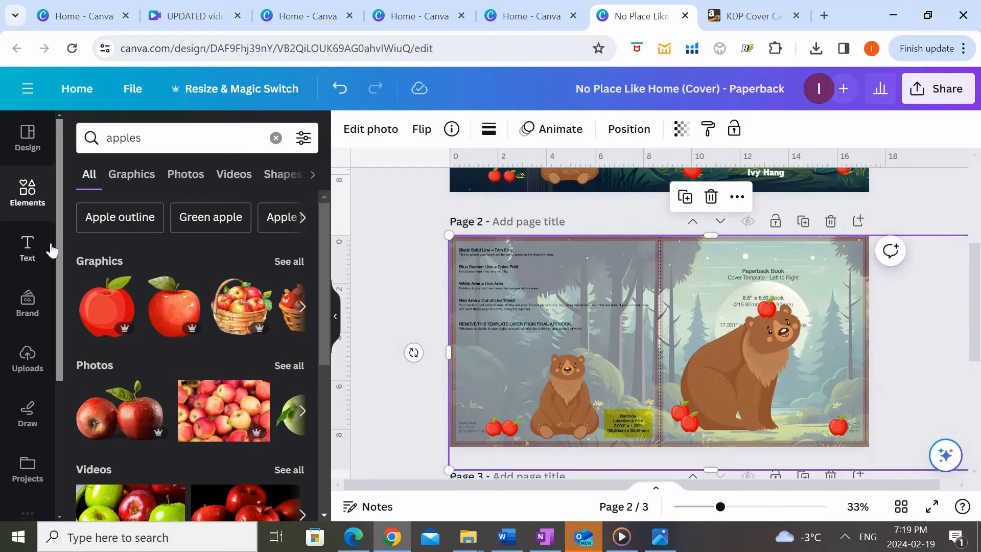
Step: Add a heading to page 2 and set its font to Berthold Block, matching the title on page 1
left_click(28, 249)
left_click(194, 321)
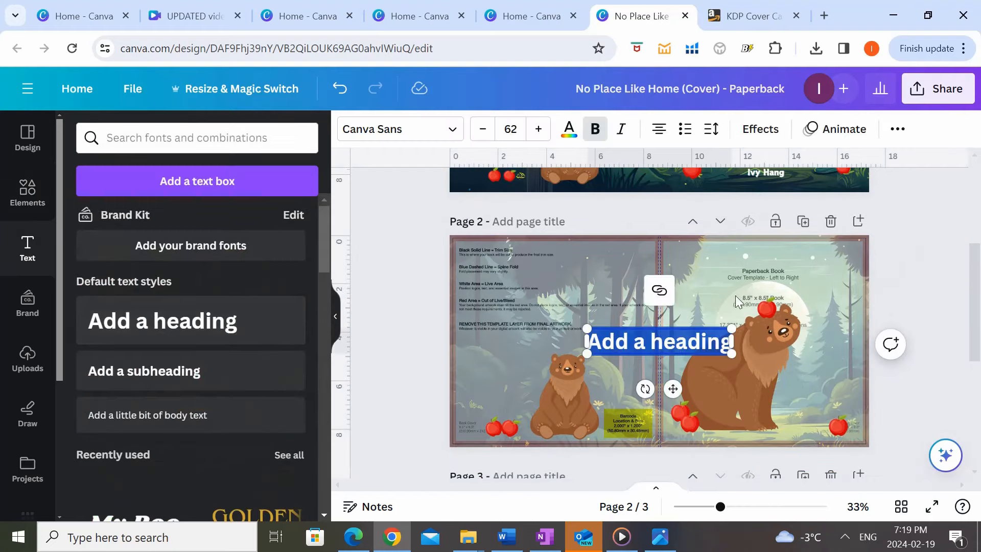
scroll(786, 292, "up", 2)
left_click(743, 191)
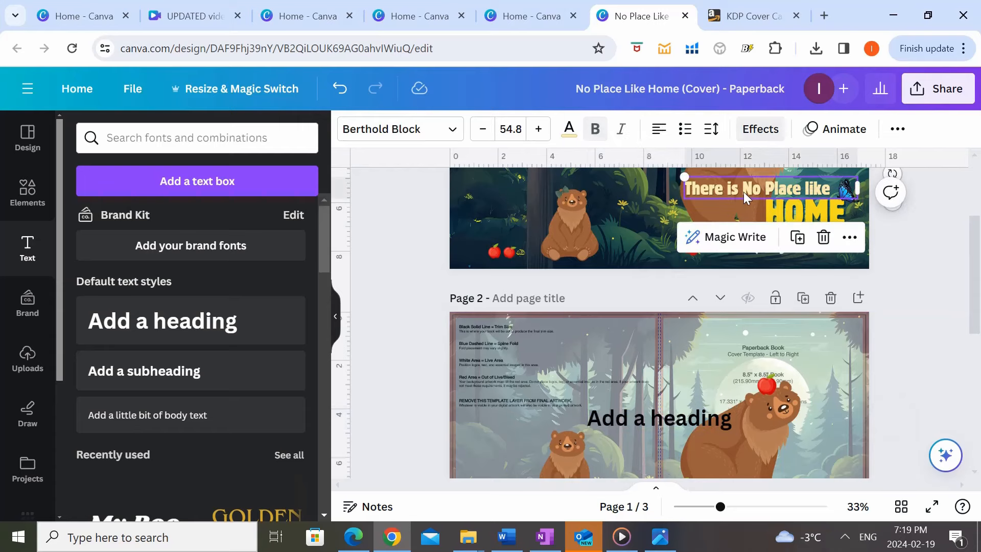
scroll(731, 341, "down", 2)
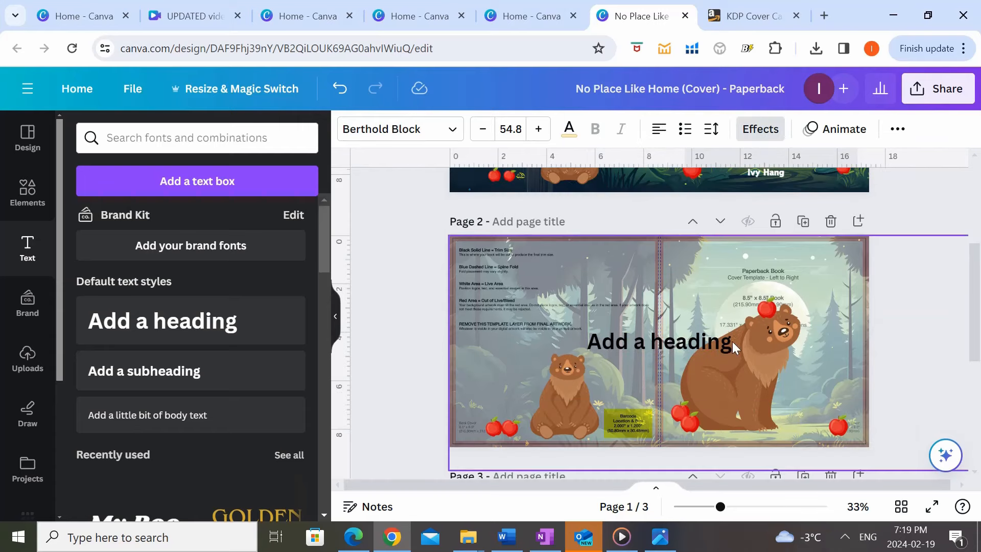
left_click(688, 342)
left_click(401, 132)
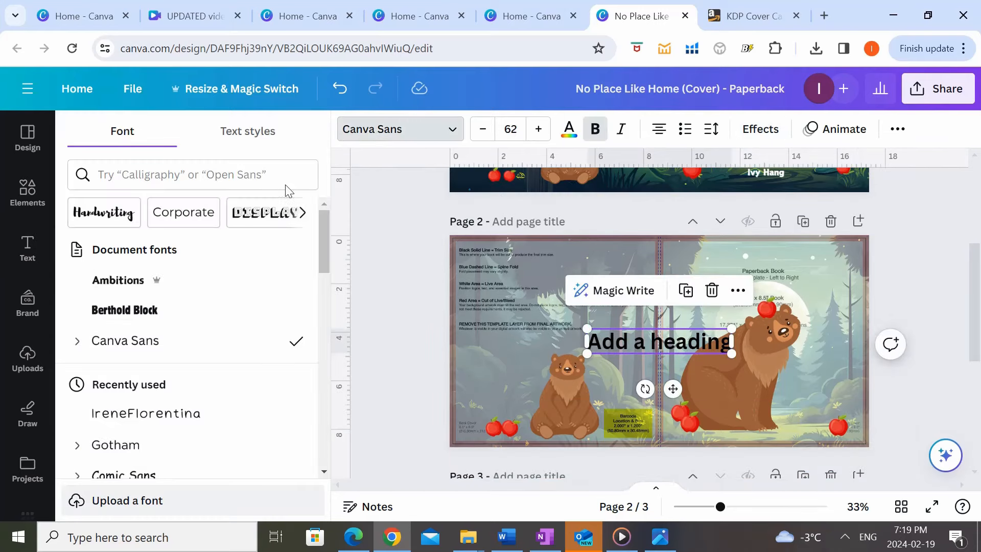
left_click(132, 171)
type("bertho")
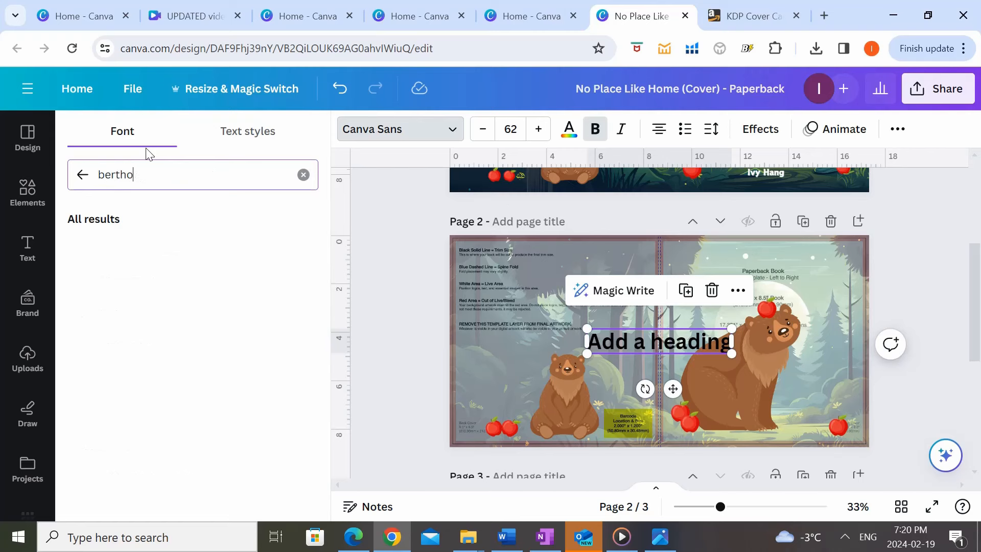
type("ld")
left_click(128, 322)
Step: Change the heading text to "There is No Place like" and move it onto the front cover across the large bear
double_click(622, 419)
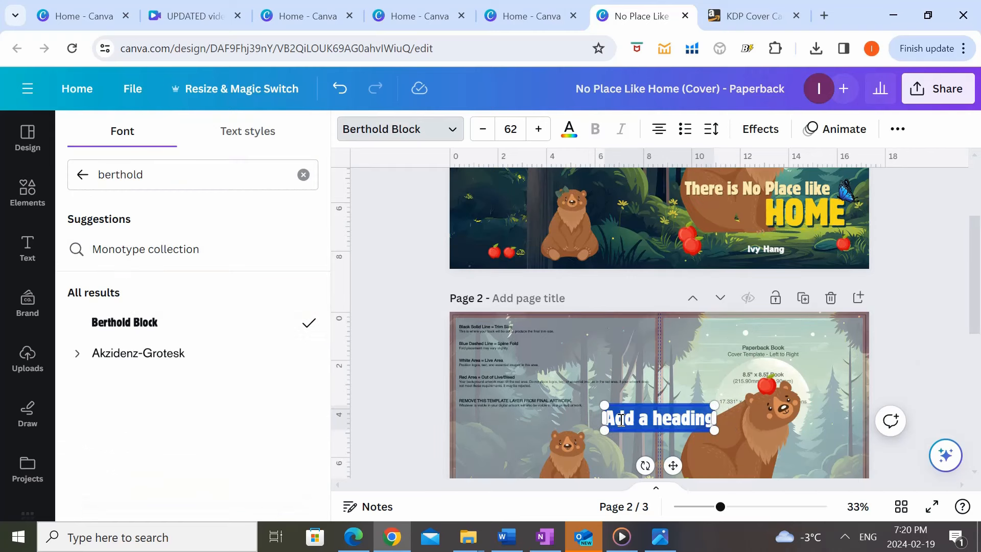
type("T")
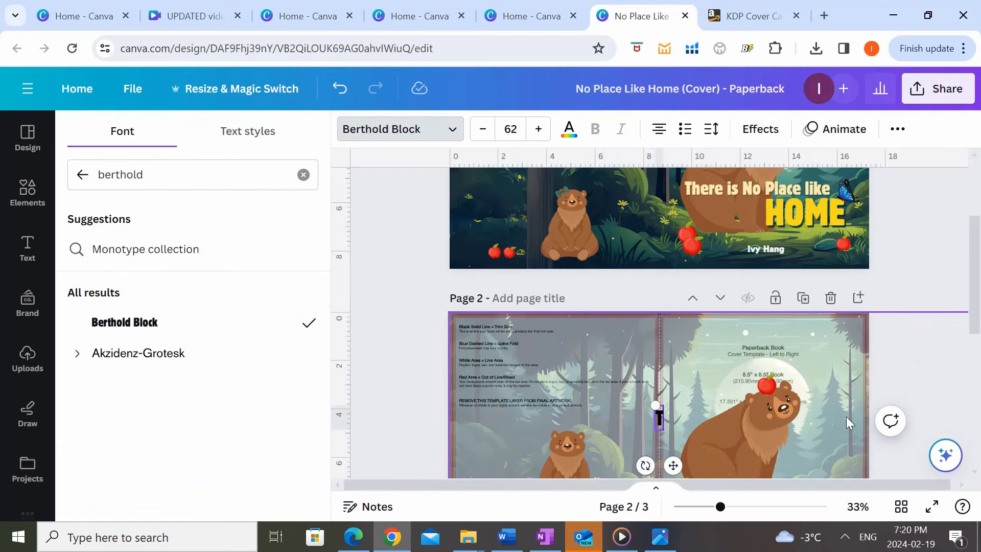
type("here is No Place like")
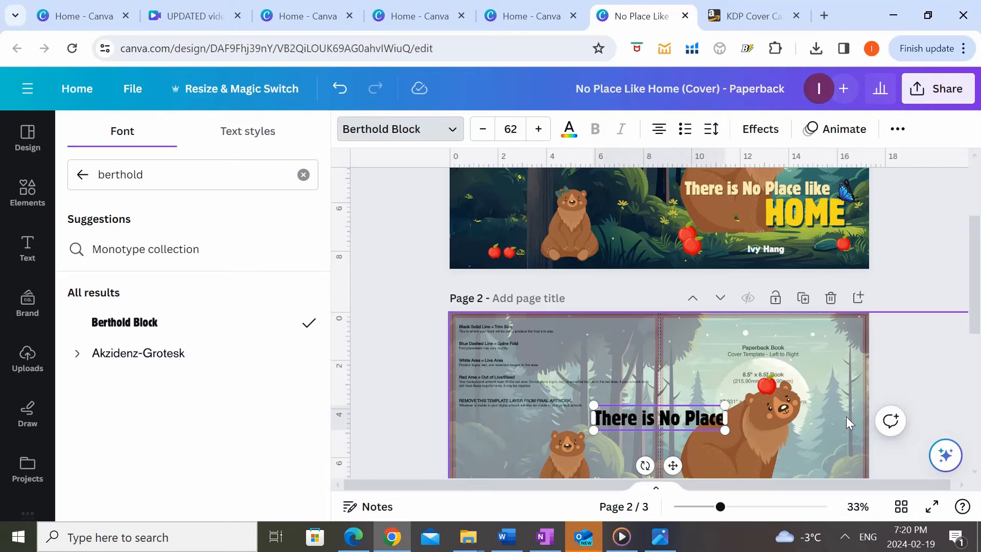
left_click(932, 320)
left_click(707, 423)
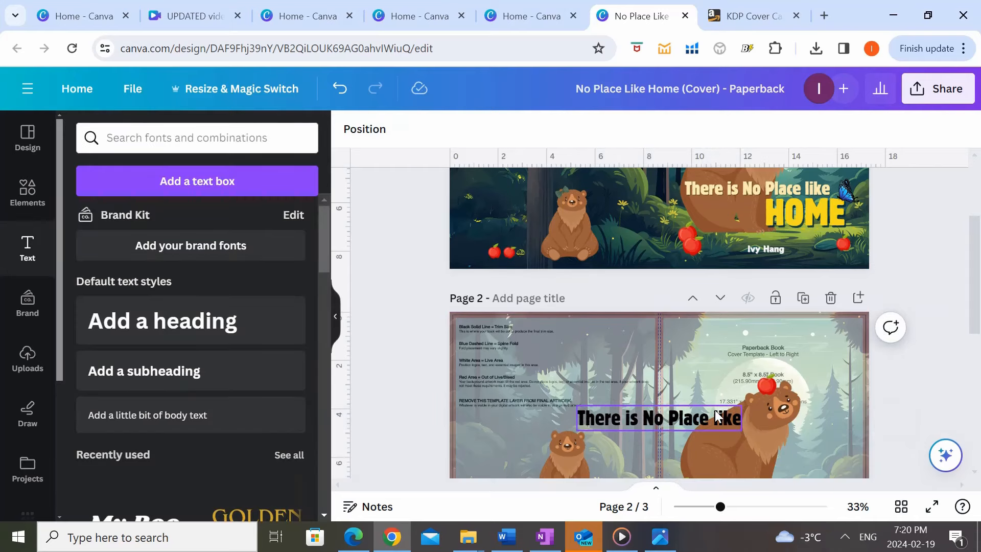
left_click_drag(703, 409, 796, 434)
scroll(789, 419, "down", 1)
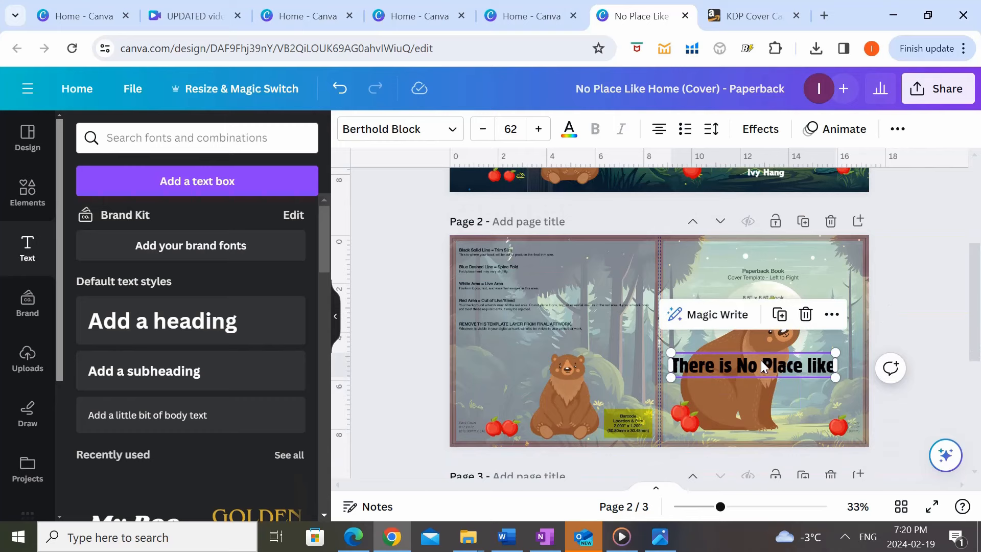
Step: Duplicate the title line, change the copy to "HOME", enlarge it to size 125 and place it below the end of the first line
left_click(761, 360)
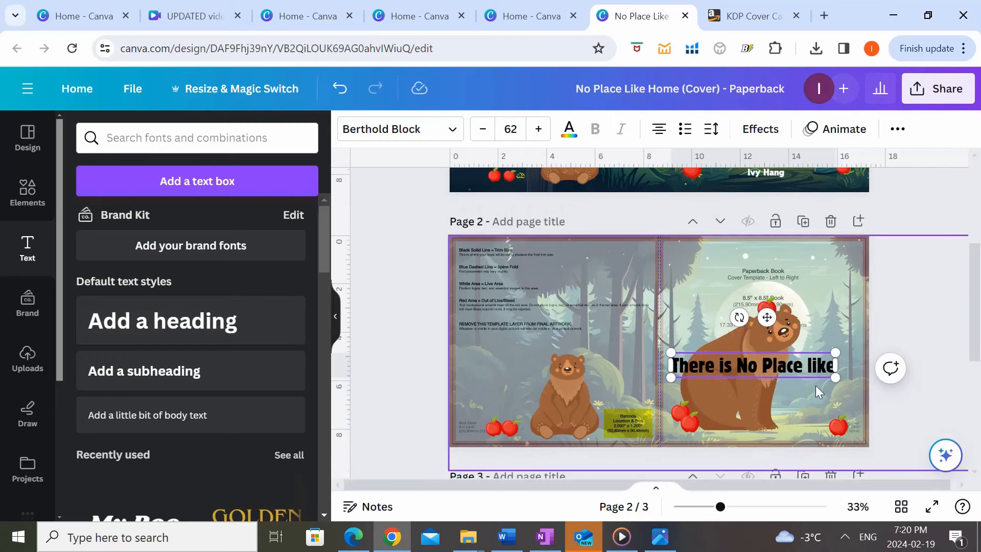
key("ctrl+d")
left_click_drag(785, 373, 784, 390)
double_click(784, 391)
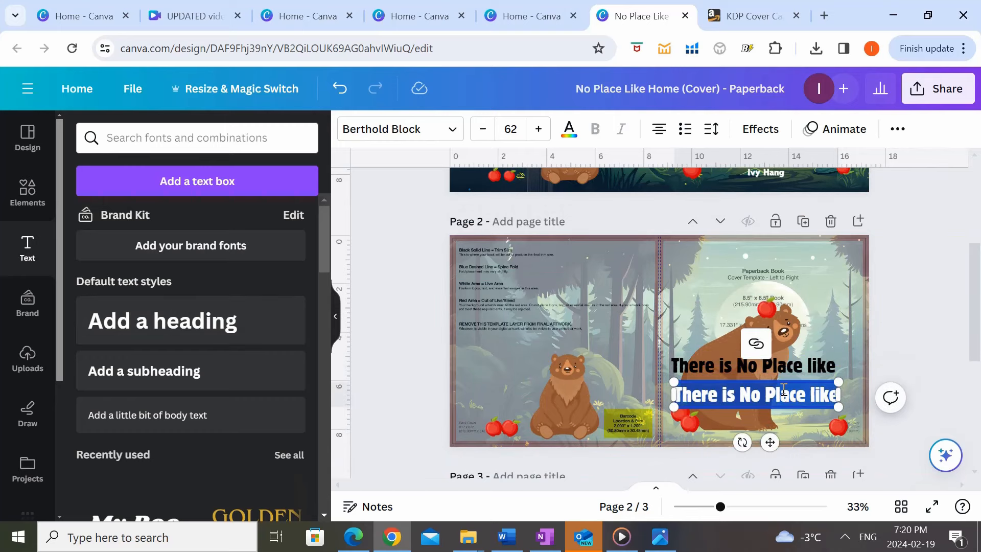
type("HOME")
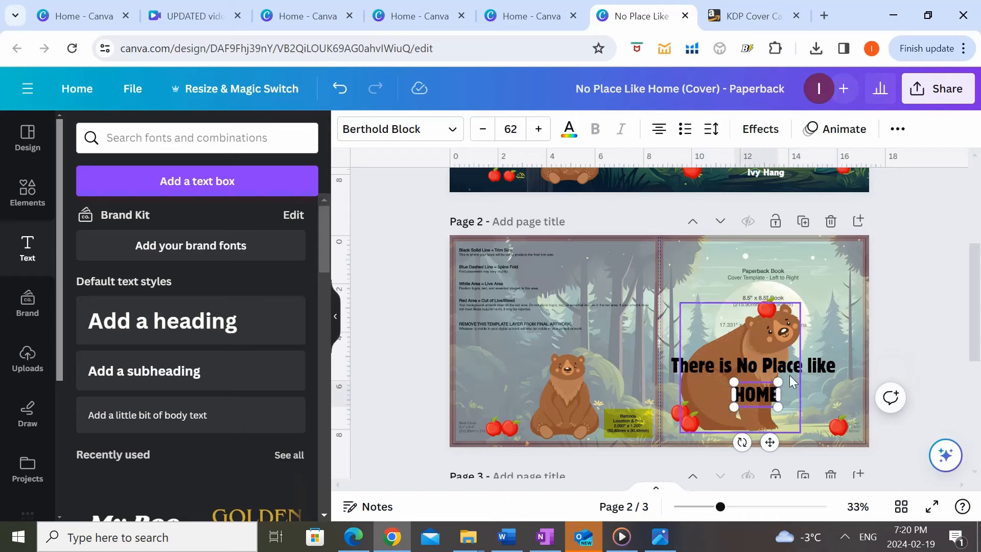
left_click_drag(790, 378, 834, 365)
left_click_drag(786, 385, 818, 392)
Step: Color "There is No Place like" pale yellow from the document colors and give it a Shadow effect
left_click(758, 363)
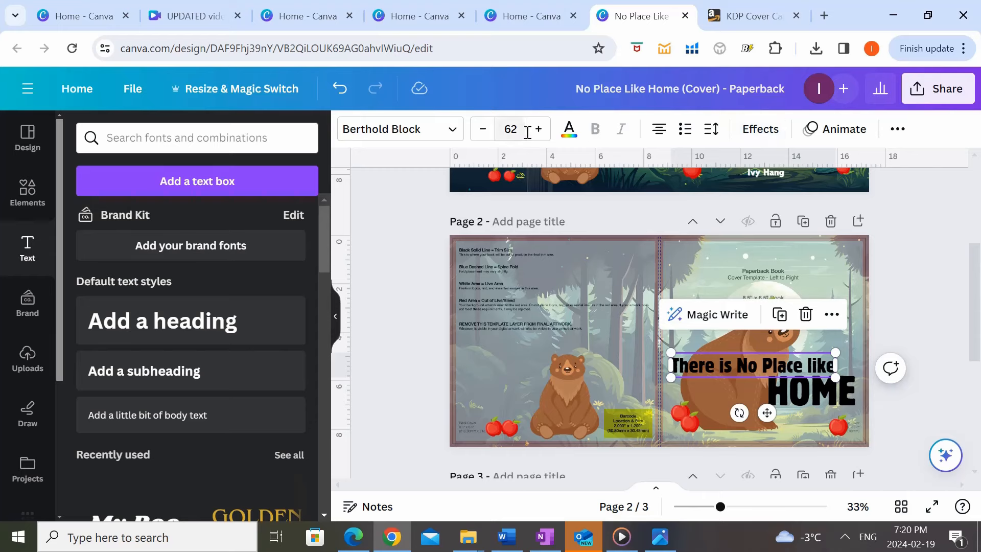
left_click(562, 137)
left_click(84, 263)
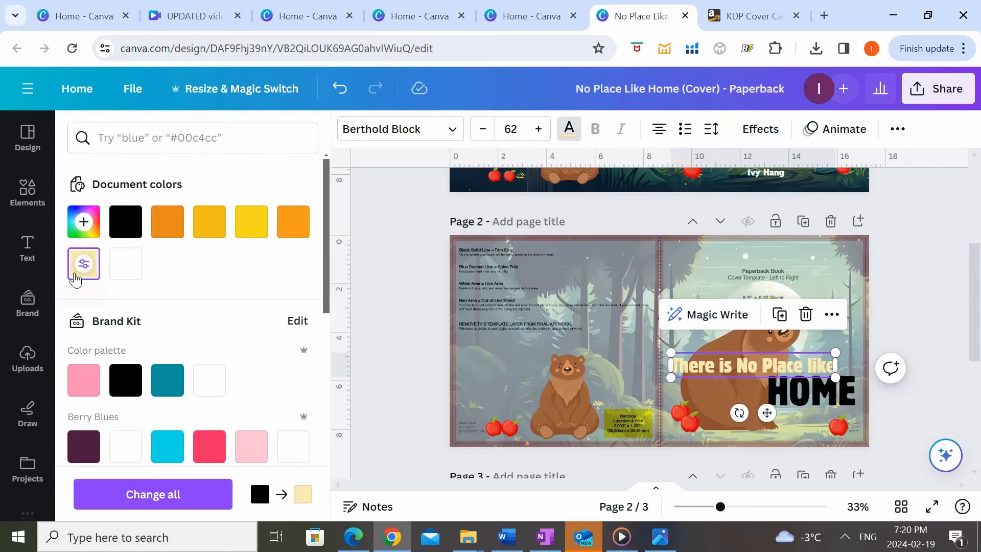
left_click(760, 129)
left_click(178, 229)
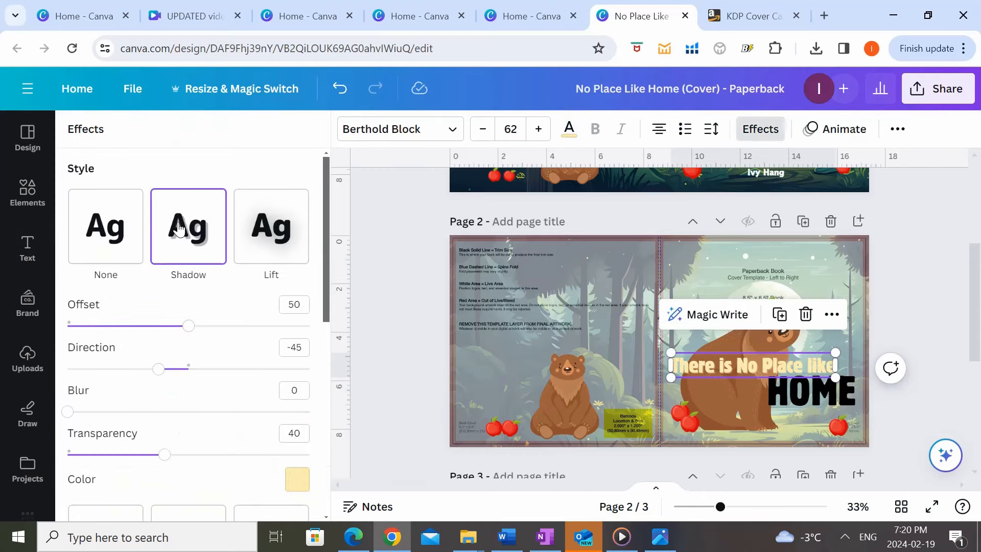
scroll(204, 286, "down", 3)
left_click(296, 329)
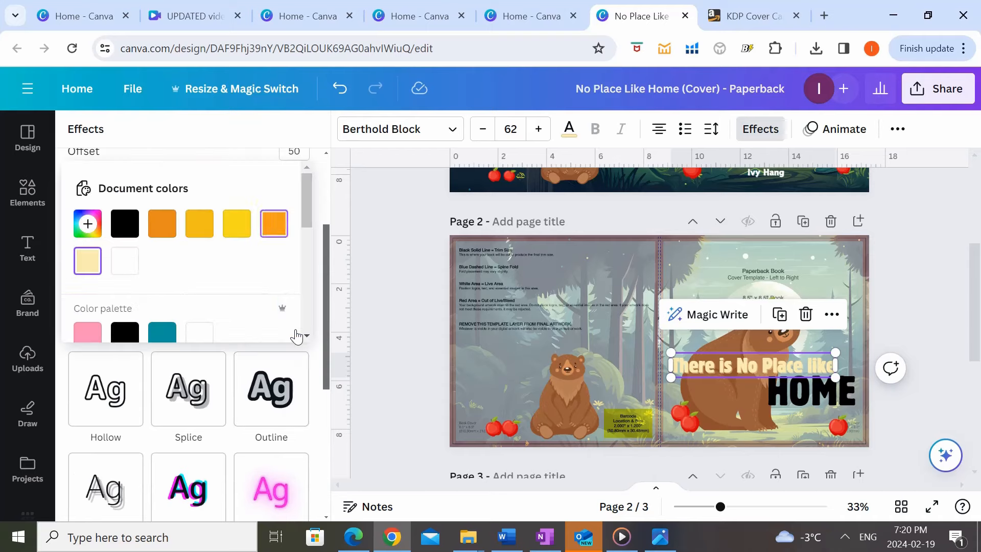
Step: Color the word "HOME" bright yellow from the document colors
left_click(831, 404)
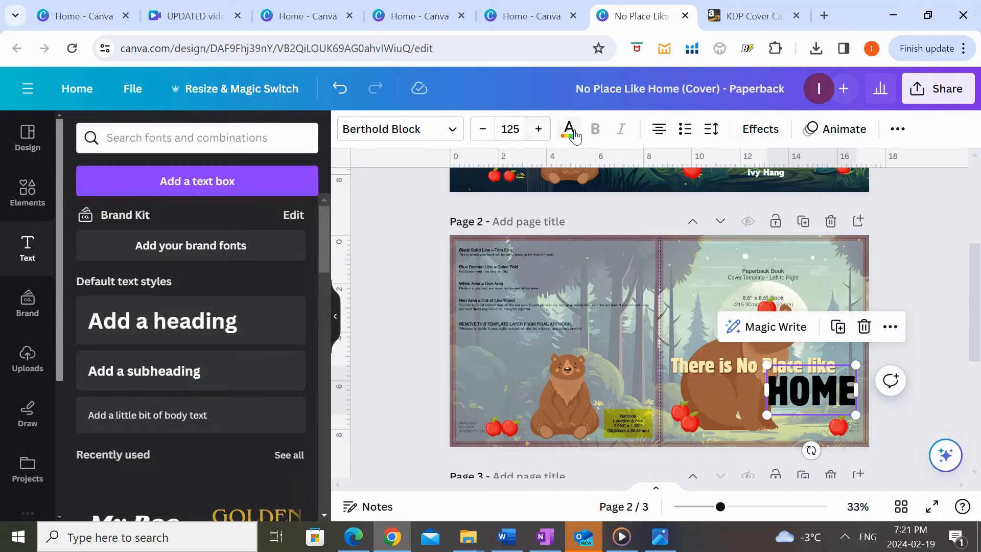
left_click(568, 129)
left_click(252, 219)
left_click(569, 128)
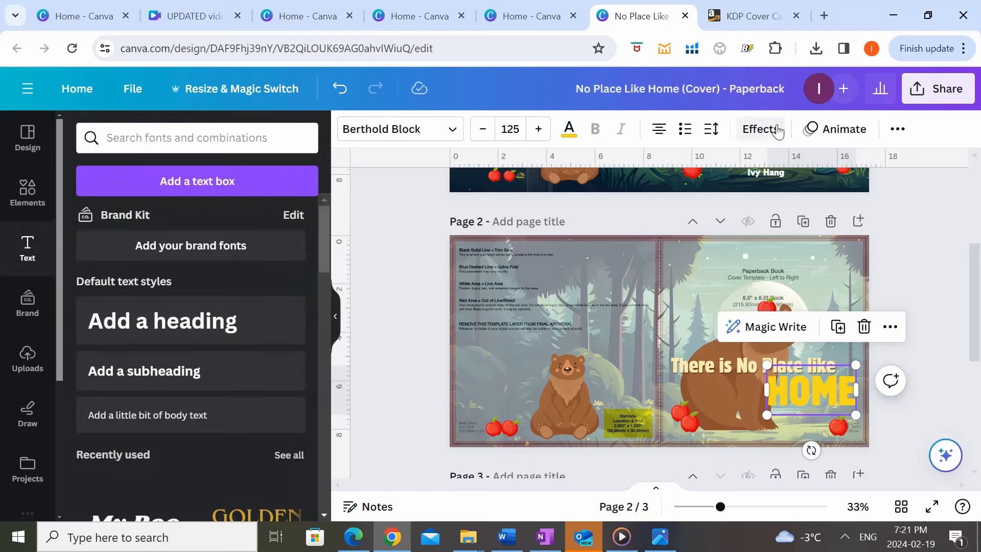
Step: Apply a Shadow effect to "HOME" and set the shadow color to black
left_click(771, 138)
left_click(160, 246)
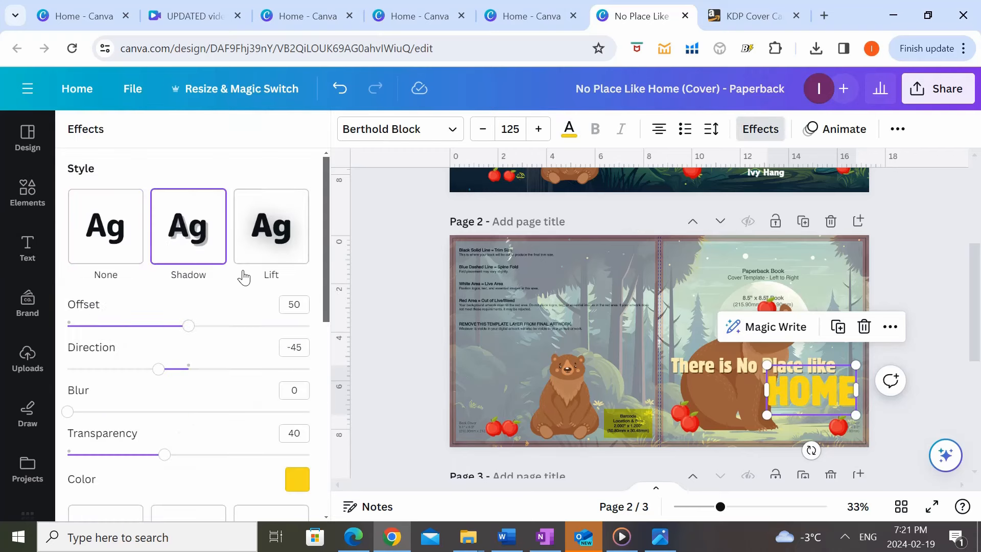
scroll(279, 459, "down", 2)
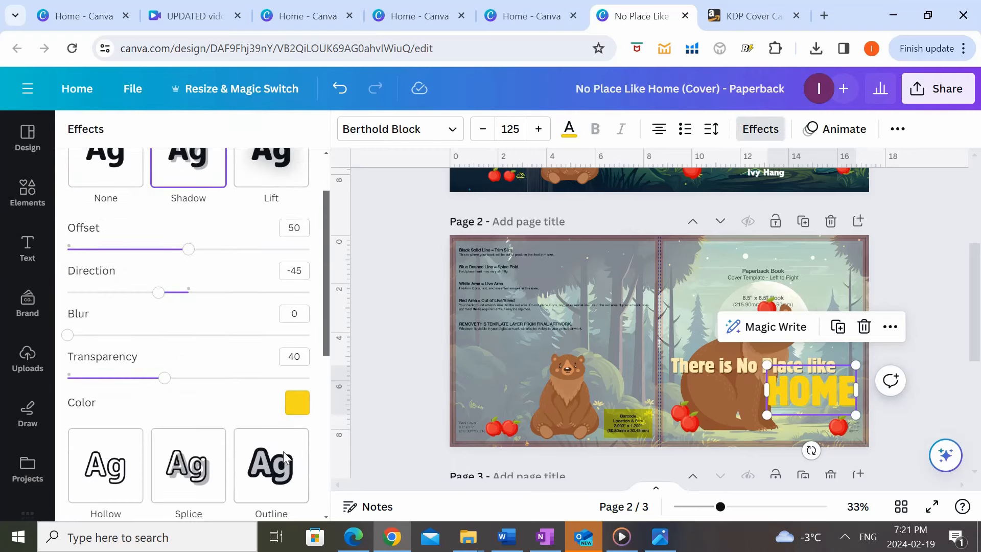
left_click(299, 404)
left_click(134, 374)
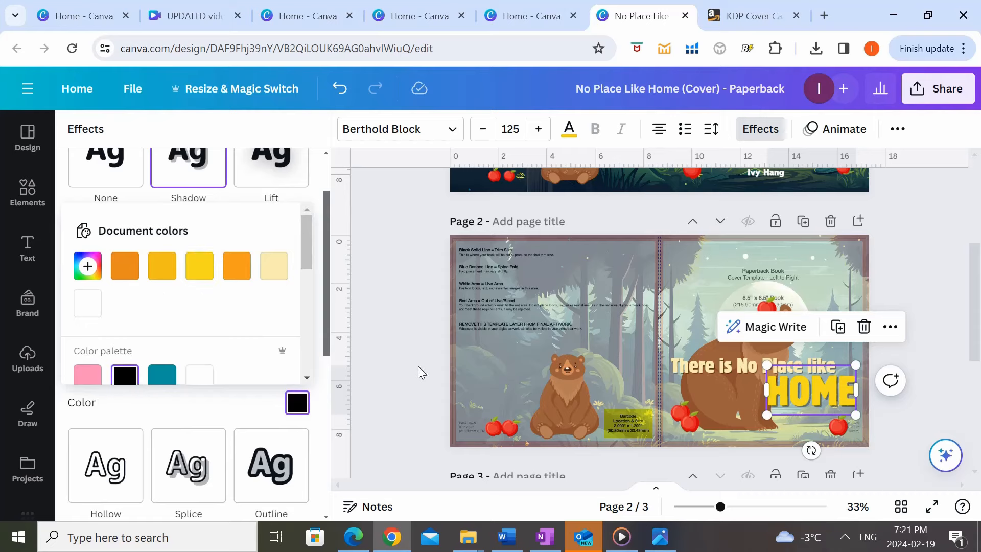
left_click(394, 380)
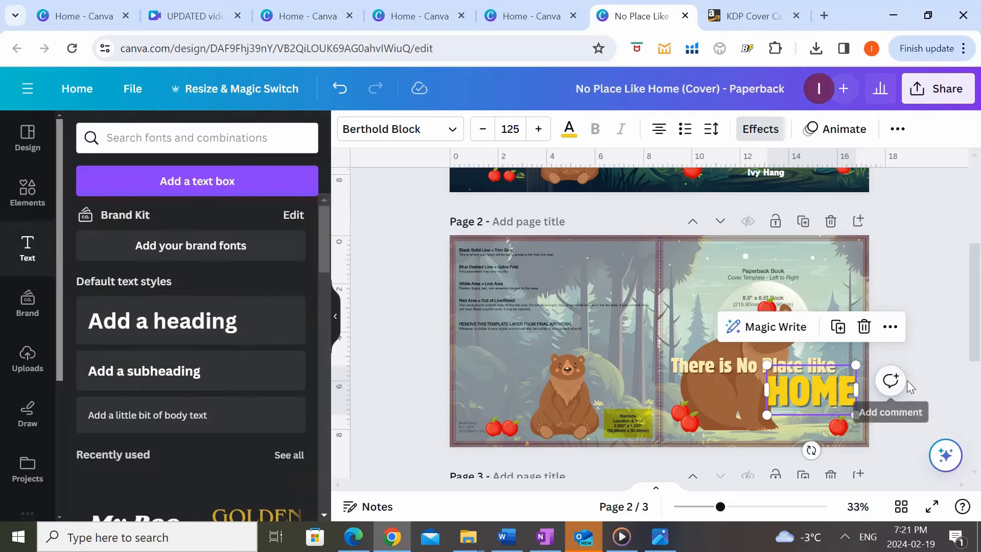
left_click(918, 353)
Step: Search the elements library for "blue butterfly"
scroll(918, 353, "up", 2)
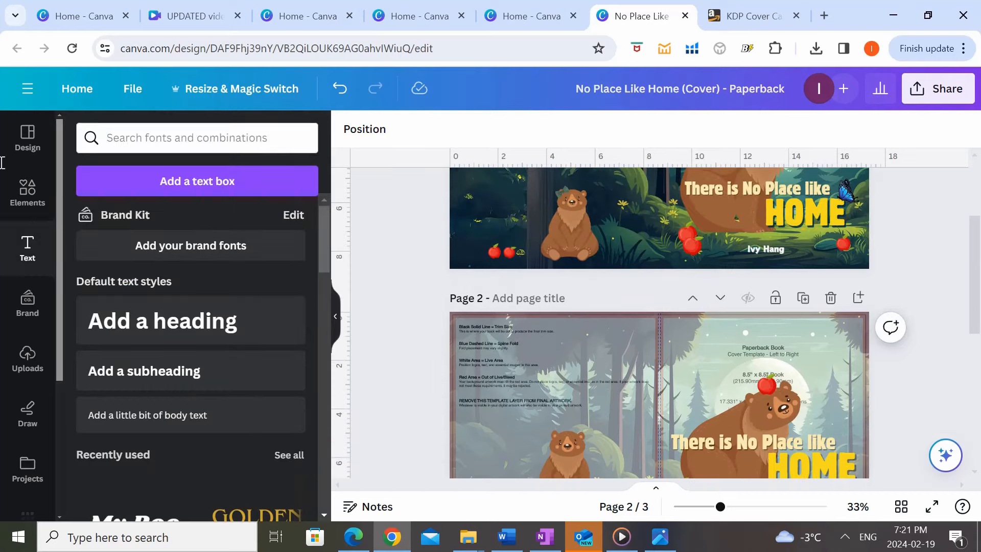
left_click(27, 191)
left_click(152, 146)
key("BackSpace")
key("BackSpace")
key("BackSpace")
key("BackSpace")
key("BackSpace")
key("BackSpace")
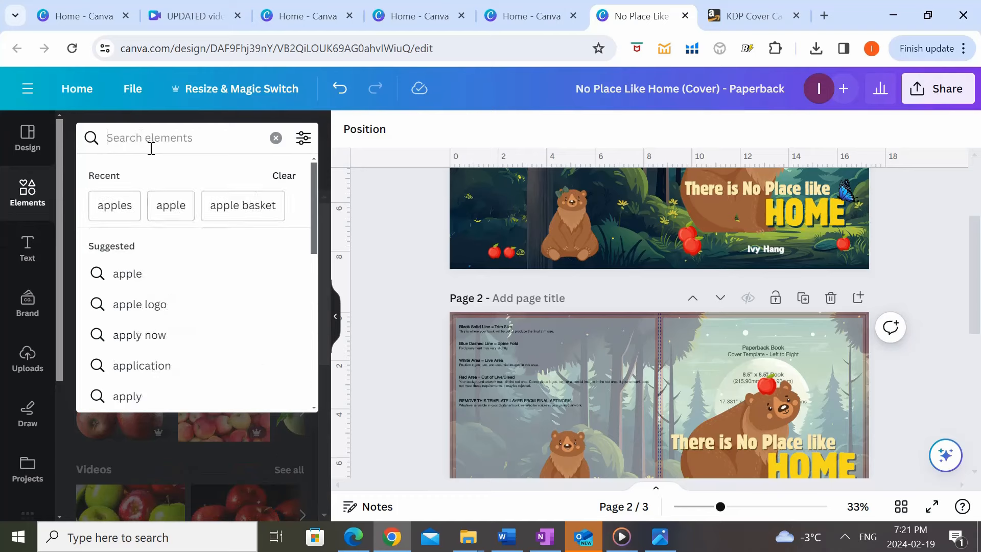
type("blue butterfly")
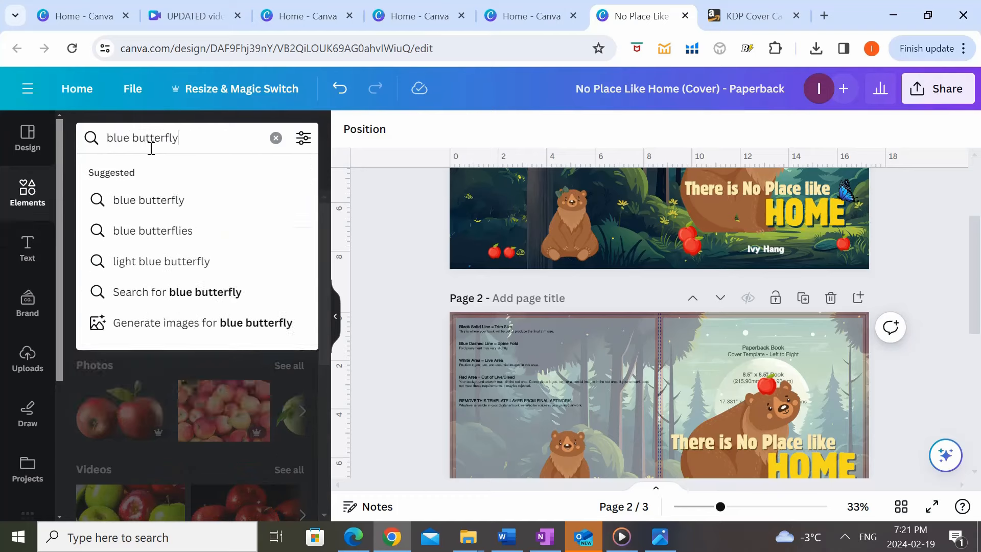
key("Return")
Step: Add the black-edged blue butterfly graphic and place it at the end of the title line on the page 2 front cover
left_click(228, 297)
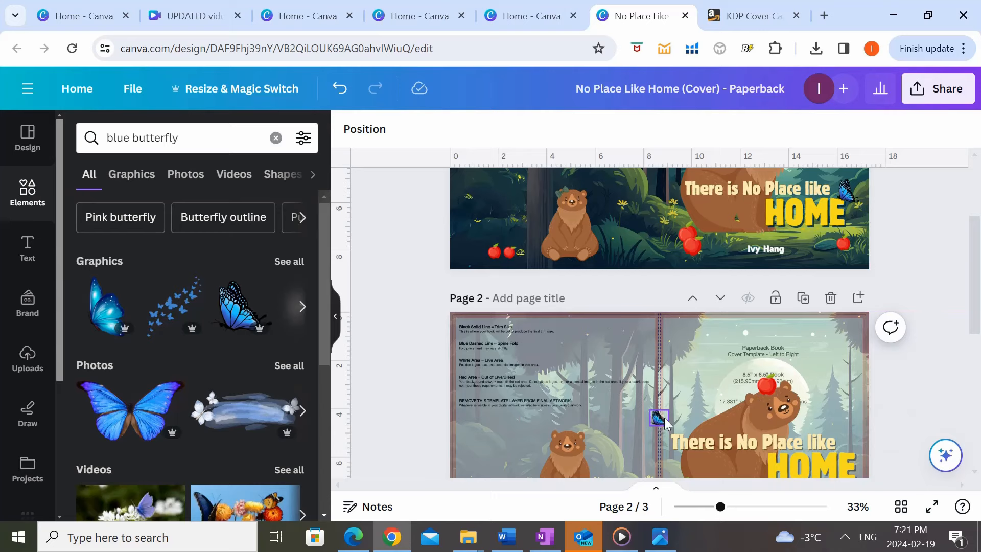
left_click_drag(664, 420, 851, 445)
scroll(582, 322, "up", 3)
scroll(580, 320, "down", 3)
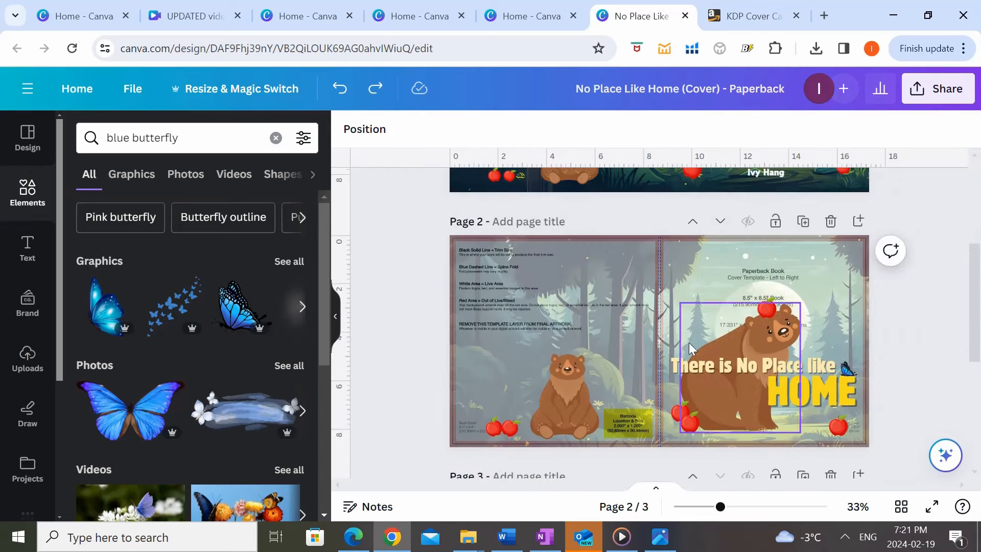
Step: Add a second copy of the blue butterfly near the upper outer corner of the back cover and flip it horizontally
left_click(255, 323)
left_click_drag(653, 340, 463, 276)
scroll(523, 289, "up", 5)
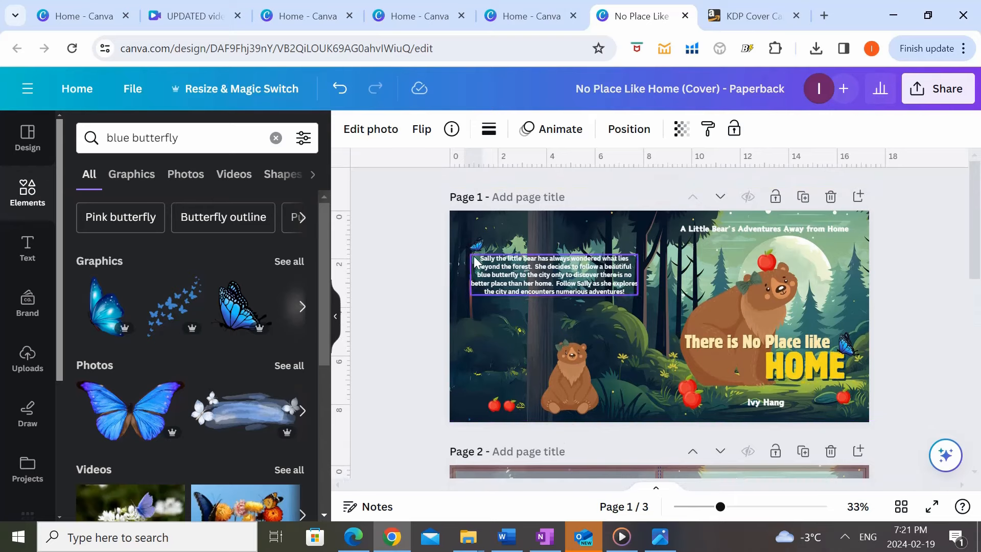
scroll(526, 337, "down", 3)
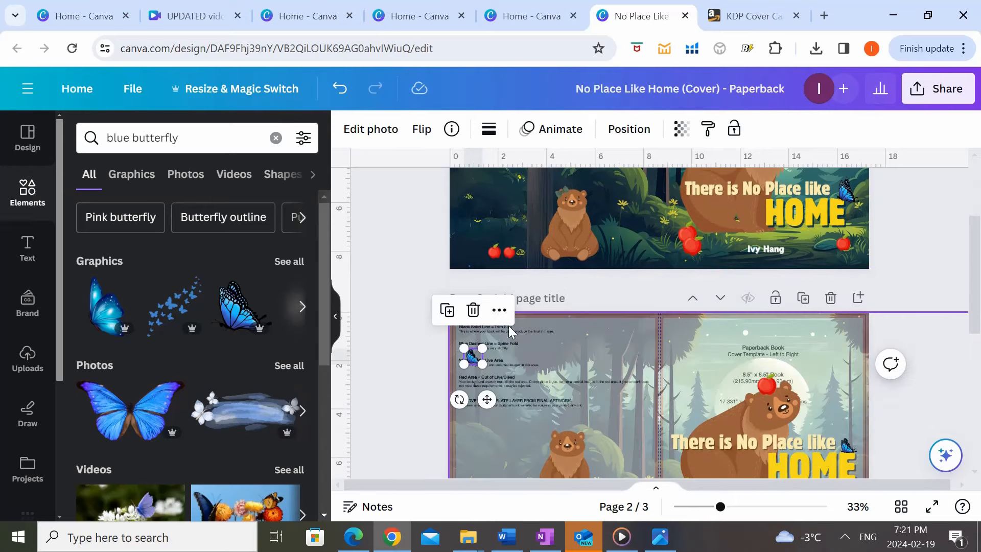
left_click(421, 132)
left_click(450, 179)
left_click(403, 328)
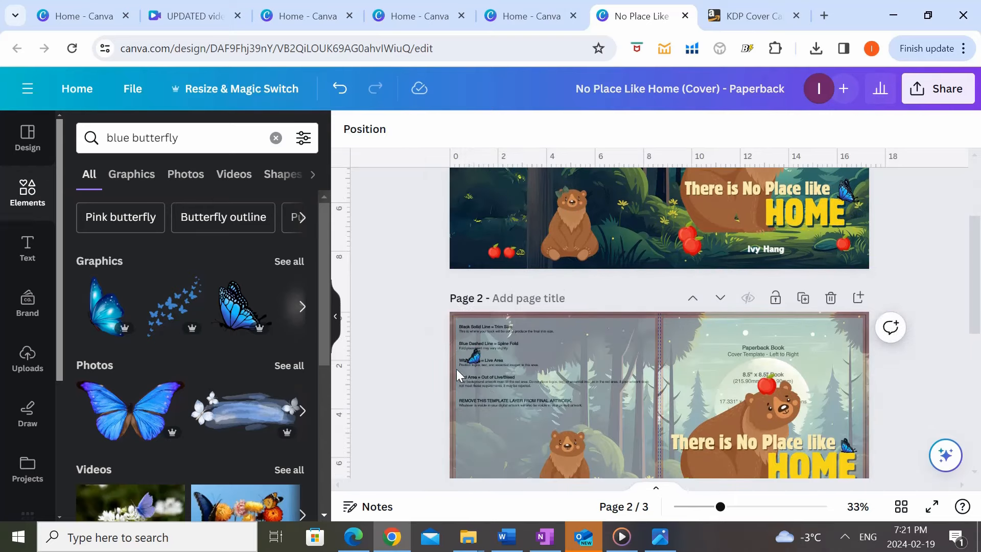
Step: Add a subheading text box to the page 2 cover
scroll(486, 374, "down", 1)
scroll(511, 332, "up", 2)
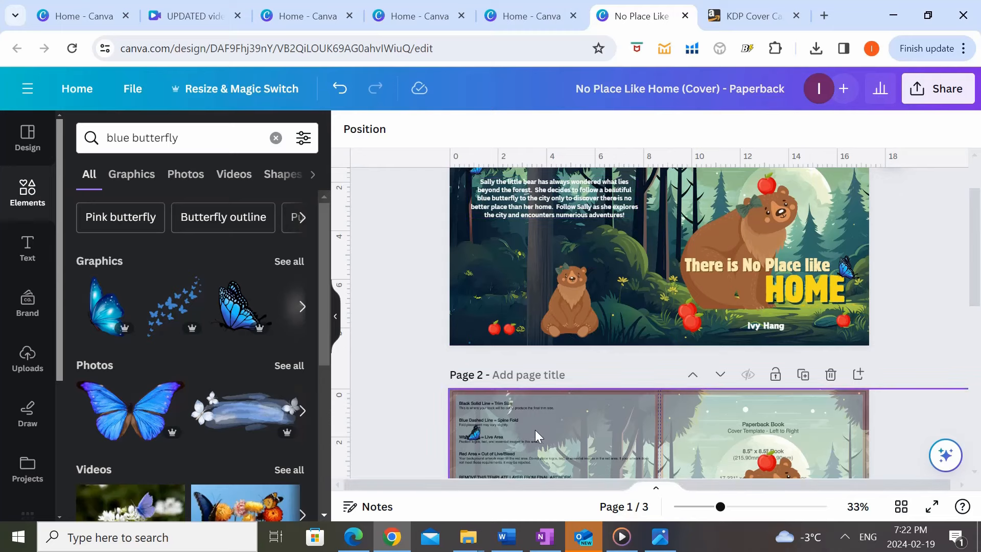
scroll(527, 415, "down", 2)
scroll(523, 413, "up", 2)
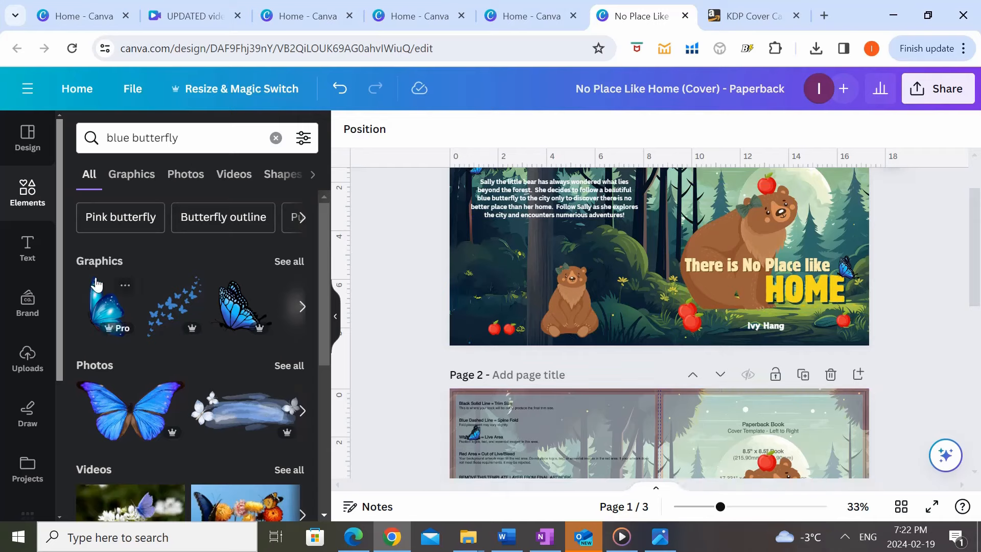
scroll(430, 394, "down", 3)
left_click(23, 247)
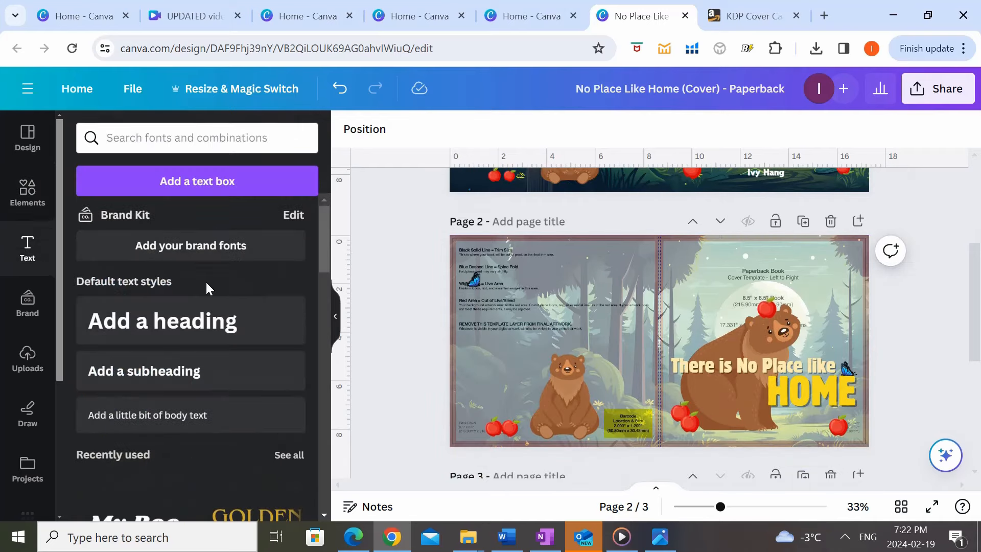
left_click(191, 370)
Step: Copy the back-cover blurb about Sally the little bear from page 1 into the new text box on page 2
scroll(613, 254, "up", 5)
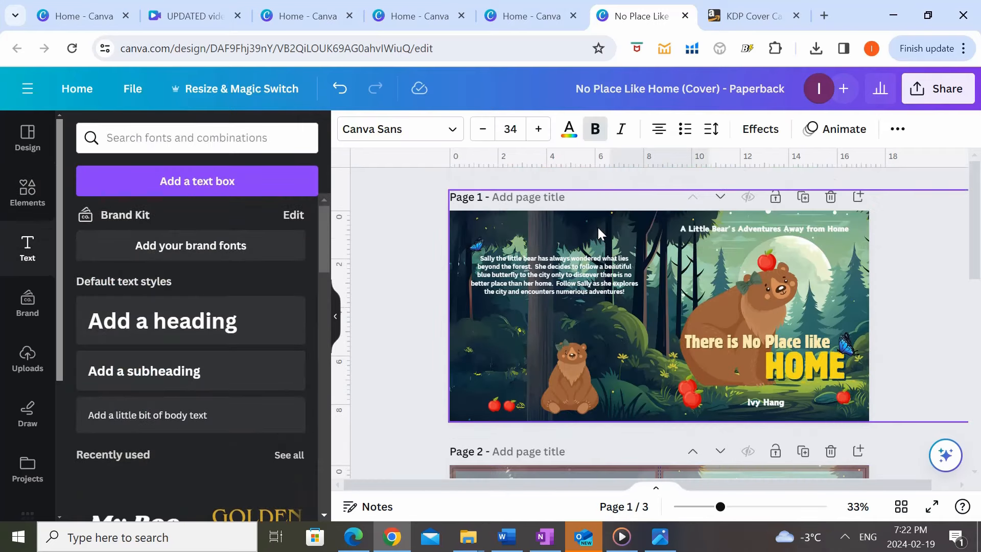
left_click(522, 292)
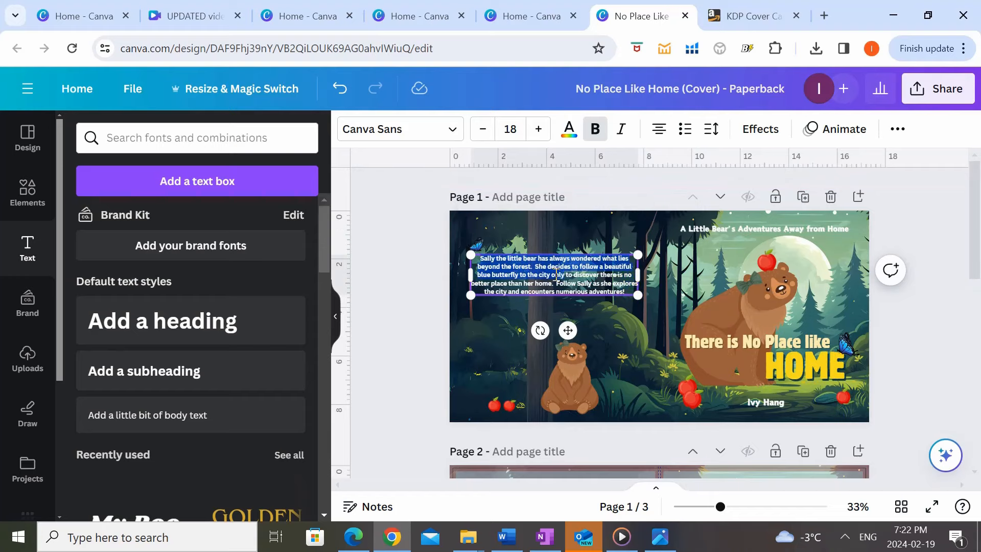
key("ctrl+c")
scroll(613, 306, "down", 5)
left_click(637, 341)
double_click(636, 341)
key("ctrl+v")
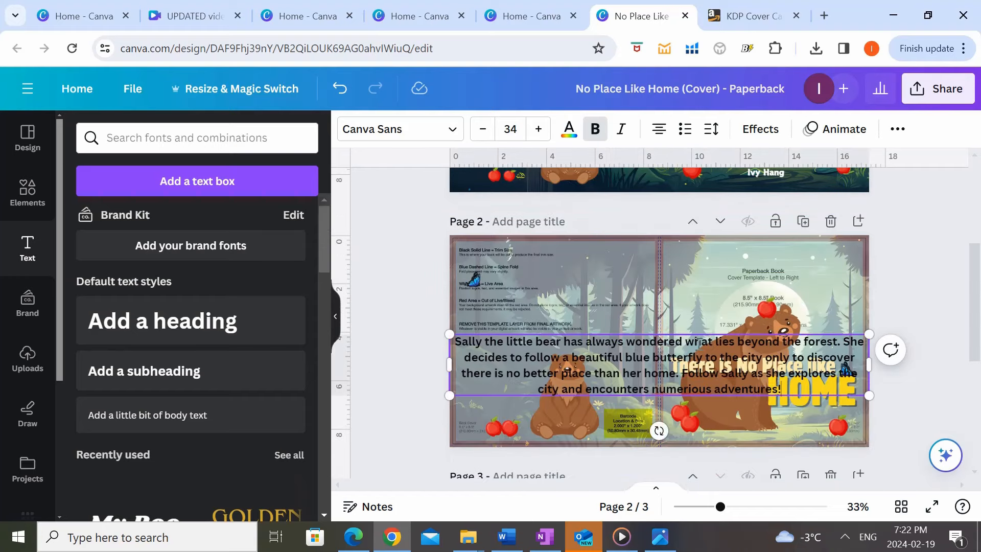
Step: Shrink the page 2 blurb to font size 17.7, place it on the upper back cover above the bear, and color it white
left_click_drag(867, 397, 655, 371)
left_click_drag(576, 354, 599, 299)
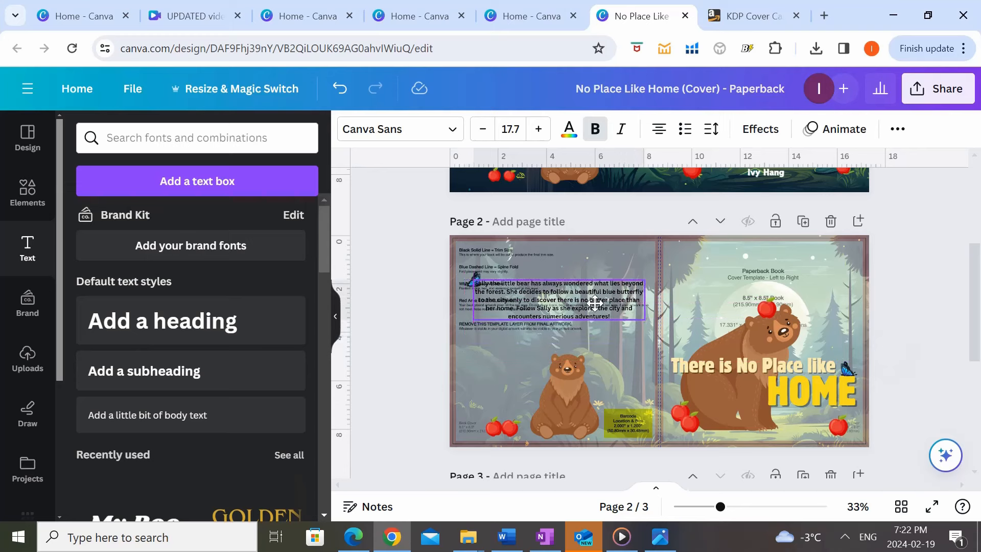
left_click(568, 132)
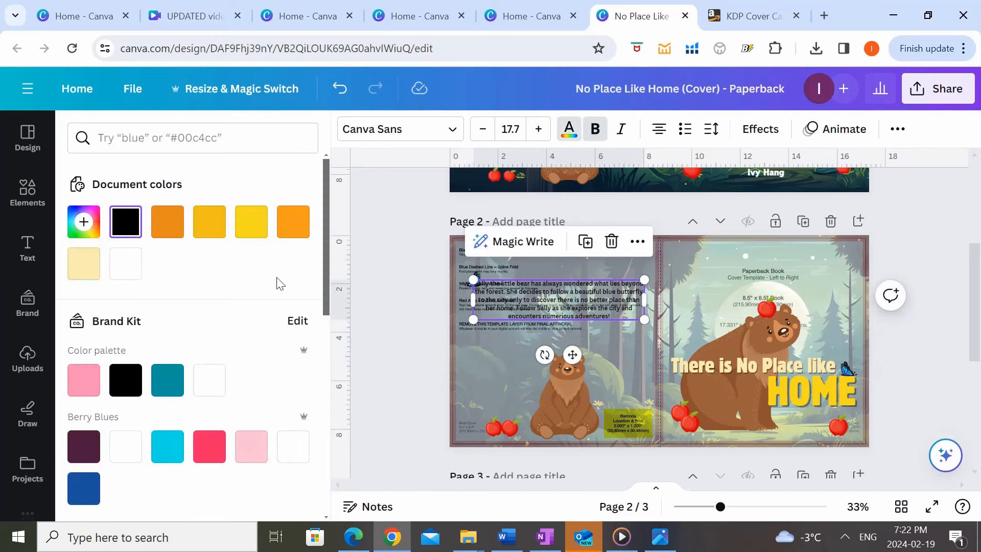
left_click(132, 273)
scroll(931, 387, "up", 5)
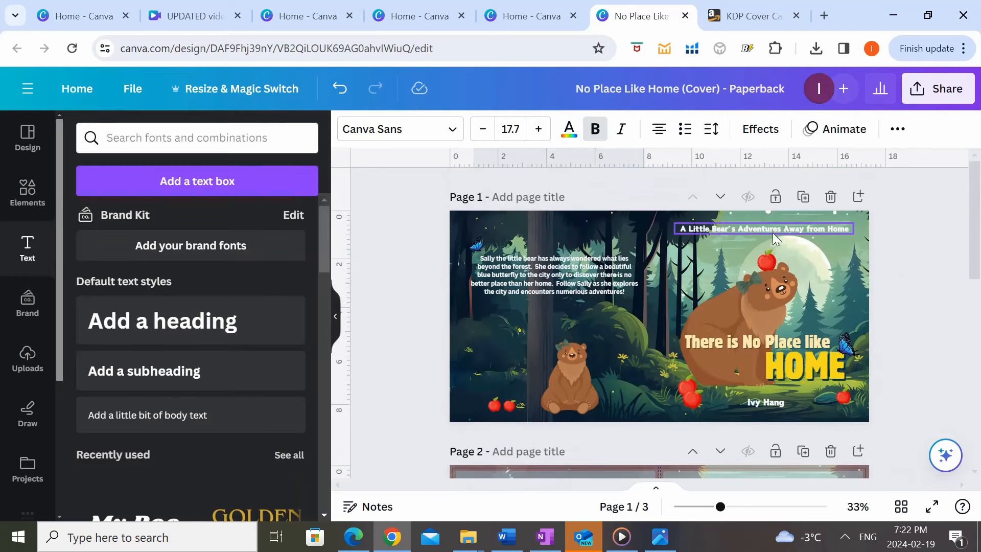
scroll(939, 308, "down", 2)
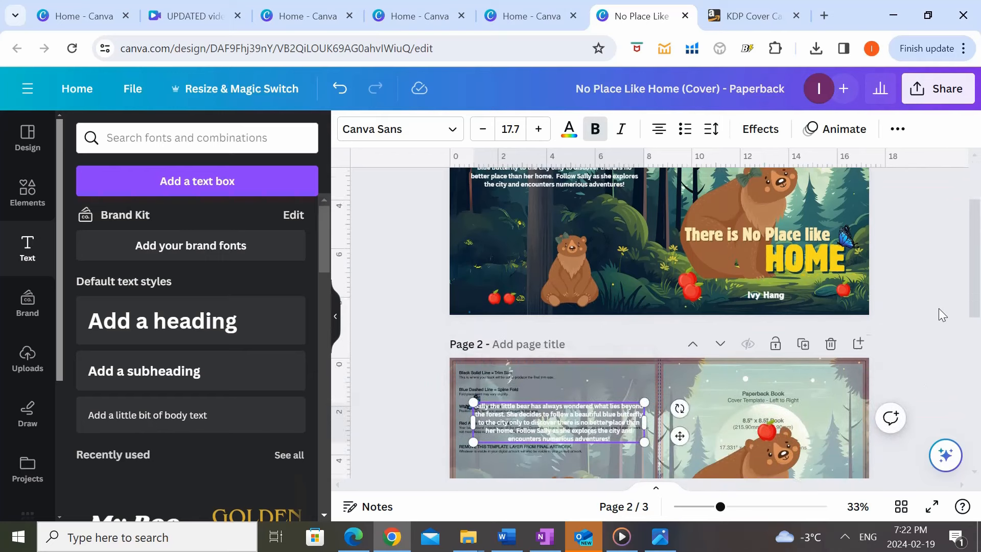
scroll(939, 308, "down", 1)
left_click(936, 304)
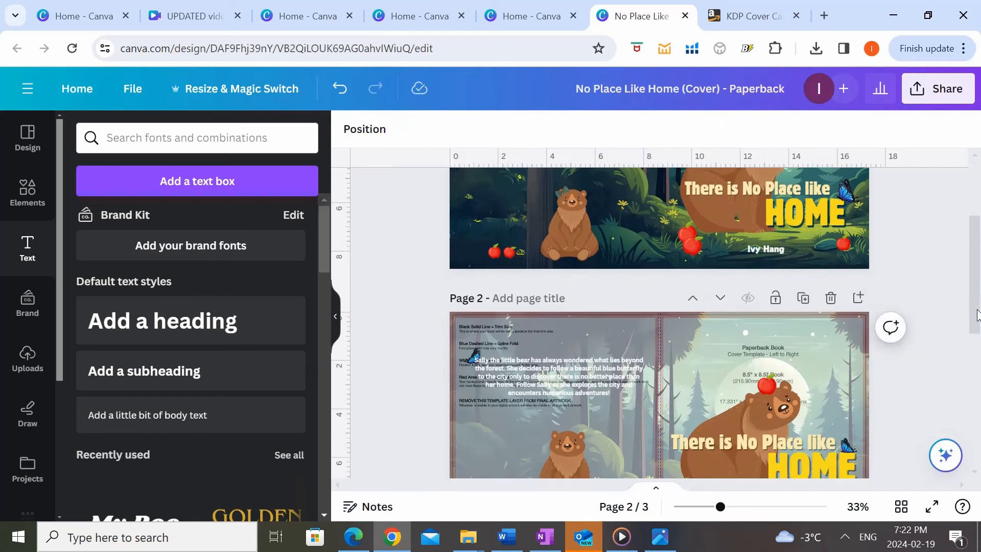
Step: Copy the author name from the page 1 front cover to the same spot on the page 2 front cover
scroll(777, 417, "down", 2)
scroll(928, 341, "up", 5)
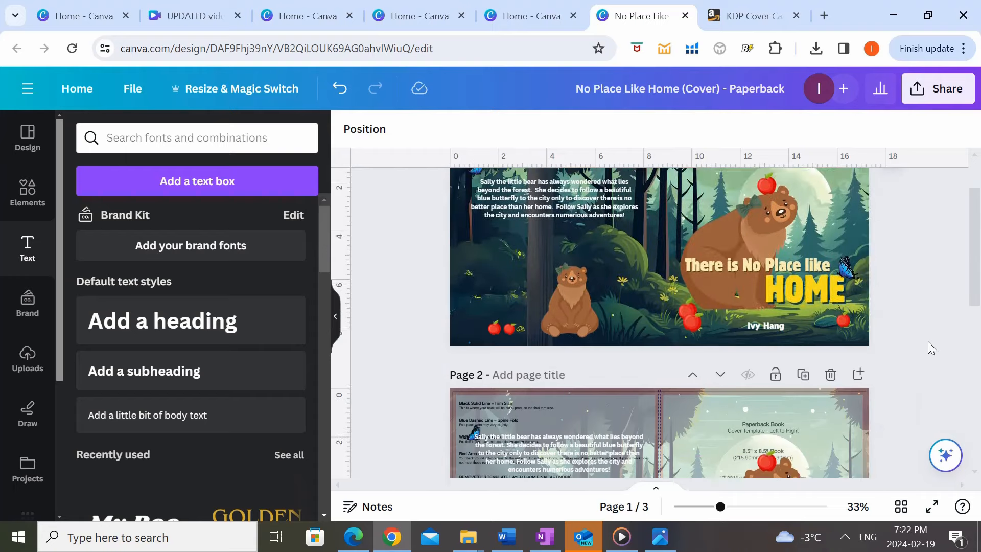
left_click(786, 230)
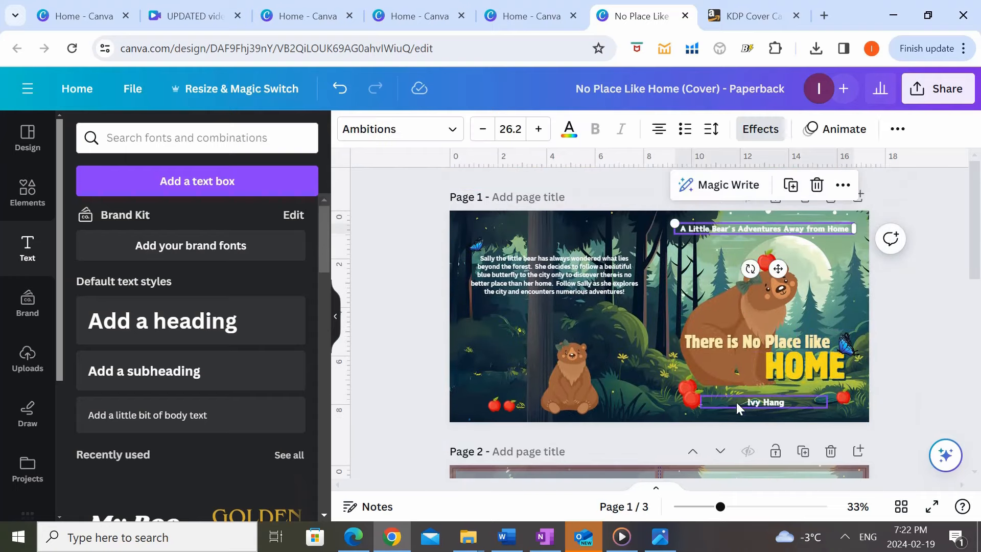
left_click(755, 402)
scroll(761, 265, "down", 5)
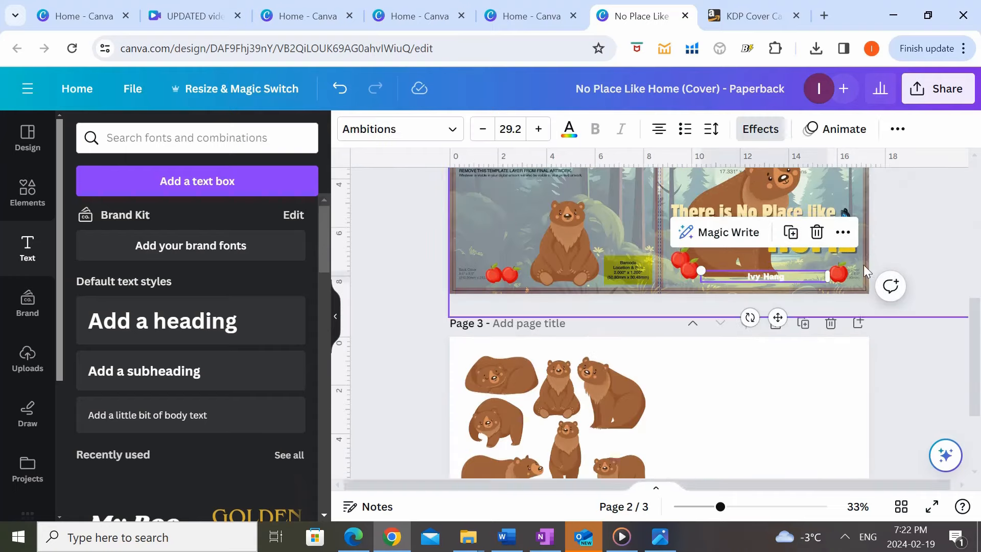
left_click(886, 260)
Step: Copy the tagline "A Little Bear's Adventures Away from Home" from page 1 to the top of the page 2 front cover
scroll(889, 263, "up", 5)
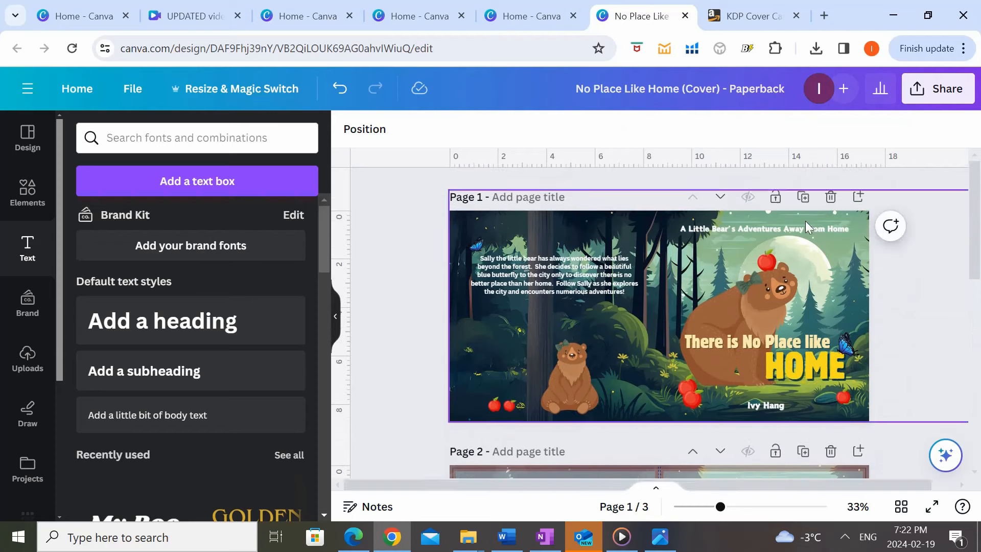
left_click(805, 229)
left_click(884, 290)
scroll(884, 290, "down", 5)
left_click(774, 300)
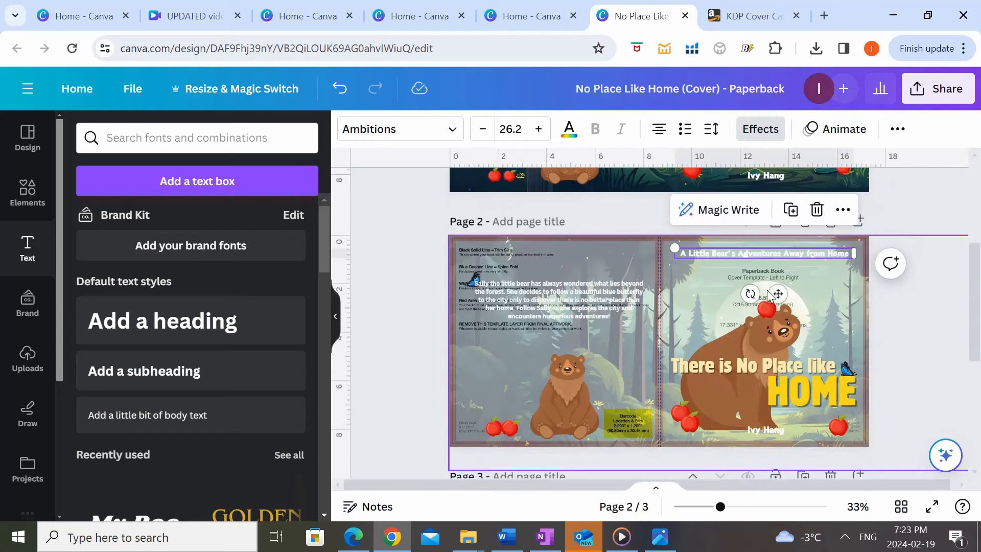
left_click(897, 321)
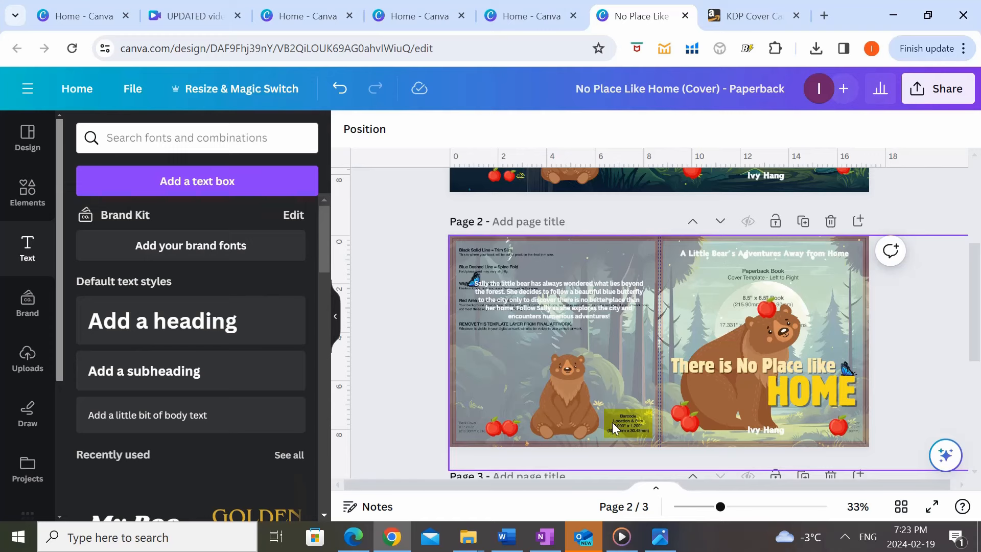
Step: Set the transparency value of the page 2 forest background image to 100 so it covers the KDP template
left_click(529, 250)
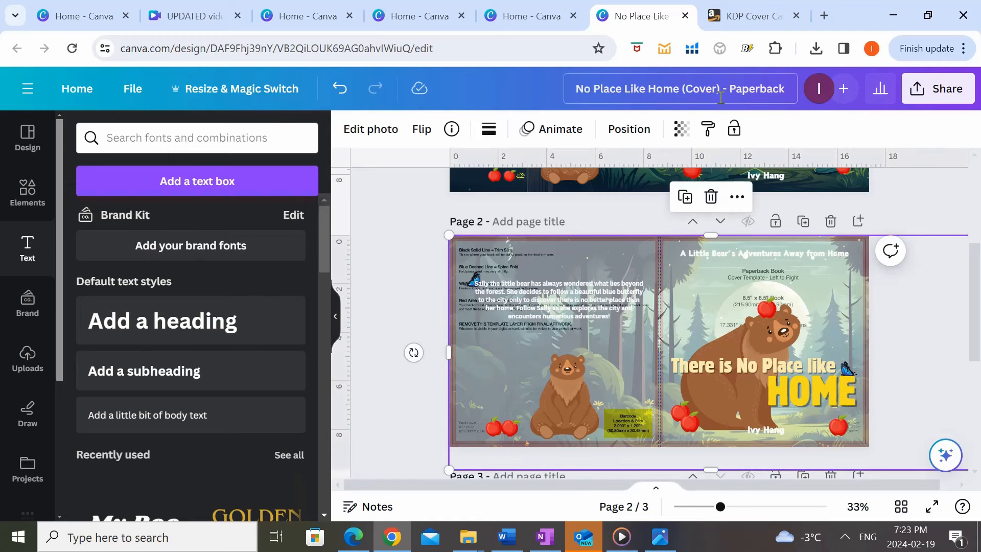
left_click(680, 131)
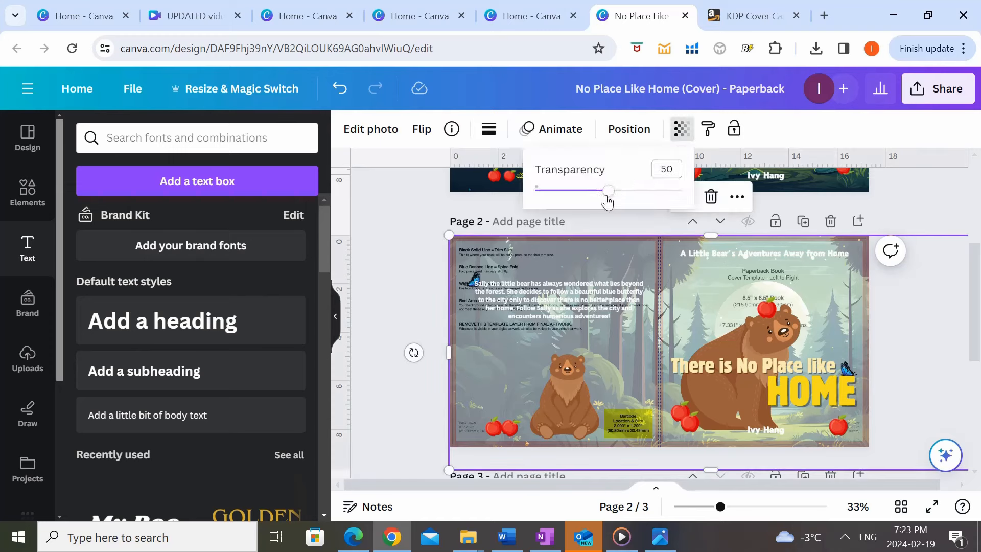
left_click_drag(615, 200, 692, 201)
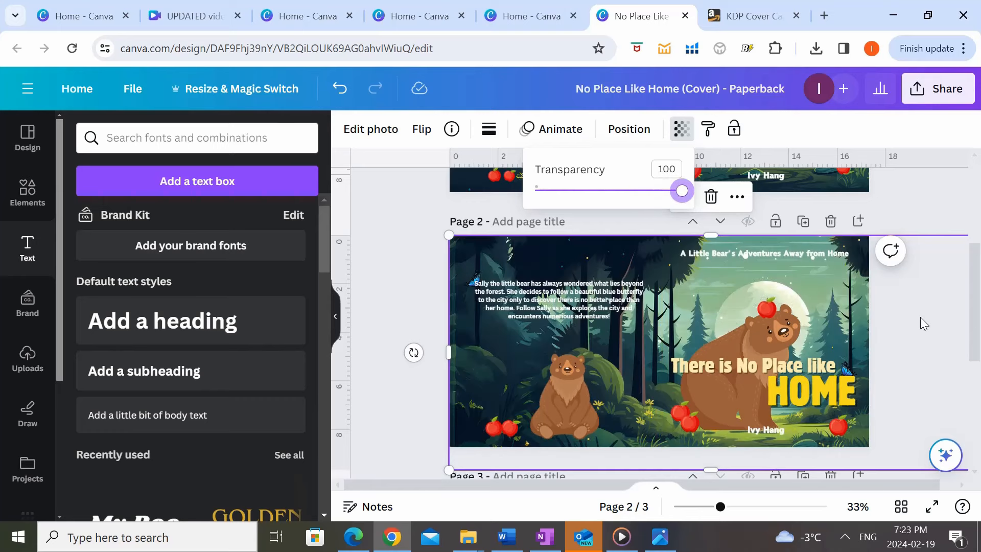
left_click(899, 207)
left_click(900, 207)
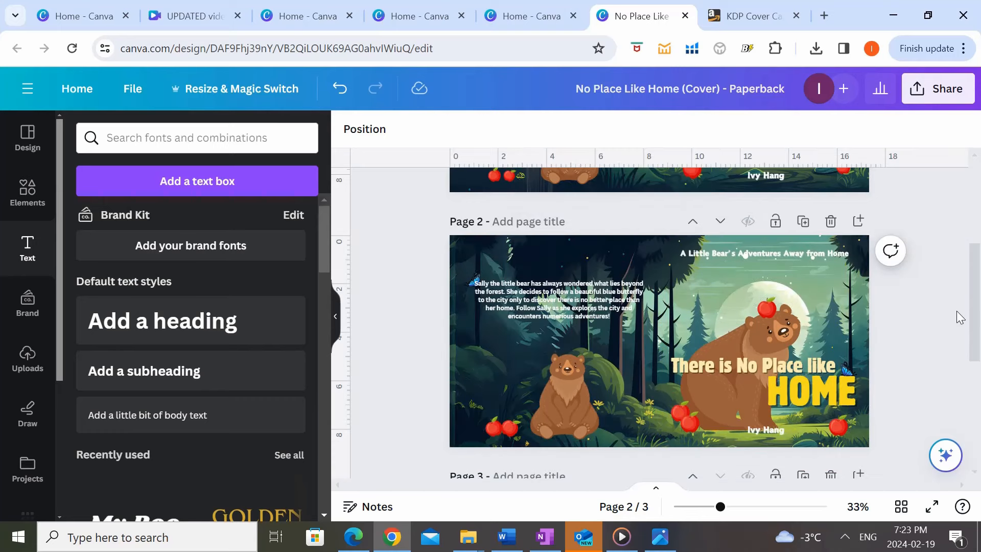
Step: Set up the design's download as a PDF Print file with Flatten PDF enabled
left_click_drag(972, 327, 976, 258)
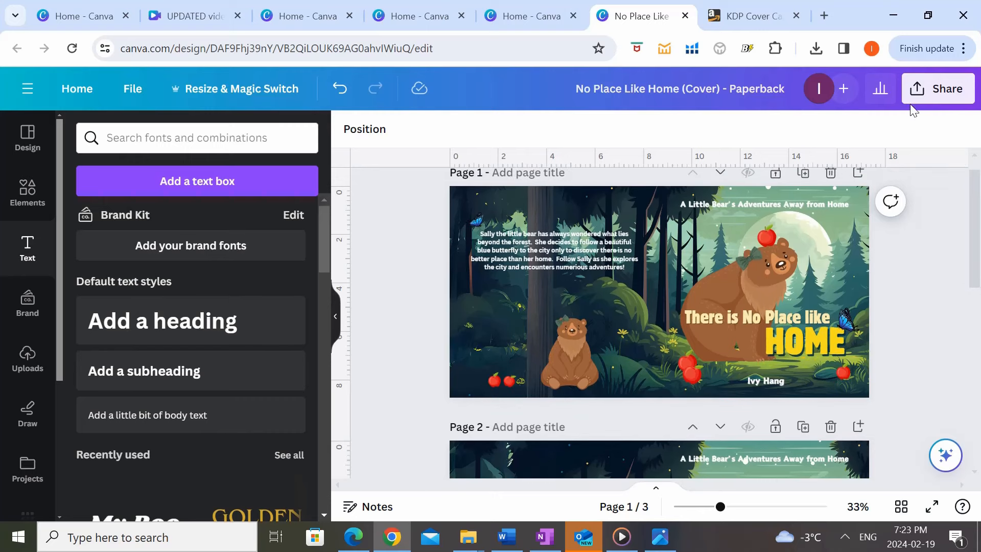
left_click(922, 91)
scroll(834, 284, "down", 3)
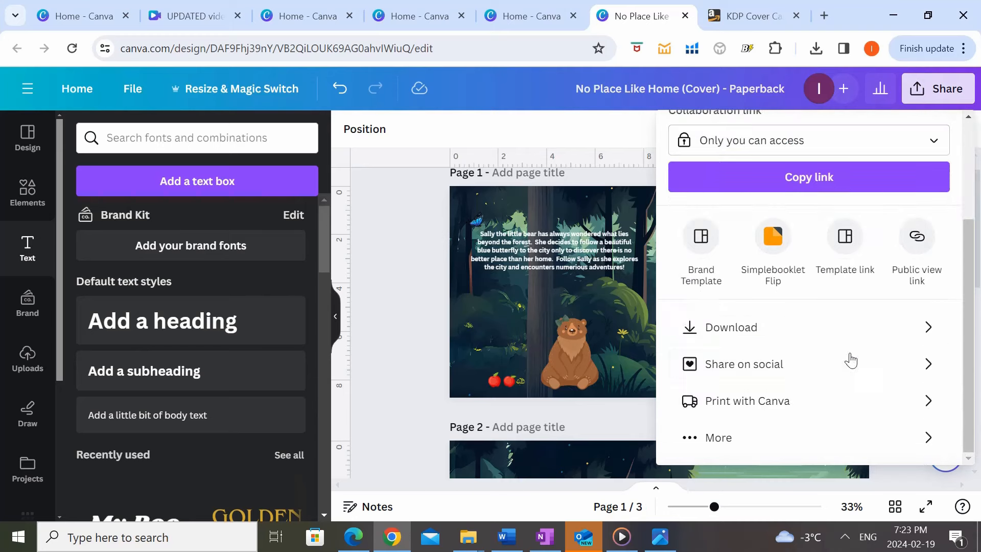
left_click(780, 341)
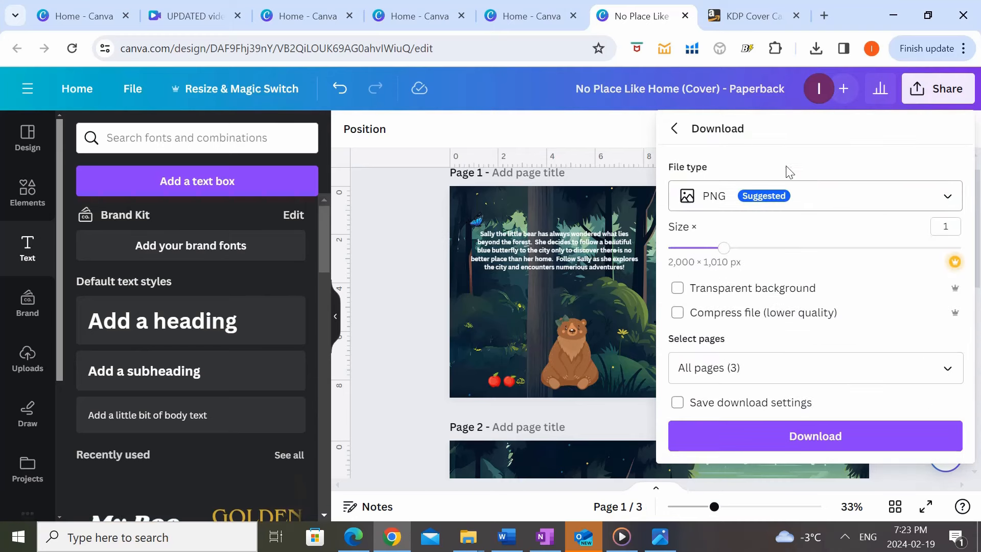
left_click(830, 204)
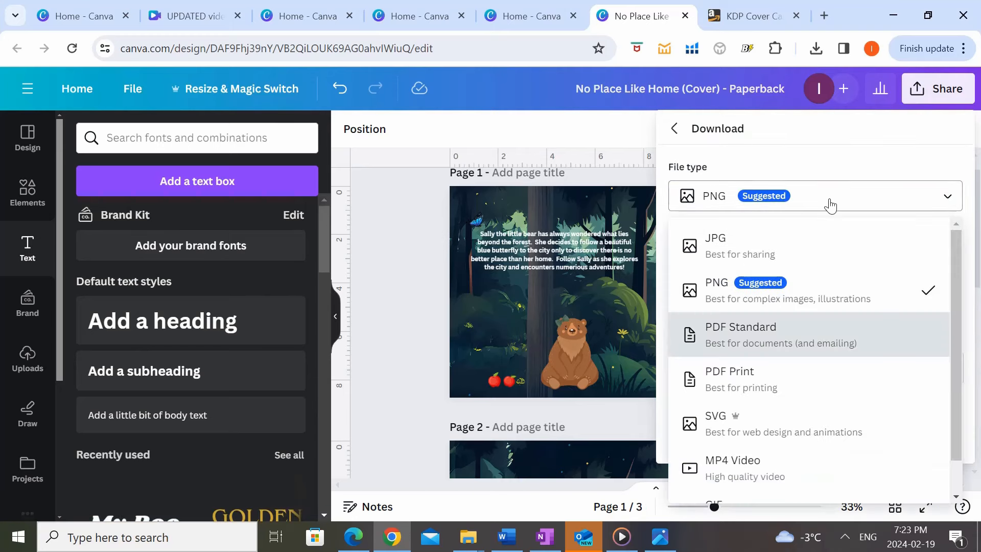
left_click(725, 381)
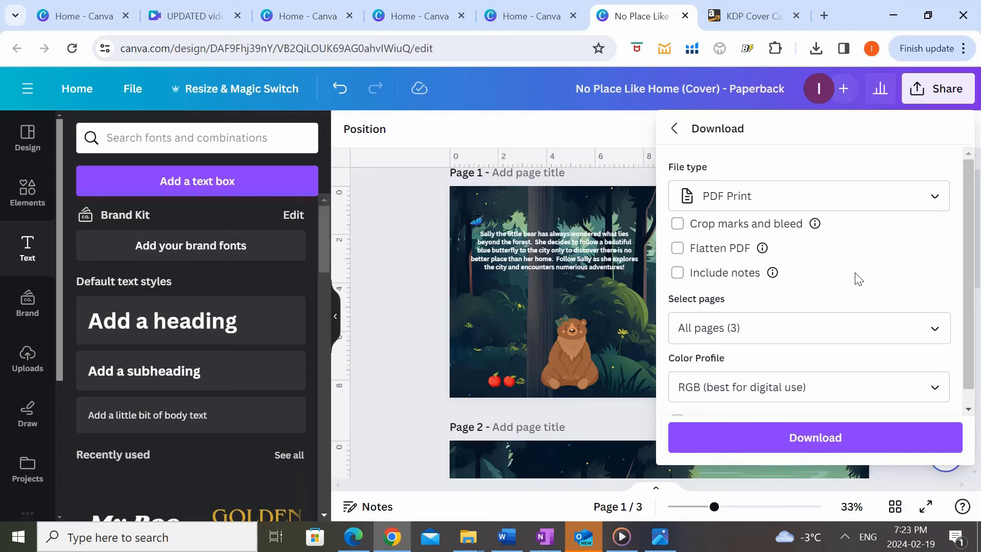
left_click(729, 255)
Step: Limit the download to page 1 only
scroll(882, 280, "down", 1)
left_click(939, 312)
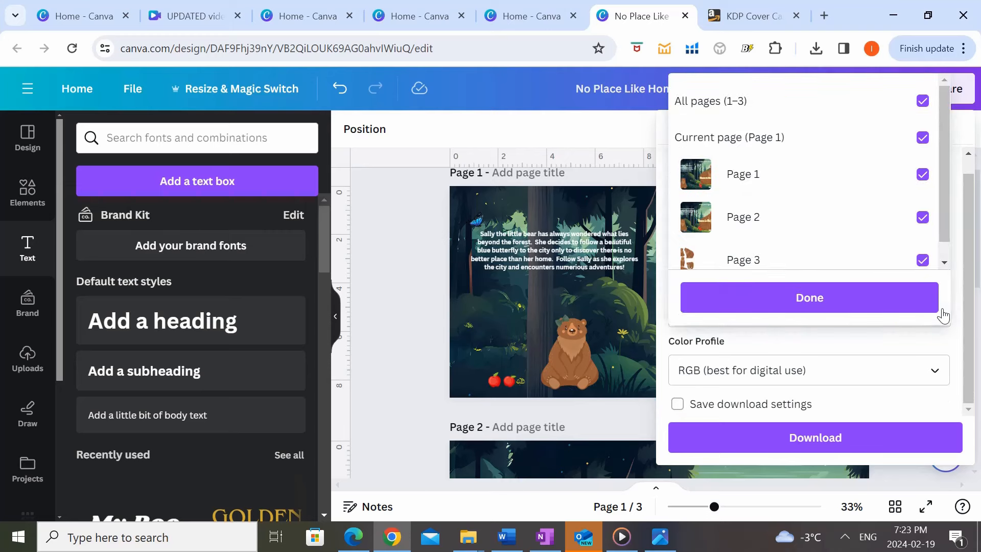
left_click(922, 102)
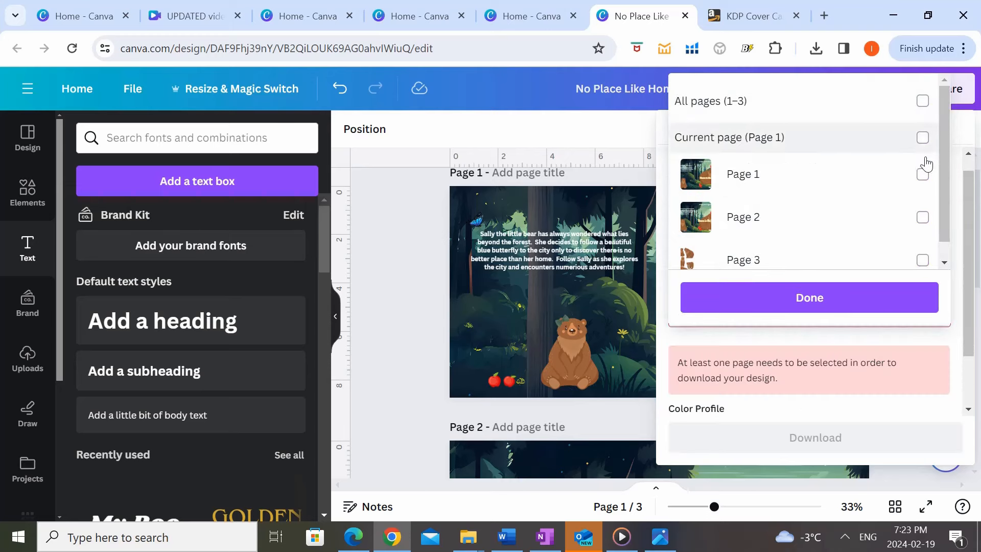
left_click(922, 175)
left_click(918, 296)
Step: Set the color profile to CMYK (best for professional printing), download the cover PDF and view it
left_click(783, 372)
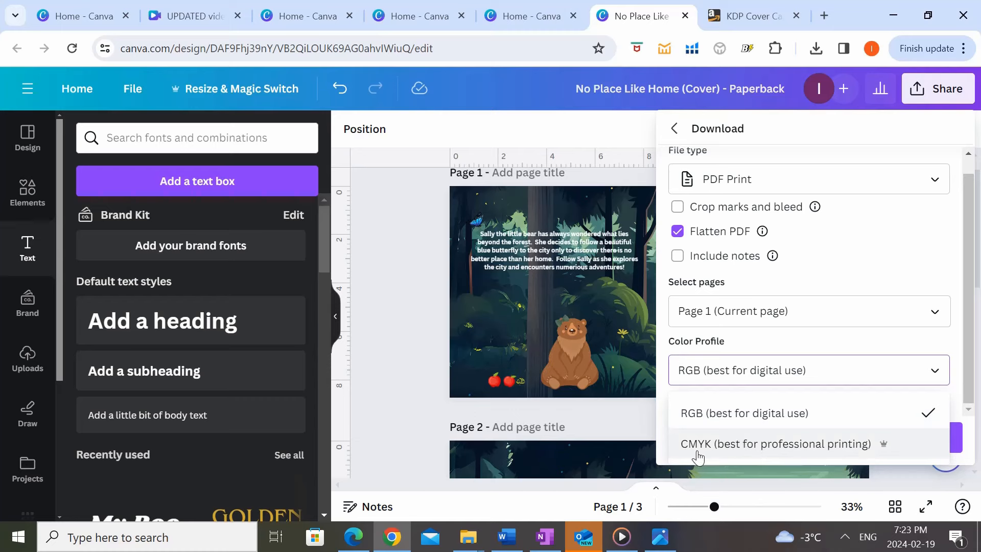
left_click(763, 452)
left_click(805, 353)
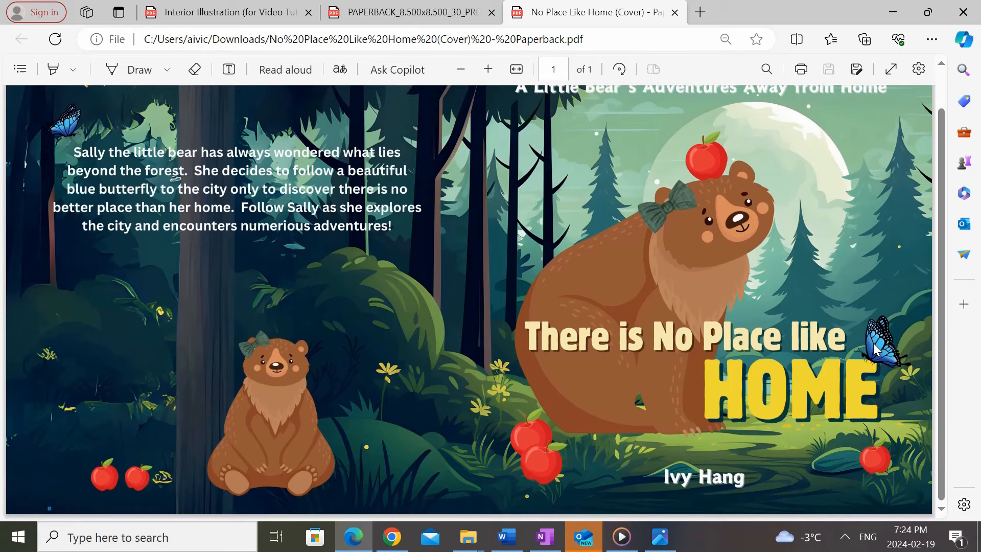
scroll(874, 348, "up", 1)
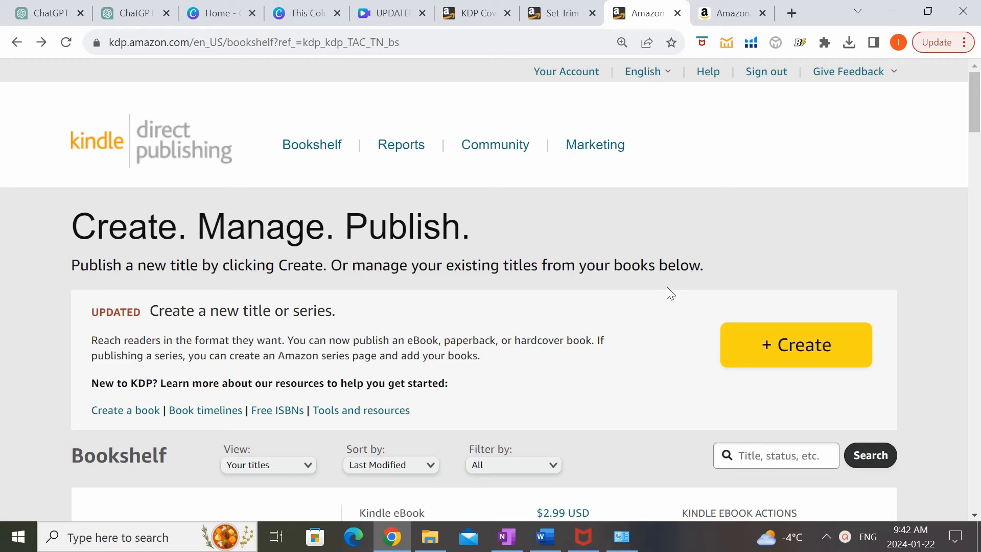
Step: Start a new paperback title from the Kindle Direct Publishing bookshelf and go to its Language and Book Title details
left_click(812, 350)
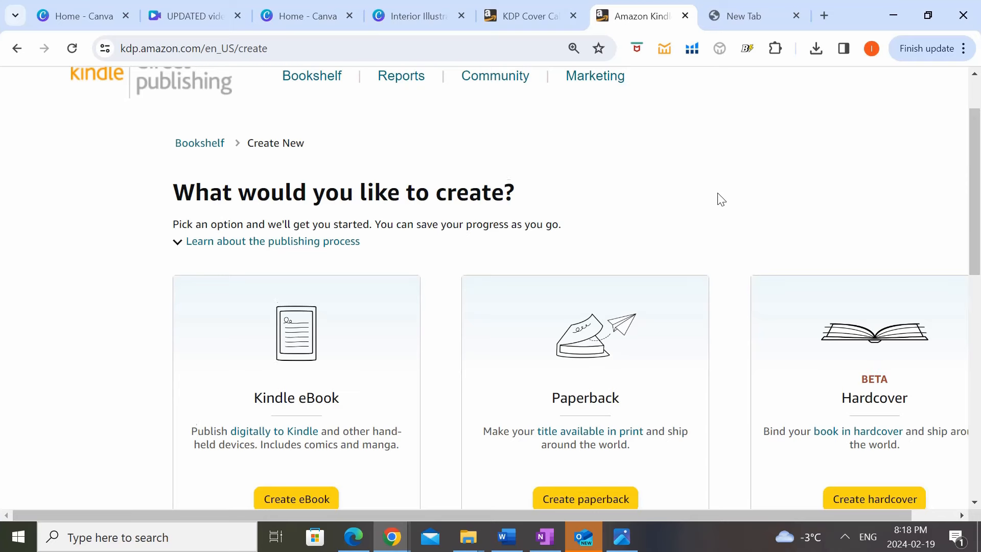
scroll(720, 199, "down", 3)
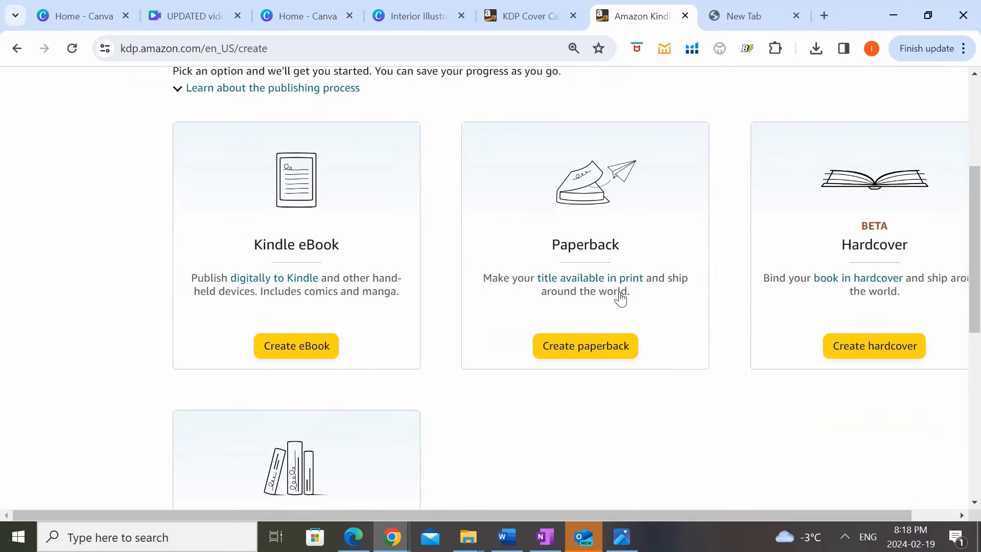
left_click(565, 350)
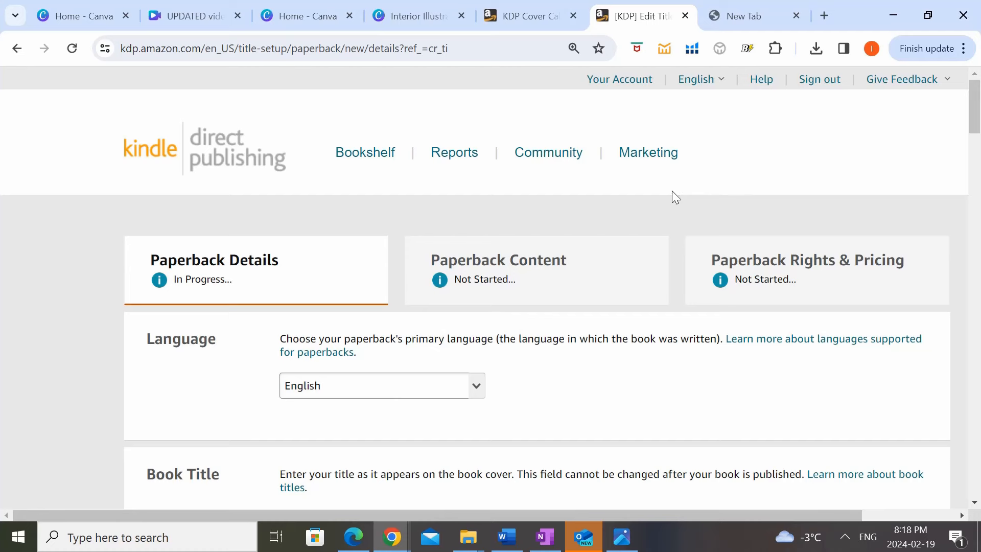
scroll(675, 190, "down", 3)
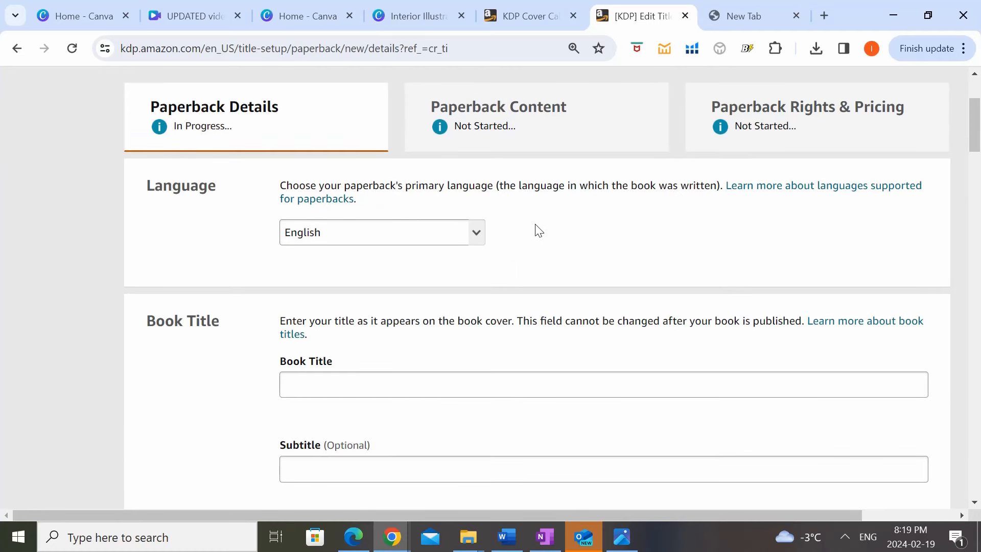
Step: Choose English as the paperback's primary language
left_click(471, 236)
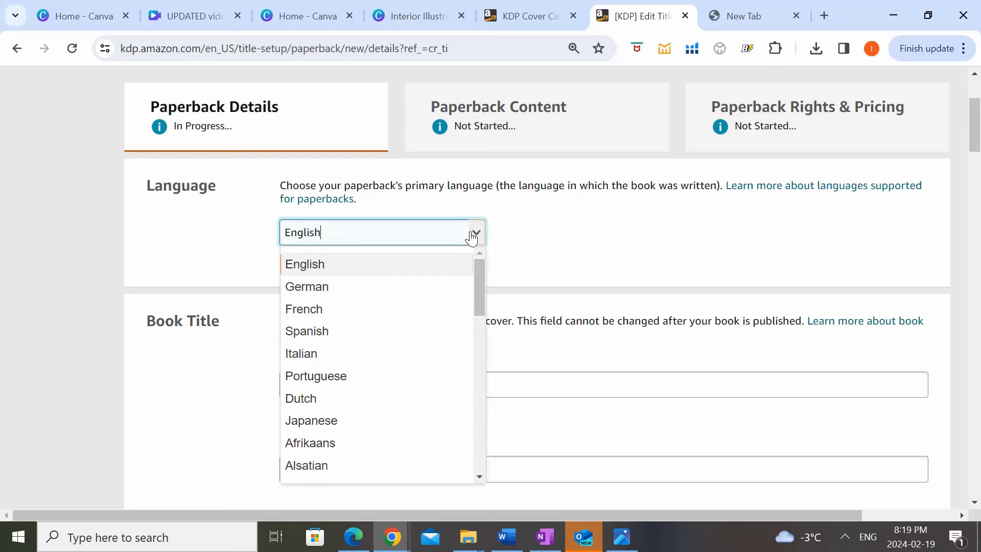
scroll(418, 387, "down", 4)
scroll(438, 274, "up", 4)
left_click(435, 276)
scroll(623, 257, "down", 3)
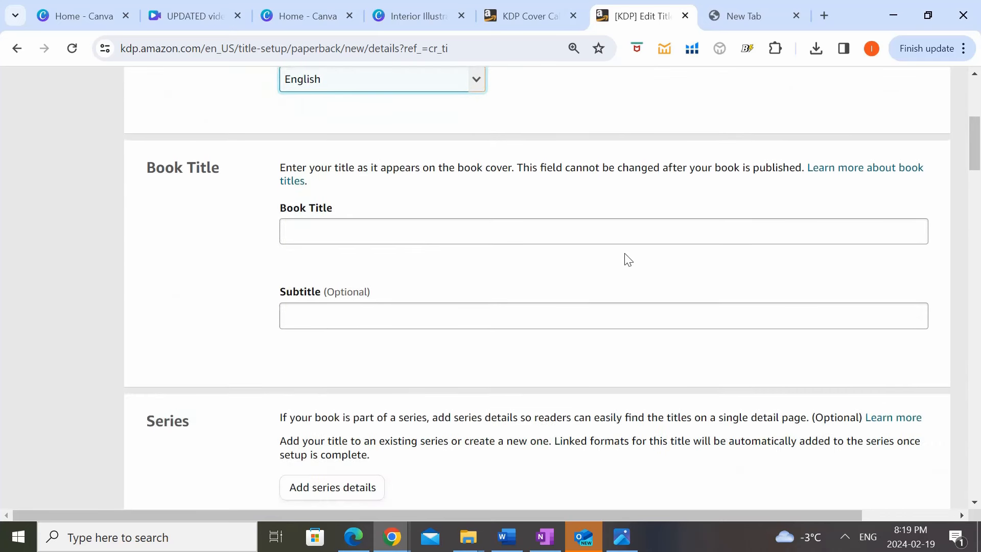
Step: Enter the book title "There is No Place Like Home" and subtitle "A cute story about a little bear's adventures away from home"
left_click(617, 227)
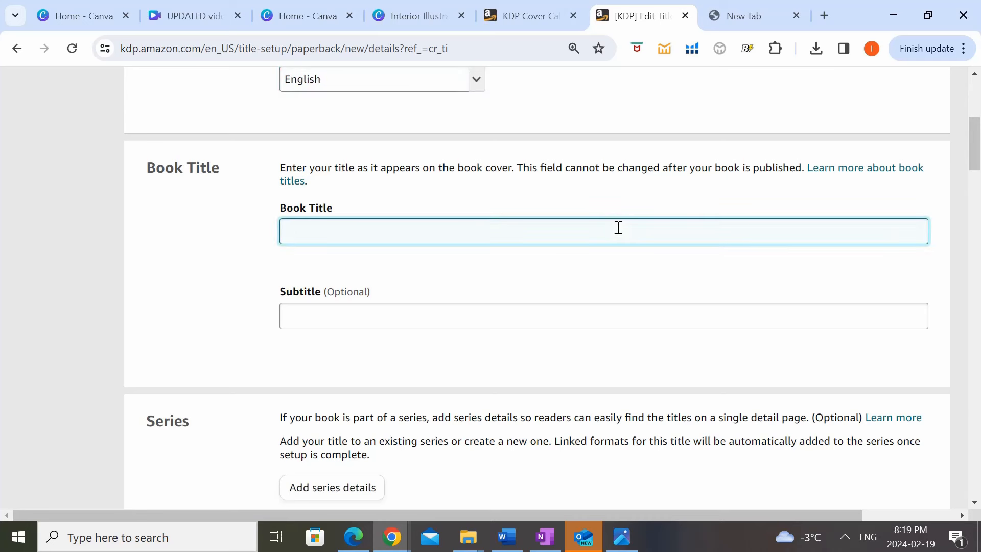
type("There is No Place Like Home")
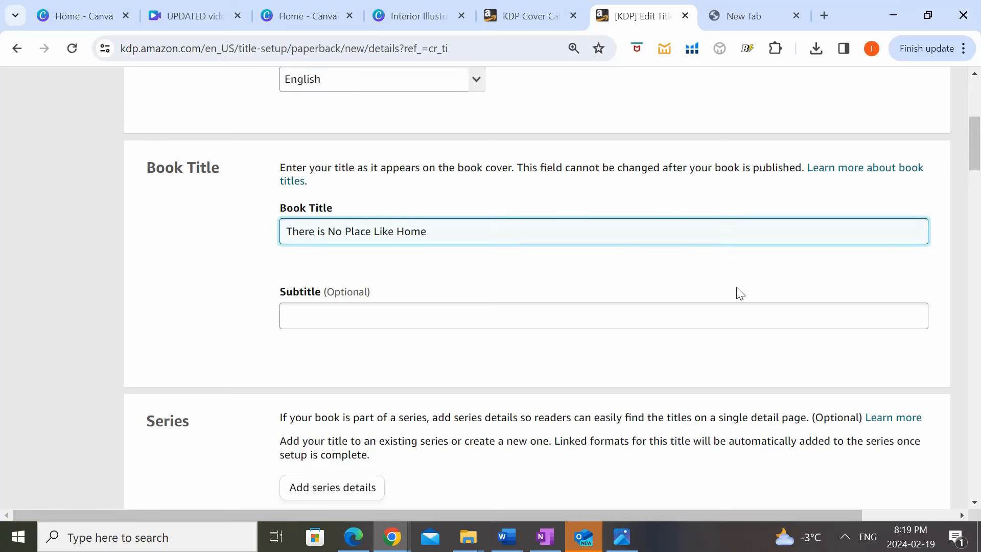
left_click(618, 315)
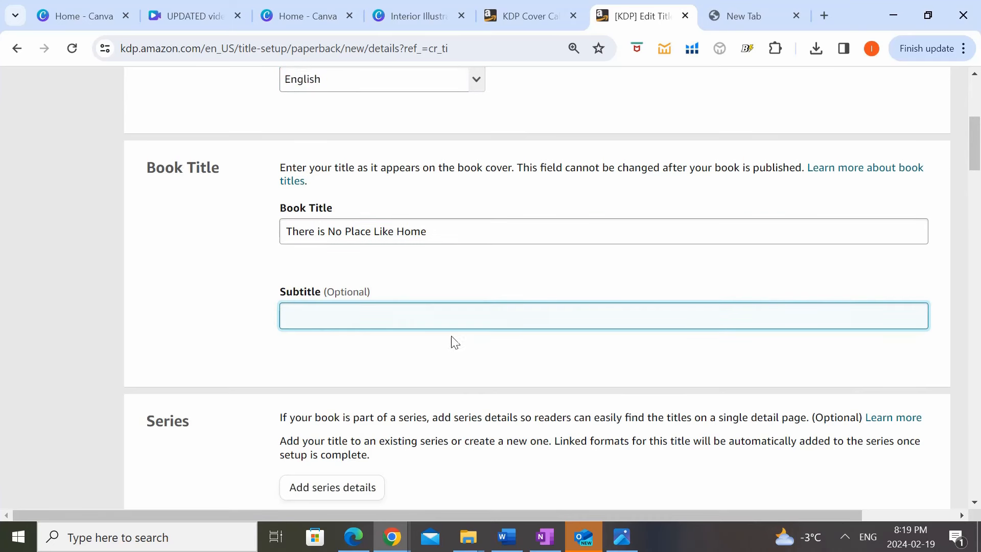
type("A cute story about a little bear's adventures away from home")
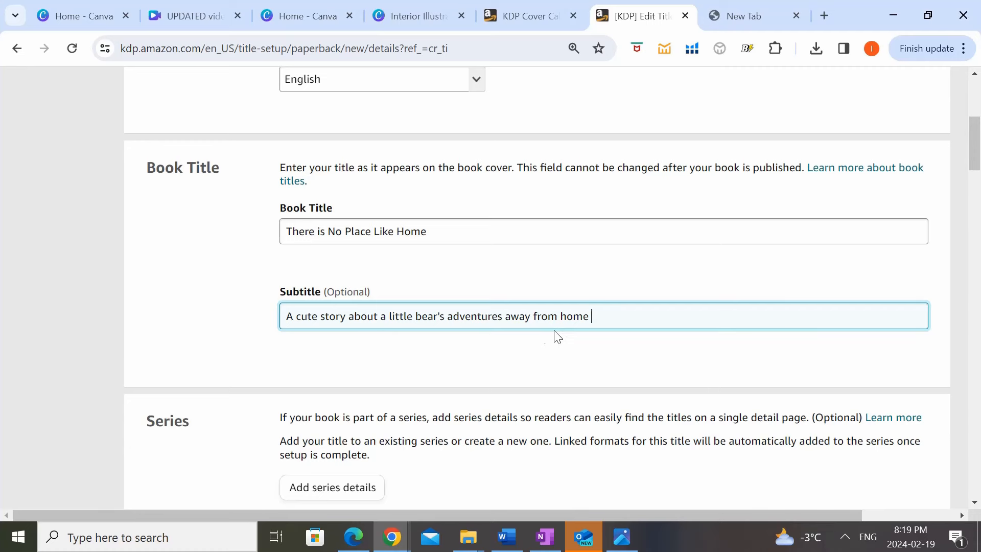
Step: Fill in the primary author's first and last name, leaving the series details and edition number empty
scroll(575, 335, "down", 3)
scroll(582, 337, "down", 2)
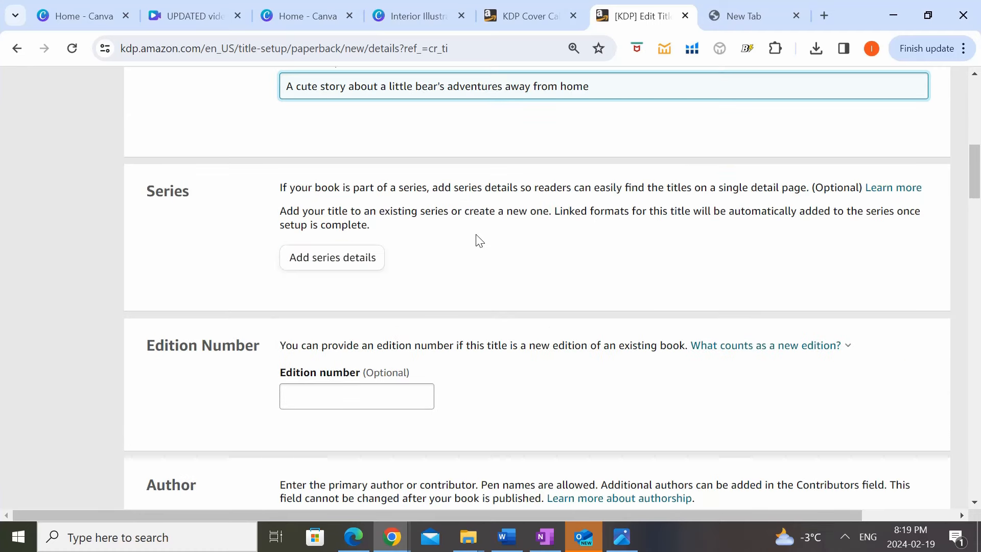
scroll(480, 237, "down", 3)
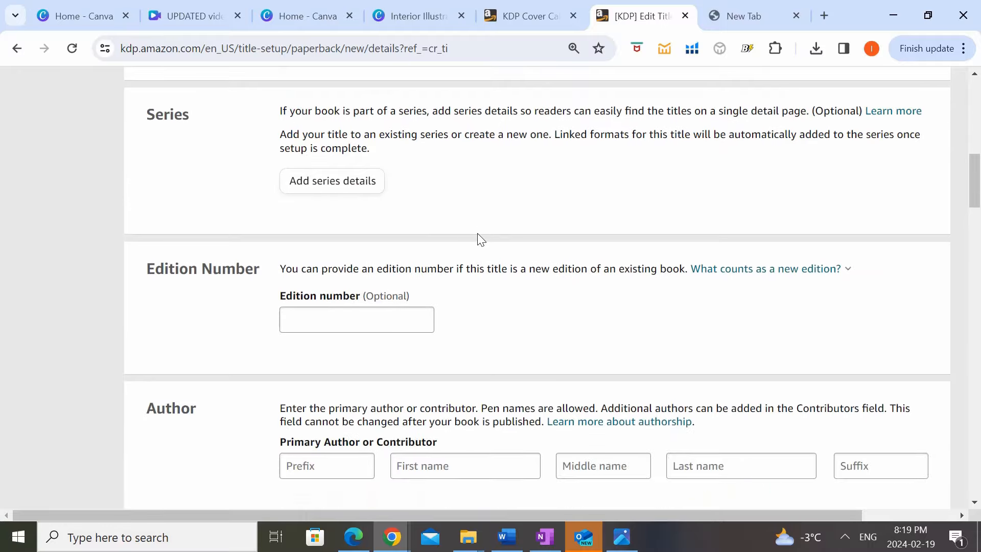
scroll(485, 232, "down", 3)
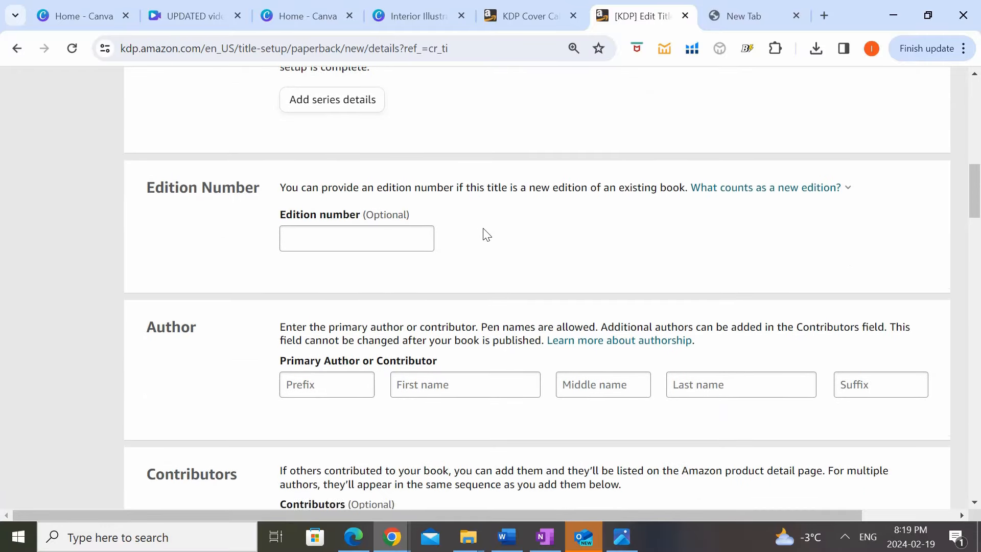
left_click(424, 238)
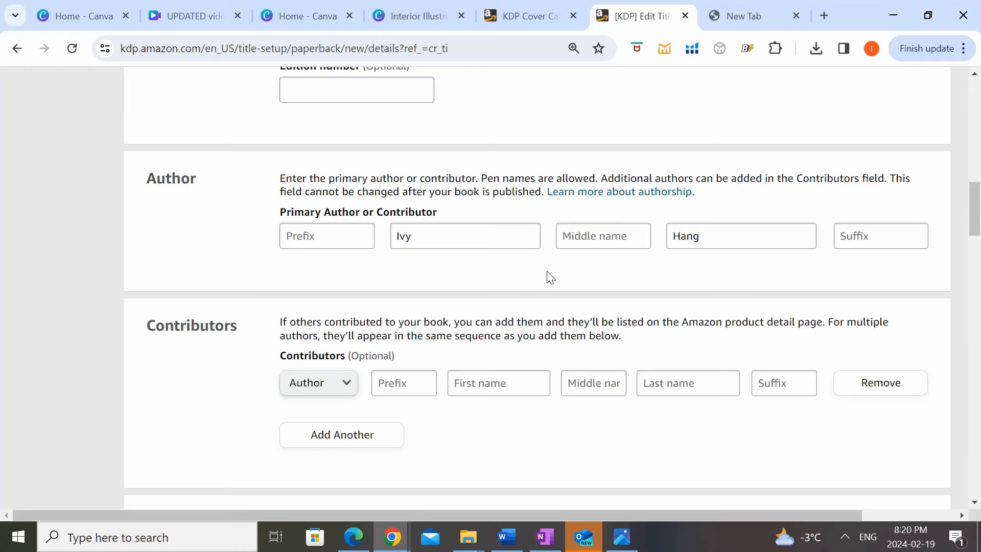
Step: Write a book description about little bear Sally following a blue butterfly to the city, ending with a line recommending it for readers aged 4 to 9
scroll(751, 266, "down", 3)
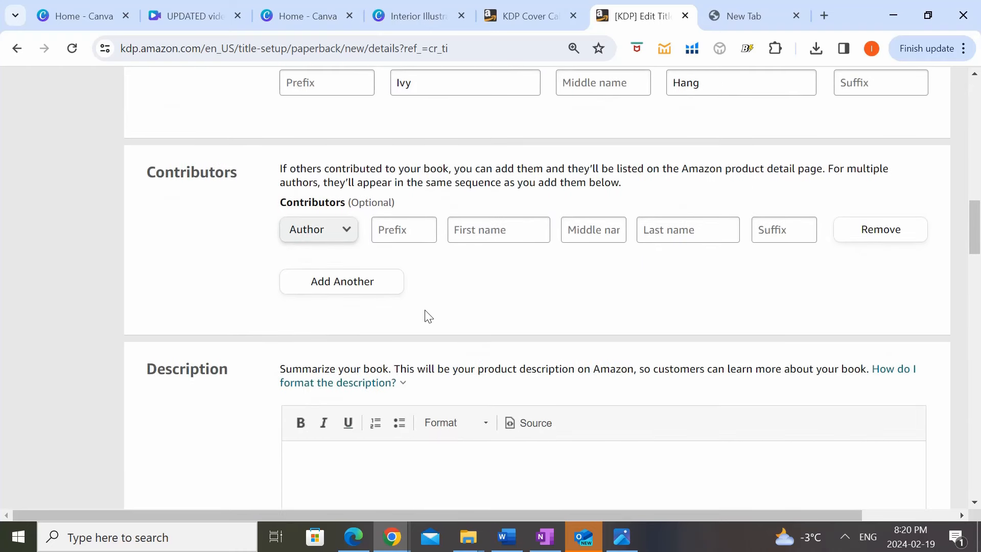
scroll(445, 290, "down", 3)
scroll(445, 289, "down", 1)
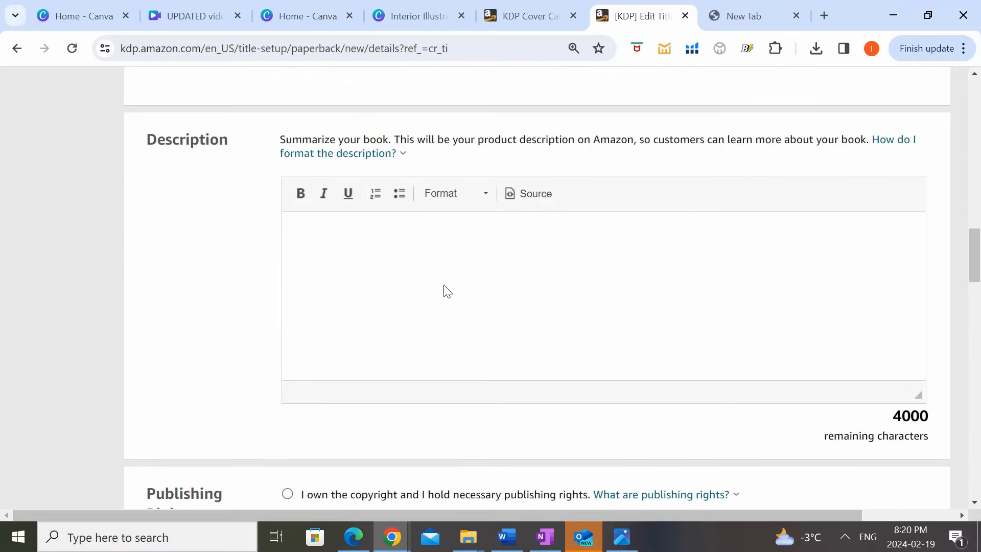
left_click(465, 283)
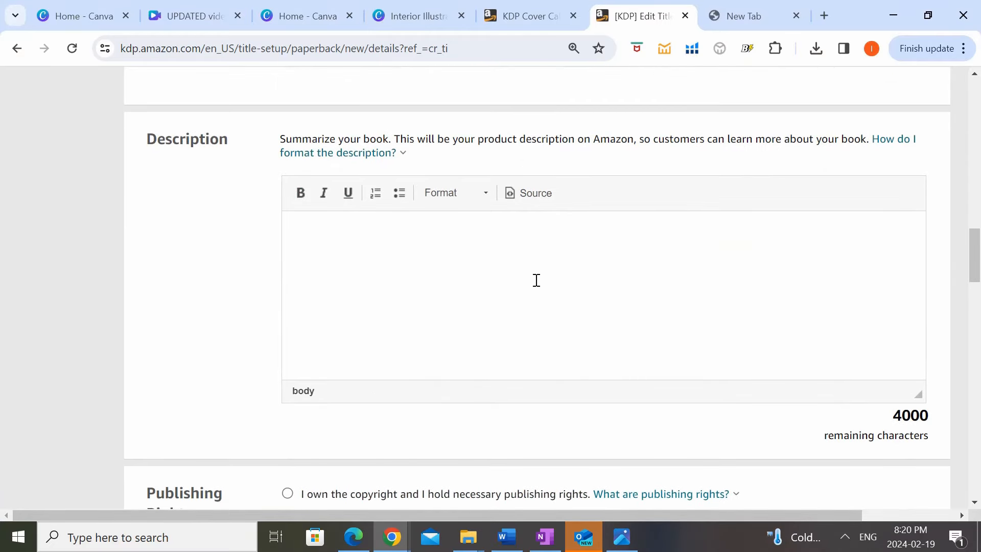
type("\"There is No Place Like Home\" is a cute and engaging story about a little bear named Sally who has always wondered what lies beyond the forest.  She decides to follow a beautiful blue butterfly to the city only to discover that there is no place better than home.  Follow Sally as she explores the city and encounters numerous adventures!  This storybook filled with fun and colorful illustrations is perfect for little readers aged 4 to 9.")
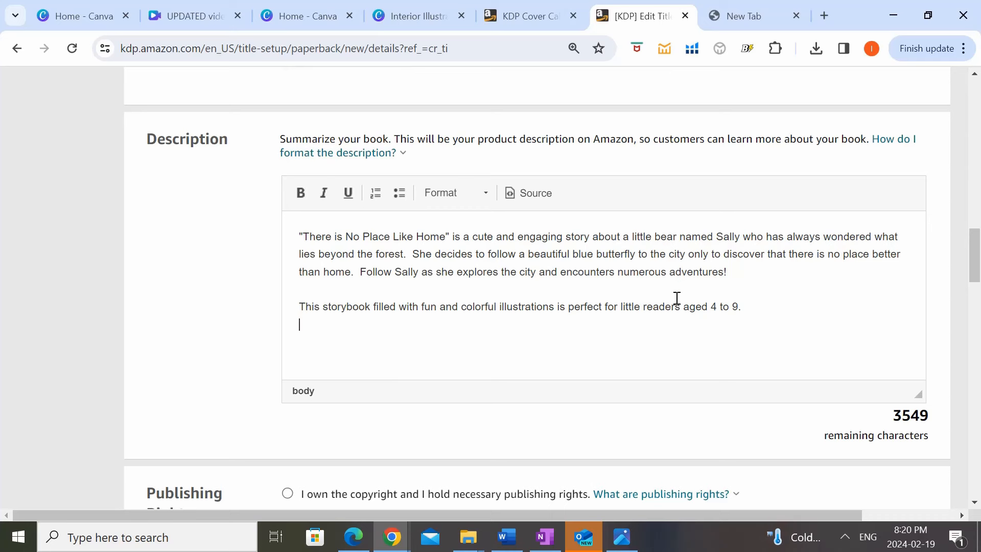
Step: Declare ownership of the copyright and publishing rights, and answer No to sexually explicit images or title
scroll(677, 298, "down", 6)
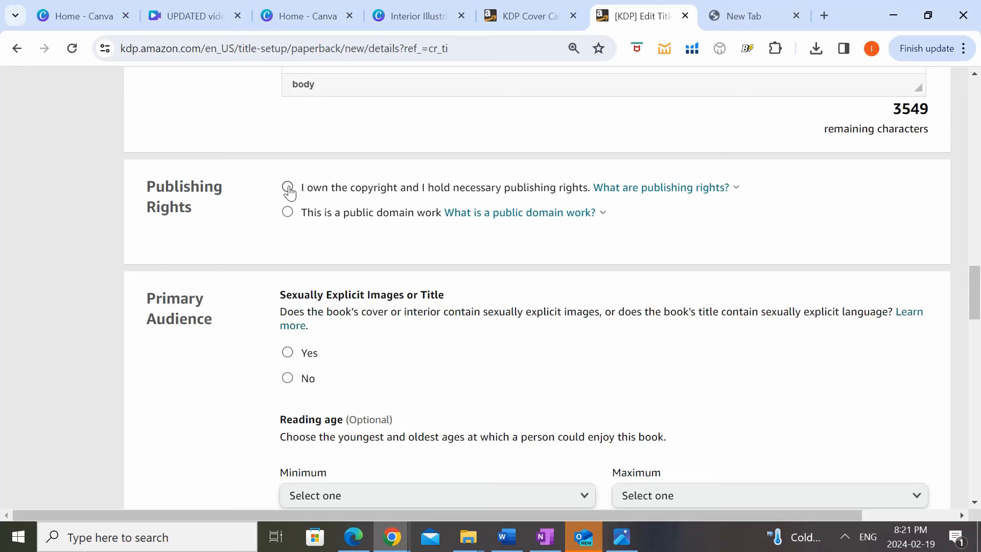
scroll(627, 258, "down", 3)
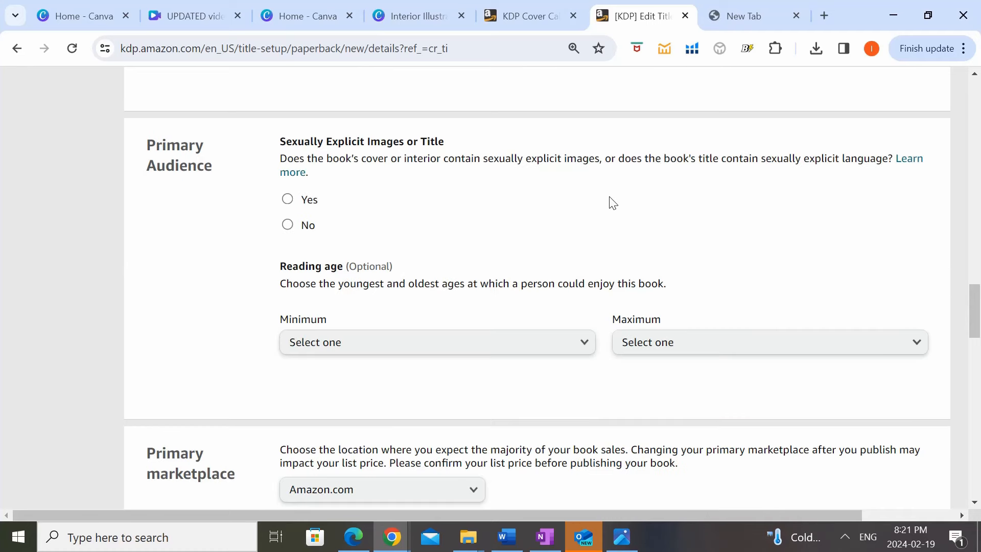
left_click(291, 232)
scroll(556, 230, "down", 2)
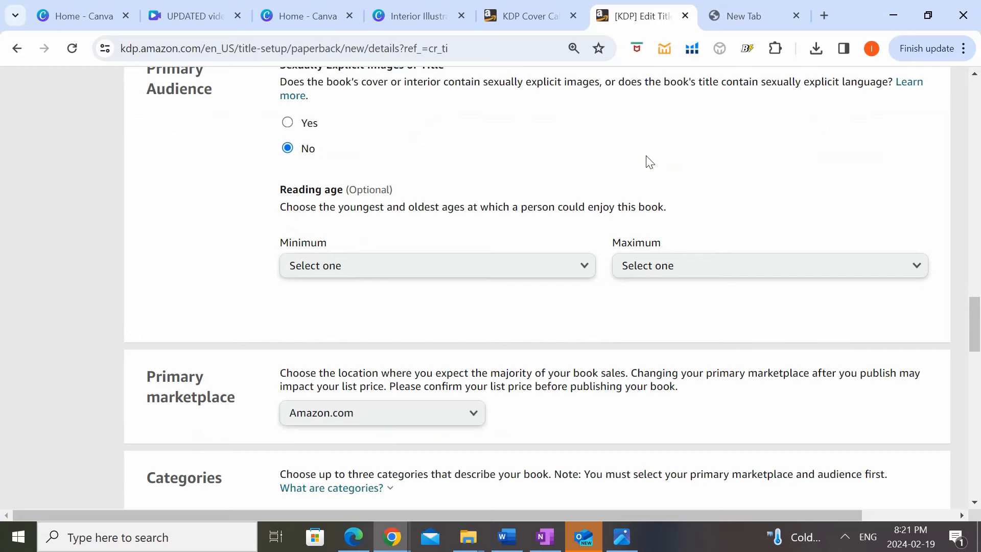
Step: Set the reading age to a minimum of 4 and a maximum of 9, matching the book description
scroll(647, 162, "up", 10)
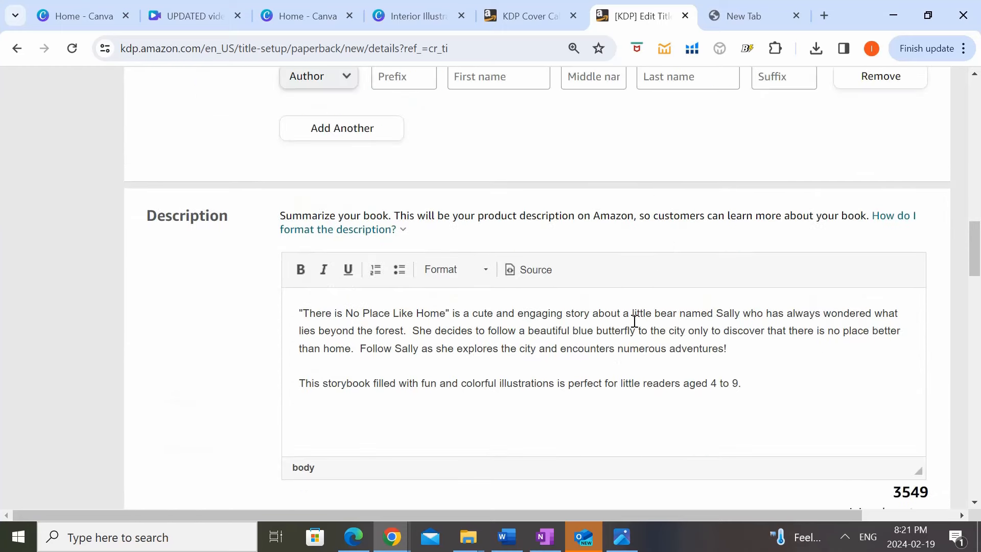
scroll(714, 389, "down", 12)
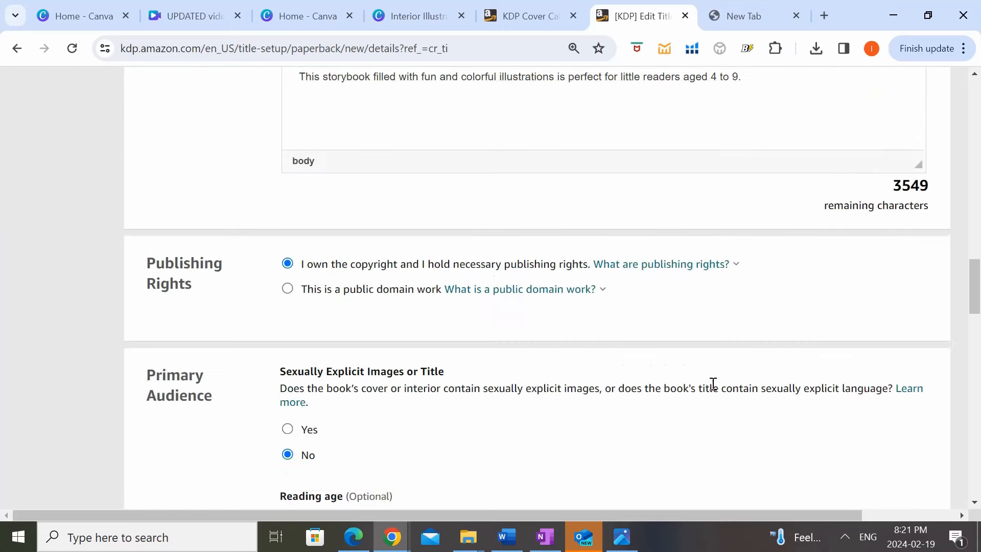
left_click(534, 264)
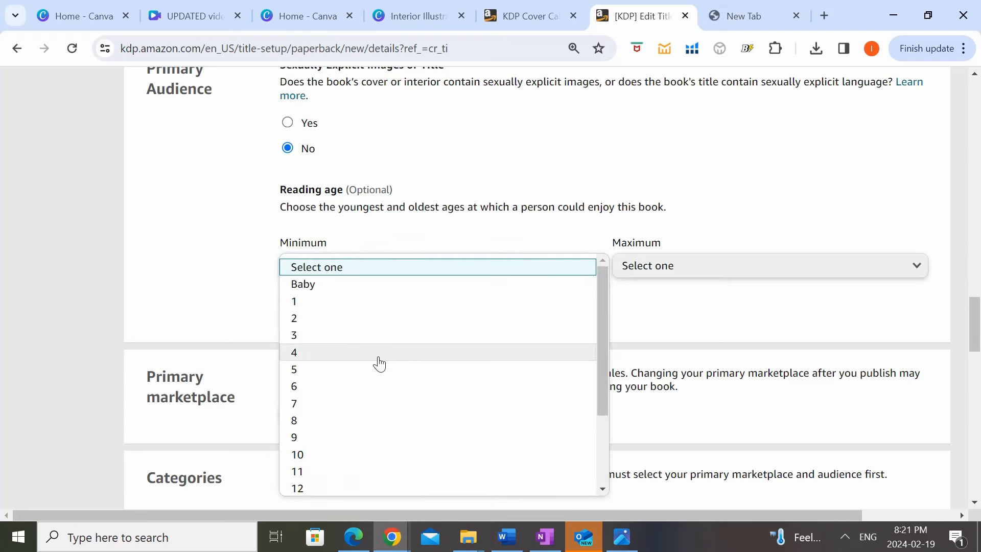
left_click(378, 355)
left_click(743, 267)
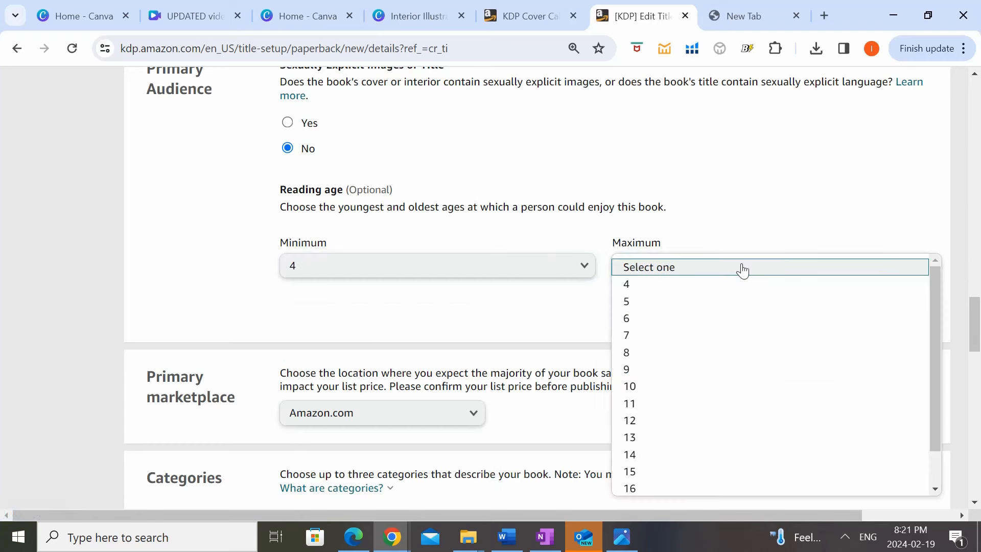
left_click(683, 369)
Step: Start choosing the book's categories and set the first category to Children's Books
scroll(663, 233, "down", 3)
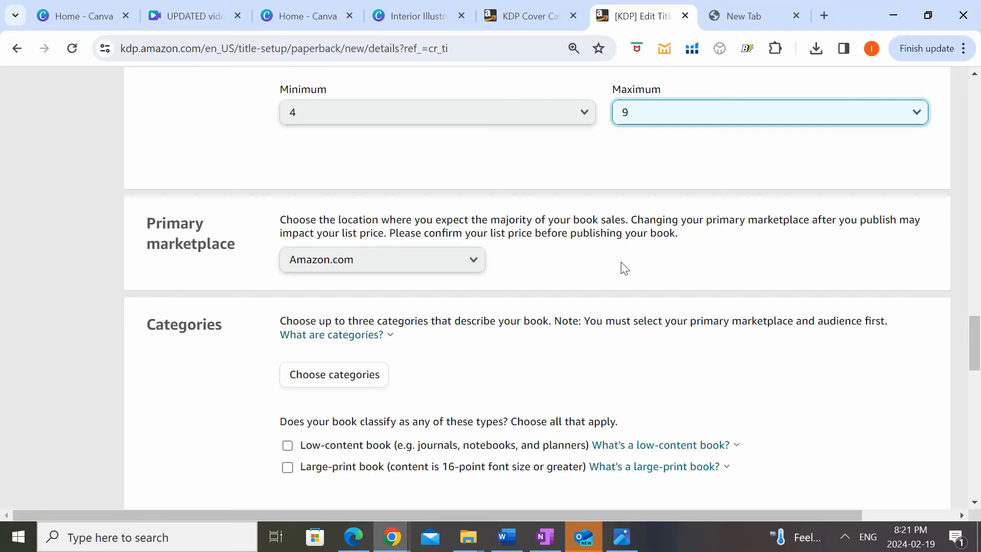
scroll(628, 259, "down", 2)
scroll(630, 259, "down", 2)
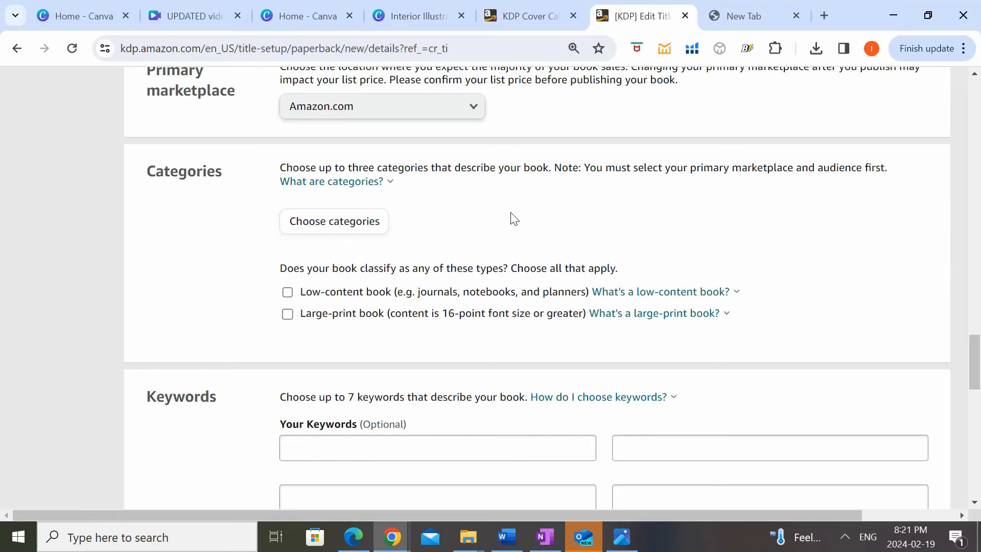
left_click(364, 223)
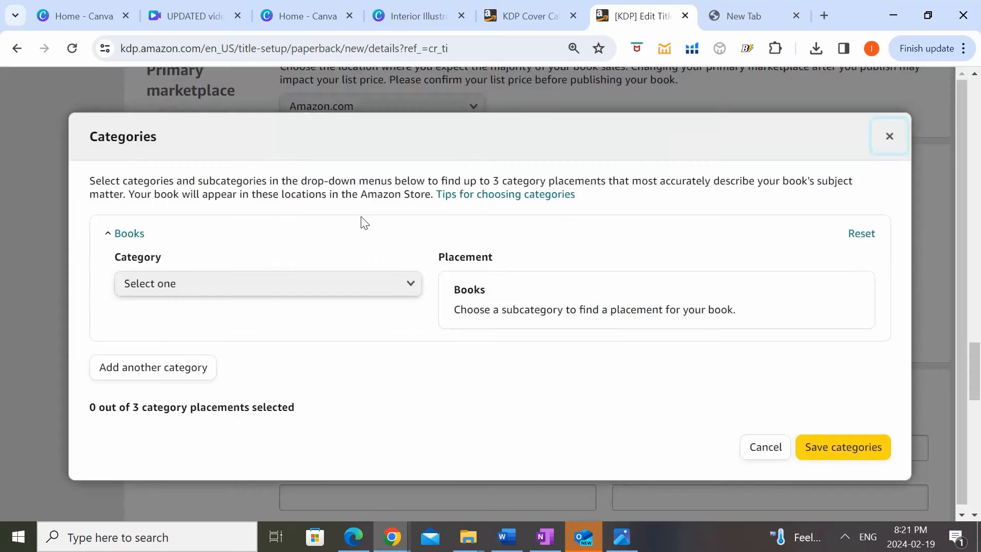
left_click(381, 285)
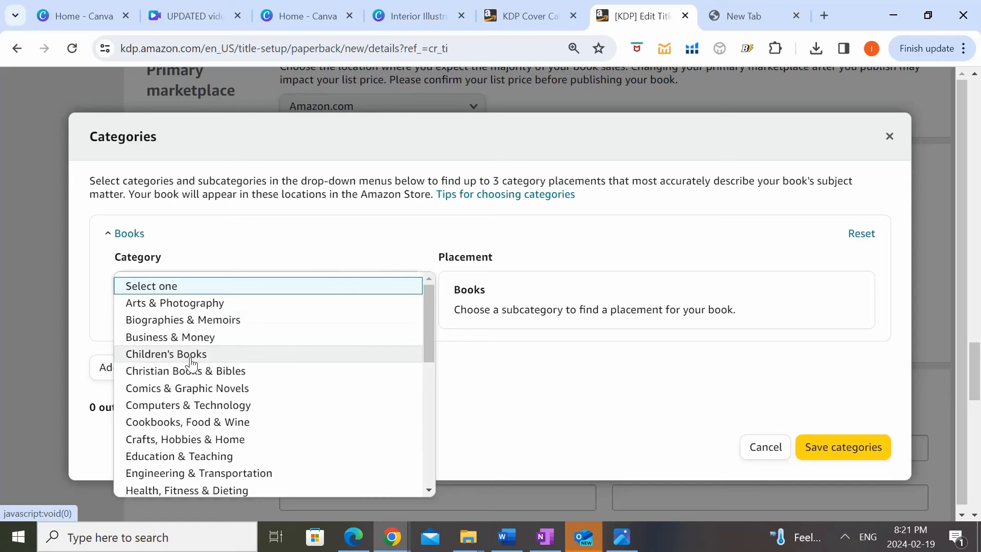
scroll(190, 332, "down", 10)
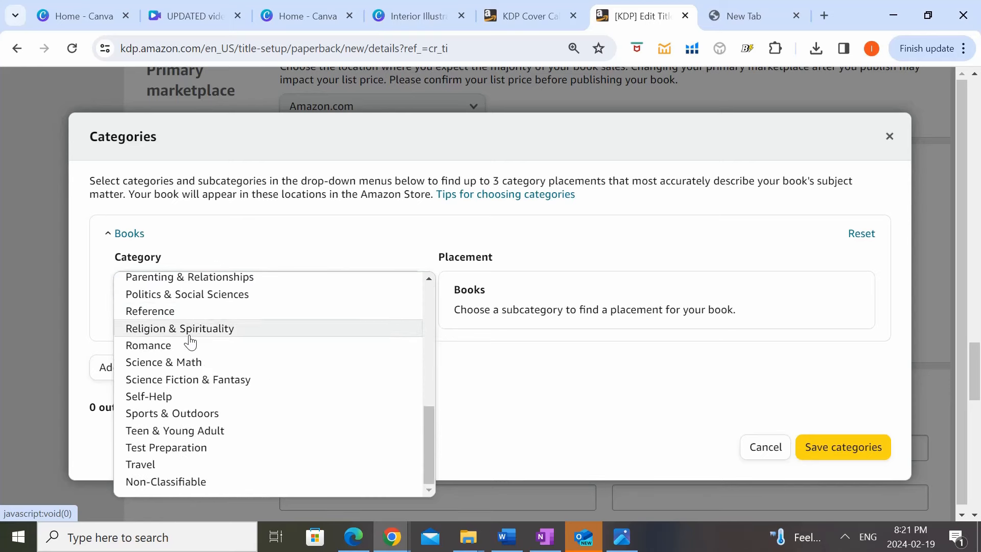
scroll(191, 356, "up", 10)
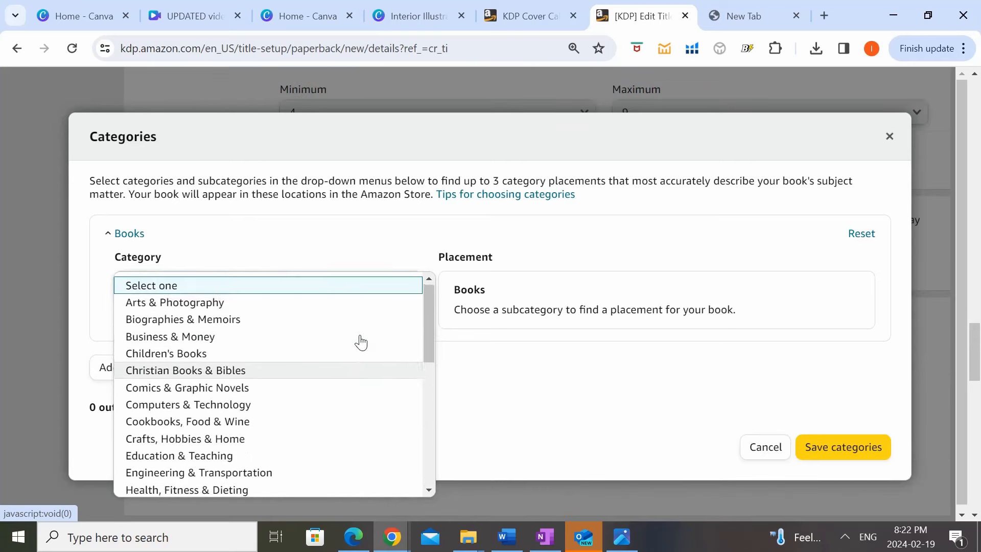
left_click(195, 354)
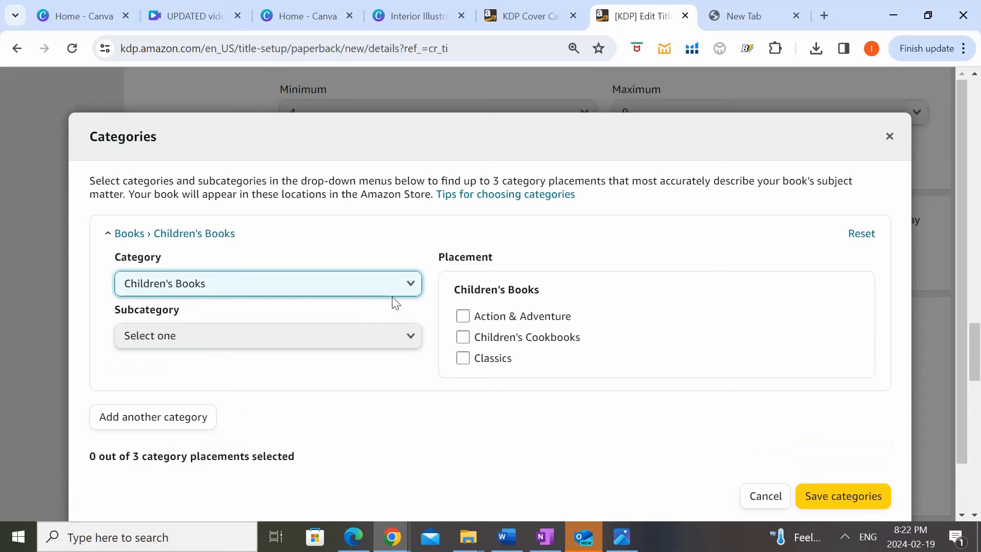
Step: Narrow the first category to the Animals and Bears subcategories and select the Fiction placement
left_click(410, 340)
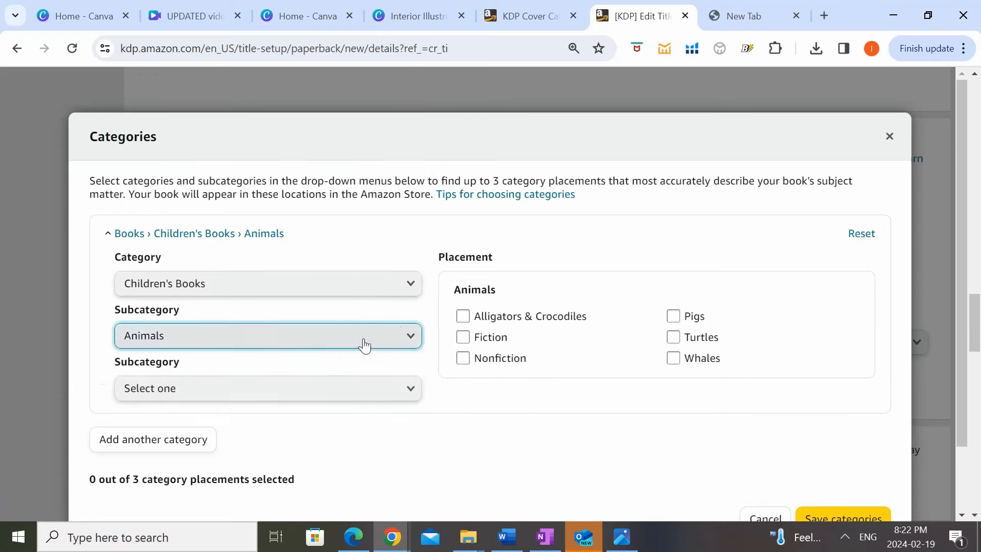
left_click(210, 388)
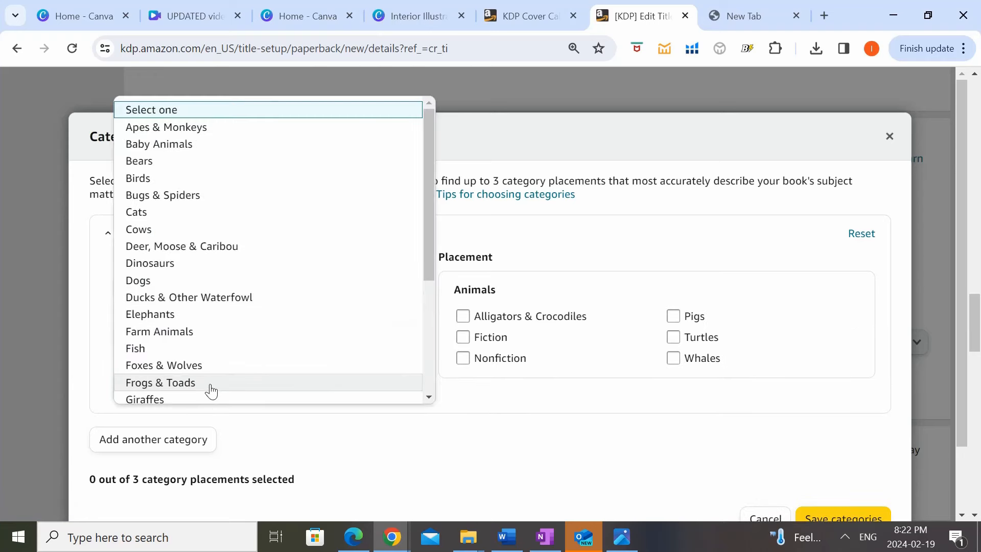
left_click(213, 160)
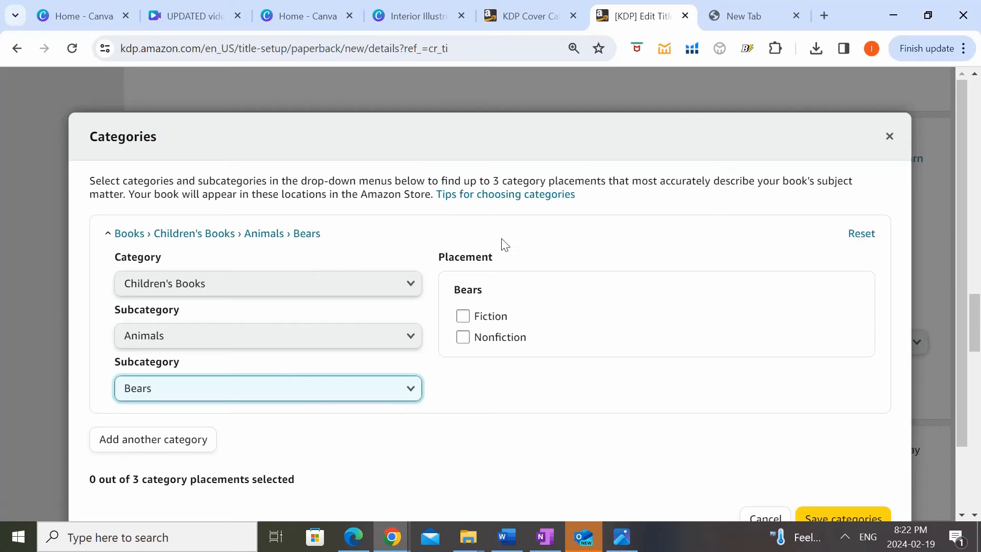
left_click_drag(489, 318, 469, 316)
left_click(468, 316)
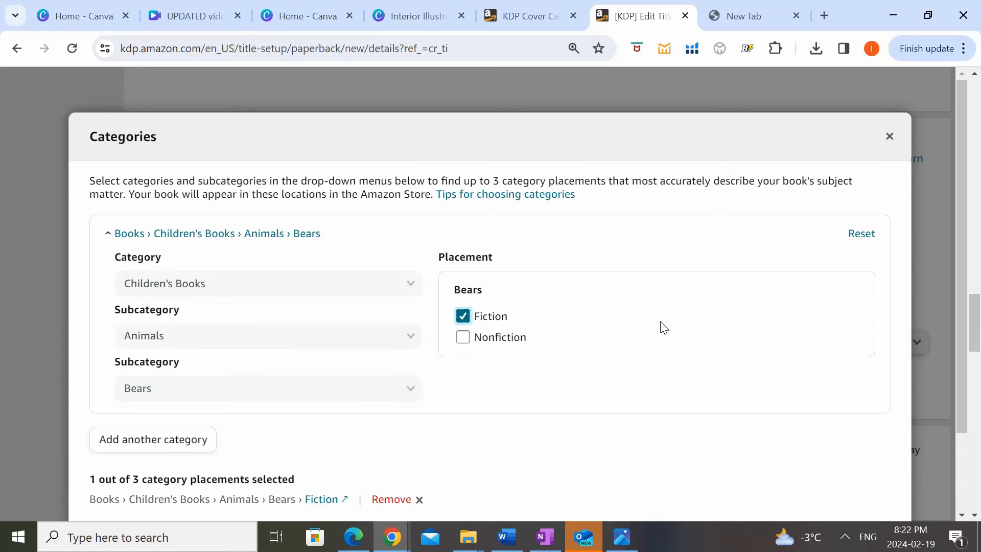
Step: Add a second category for the book and set it to Children's Books with the Literature & Fiction subcategory
scroll(663, 327, "down", 2)
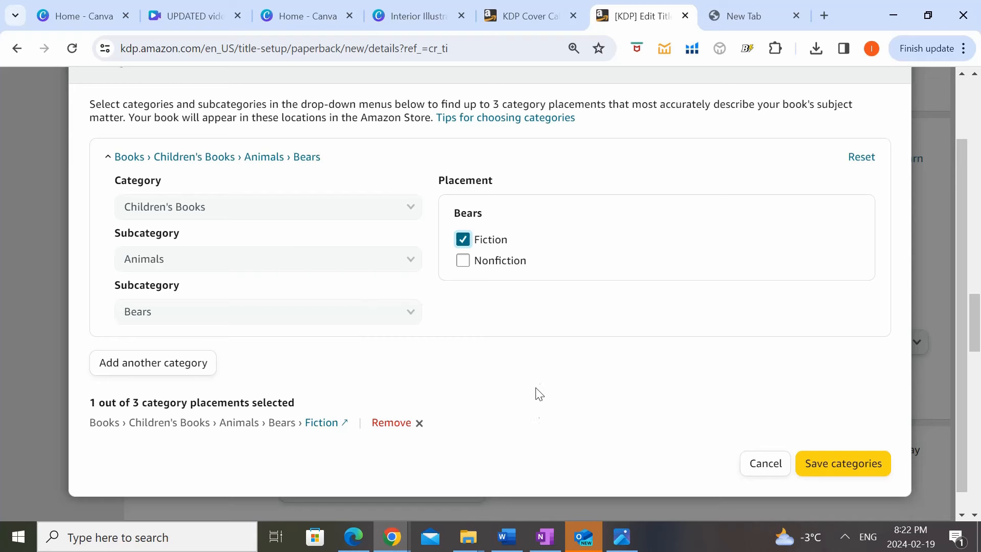
left_click(170, 368)
left_click(265, 260)
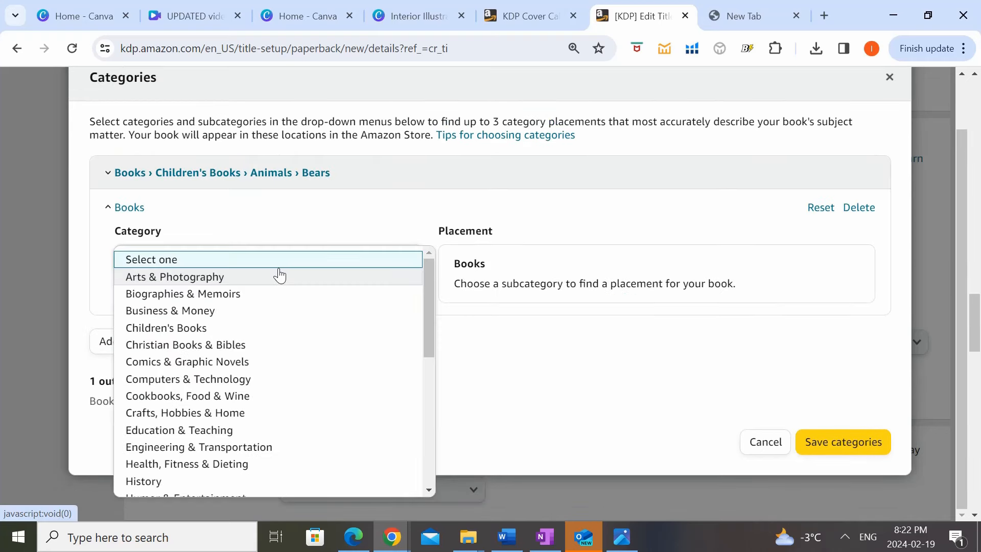
left_click(198, 328)
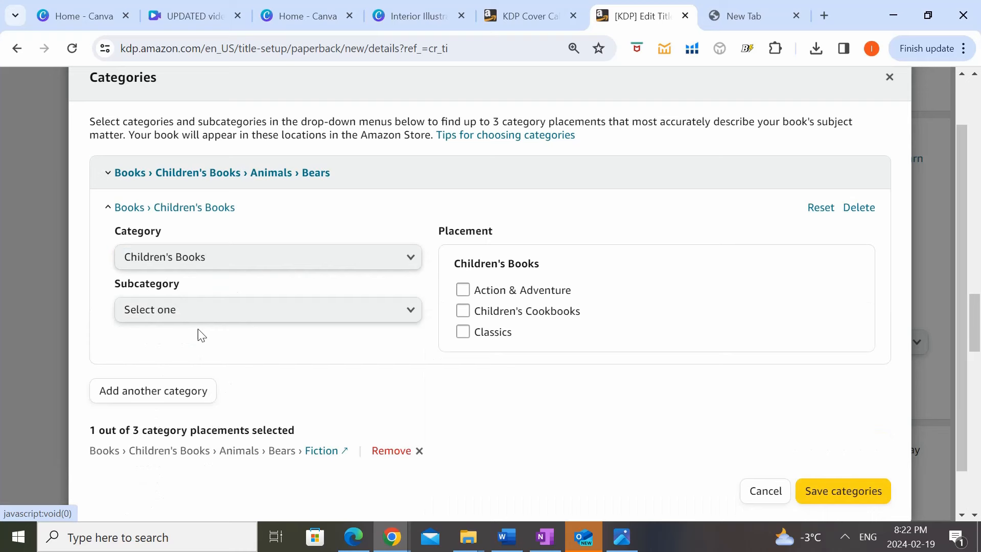
left_click(304, 309)
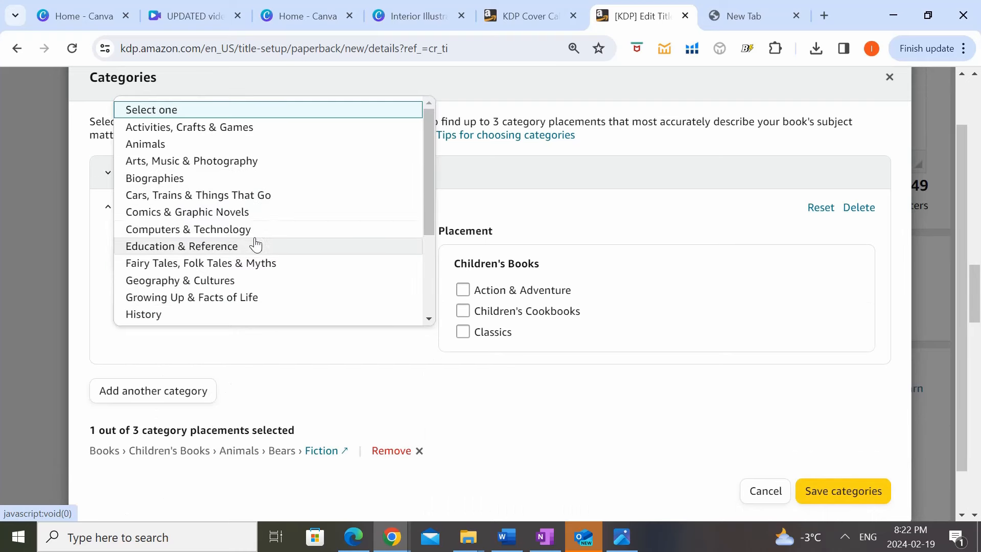
scroll(236, 282, "down", 2)
left_click(226, 291)
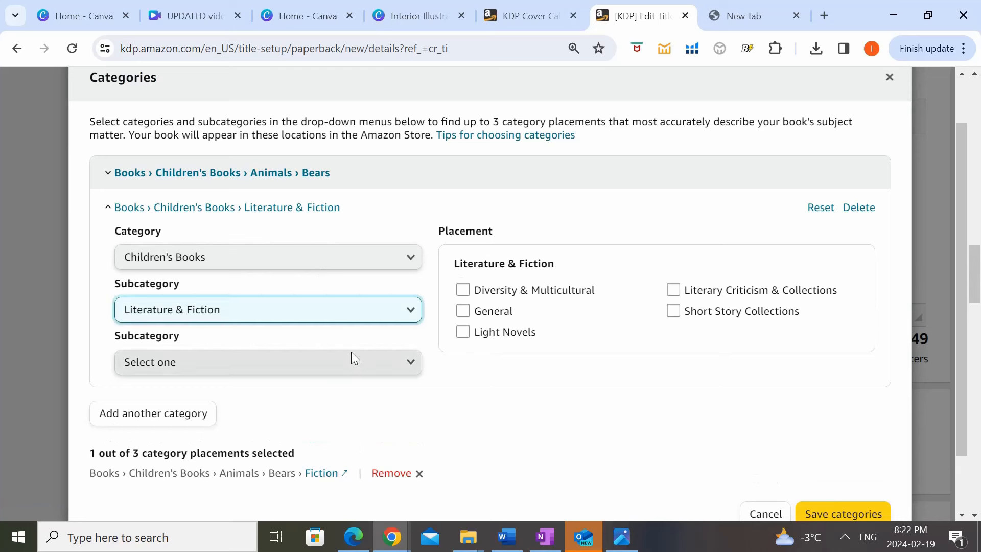
Step: Narrow the second category to Chapter Books & Readers and Beginner Readers, and select the Fiction placement
left_click(351, 360)
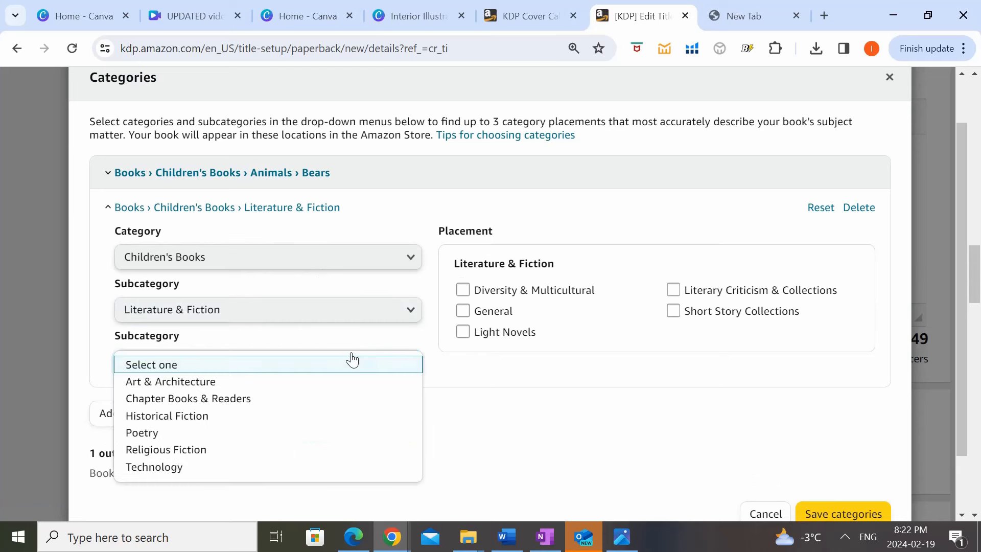
left_click(169, 399)
left_click(291, 422)
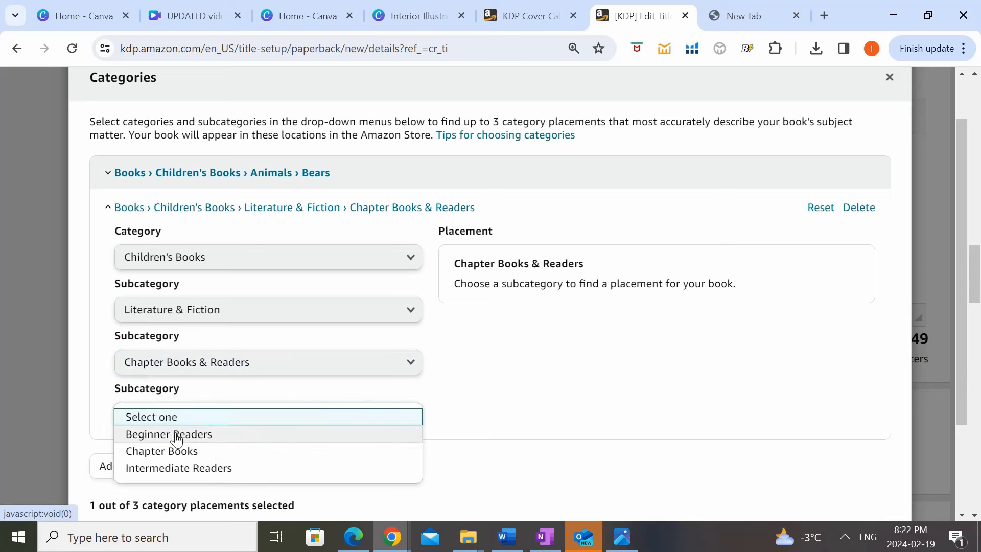
left_click(215, 435)
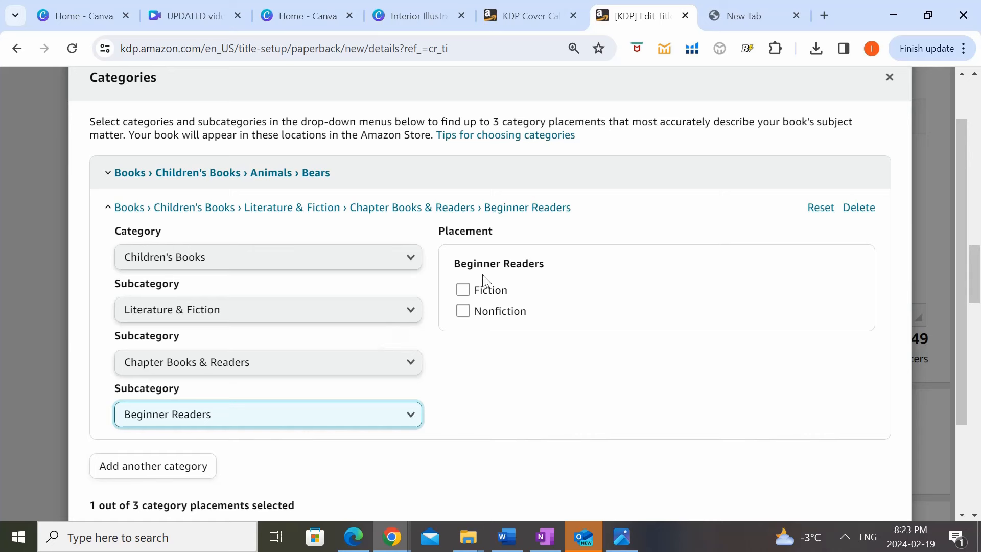
left_click(499, 289)
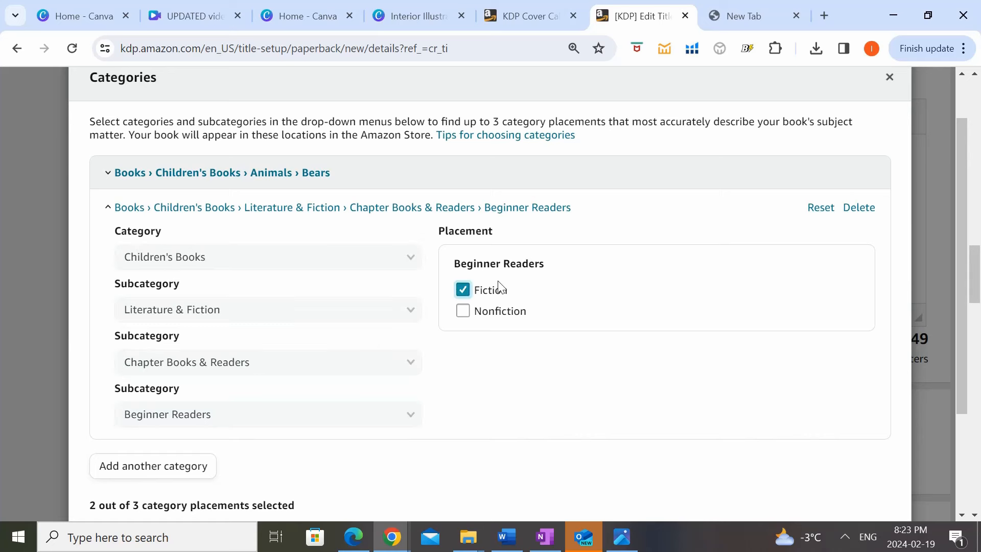
Step: Add a third category and set it to Children's Books with the Growing Up & Facts of Life subcategory
left_click(164, 467)
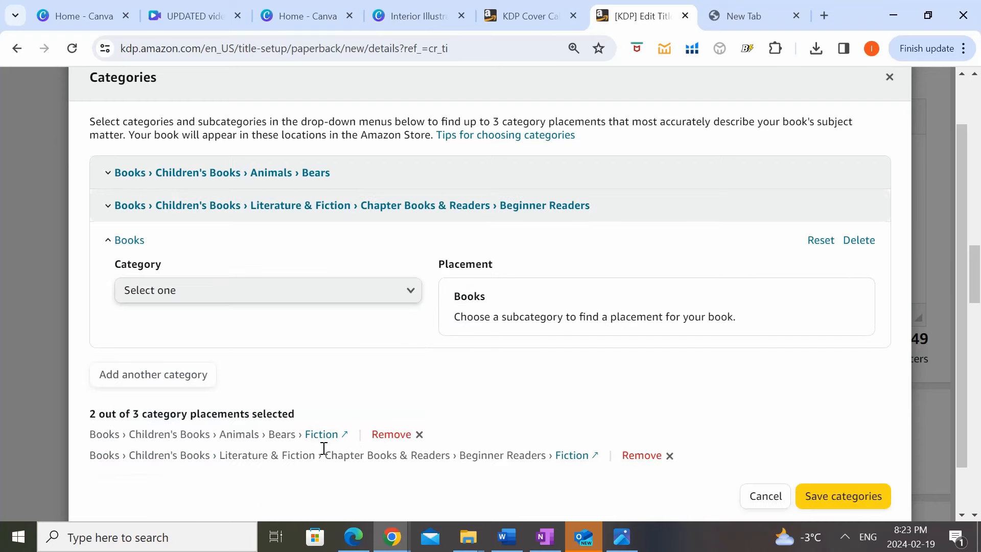
left_click(387, 300)
scroll(220, 367, "down", 4)
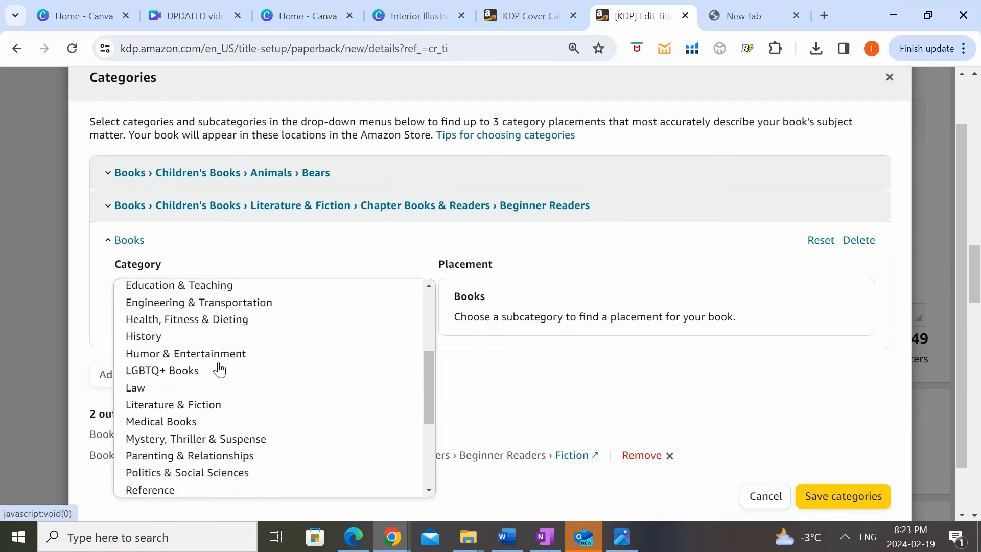
scroll(219, 368, "down", 4)
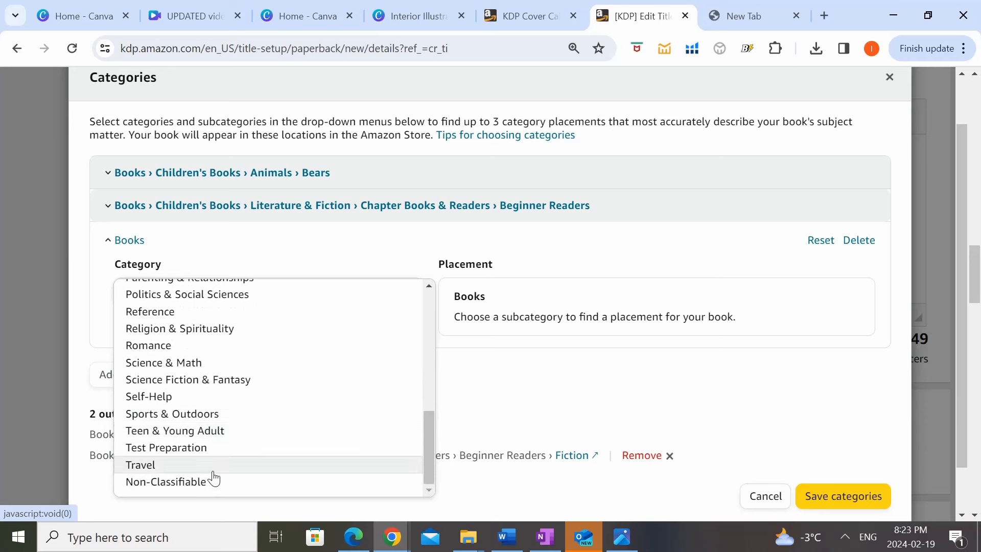
scroll(213, 478, "up", 5)
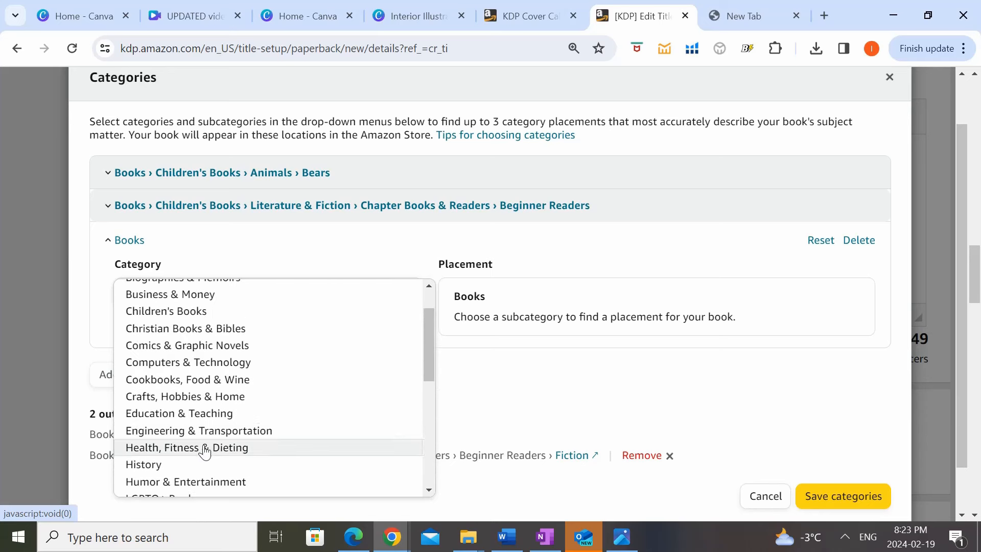
scroll(214, 365, "up", 2)
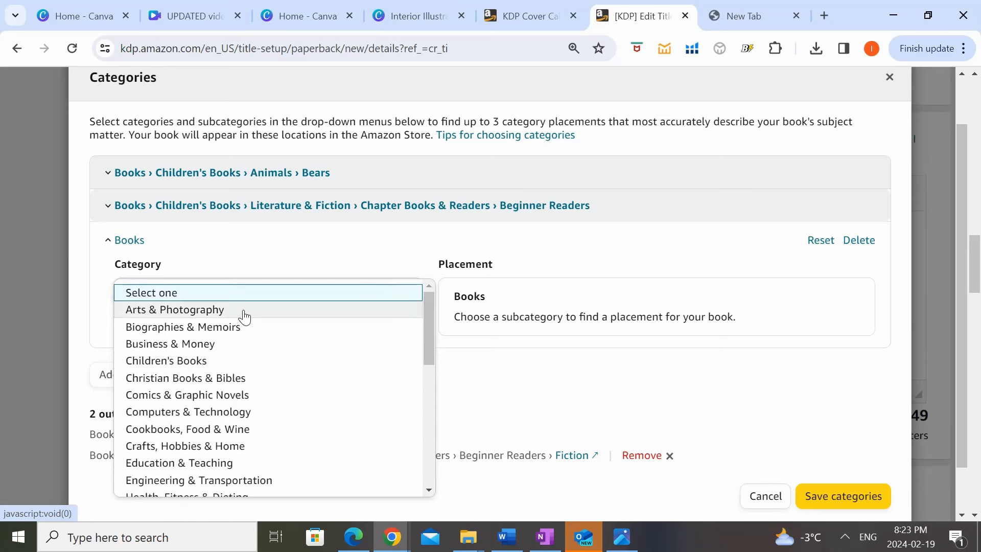
left_click(234, 361)
left_click(270, 347)
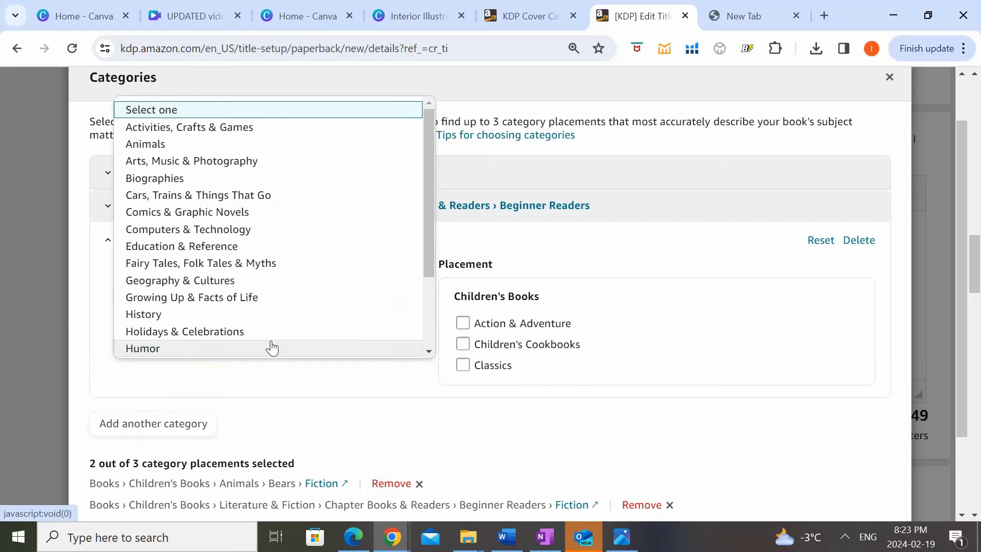
scroll(271, 348, "down", 1)
left_click(241, 270)
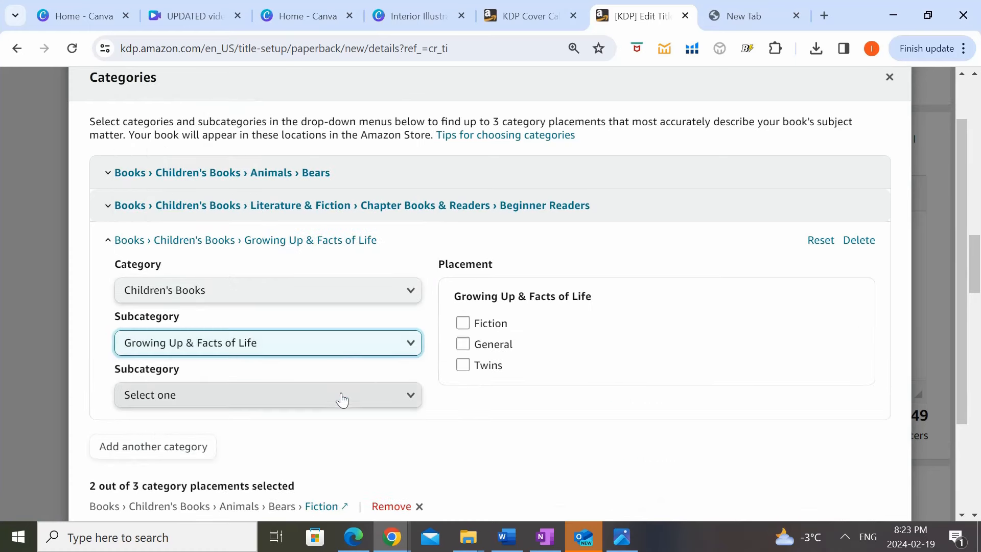
Step: Narrow the third category to Family Life and New Experiences, select the Fiction placement, and save the categories
left_click(342, 400)
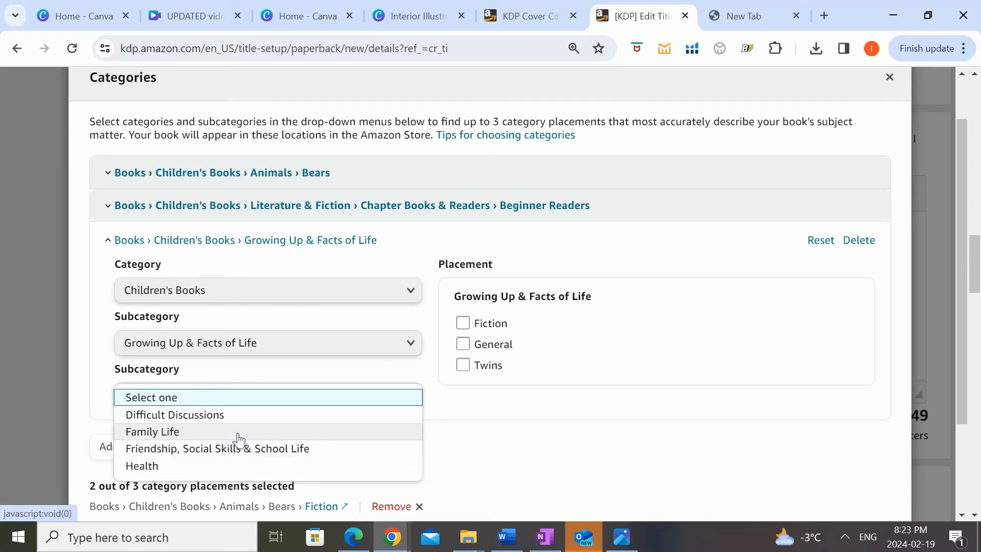
left_click(238, 435)
left_click(267, 452)
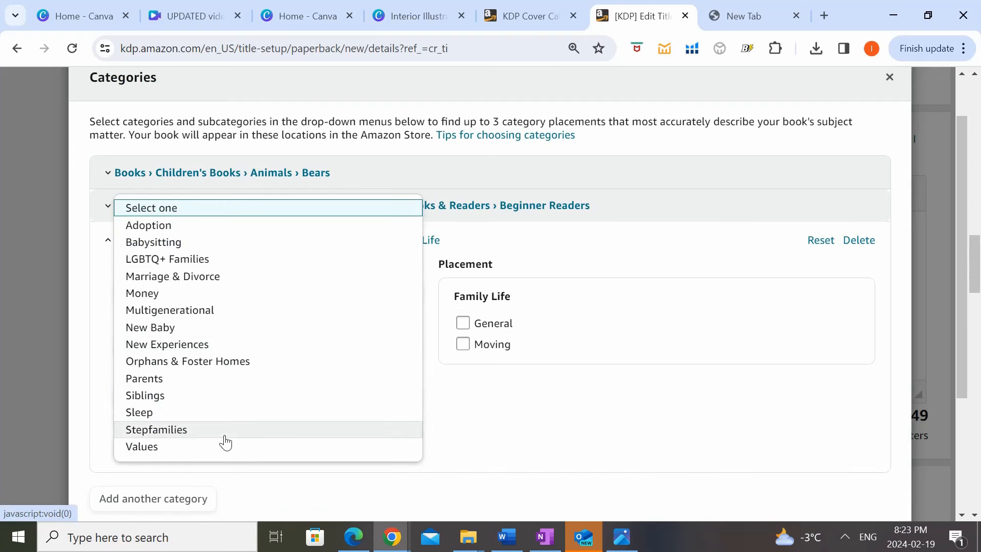
left_click(228, 344)
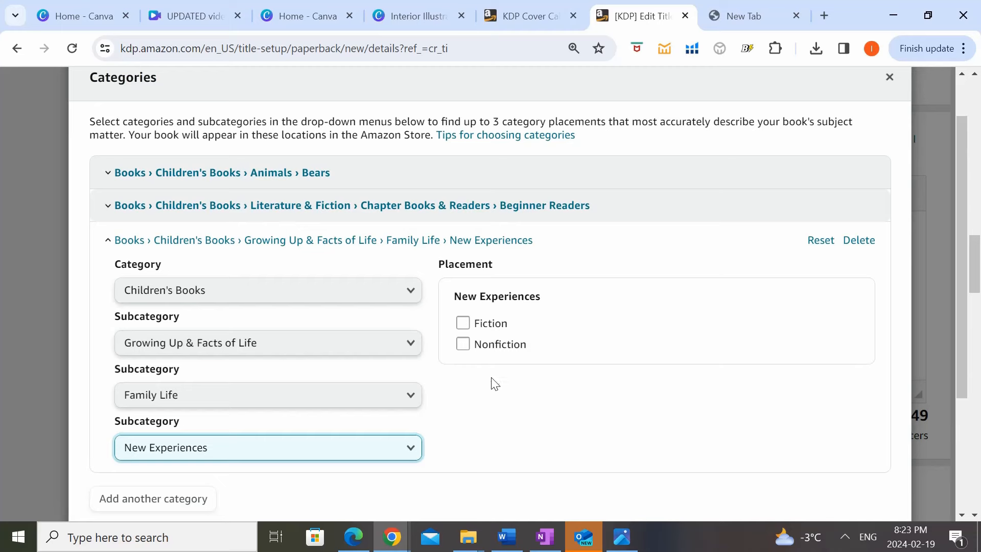
left_click(486, 323)
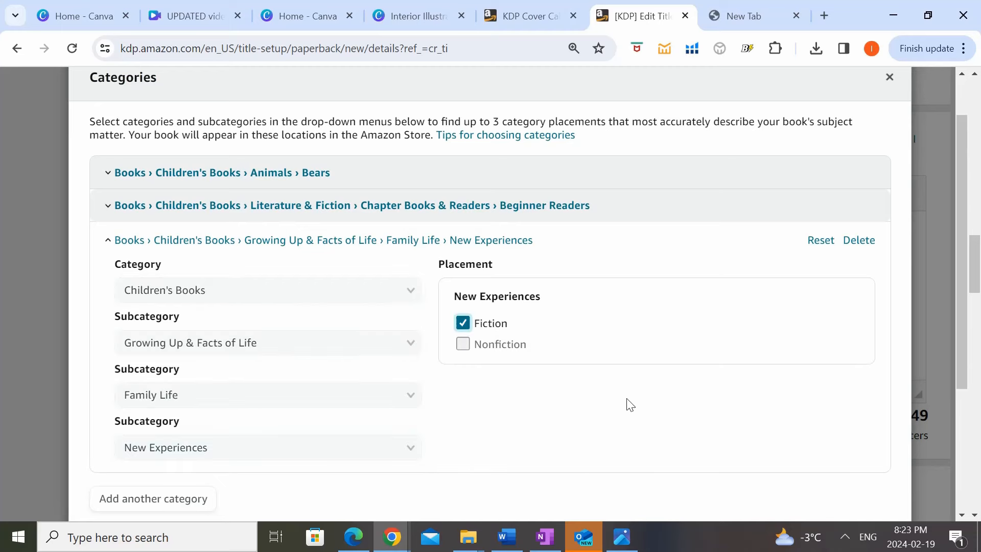
scroll(629, 405, "down", 4)
left_click(844, 443)
Step: Classify the book as a large-print book
scroll(850, 445, "down", 2)
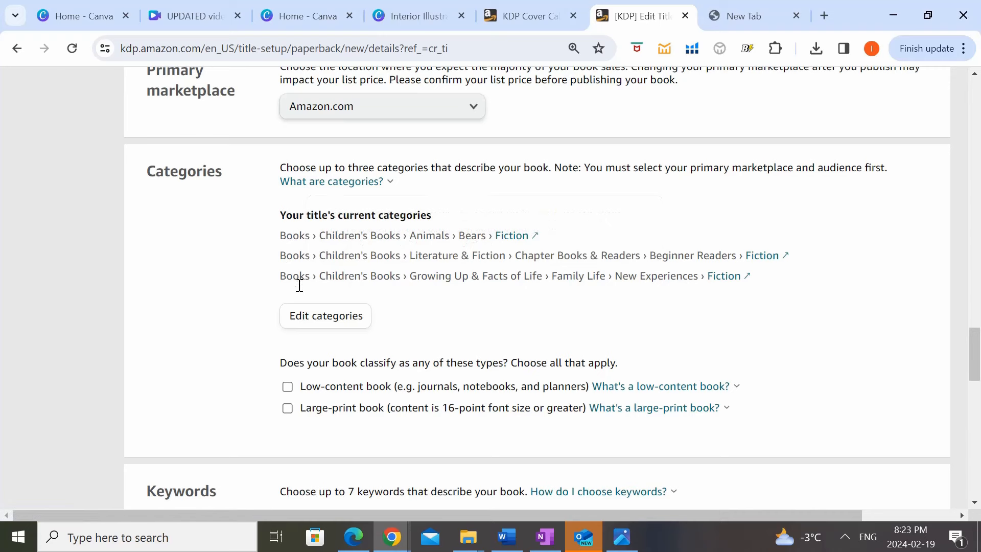
scroll(297, 281, "down", 1)
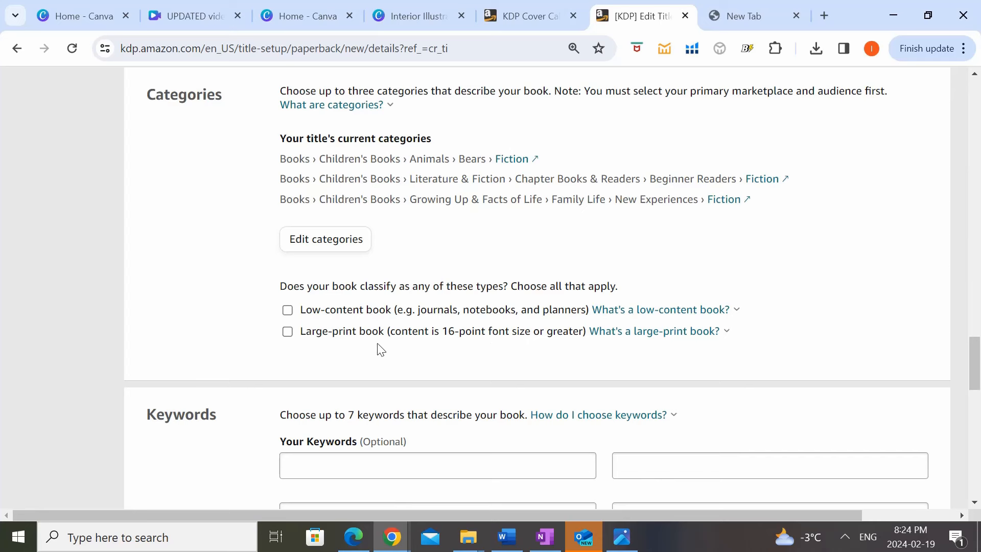
left_click(287, 331)
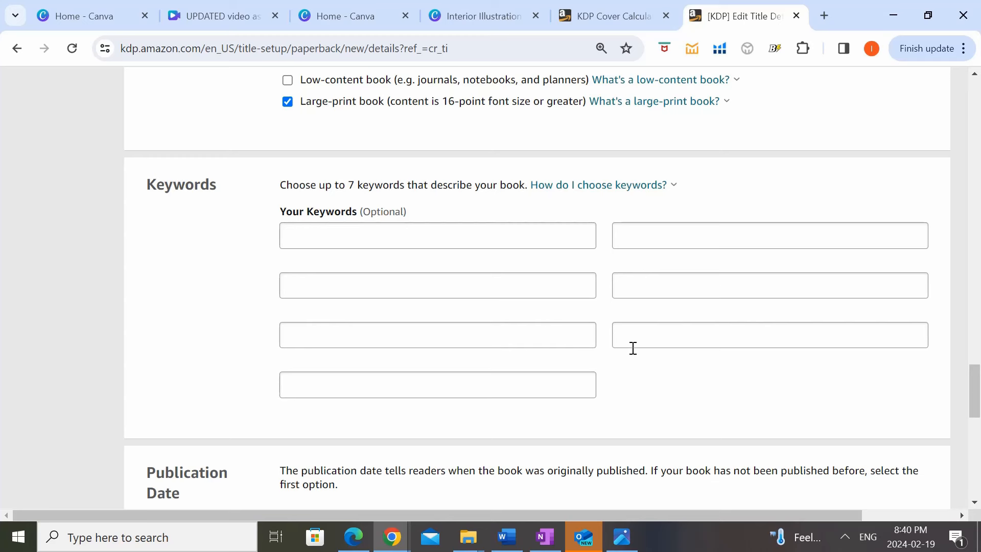
Step: Switch to the Amazon store window, search for "storybooks for kids ages 4-8" and check how many results it has
mouse_move(391, 536)
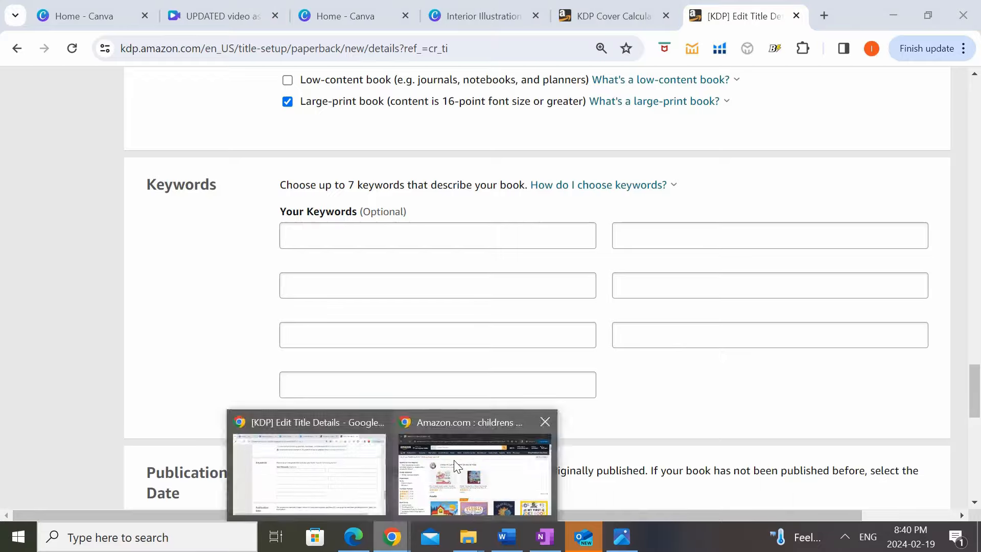
left_click(457, 467)
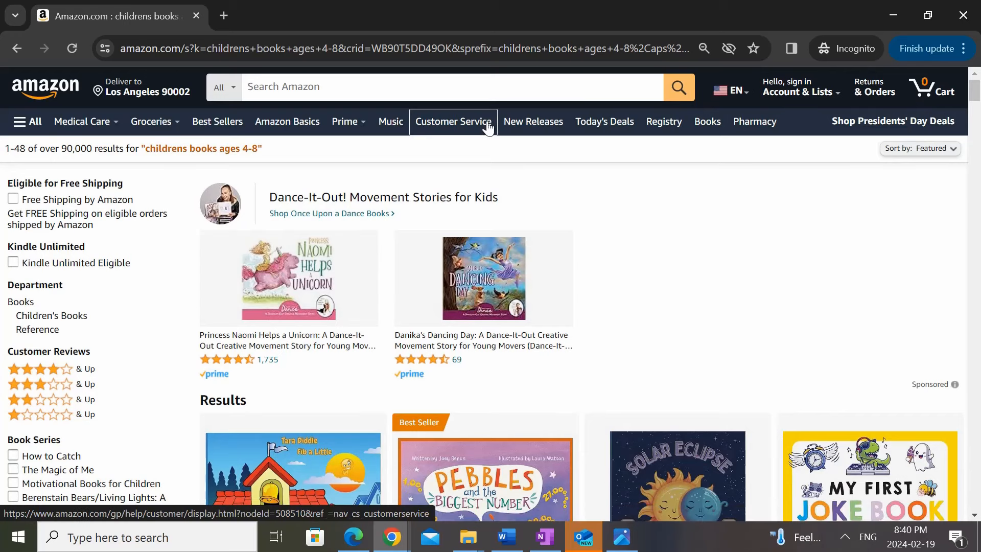
left_click(524, 89)
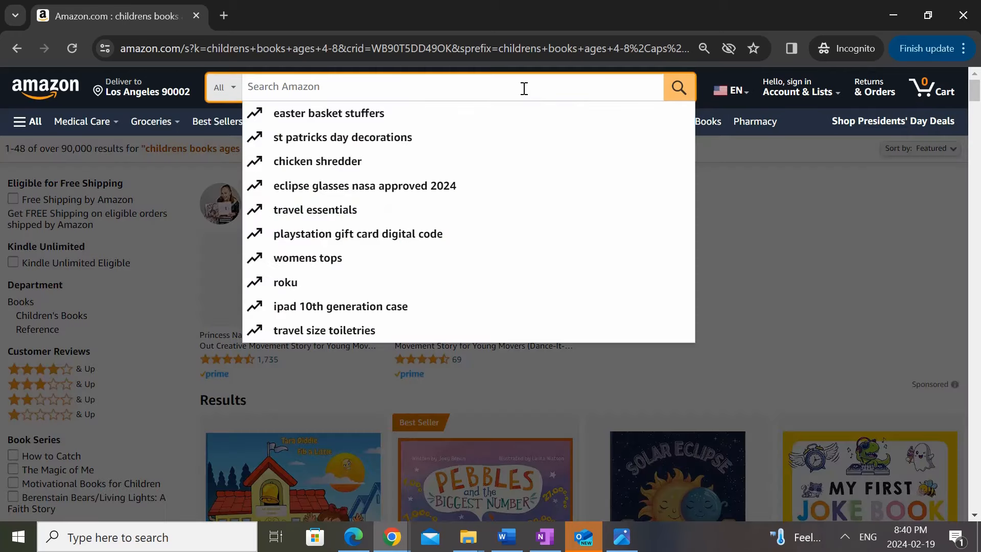
type("storybooks for kids ages 4-8")
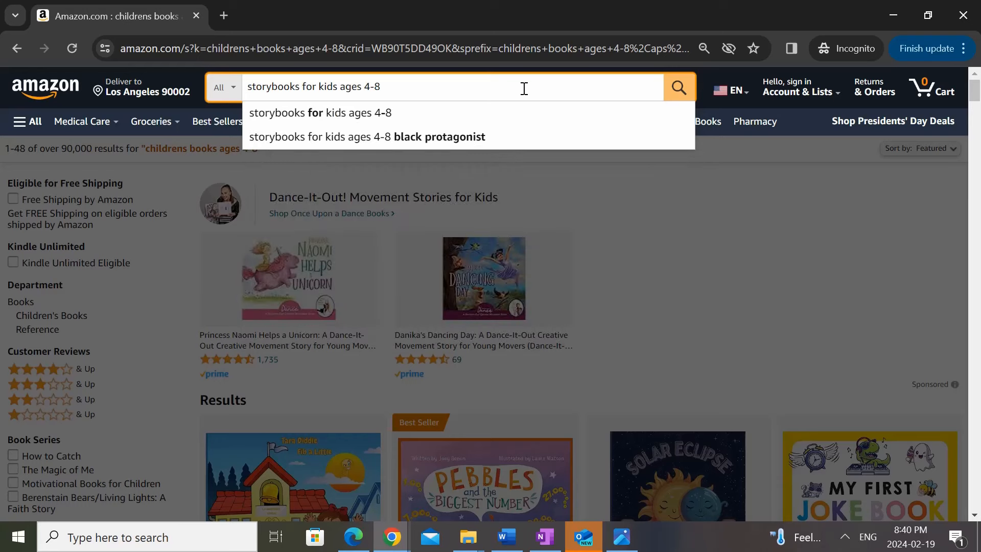
key("Return")
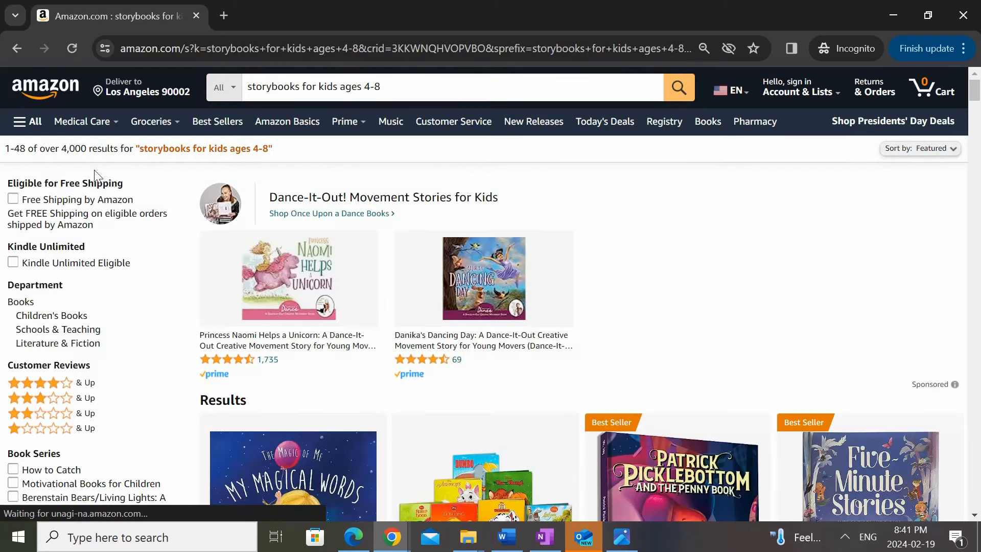
left_click_drag(59, 145, 123, 145)
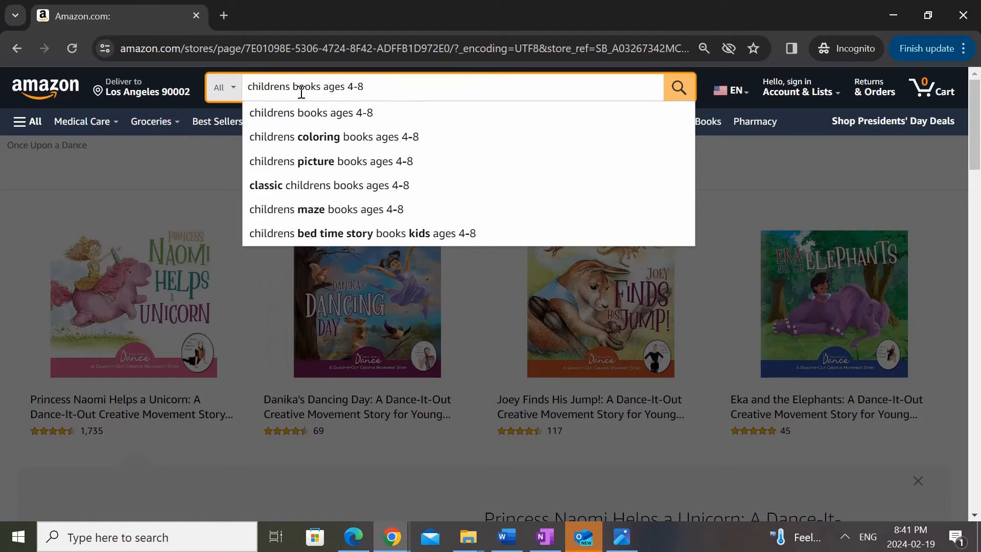
Step: Search the Amazon store for "childrens books ages 4-8" and check its number of results for comparison
key("Return")
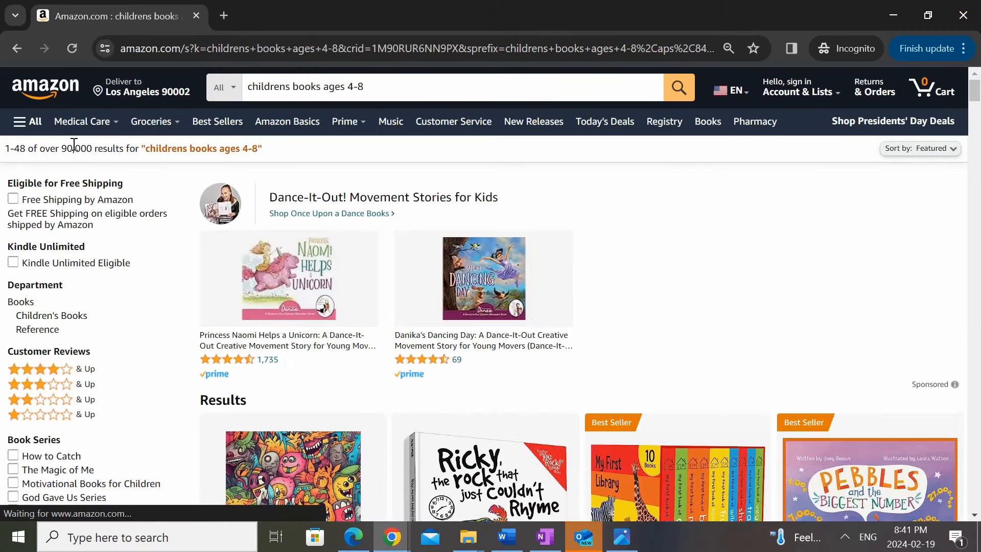
left_click_drag(87, 148, 63, 147)
left_click(101, 148)
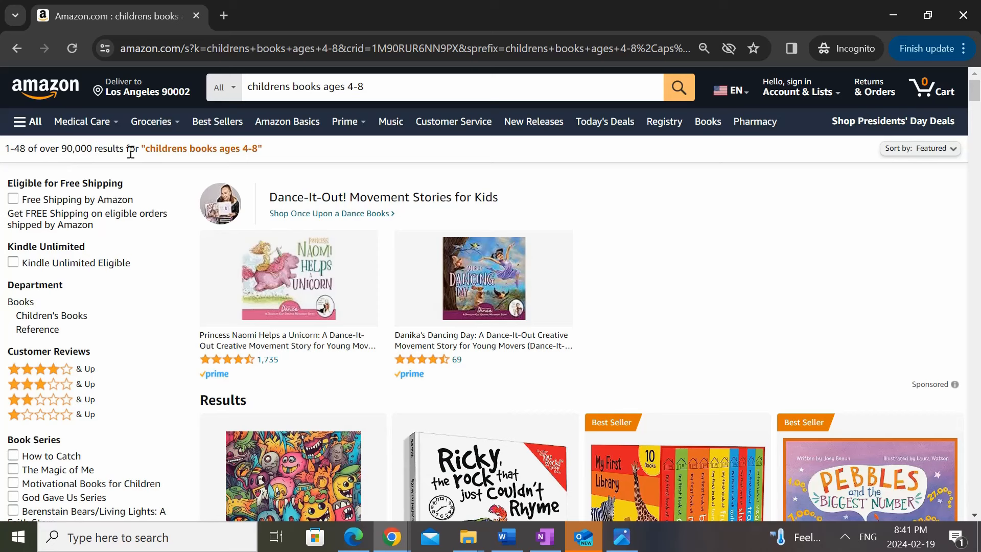
left_click_drag(125, 148, 64, 149)
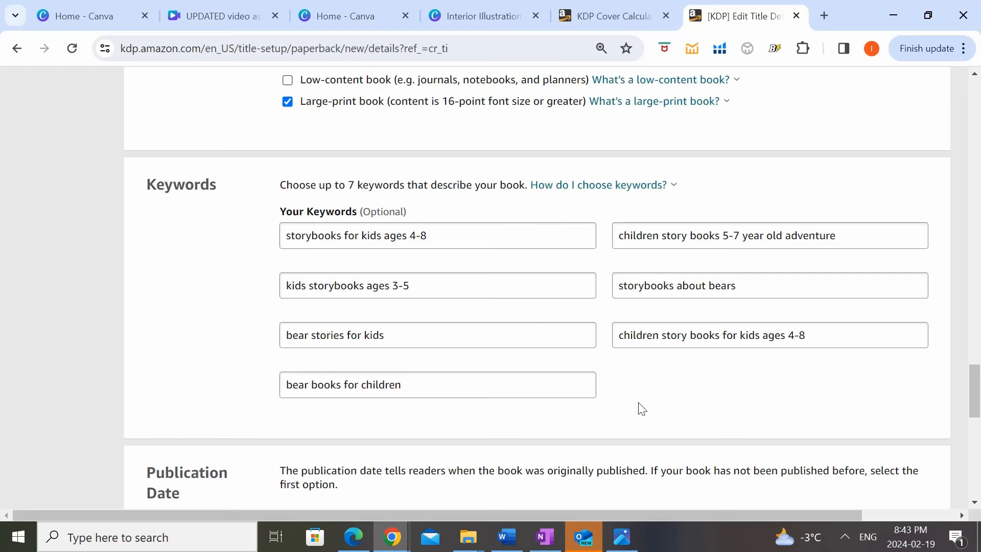
Step: Review the keywords, publication date and release date options through to the end of the KDP details page
scroll(642, 409, "down", 5)
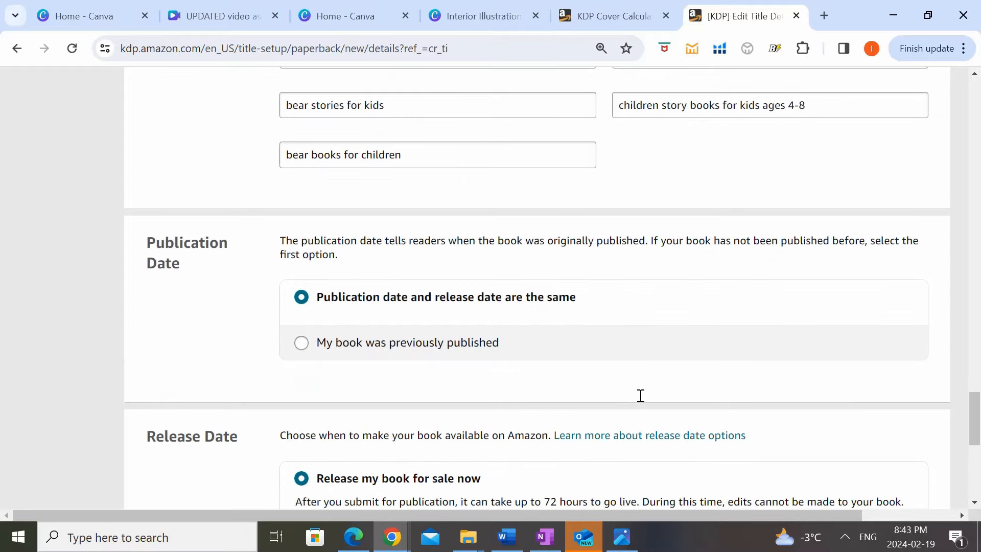
scroll(641, 393, "down", 1)
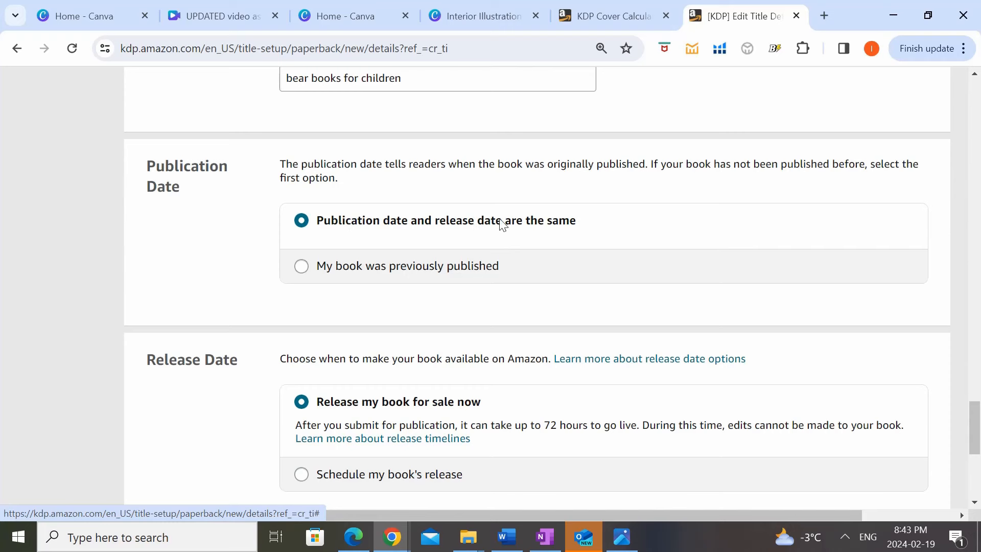
scroll(580, 226, "down", 3)
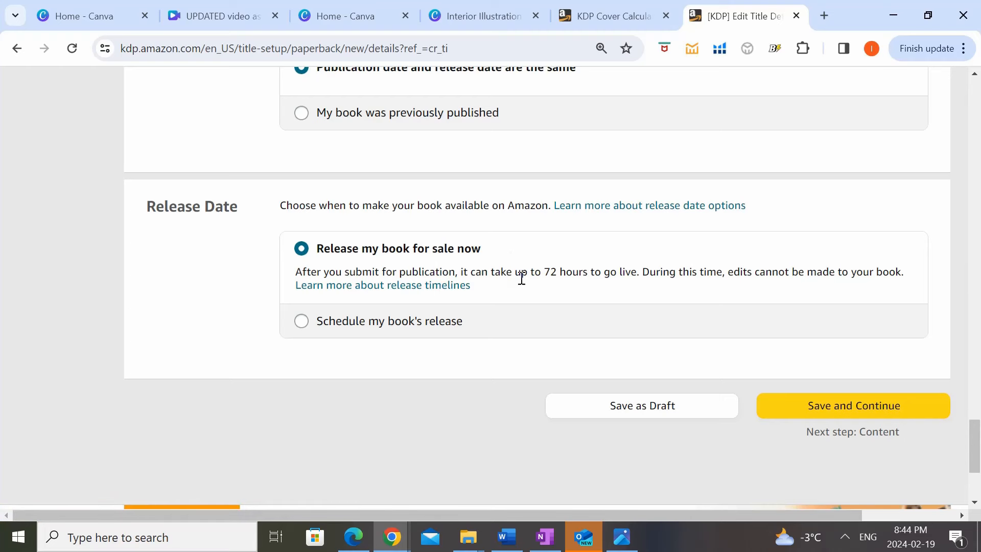
Step: Save the paperback details, continue to the content page and assign the book a free KDP ISBN
left_click(878, 414)
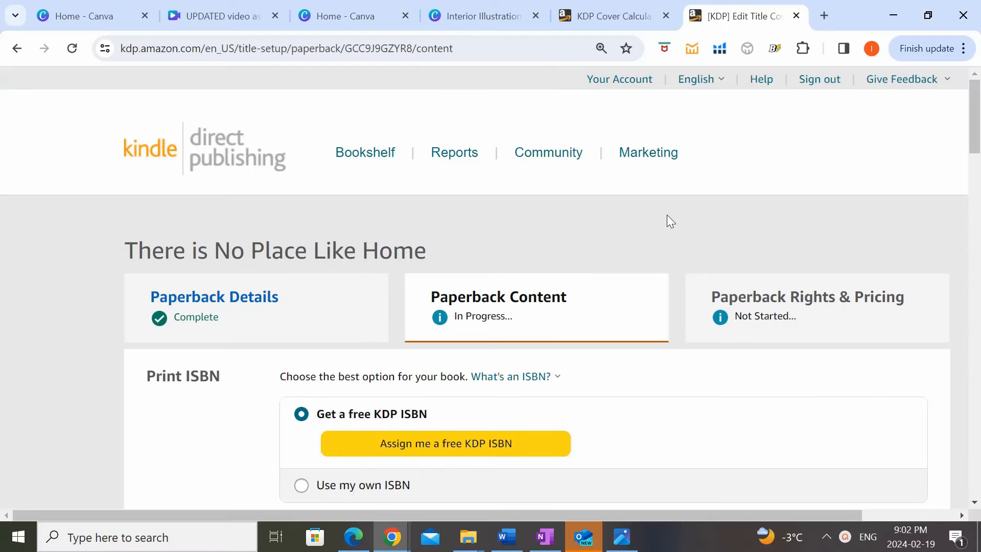
scroll(669, 209, "down", 3)
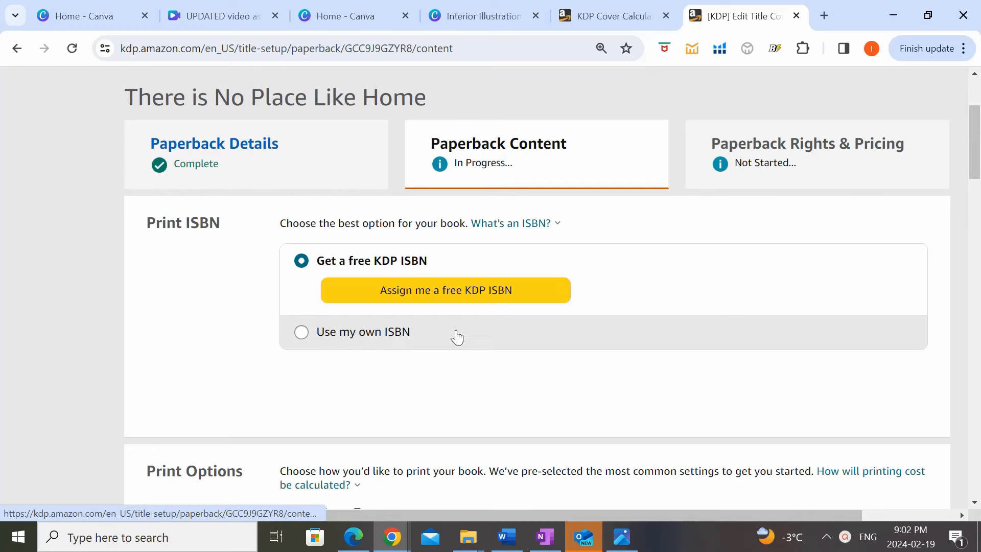
left_click(506, 297)
left_click(779, 341)
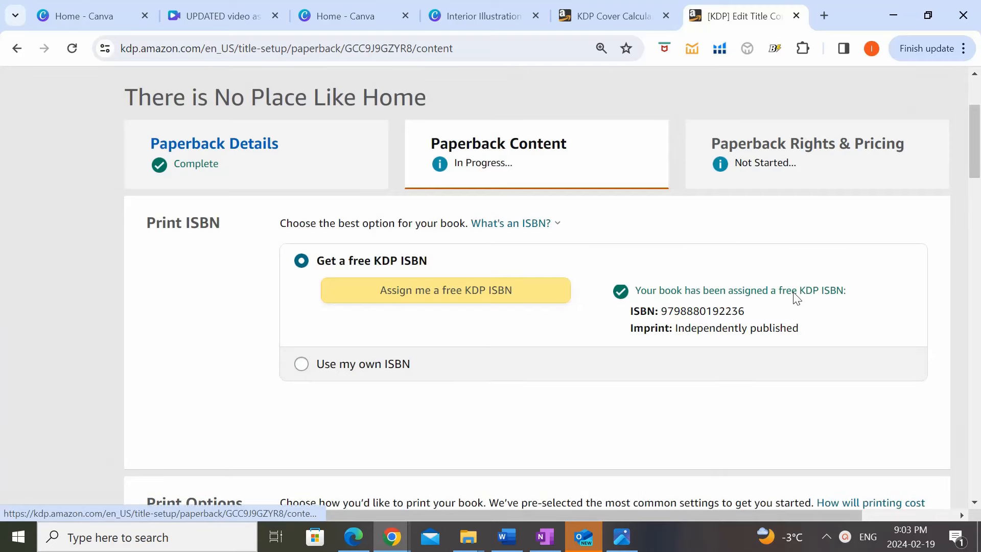
Step: Set the ink and paper type to premium color interior with white paper
scroll(701, 305, "down", 6)
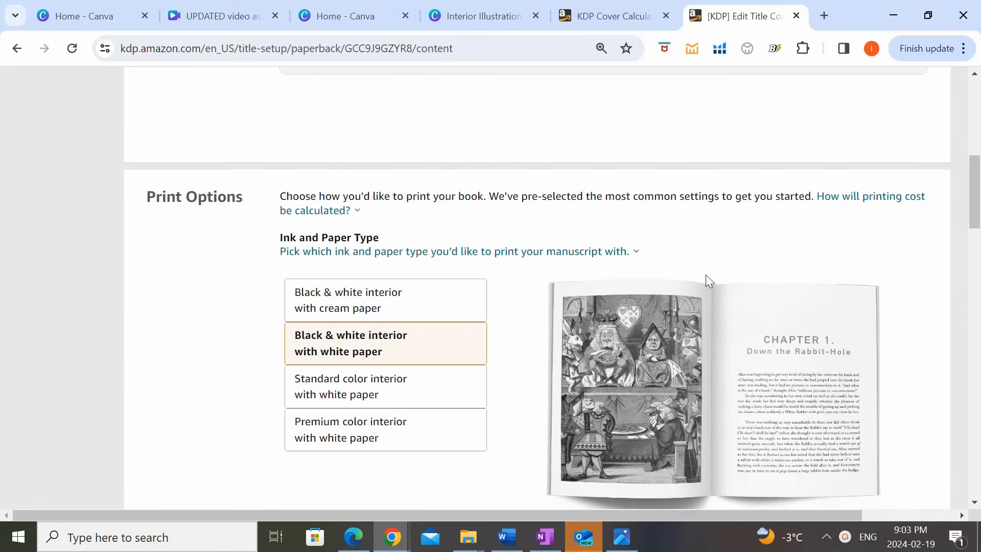
scroll(659, 271, "down", 2)
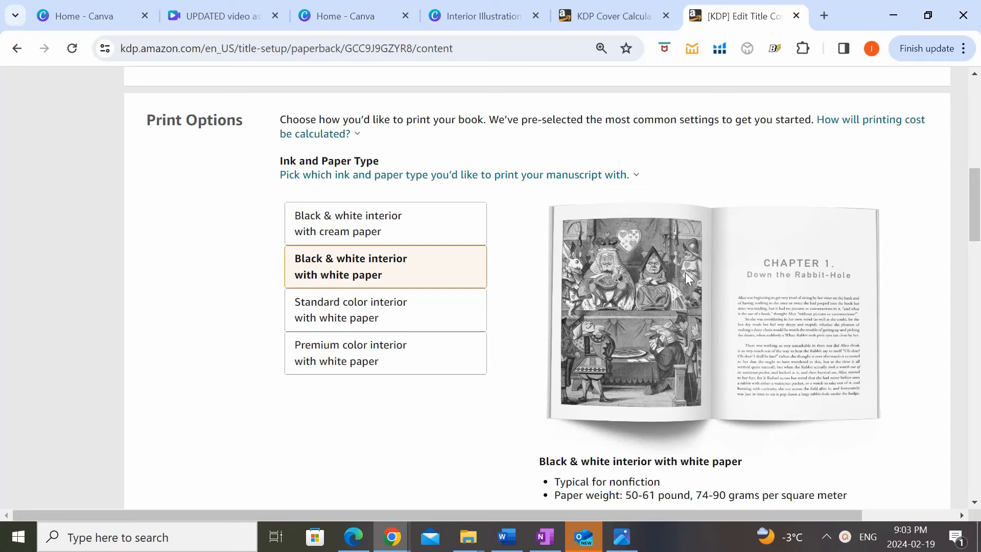
left_click(450, 364)
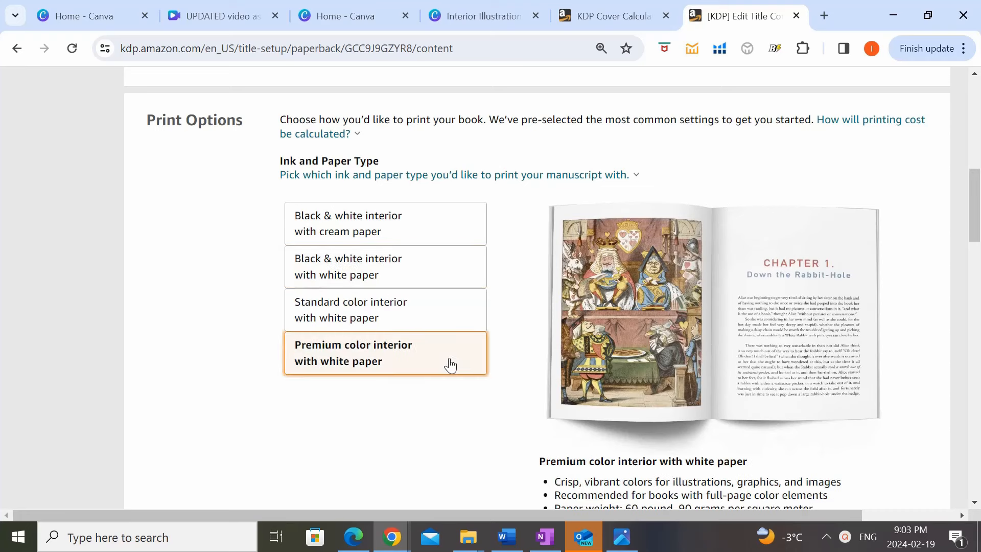
Step: Set the book's trim size to the non-standard 8.5 x 8.5 in
scroll(555, 309, "down", 6)
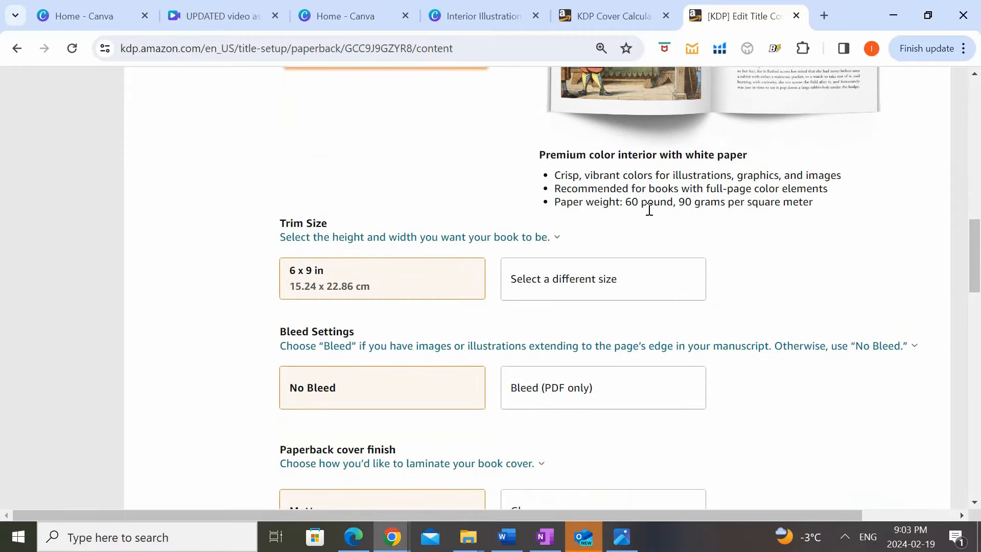
left_click(618, 285)
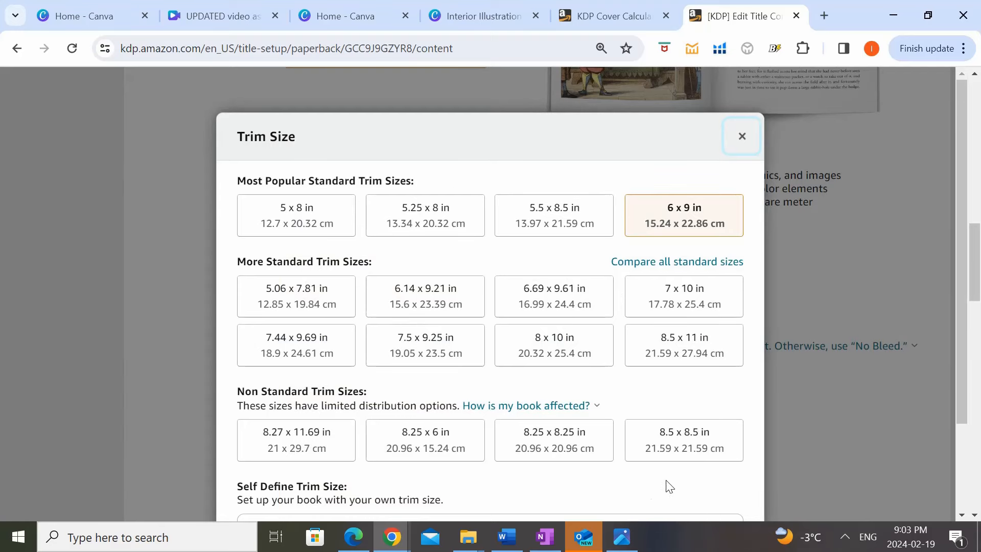
left_click(710, 445)
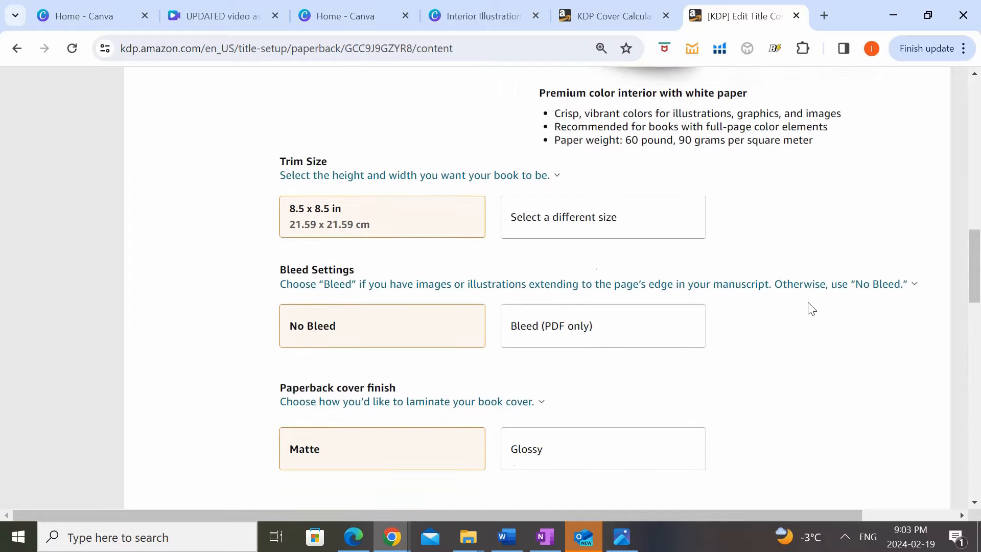
Step: Set the bleed to Bleed (PDF only) and the paperback cover finish to Glossy
scroll(808, 303, "down", 1)
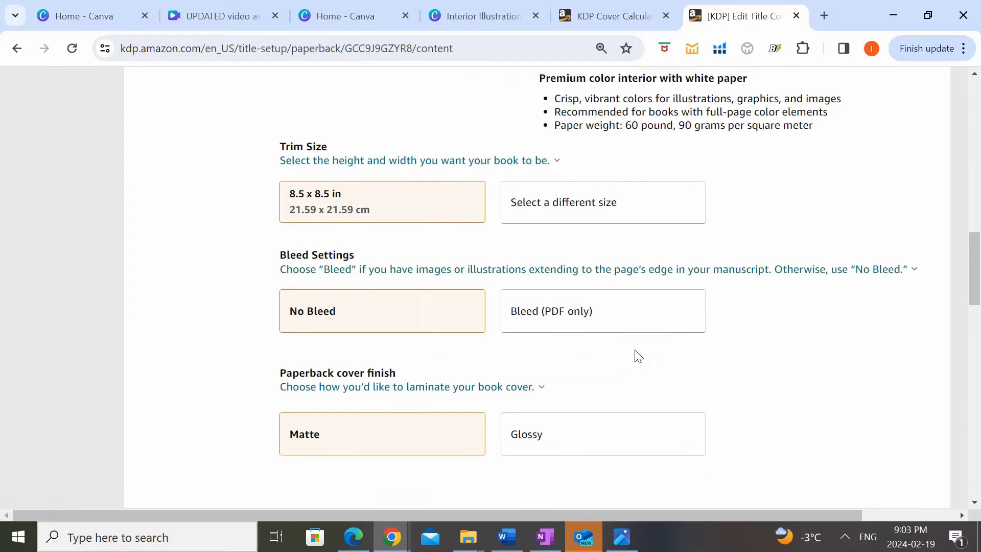
left_click(622, 317)
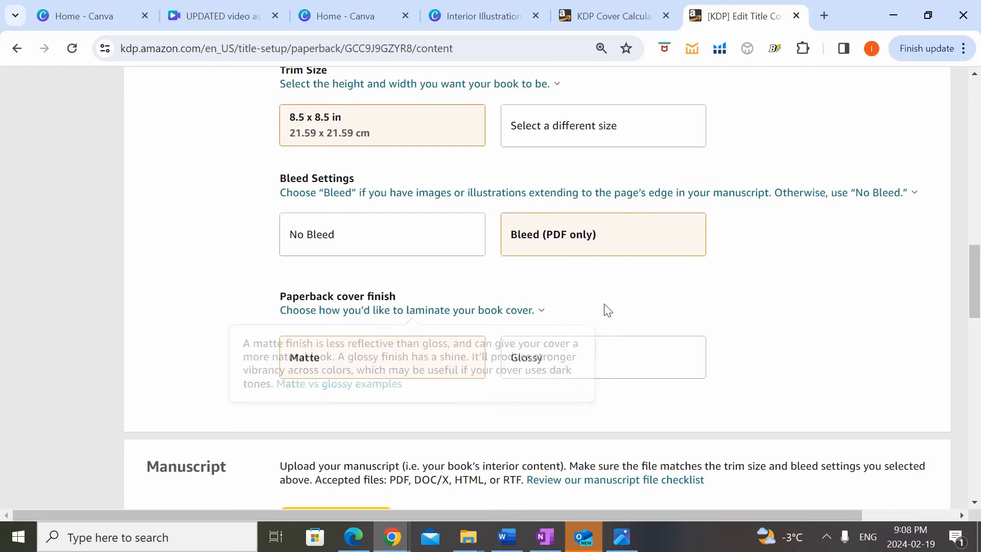
left_click(630, 352)
Step: Upload the Interior Illustration PDF from the Downloads folder as the book's manuscript
scroll(724, 323, "down", 5)
scroll(728, 325, "down", 2)
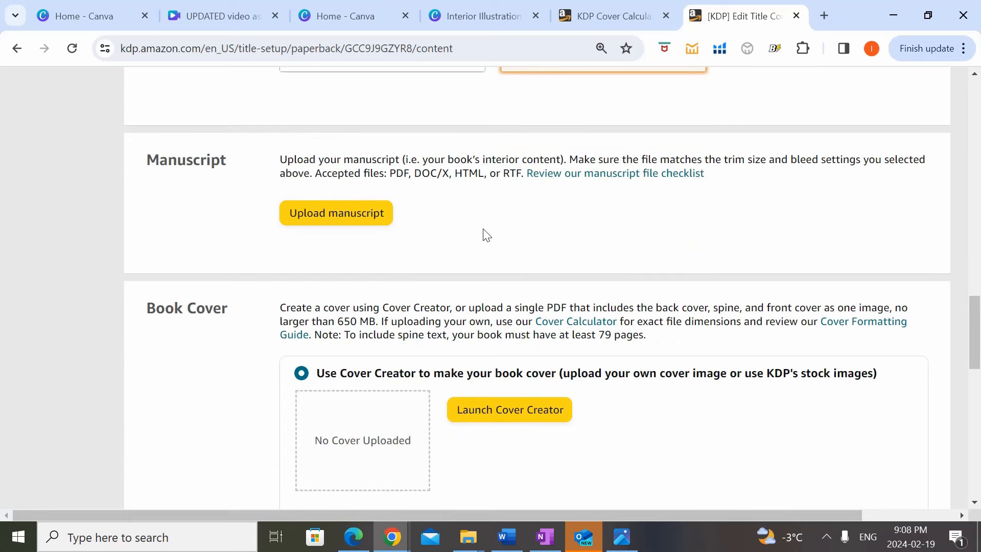
left_click(377, 222)
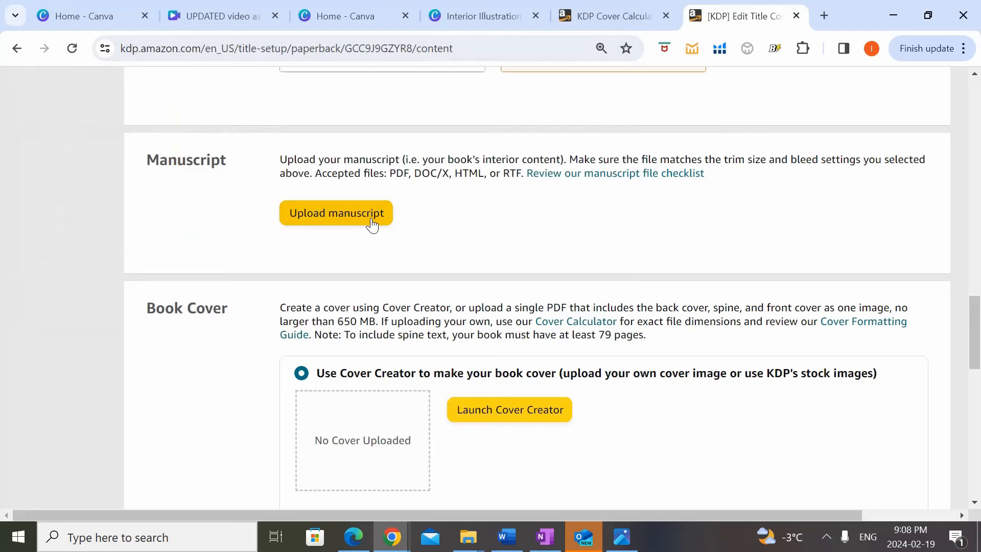
left_click(372, 224)
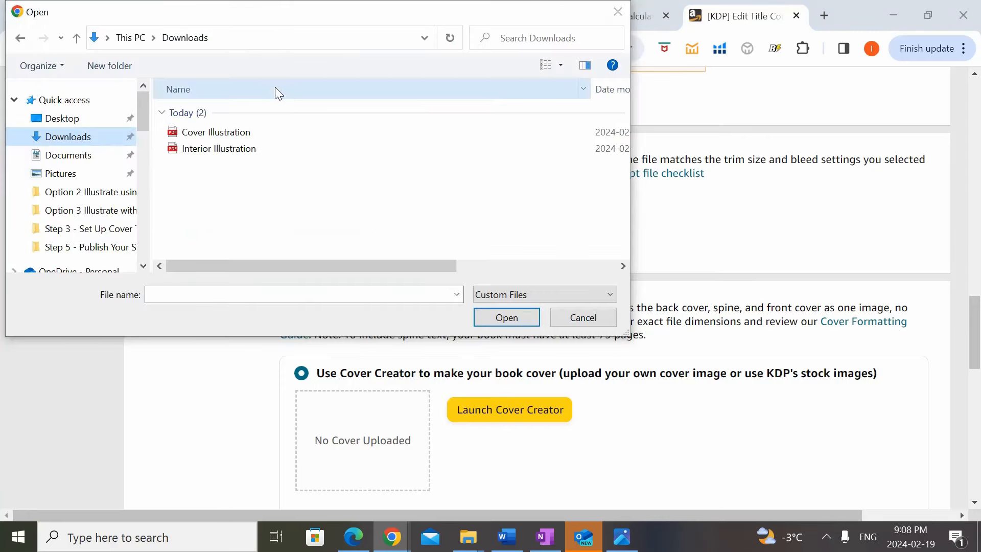
left_click(217, 153)
left_click(505, 318)
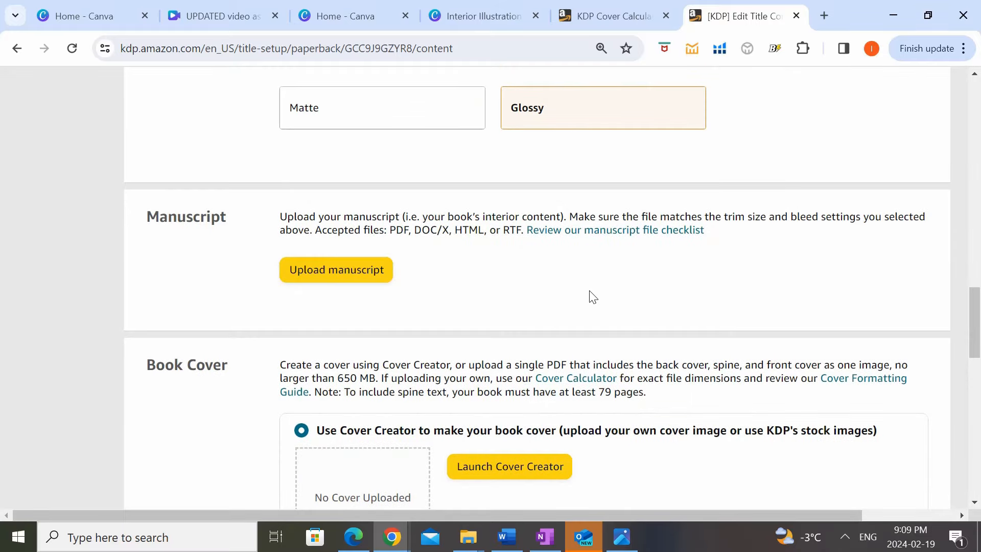
Step: Choose to upload an existing print-ready cover and upload the Cover Illustration PDF from the Downloads folder
scroll(593, 297, "down", 3)
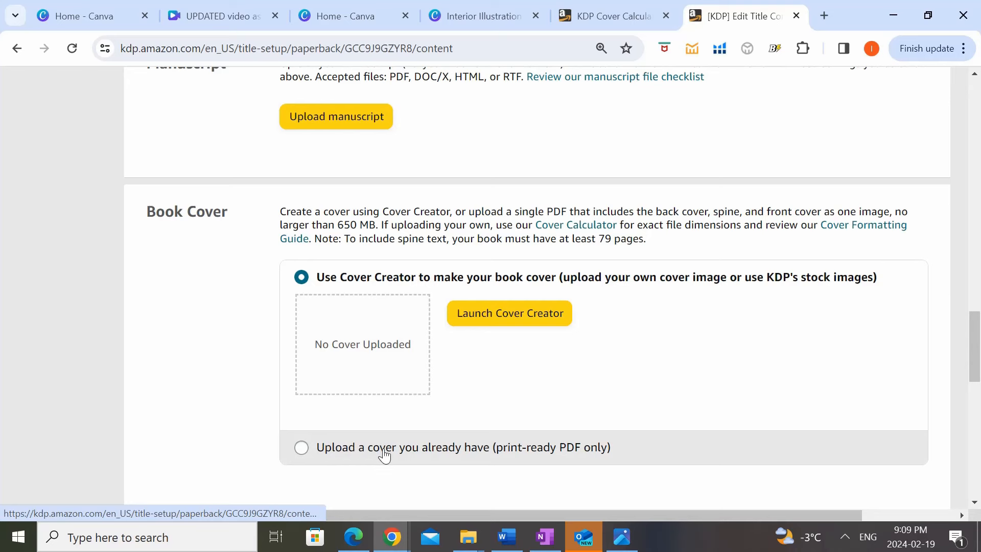
left_click(314, 456)
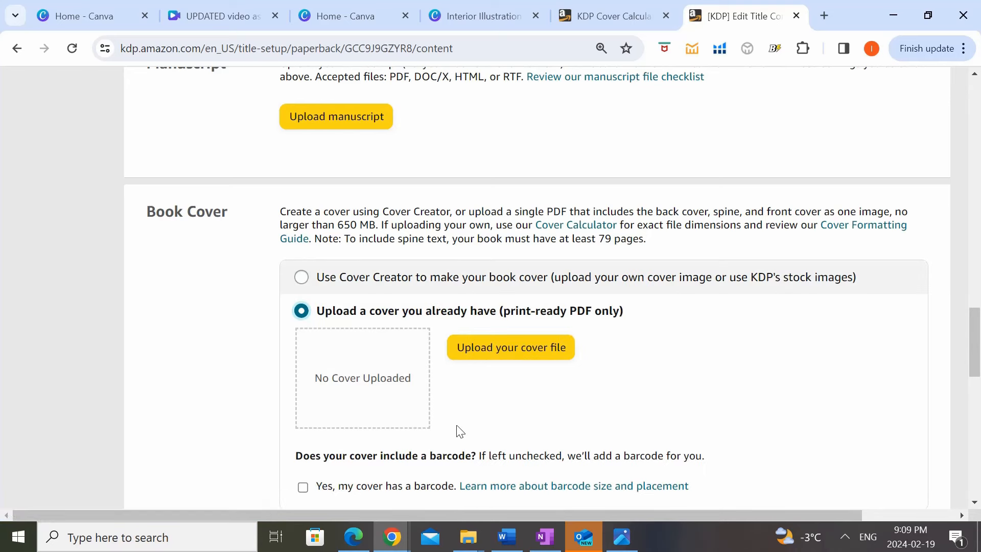
left_click(511, 347)
left_click(245, 132)
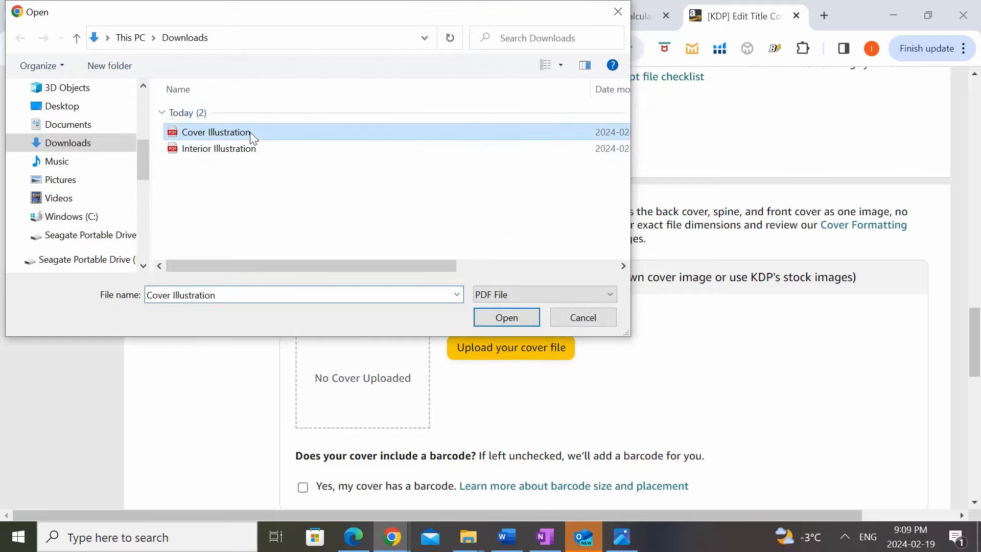
left_click(508, 317)
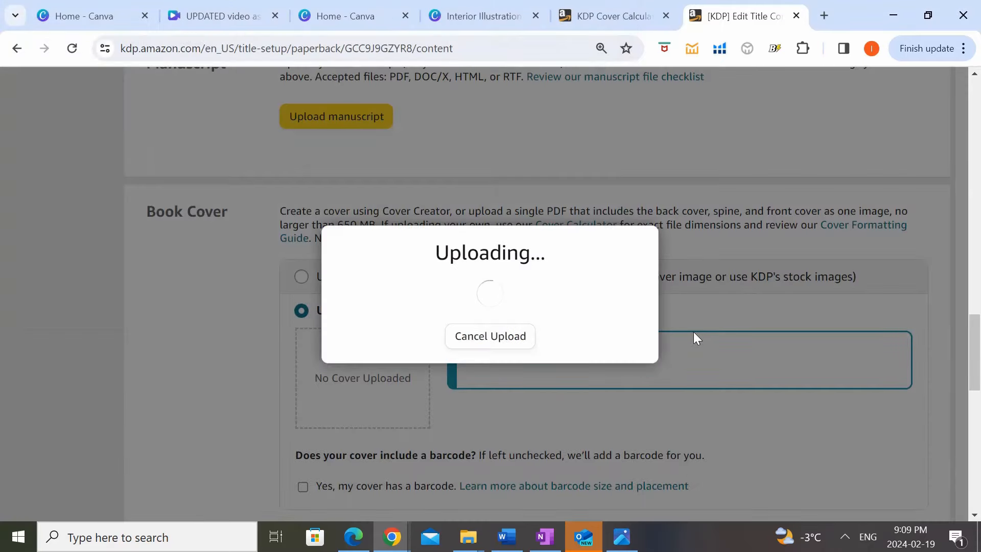
scroll(694, 335, "down", 2)
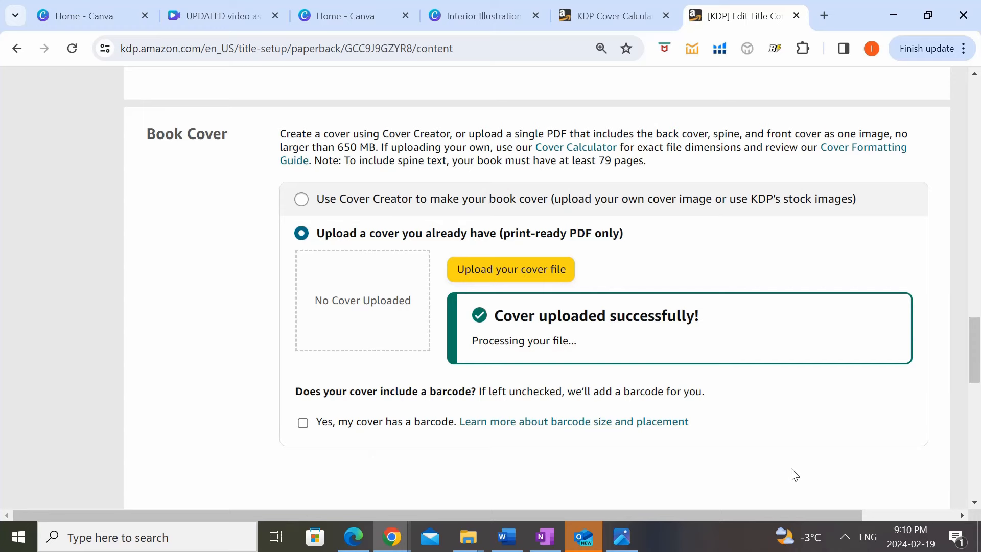
Step: Declare that AI tools were used in creating the book and set the AI-generated texts to None
scroll(795, 469, "down", 7)
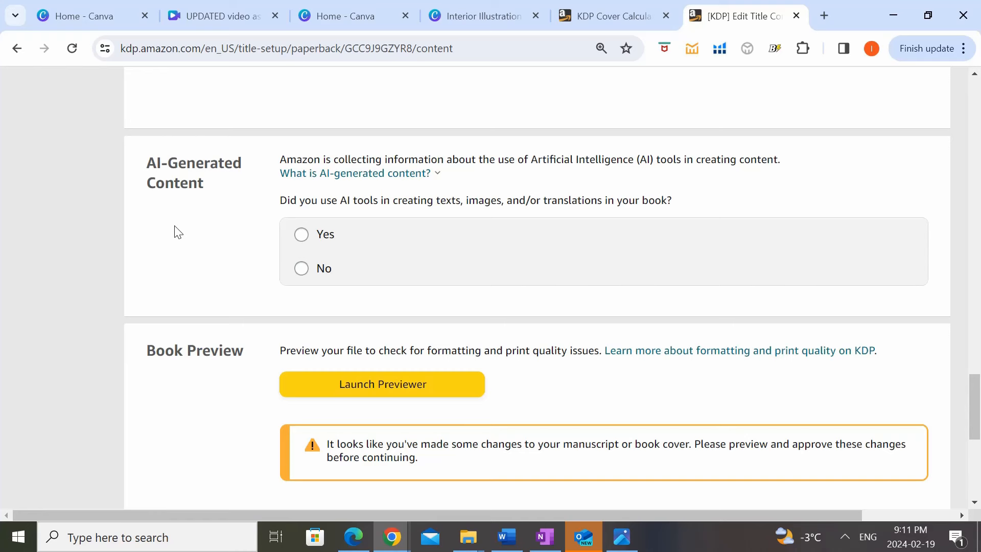
left_click(302, 234)
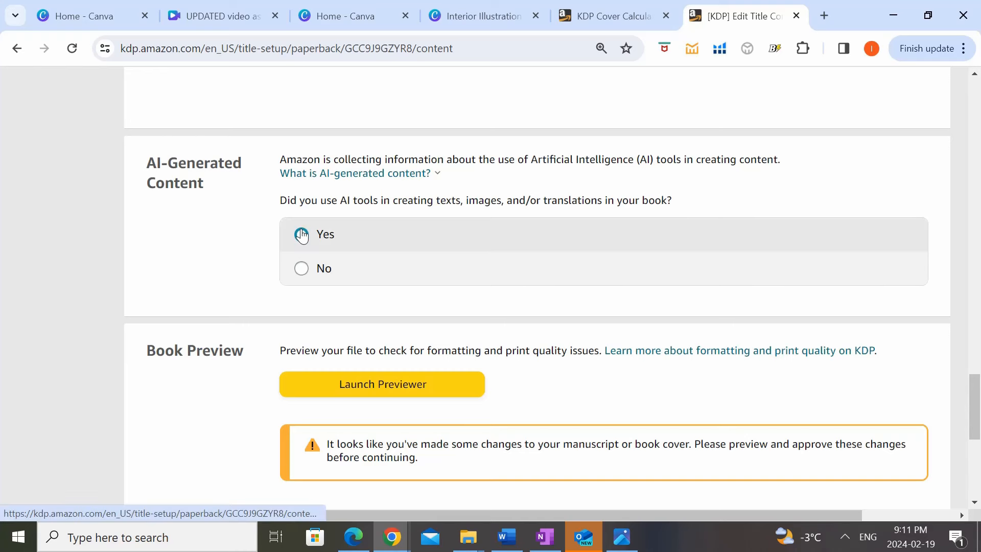
left_click(465, 265)
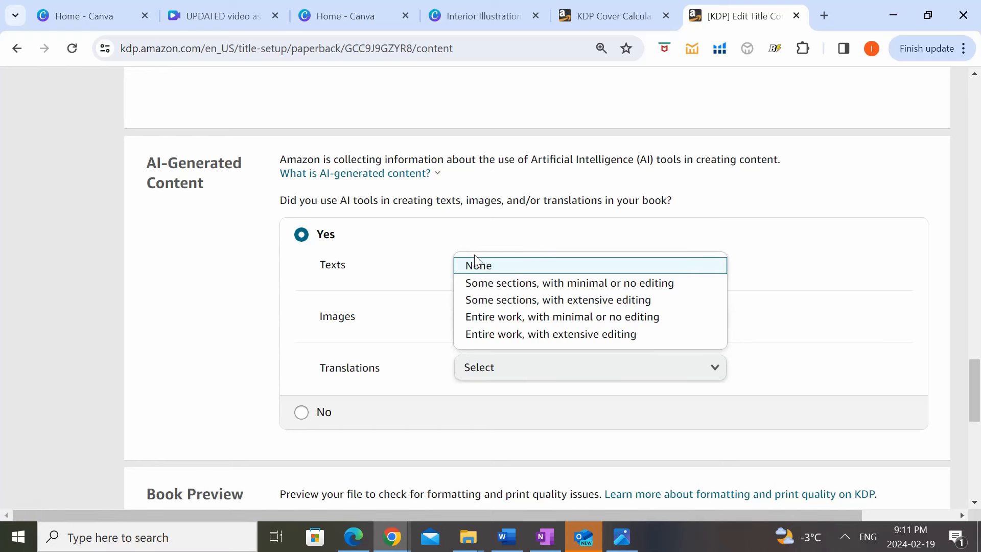
left_click(526, 270)
Step: Declare one or a few AI-generated images with minimal or no editing and enter "Canva AI" as the tool used
left_click(659, 322)
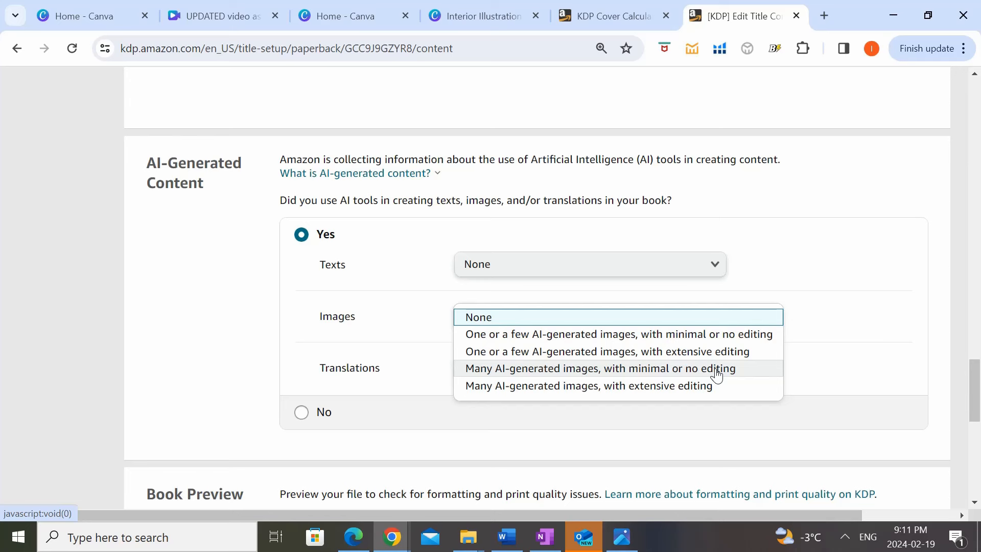
left_click(721, 334)
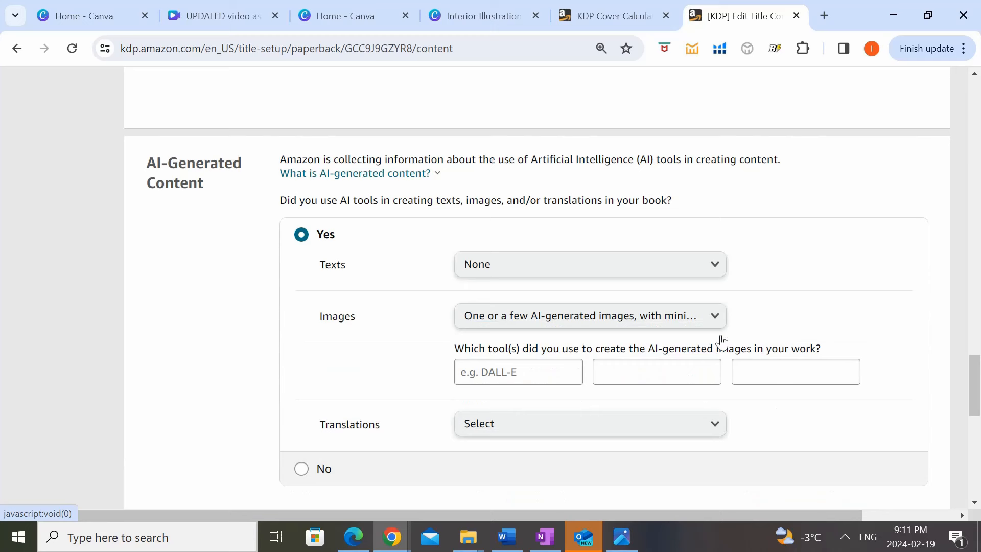
left_click(578, 373)
type("Canva AI")
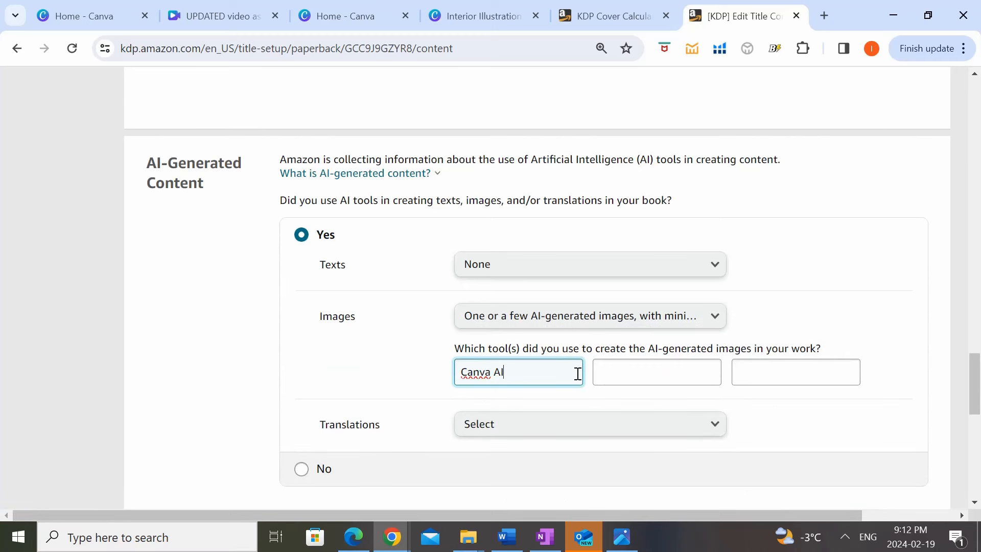
left_click(824, 330)
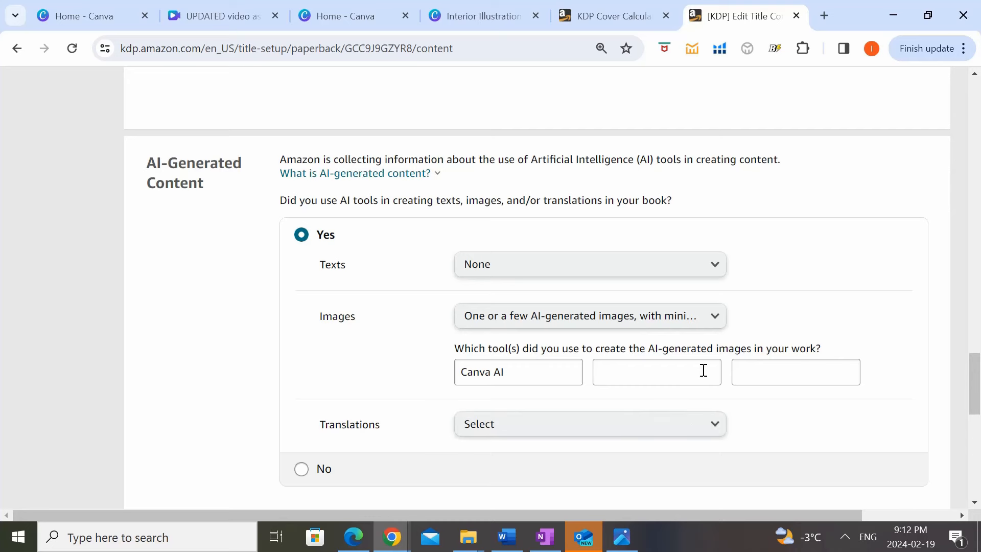
Step: Set the AI-generated translations to None
scroll(776, 385, "down", 2)
left_click(698, 353)
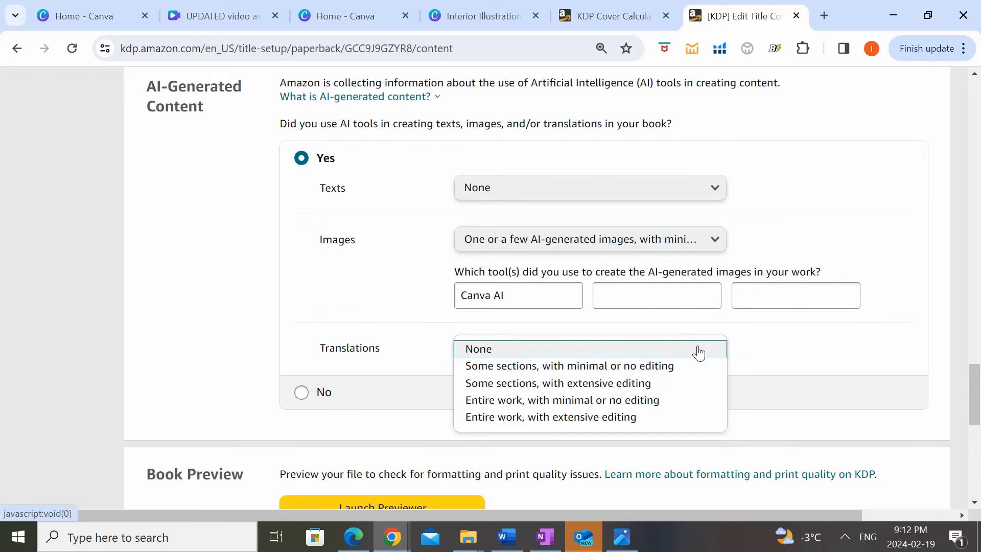
left_click(698, 351)
Step: Launch the print previewer to check the uploaded manuscript and cover
scroll(872, 351, "down", 1)
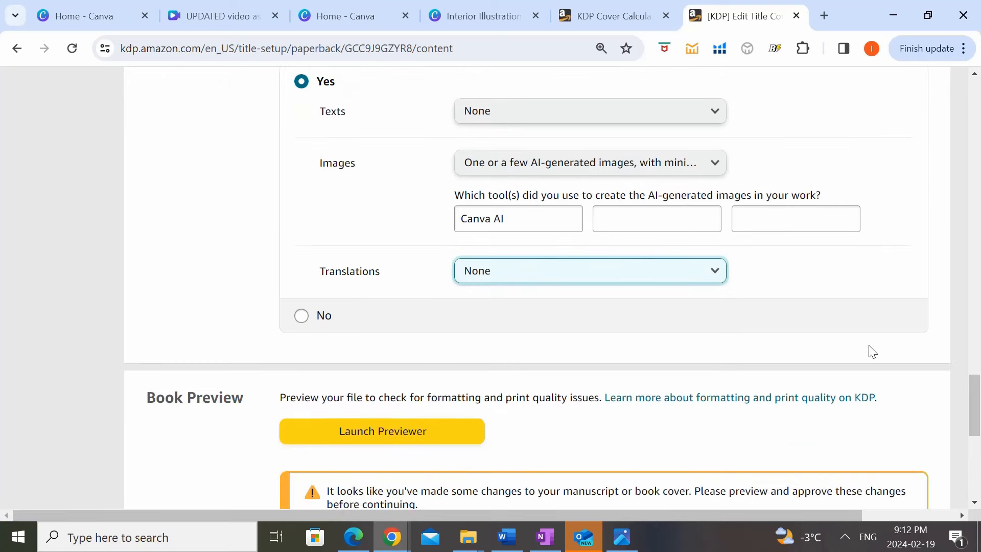
scroll(873, 351, "down", 3)
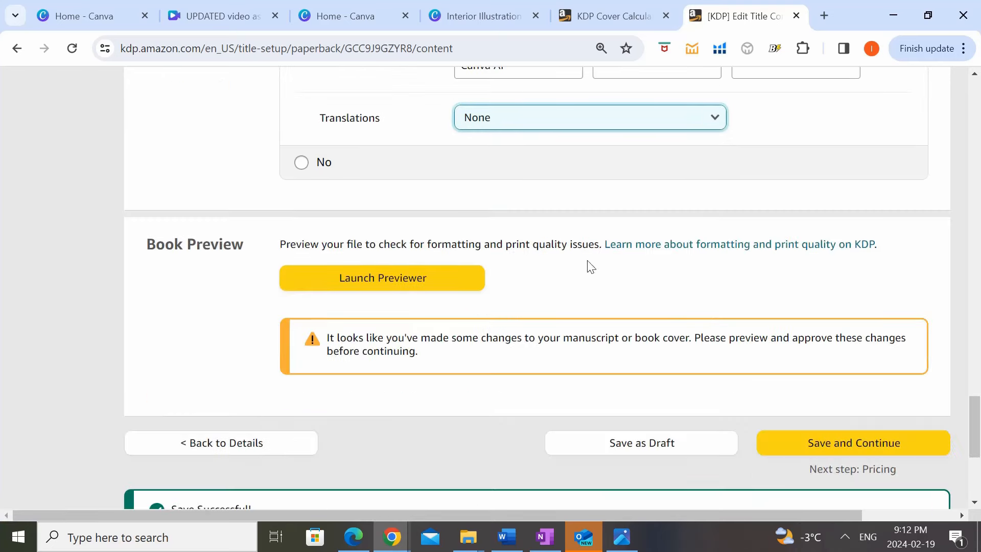
left_click(364, 284)
left_click(485, 367)
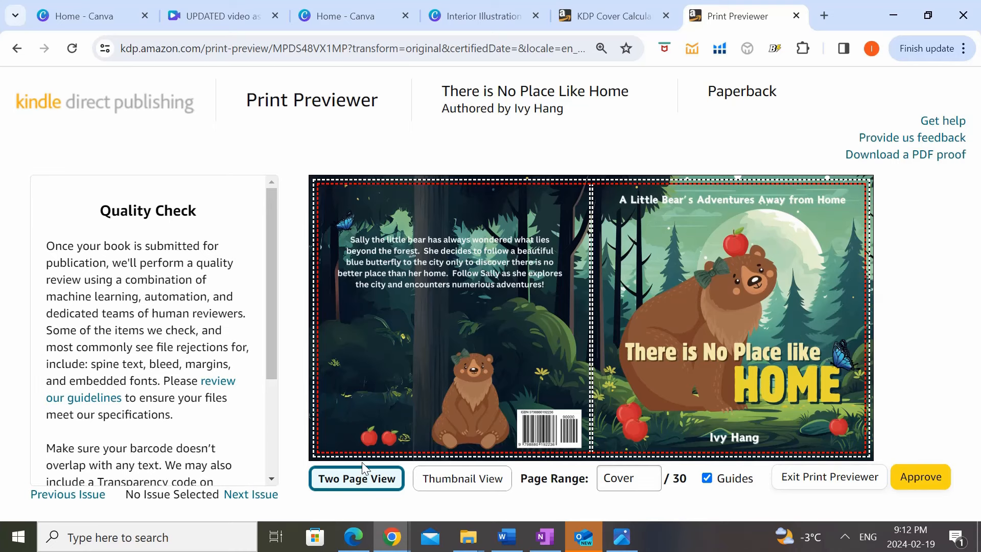
Step: Page through the print preview from the cover to the last page to check the layout of every spread
left_click(839, 318)
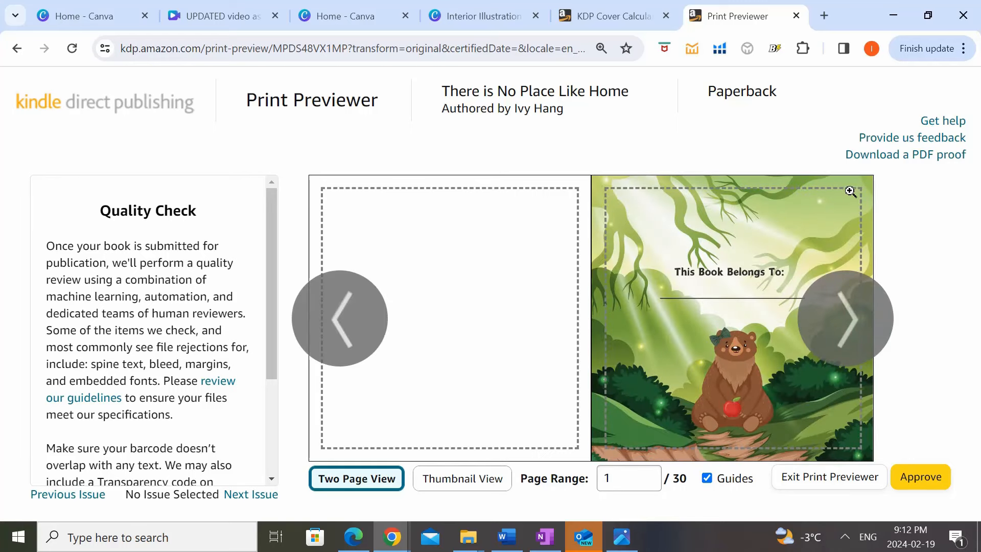
left_click(860, 321)
left_click(861, 321)
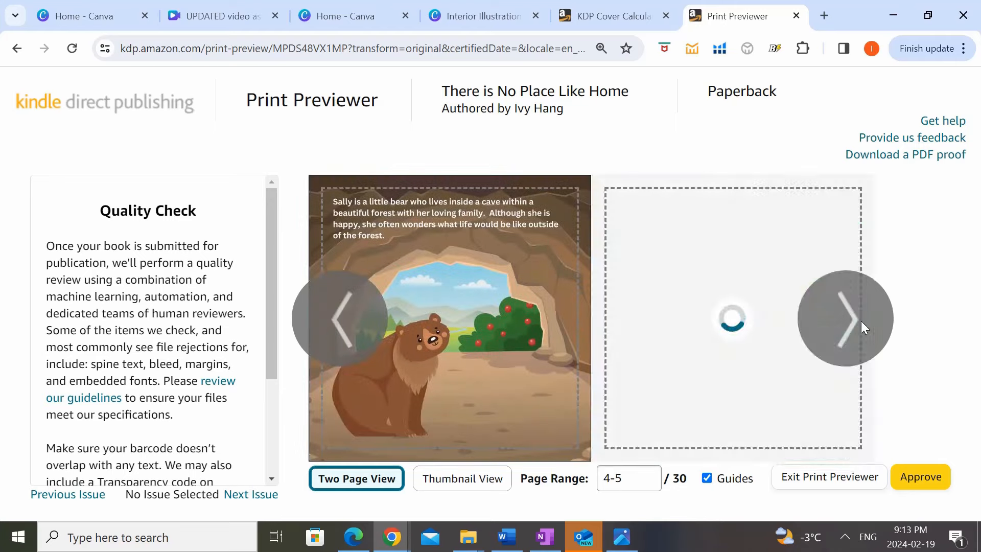
left_click(848, 330)
left_click(856, 330)
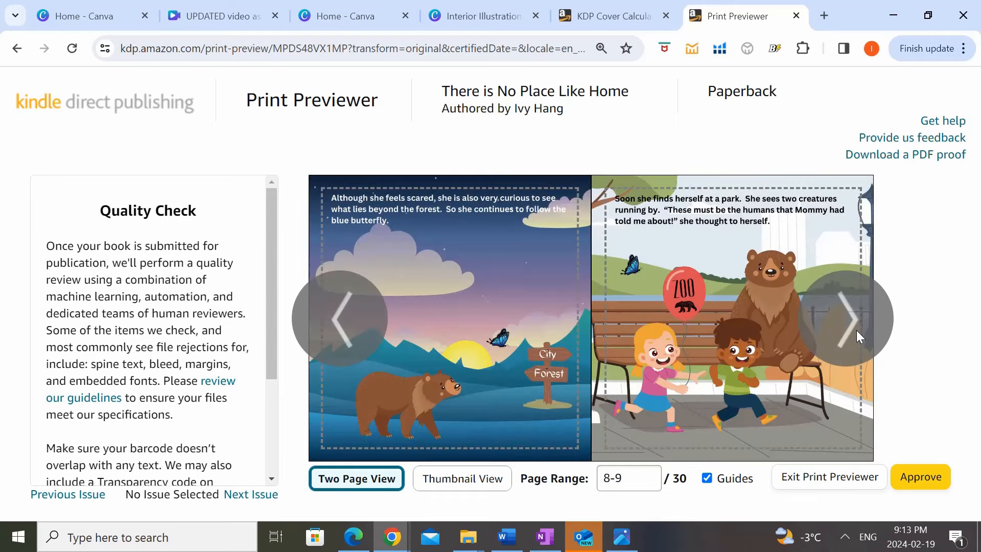
left_click(856, 330)
left_click(857, 331)
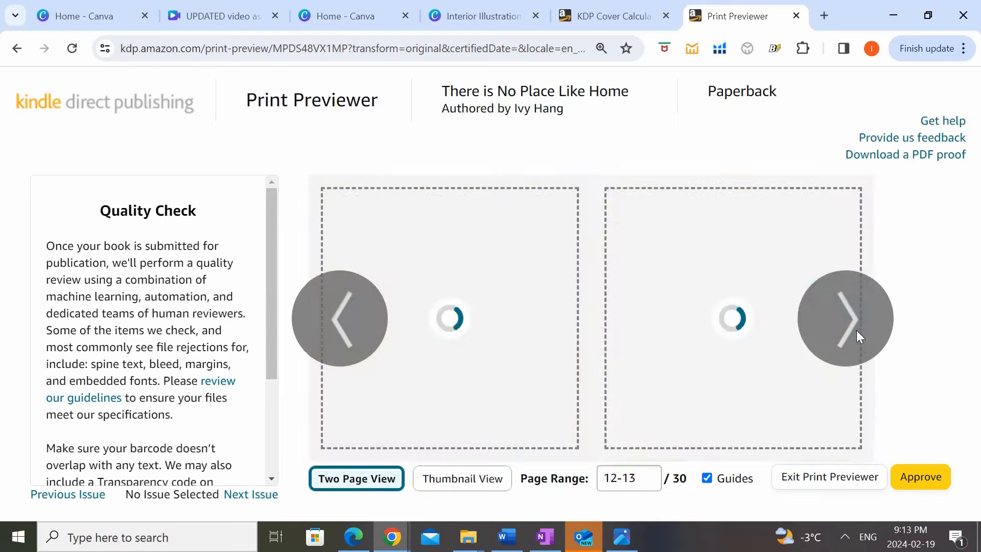
left_click(856, 330)
left_click(856, 330)
left_click(856, 330)
left_click(856, 330)
left_click(856, 330)
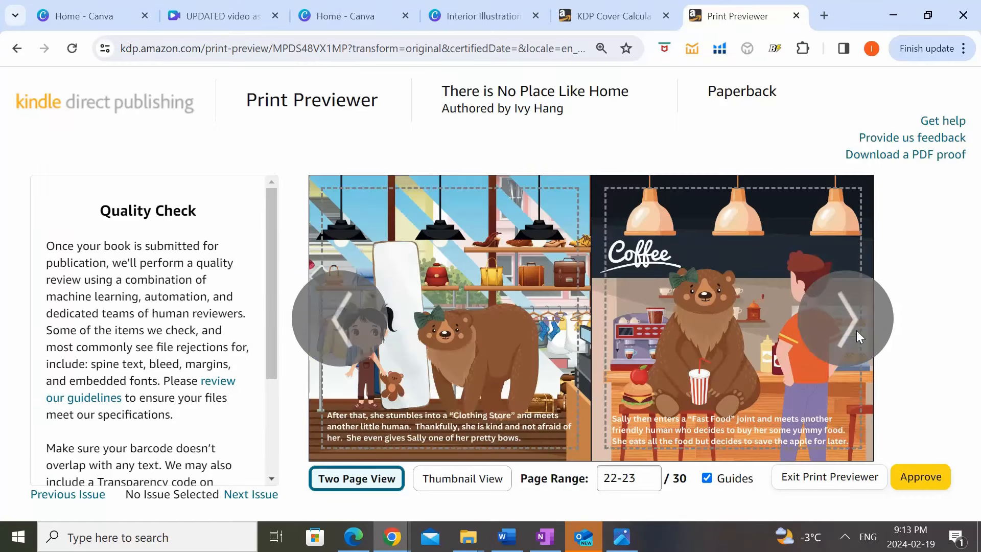
left_click(856, 330)
left_click(856, 330)
left_click(856, 330)
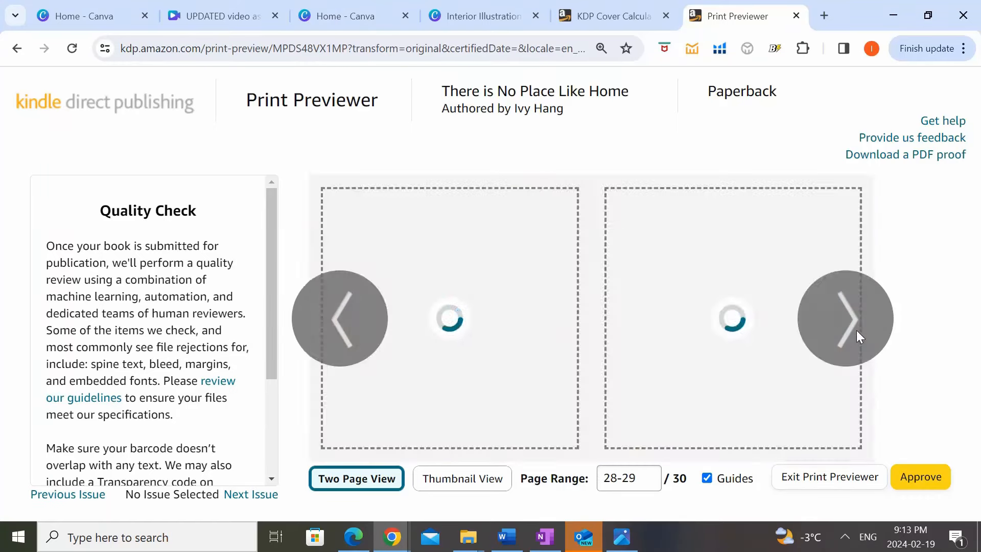
left_click(856, 330)
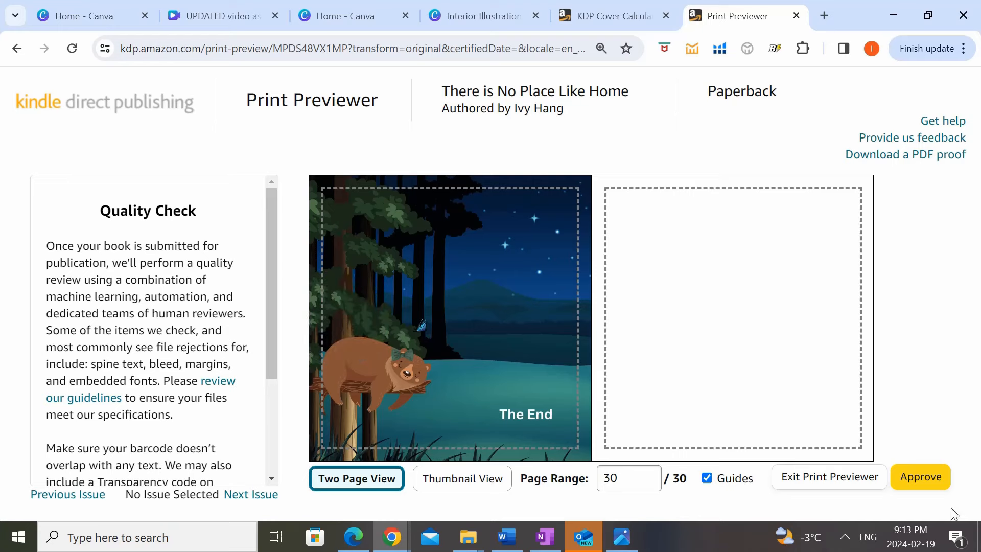
Step: Approve the print preview, then save the paperback content and continue to the rights and pricing stage
left_click(914, 482)
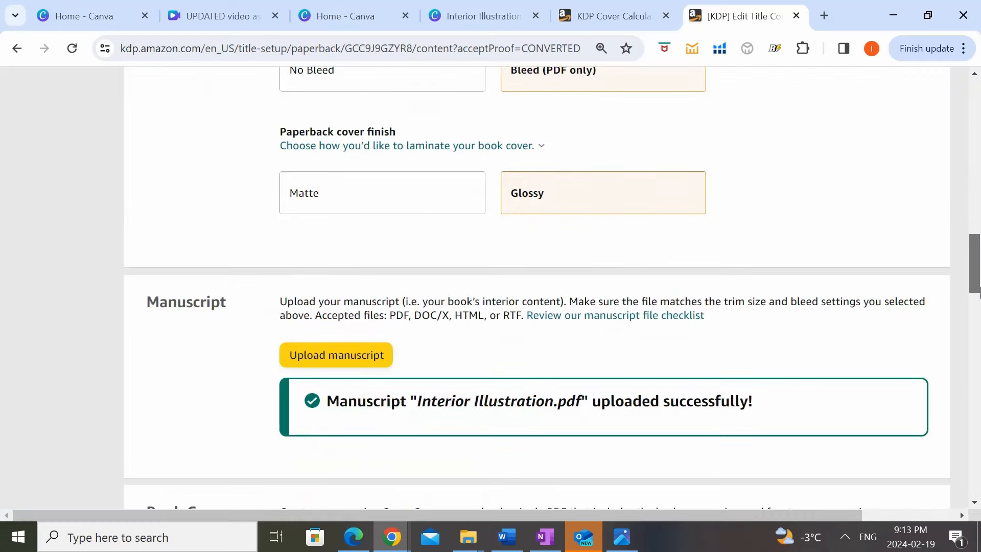
left_click_drag(980, 293, 978, 466)
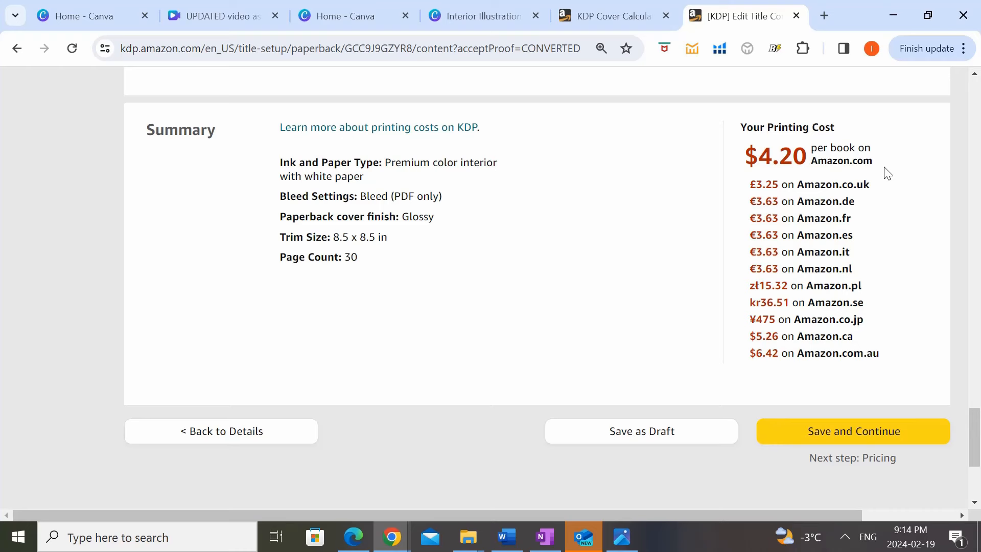
left_click(889, 433)
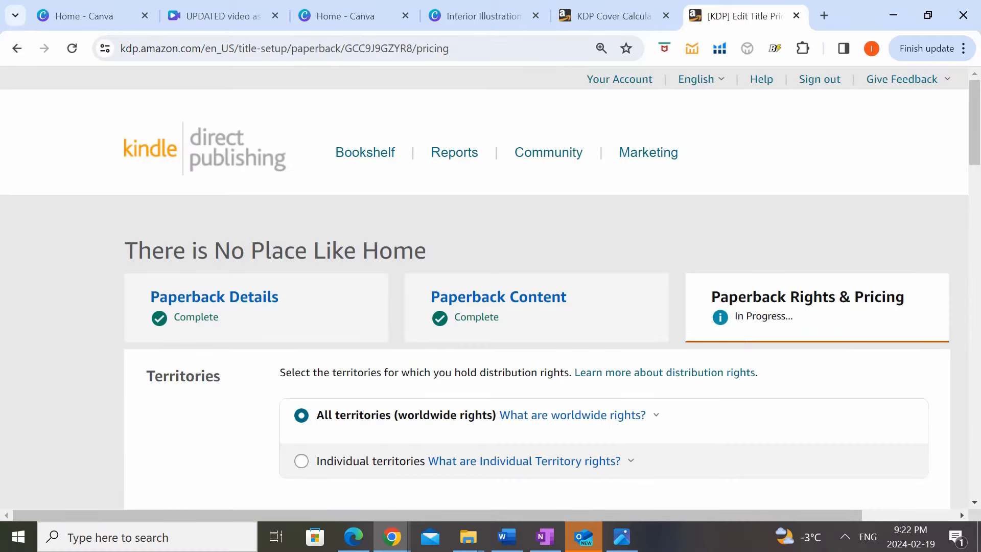
Step: Set the paperback's Amazon.com list price to 11.99 USD, keeping worldwide rights for all territories
scroll(817, 209, "down", 3)
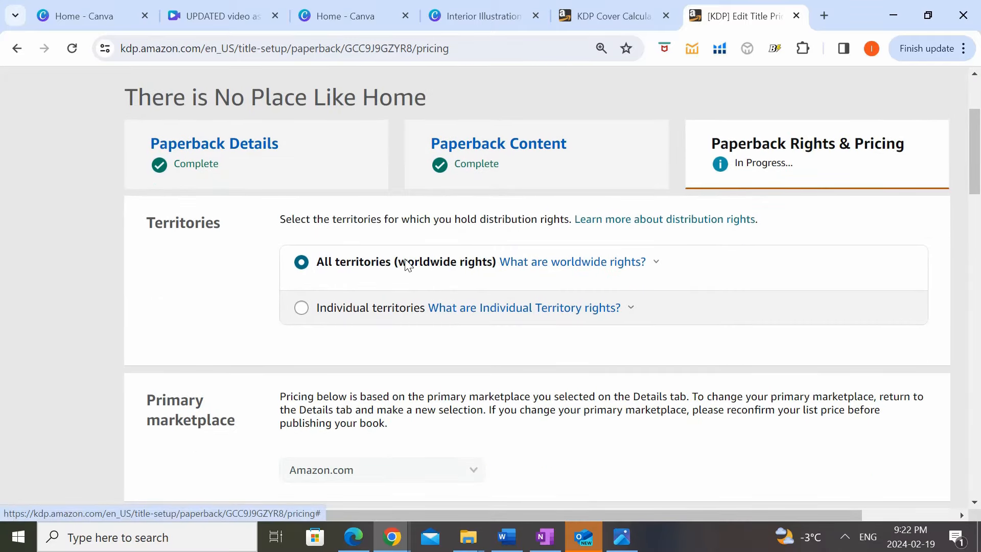
scroll(406, 264, "down", 3)
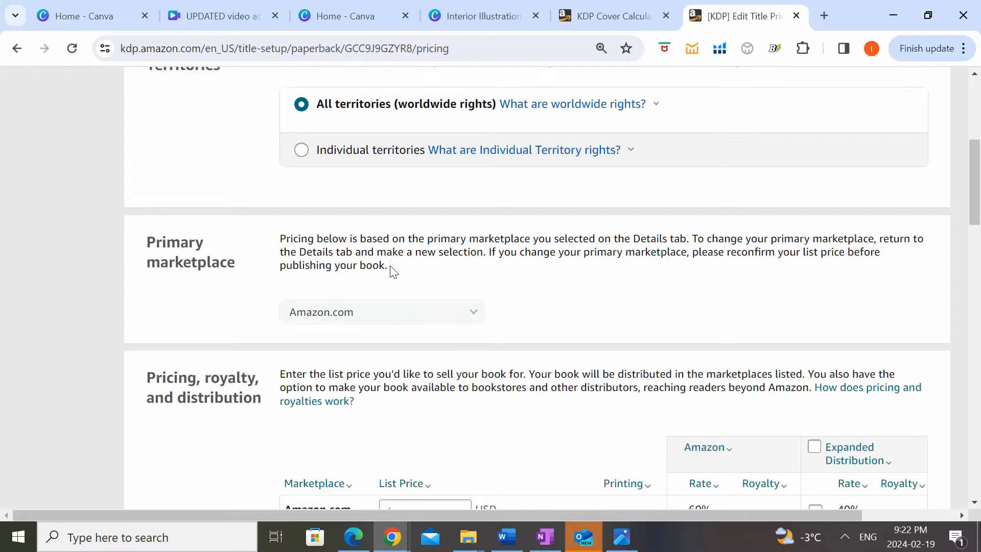
scroll(337, 268, "down", 1)
scroll(577, 268, "down", 2)
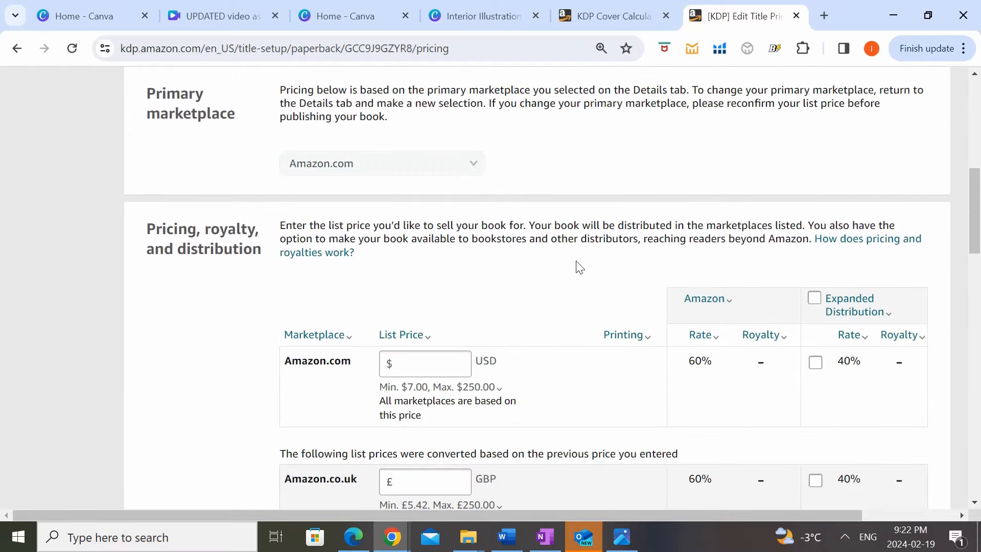
scroll(578, 265, "down", 2)
left_click(397, 387)
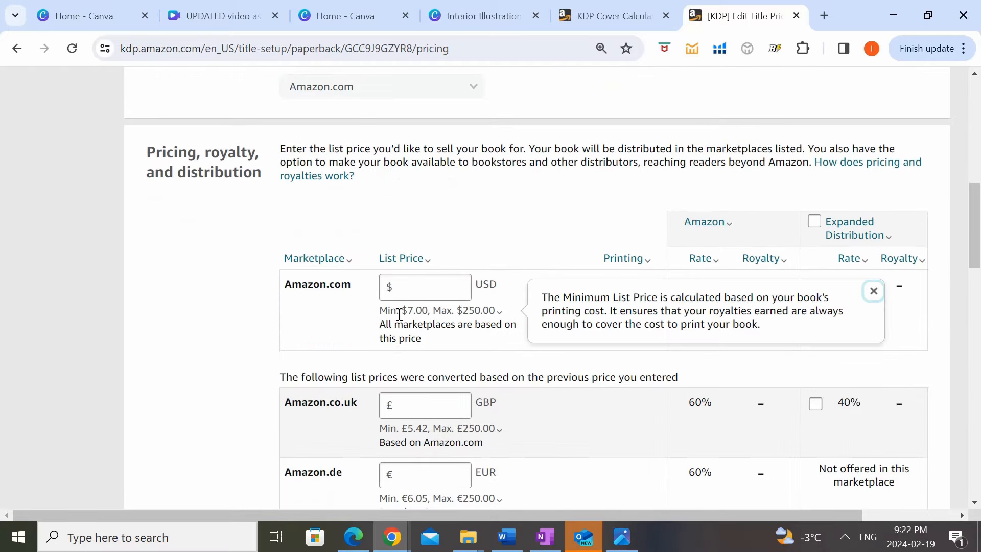
left_click(554, 187)
left_click(458, 286)
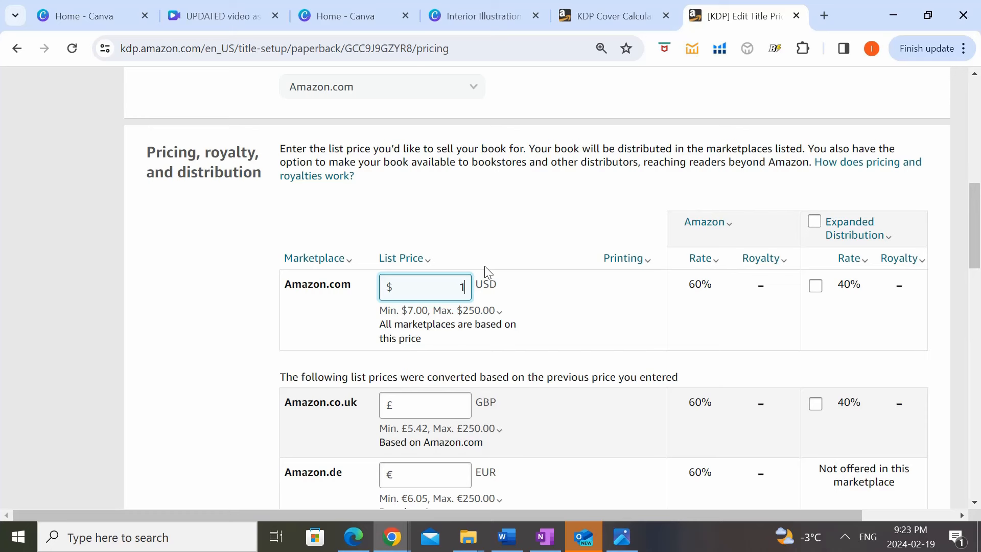
type(".99")
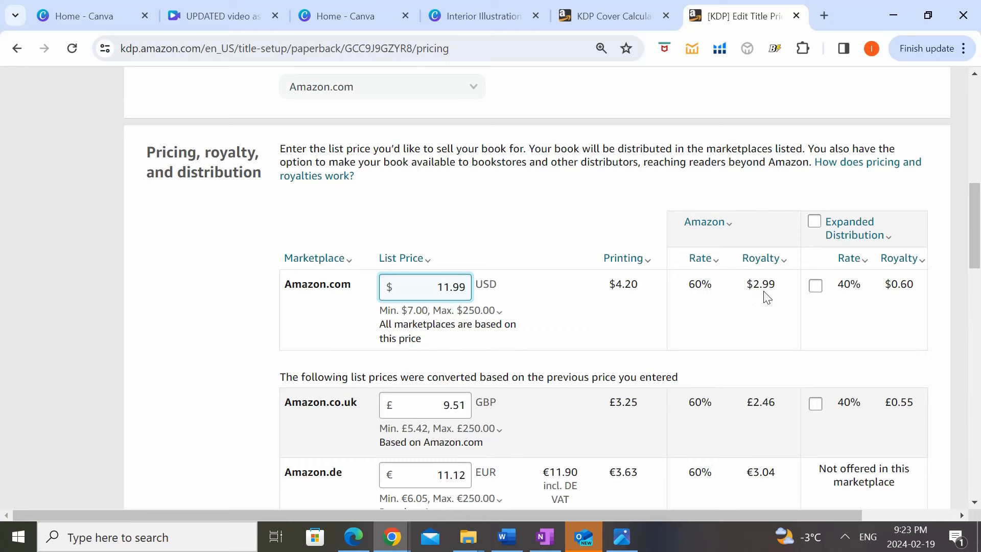
Step: Review the converted list prices, printing costs and royalties for the other Amazon marketplaces
scroll(764, 295, "down", 1)
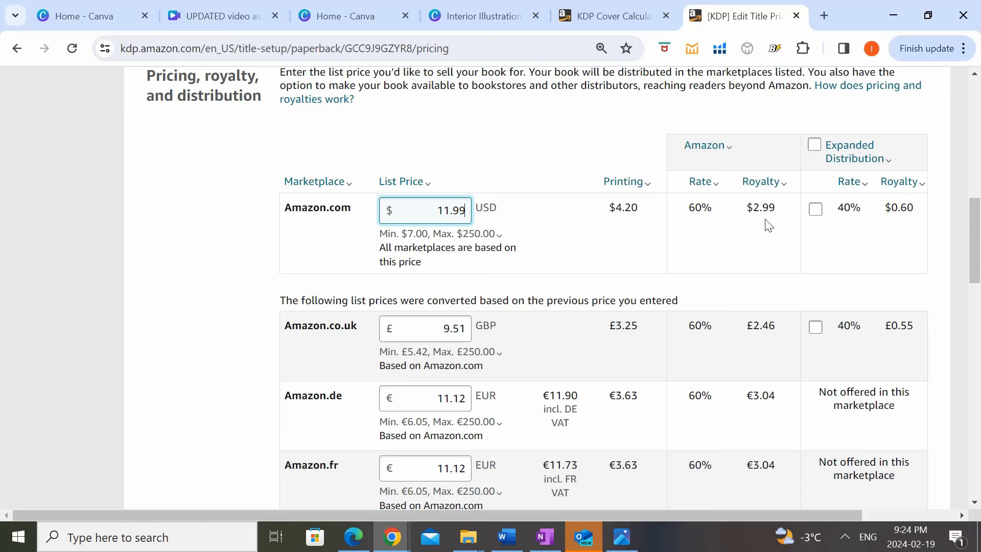
scroll(767, 223, "down", 1)
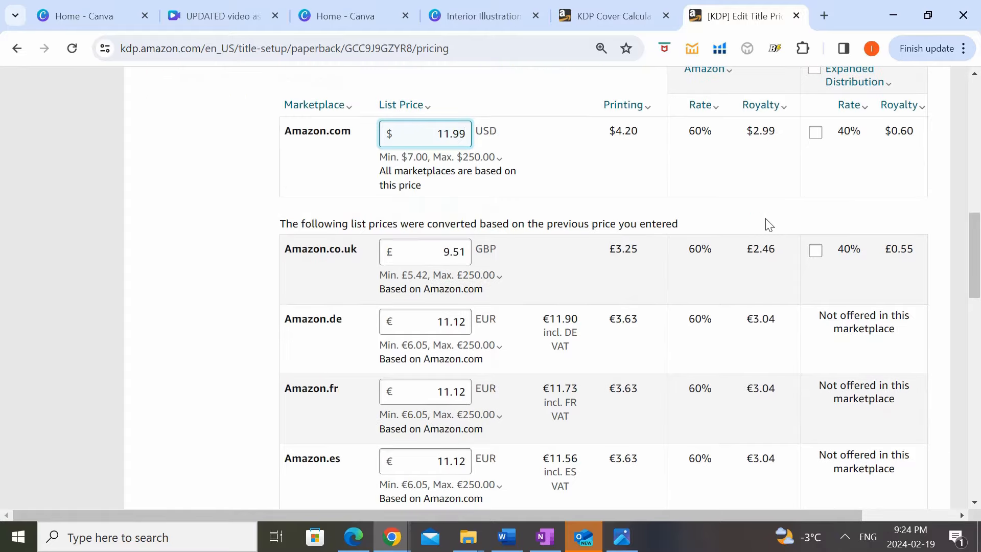
scroll(544, 189, "down", 2)
scroll(532, 178, "down", 10)
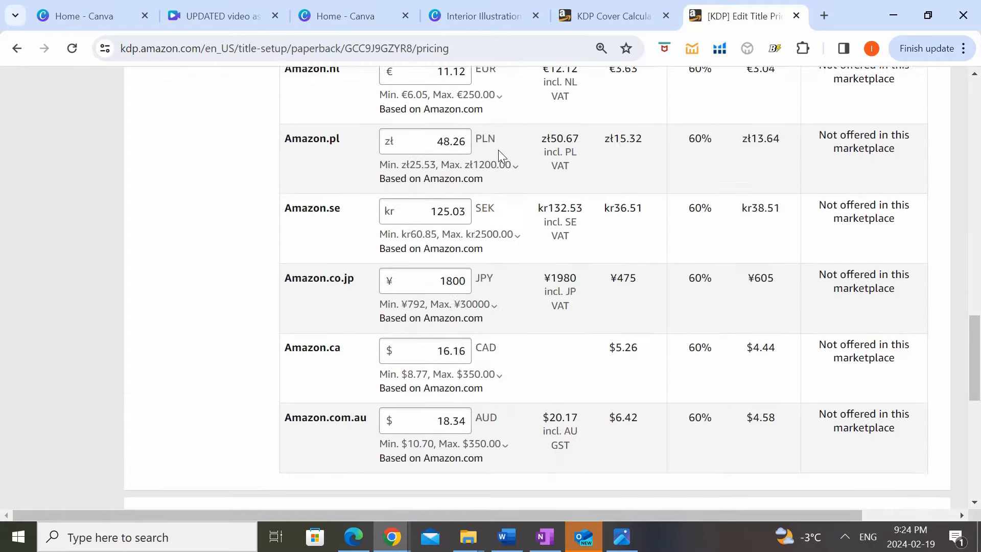
scroll(502, 172, "up", 2)
scroll(502, 172, "up", 8)
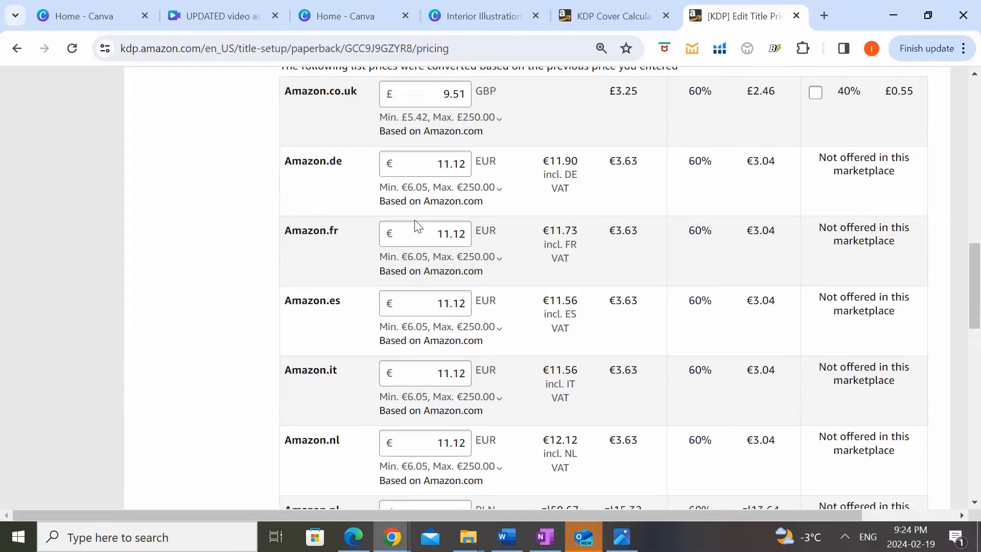
scroll(424, 222, "up", 3)
scroll(758, 284, "down", 7)
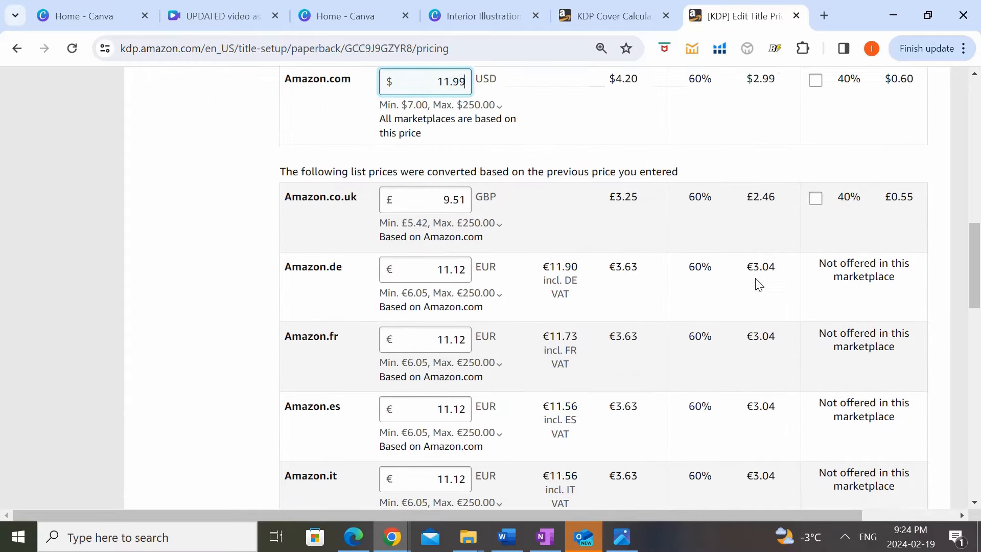
Step: Publish the paperback book, accepting the KDP terms and conditions
scroll(758, 205, "down", 5)
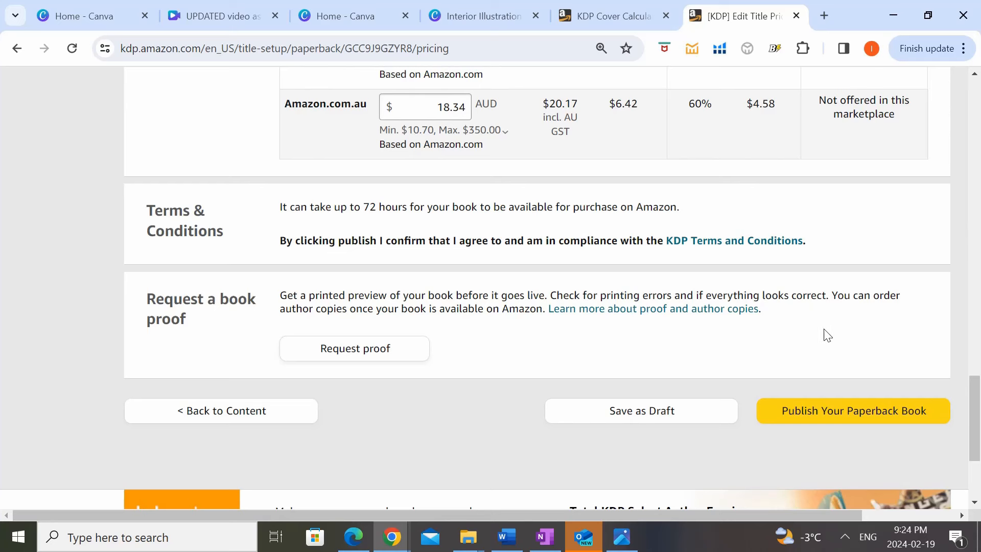
left_click(853, 415)
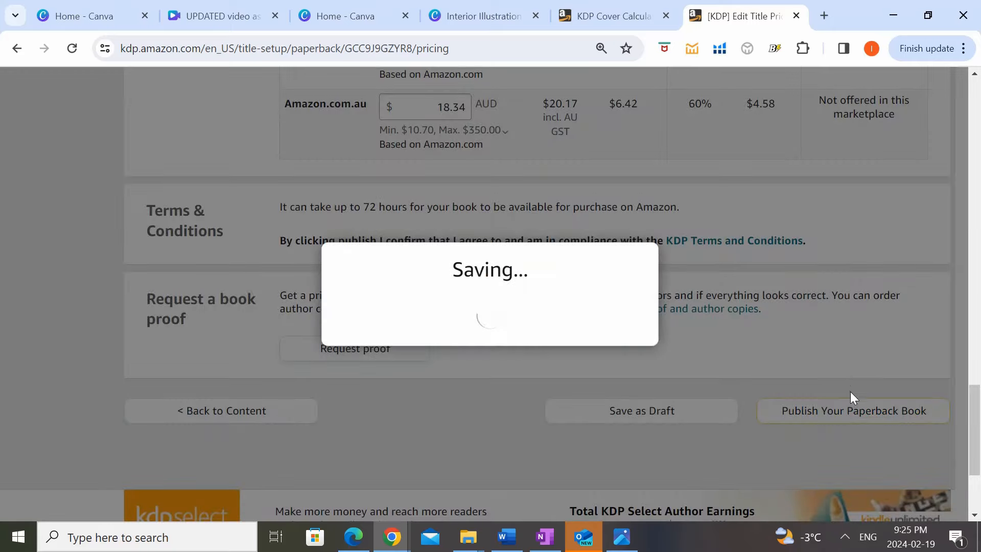